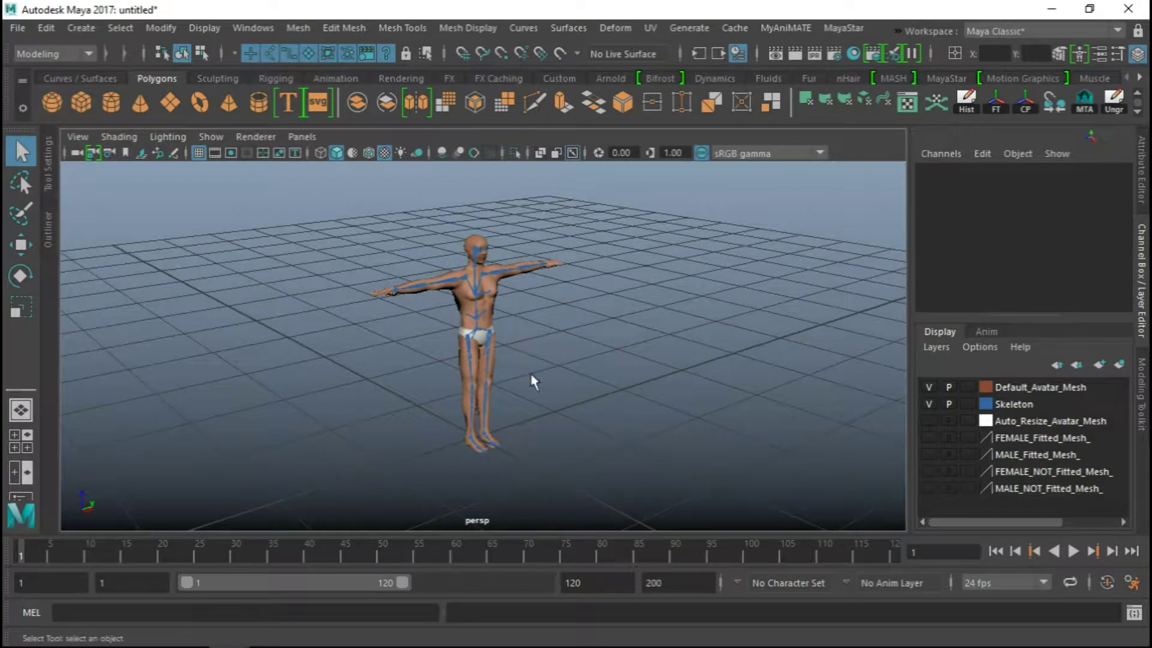
alt+drag(533, 380, 480, 380)
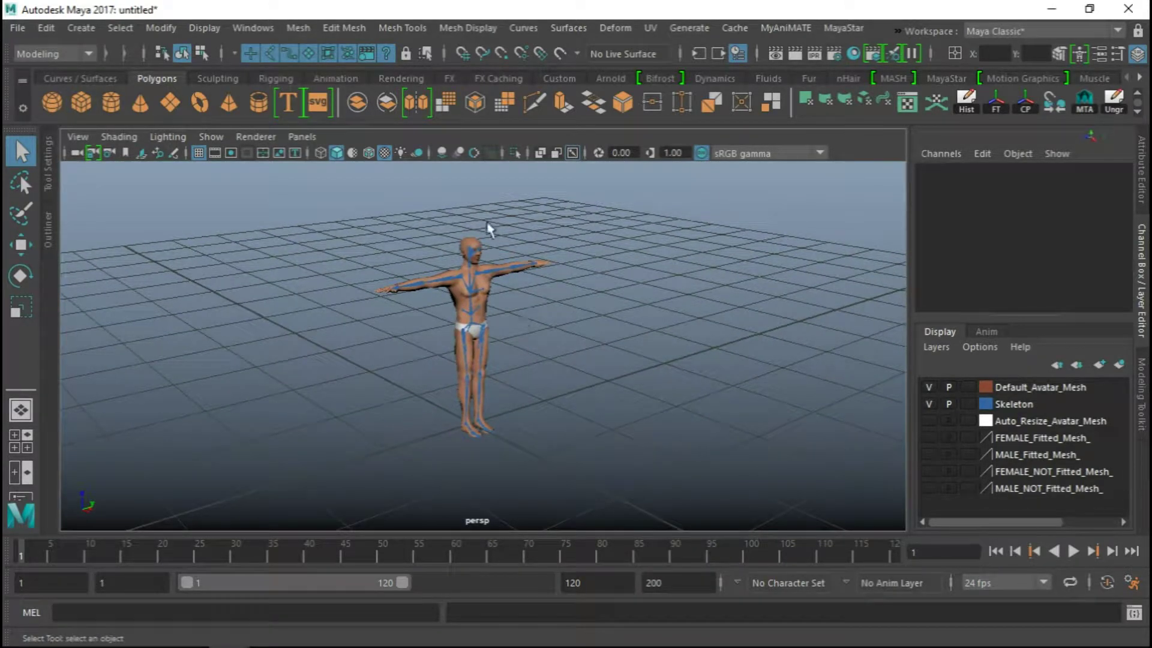
scroll(479, 305, down, 5)
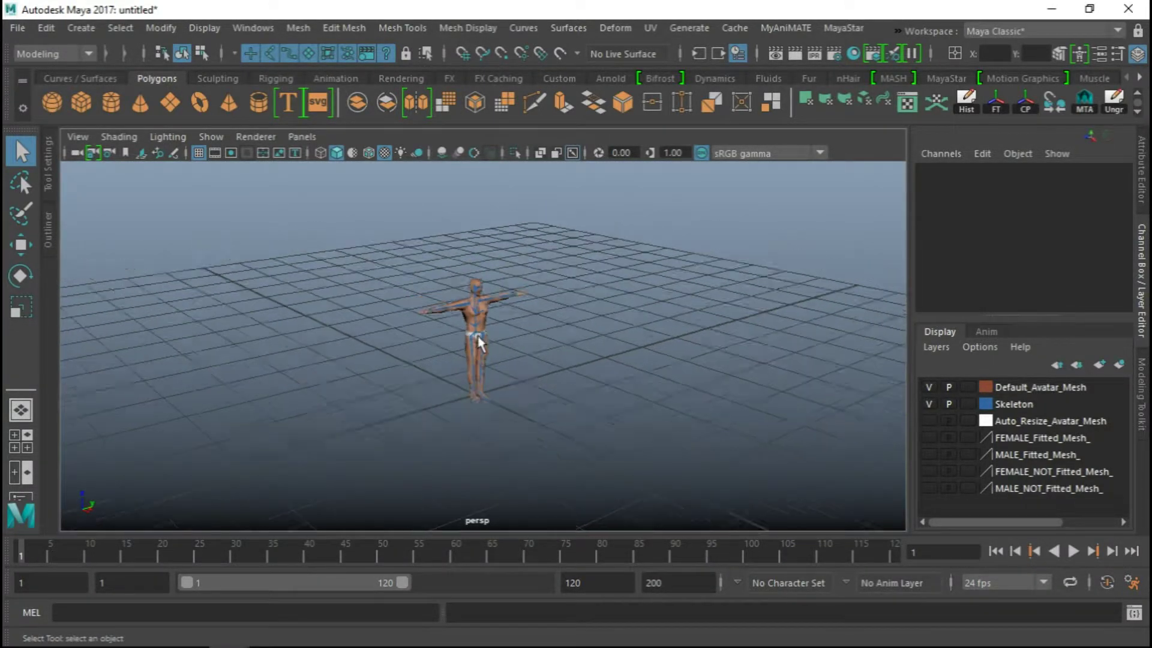
scroll(477, 336, up, 5)
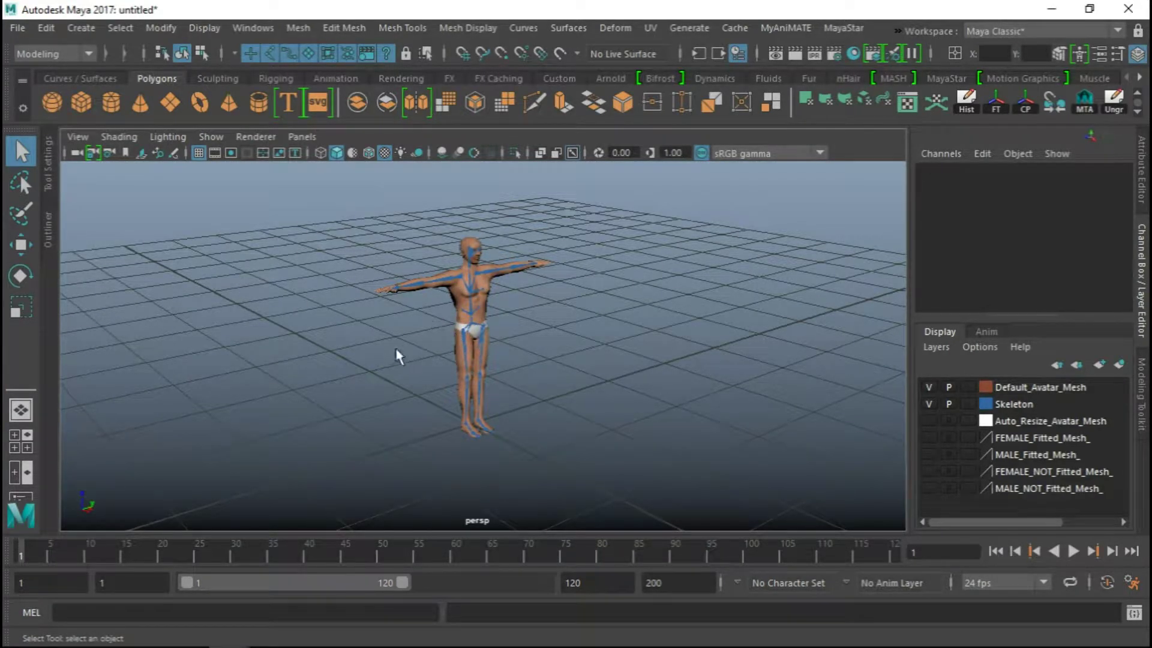
alt+drag(387, 331, 438, 318)
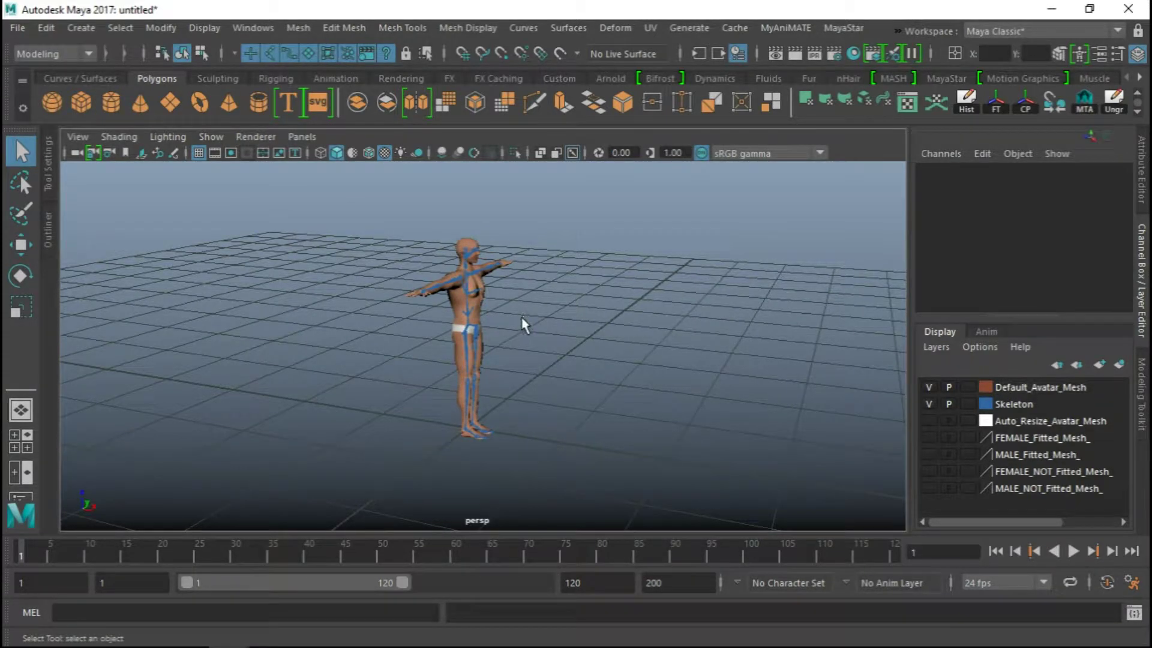
Switch to the front view and turn on X-Ray Joints to show the skeleton through the avatar mesh
key(space)
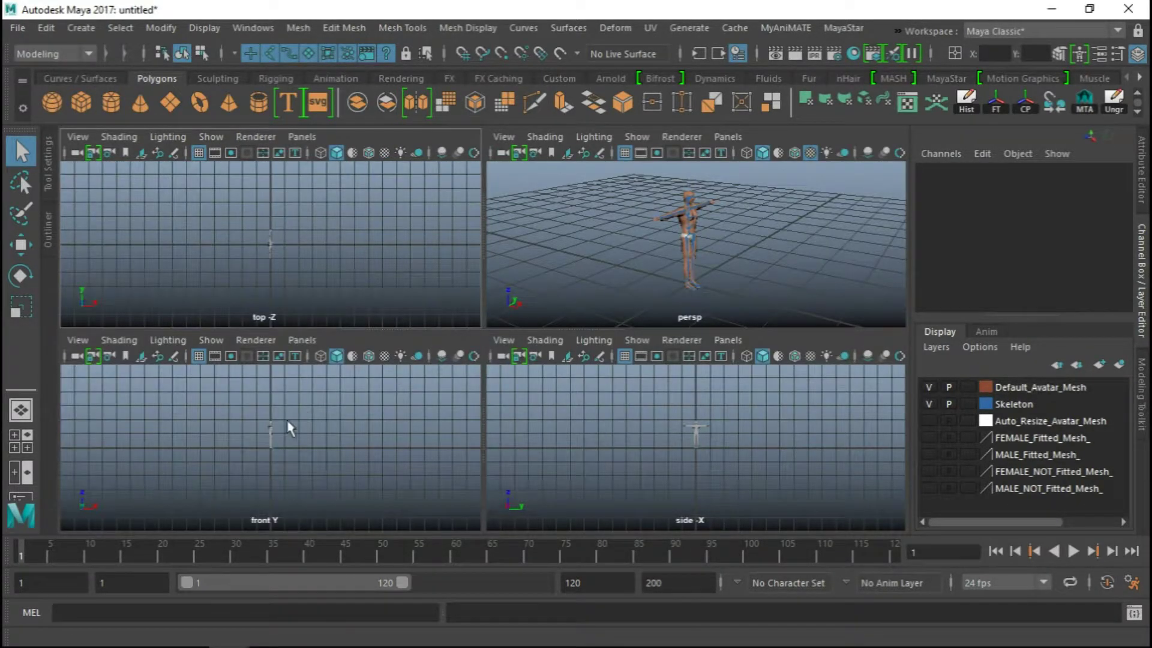
key(space)
scroll(497, 339, up, 10)
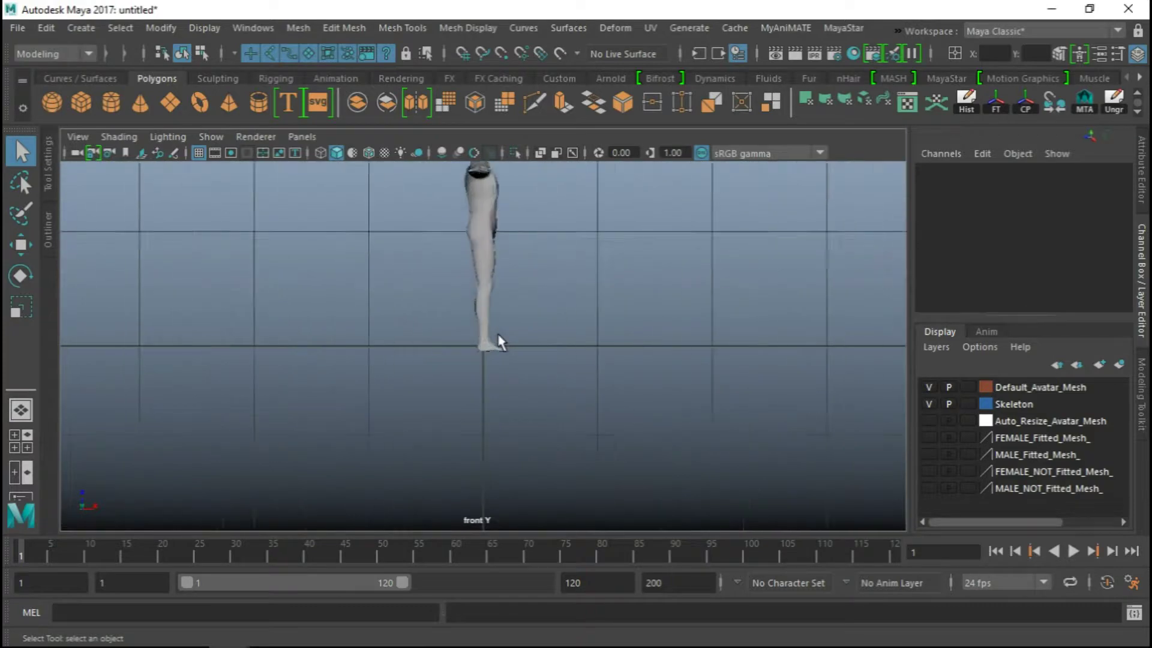
scroll(498, 342, down, 8)
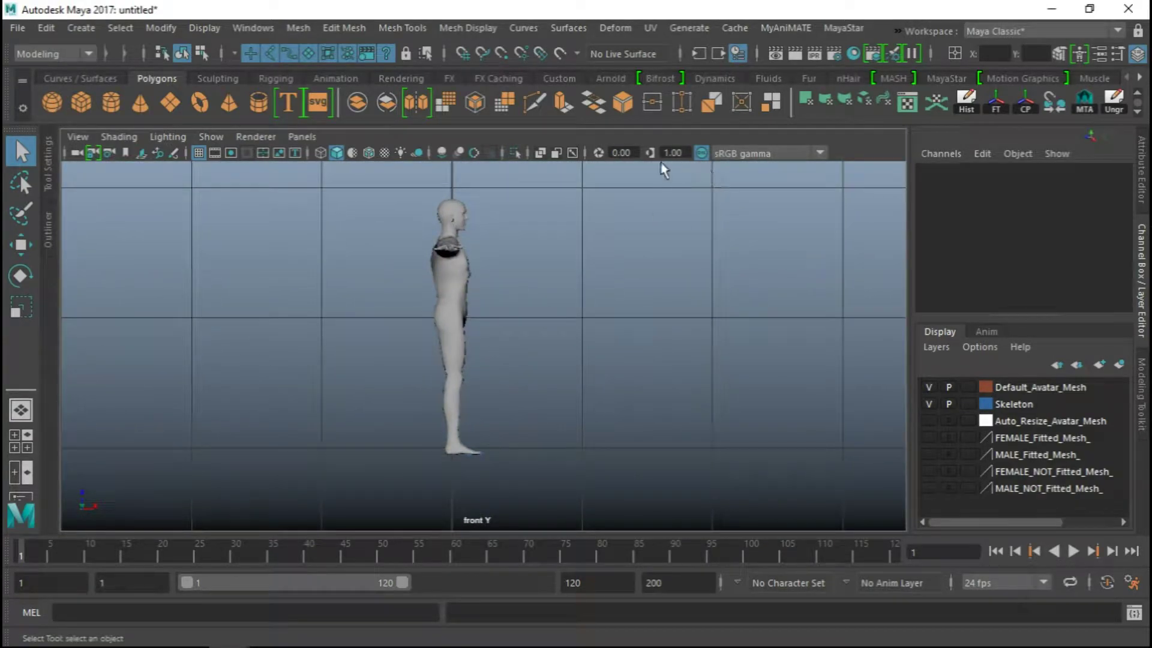
click(572, 154)
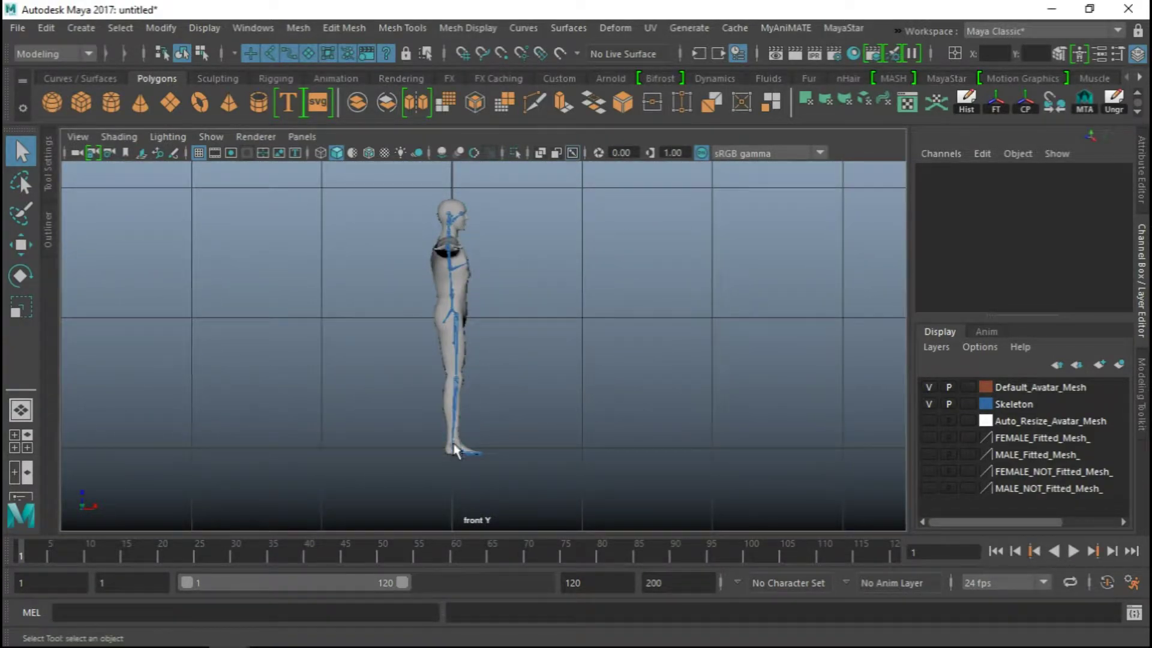
Select the mPelvis joint in the front view and raise it vertically to Translate Z 1.129
scroll(454, 450, up, 5)
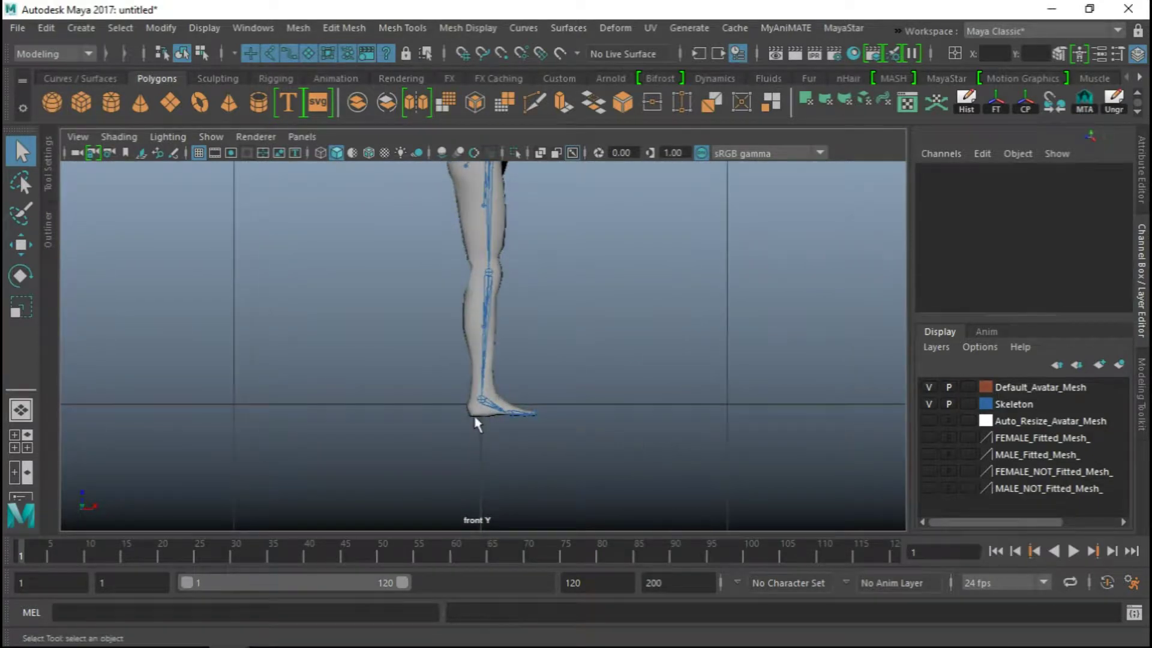
alt+middle_drag(560, 324, 510, 440)
click(460, 260)
scroll(534, 386, down, 5)
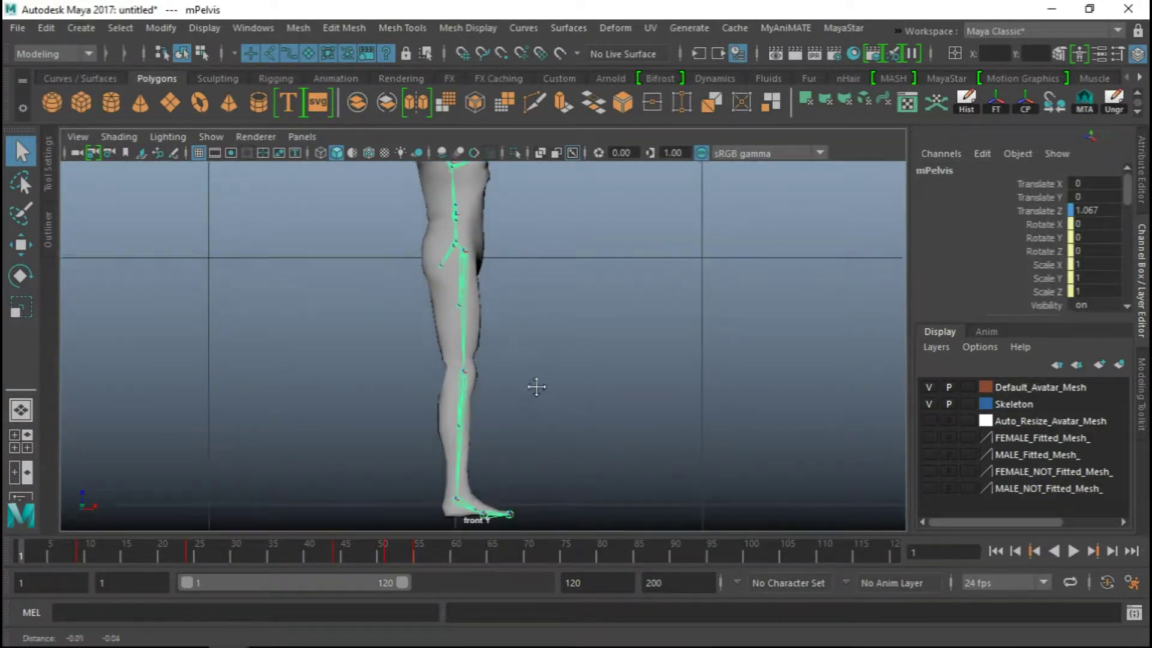
scroll(485, 358, up, 3)
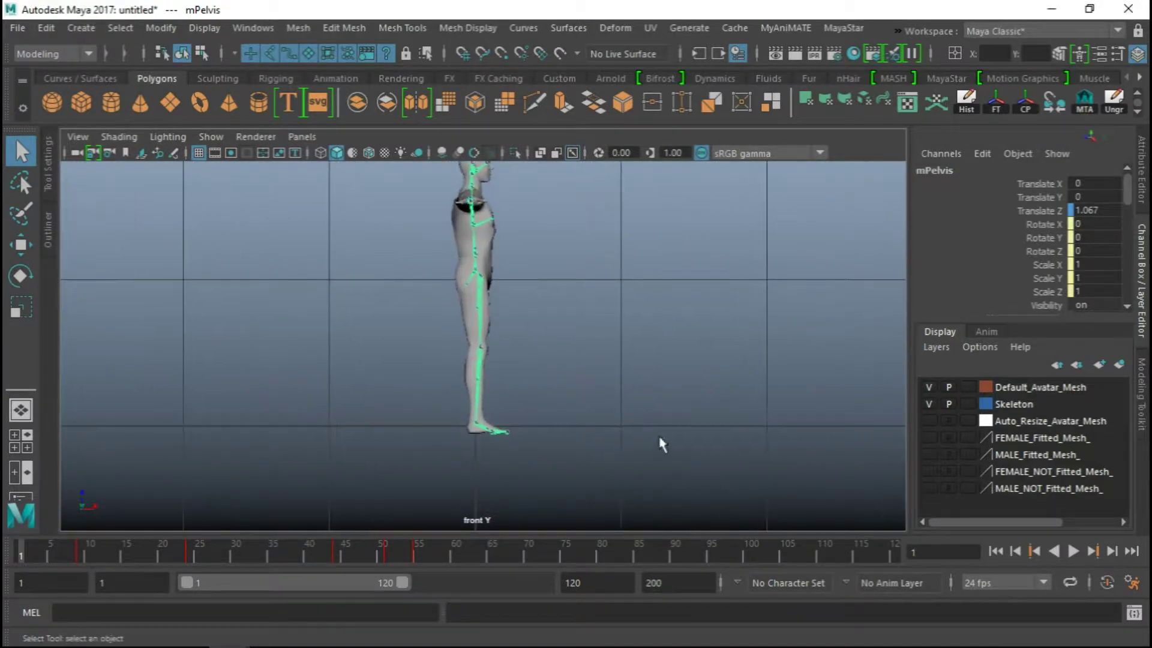
key(w)
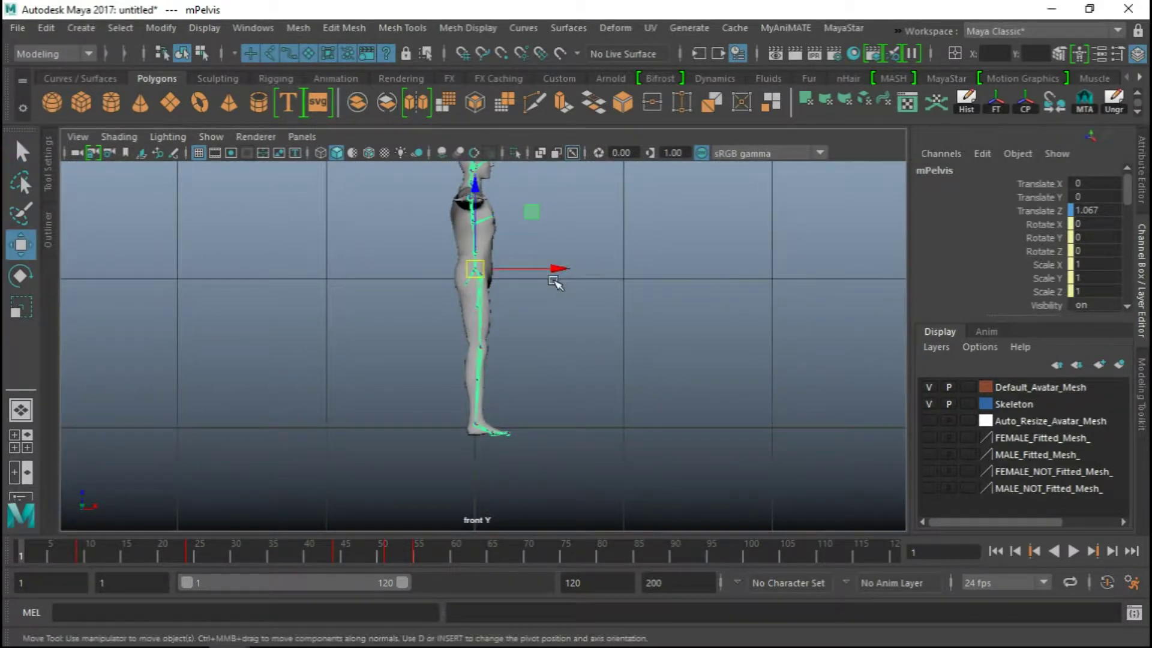
alt+middle_drag(555, 276, 548, 287)
drag(472, 239, 477, 233)
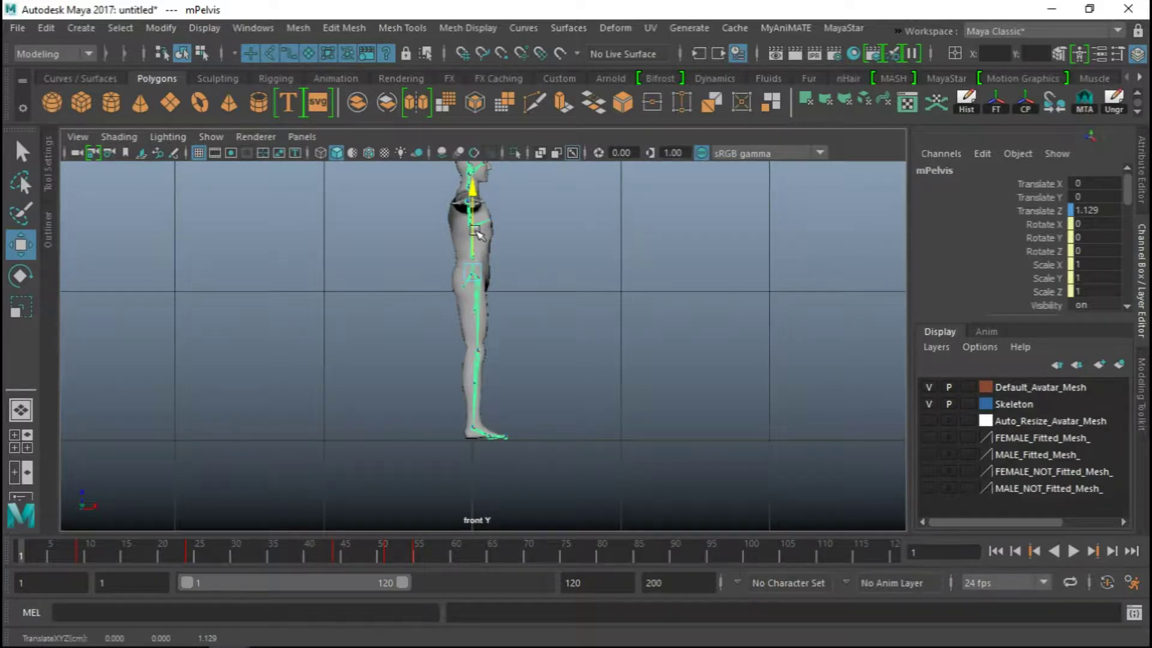
drag(477, 233, 482, 230)
key(ctrl+z)
Return to the perspective view and examine how the raised skeleton sits inside the avatar mesh
key(space)
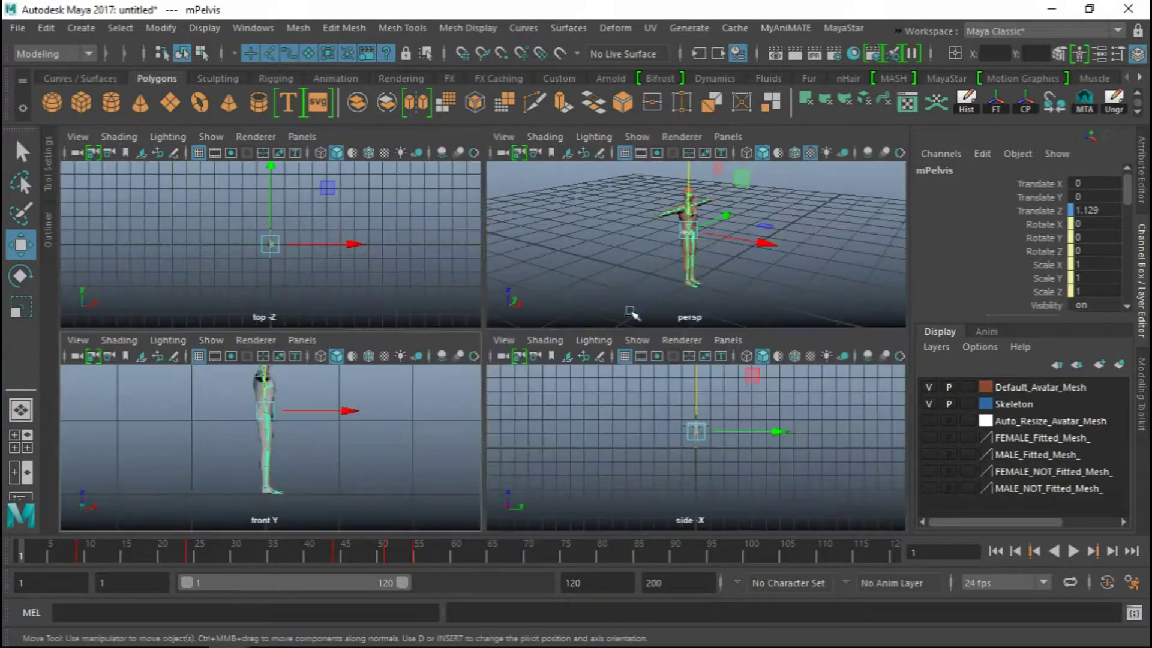
key(space)
alt+drag(669, 294, 546, 336)
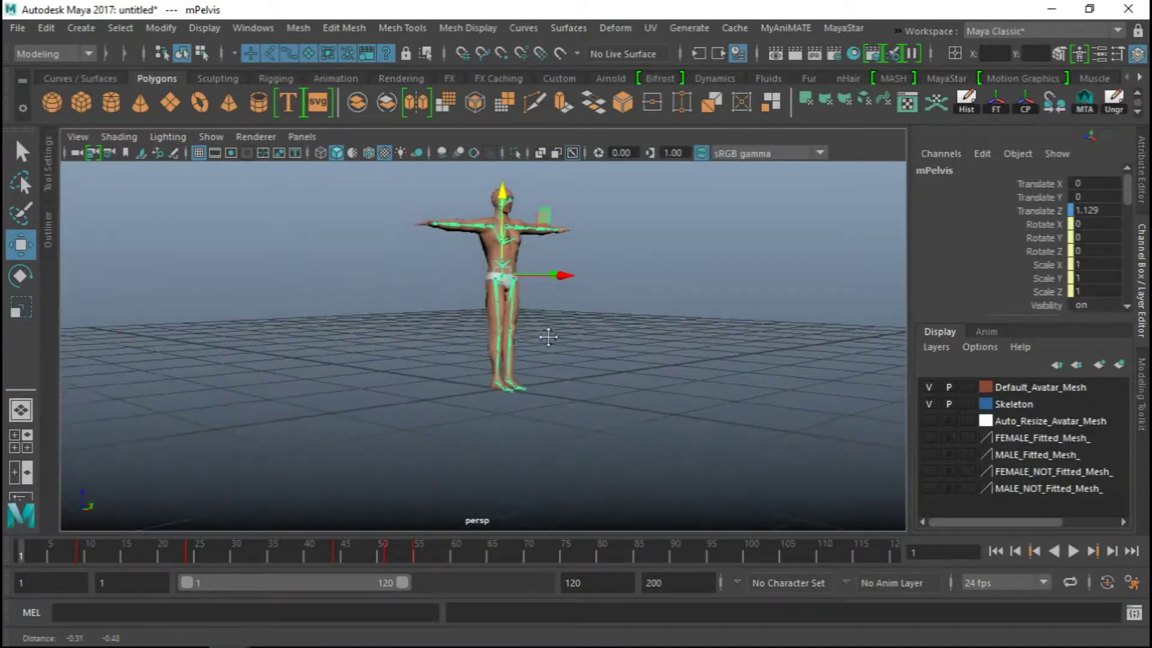
alt+right_drag(545, 336, 522, 381)
alt+drag(522, 381, 720, 373)
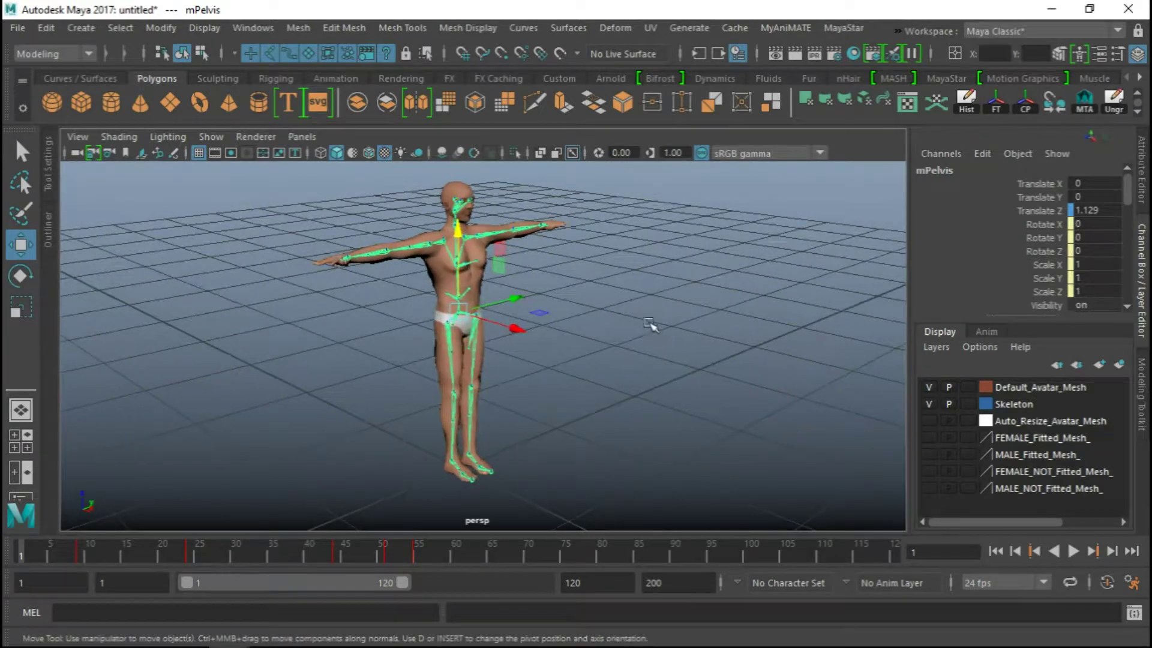
alt+drag(651, 326, 609, 319)
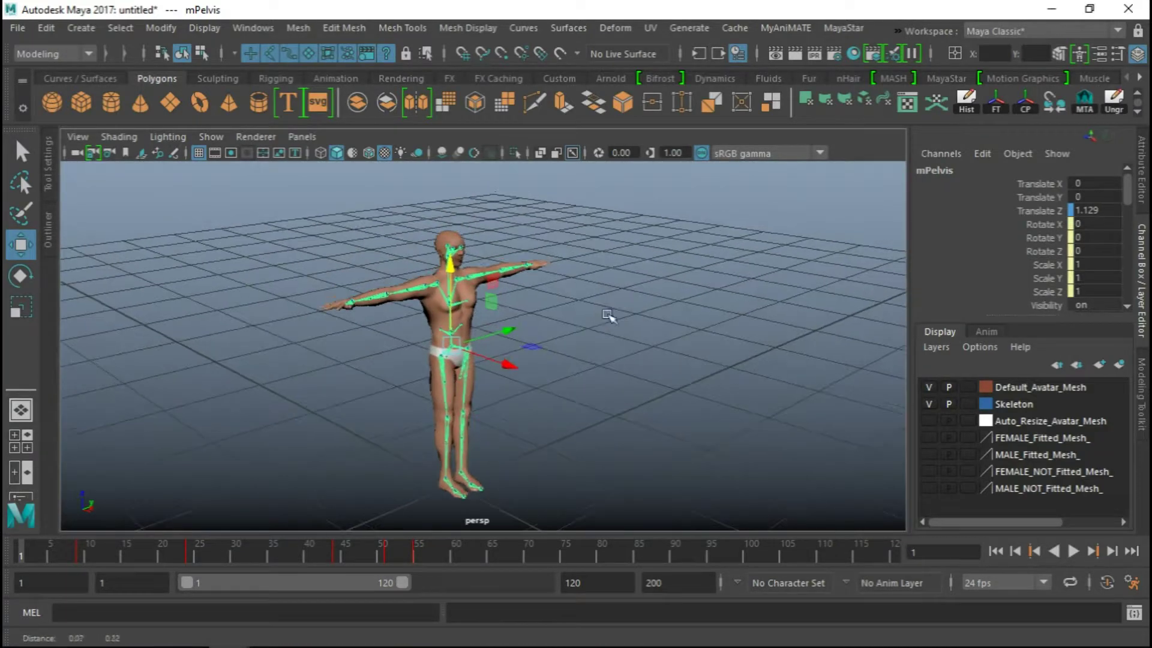
Generate the animation skeleton with MyAniMATE using the Anim output format and no rig controls, and close the plug-in window
click(796, 28)
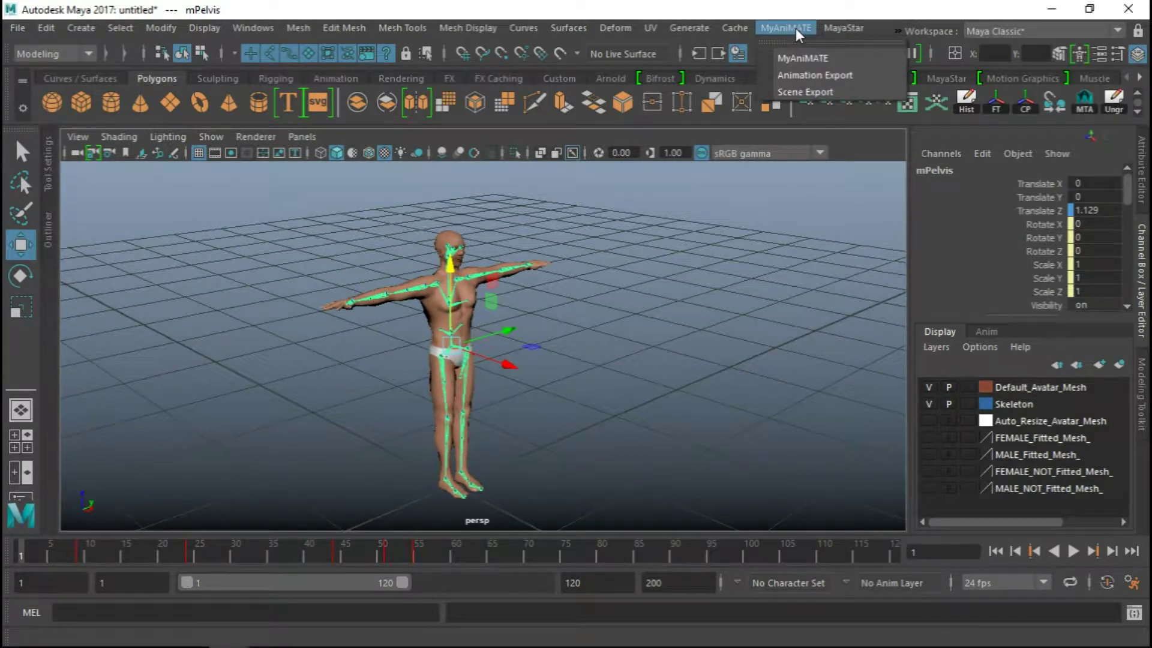
click(808, 58)
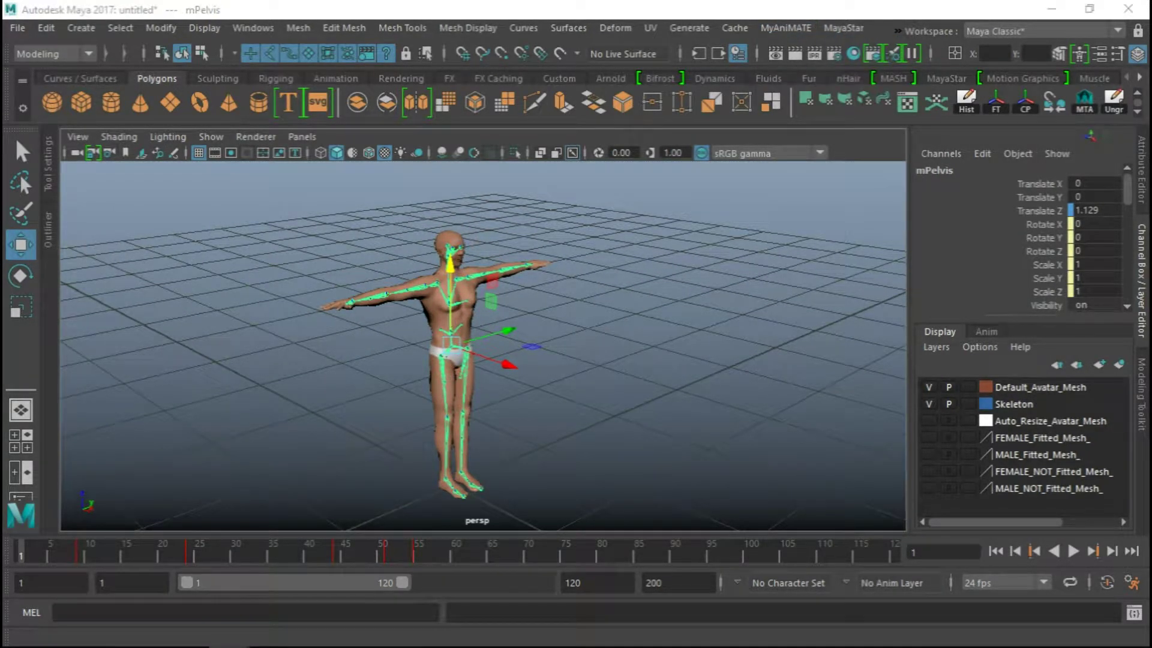
click(286, 243)
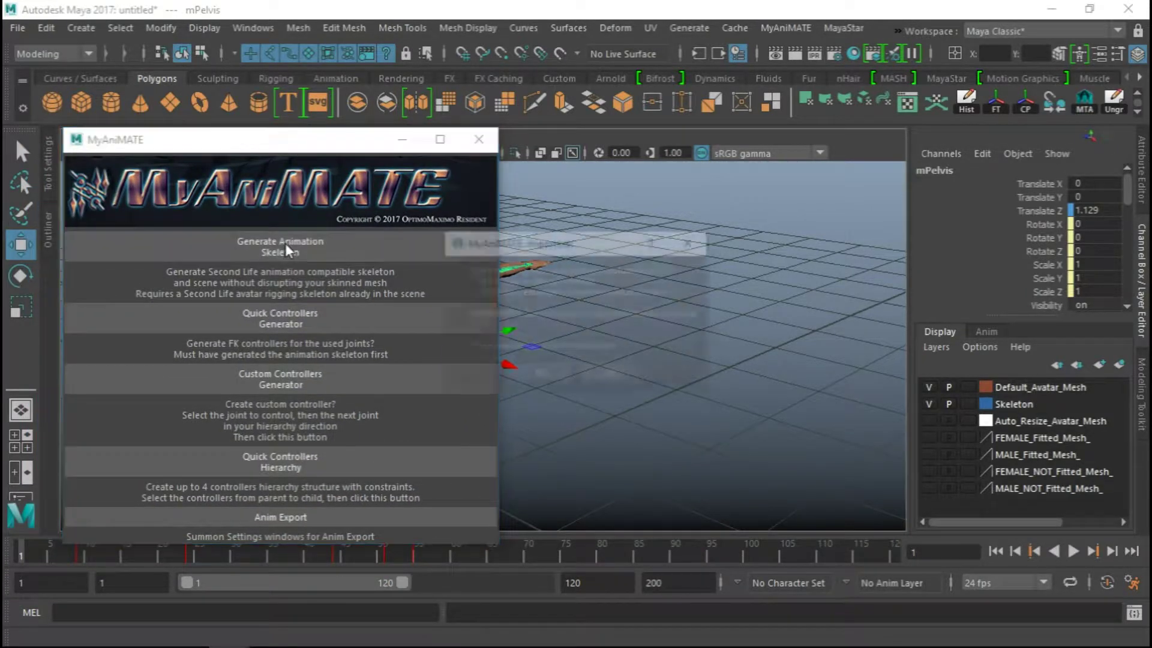
click(541, 376)
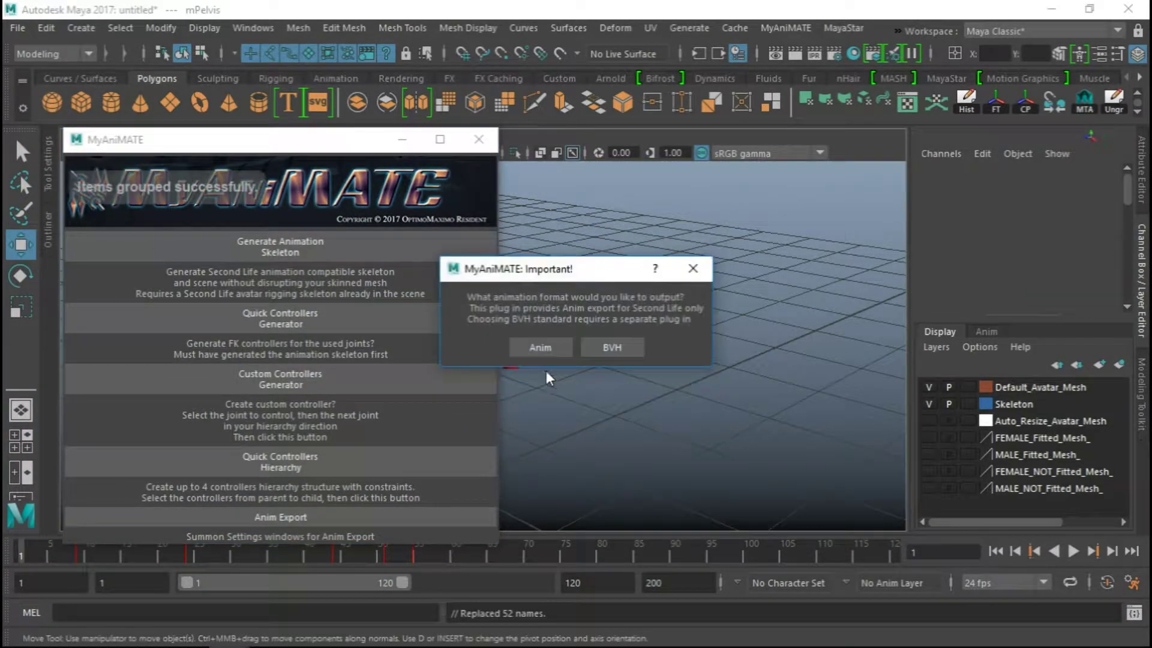
click(541, 351)
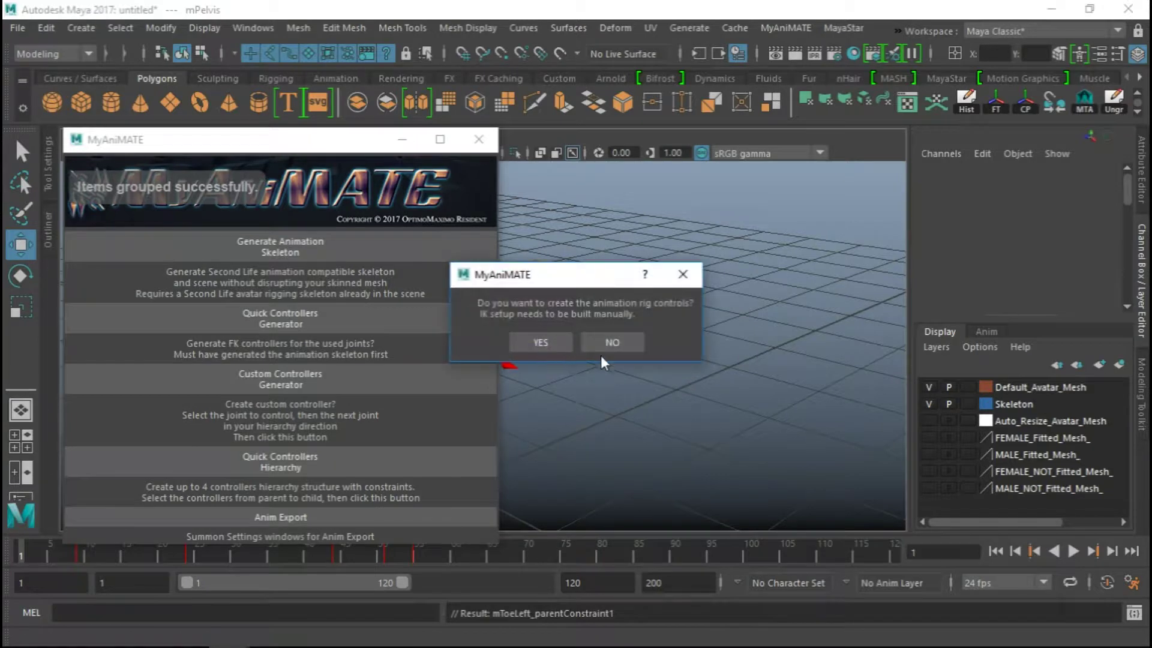
click(612, 343)
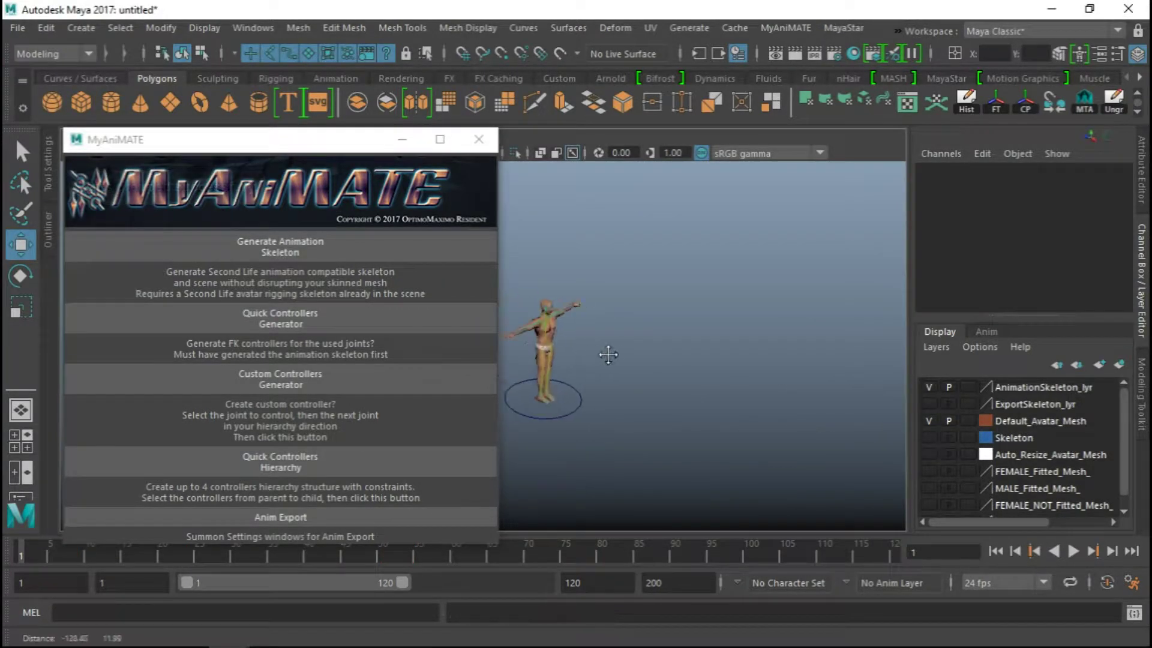
click(479, 140)
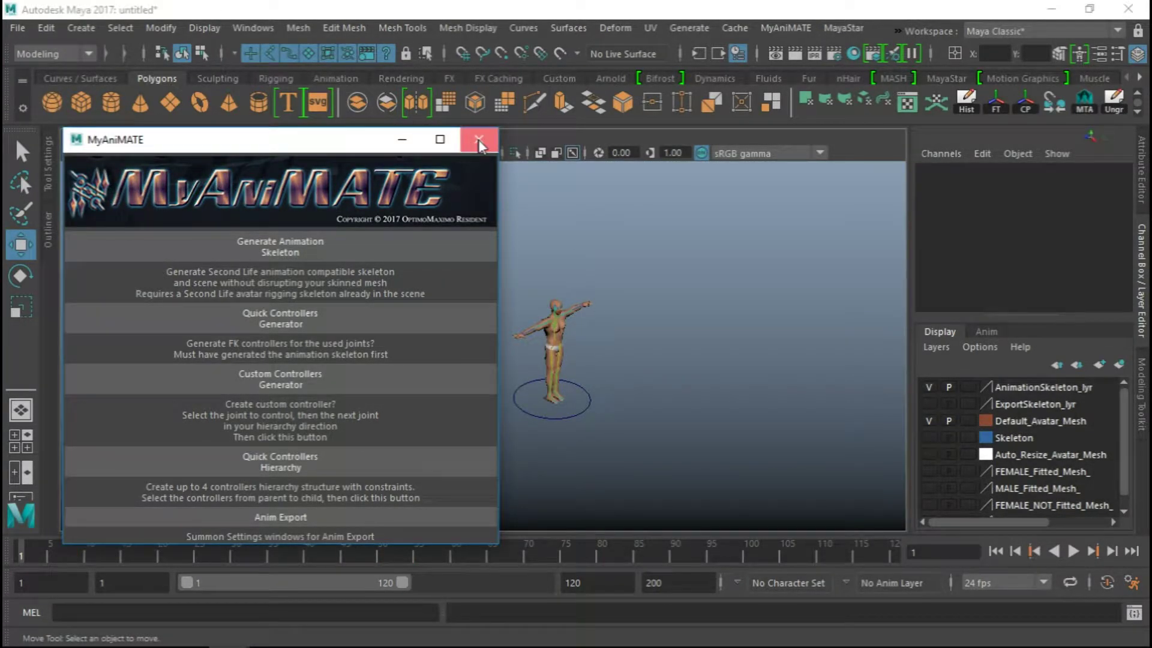
click(478, 140)
Select the avatar's right shoulder, elbow and wrist joints together and key their Rotate X, Y and Z channels at frame 1
alt+right_drag(470, 296, 678, 440)
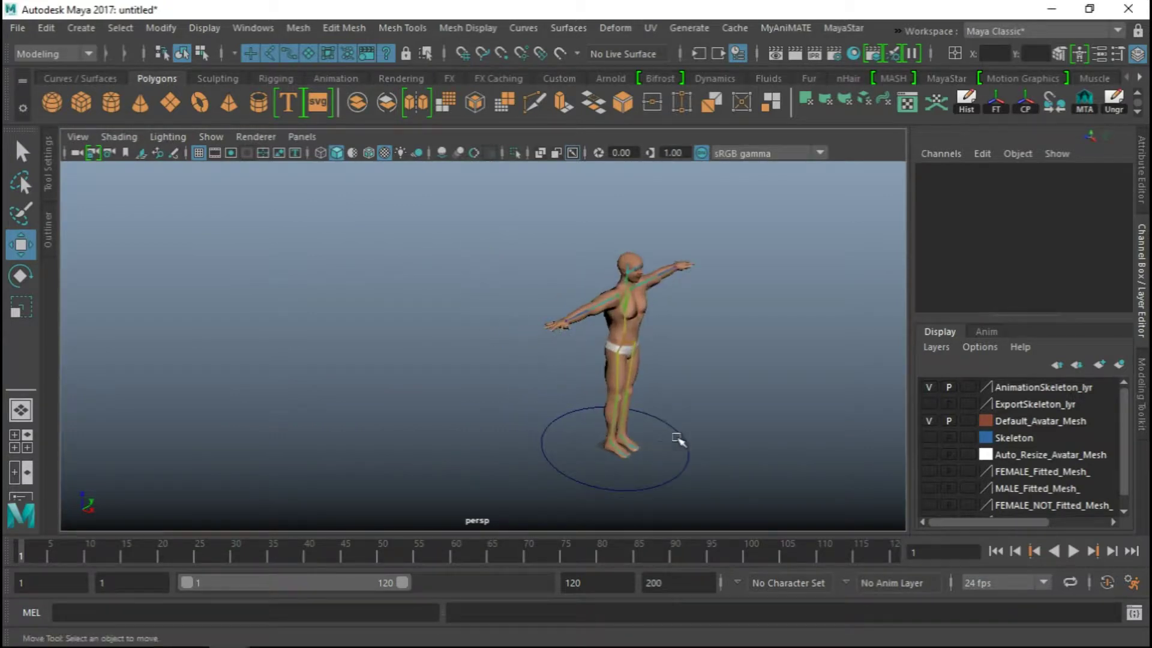
alt+drag(678, 440, 551, 284)
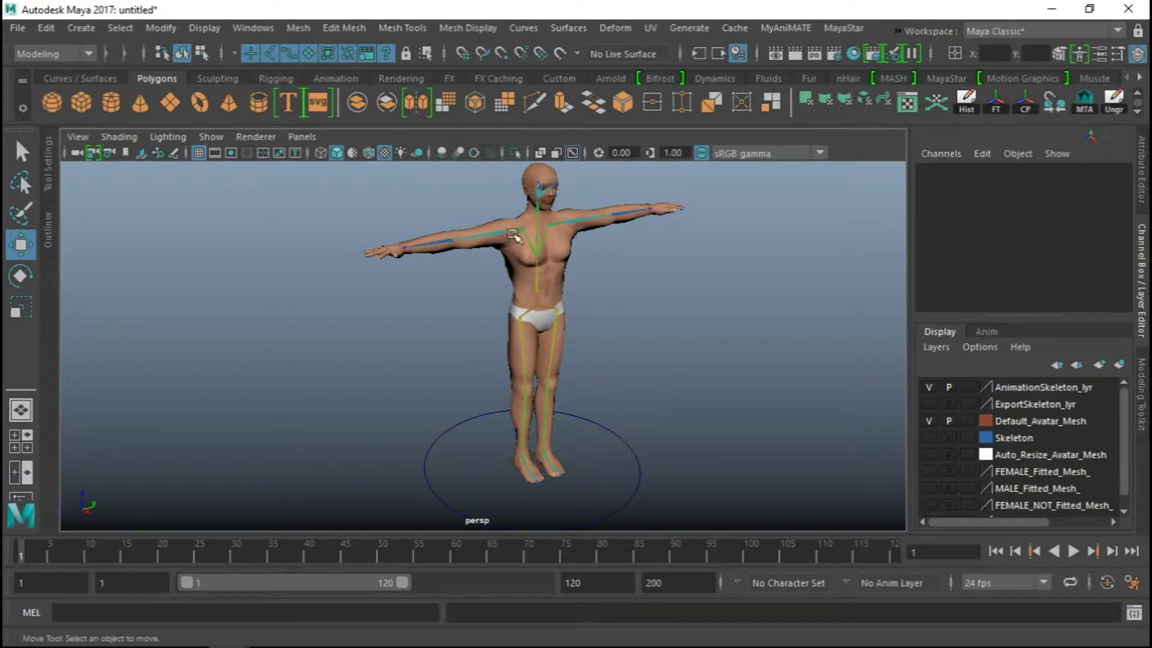
alt+drag(513, 237, 427, 257)
alt+right_drag(427, 257, 538, 288)
alt+drag(538, 288, 514, 270)
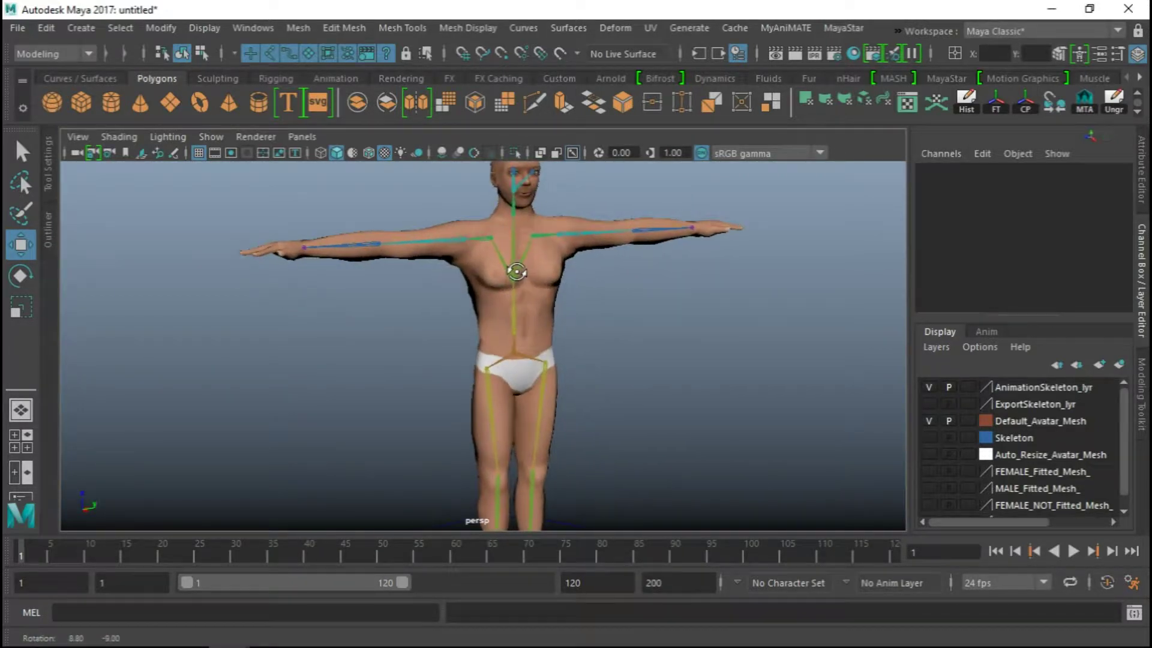
click(431, 243)
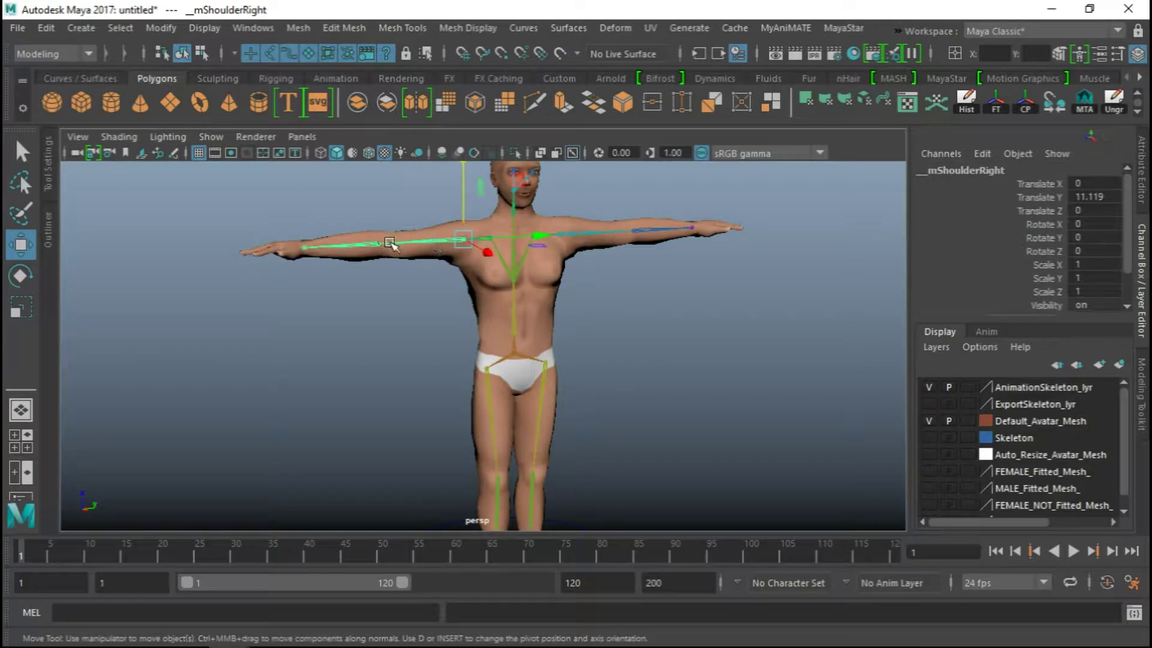
click(355, 246)
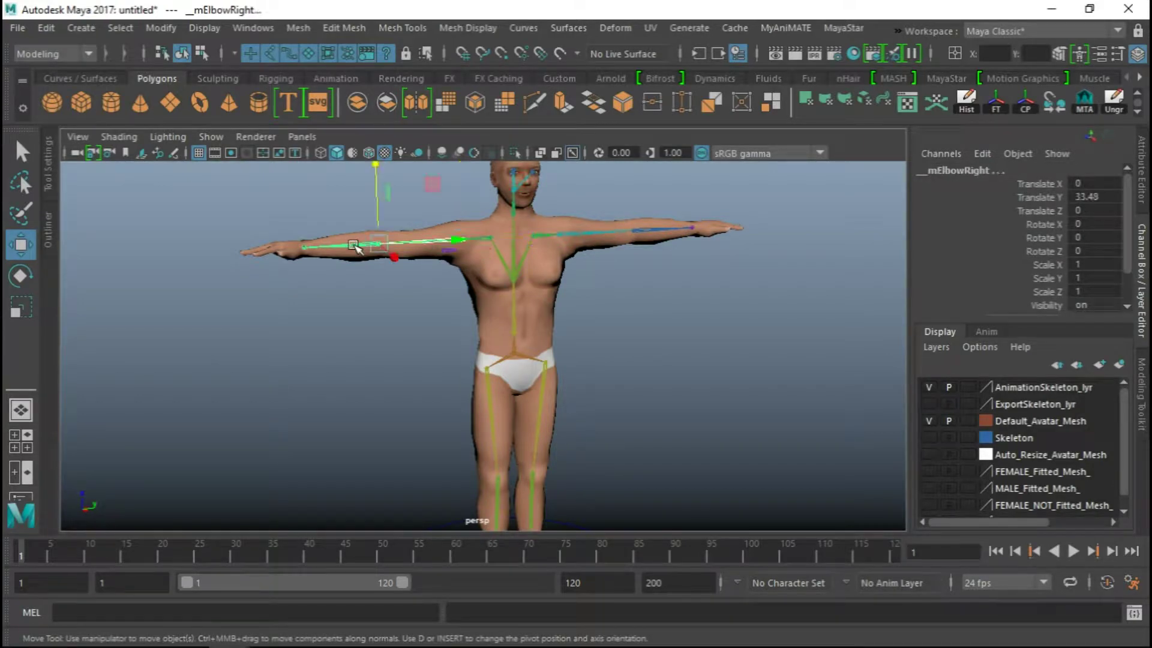
click(304, 249)
alt+drag(417, 273, 485, 235)
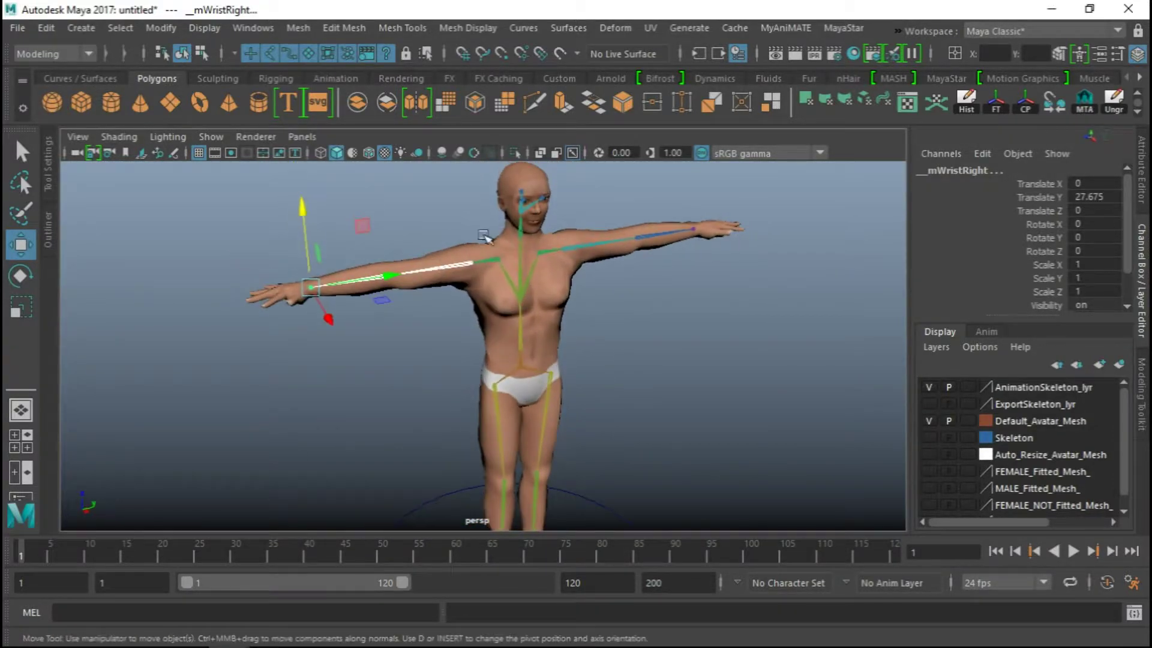
alt+drag(360, 288, 419, 295)
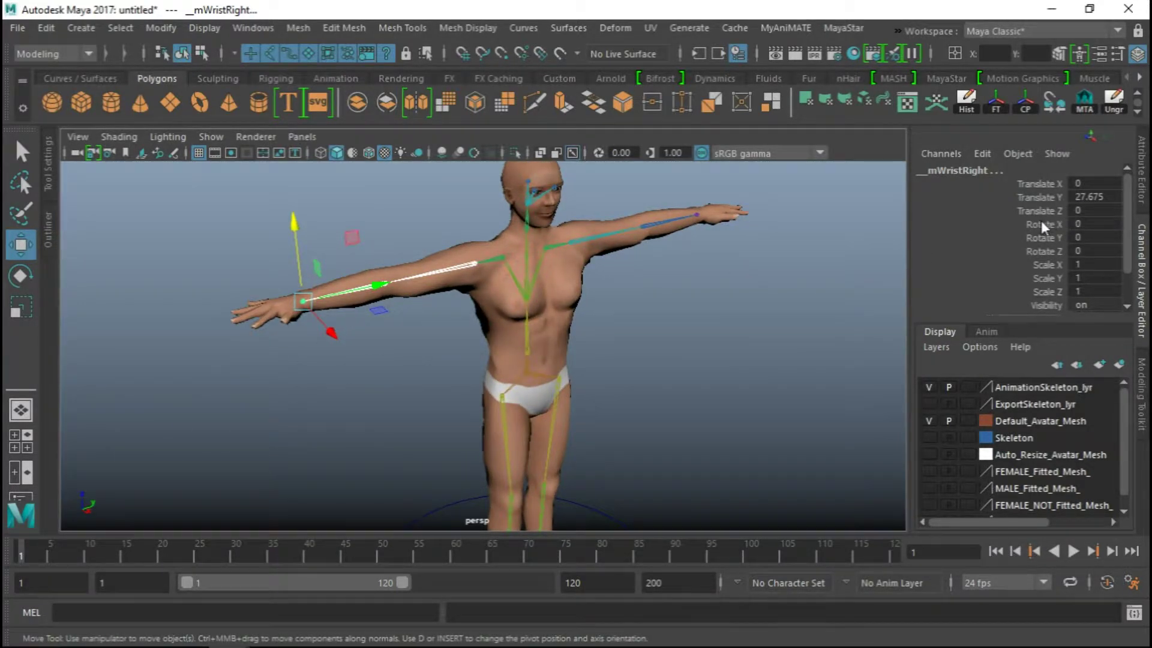
drag(1041, 222, 1041, 249)
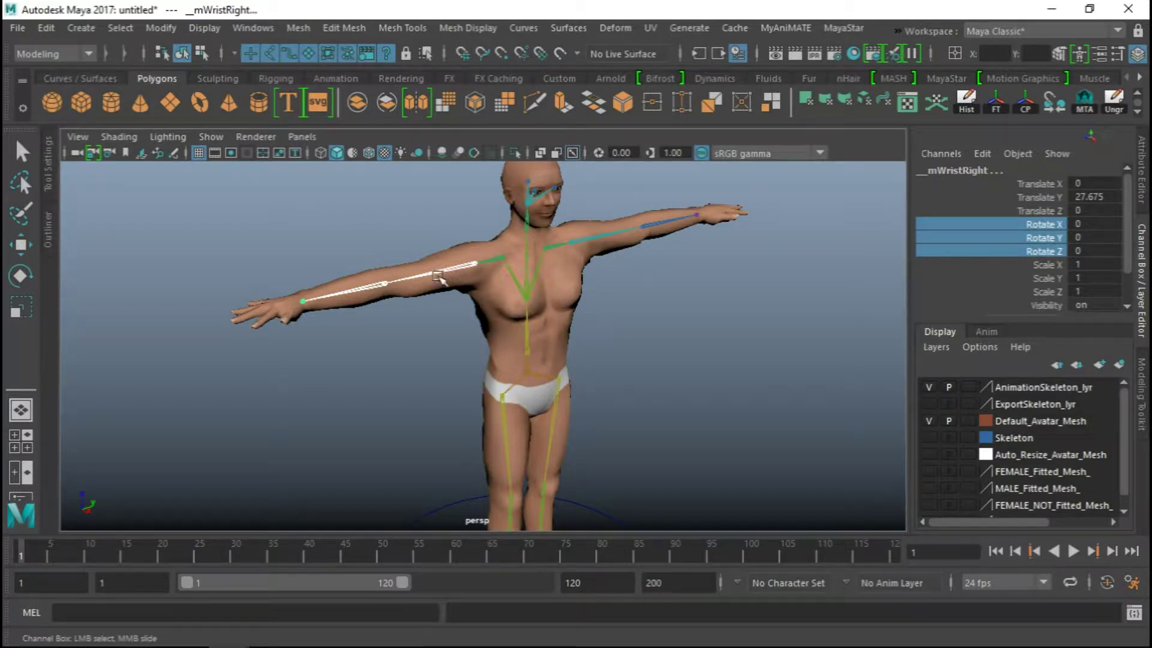
right_click(1031, 225)
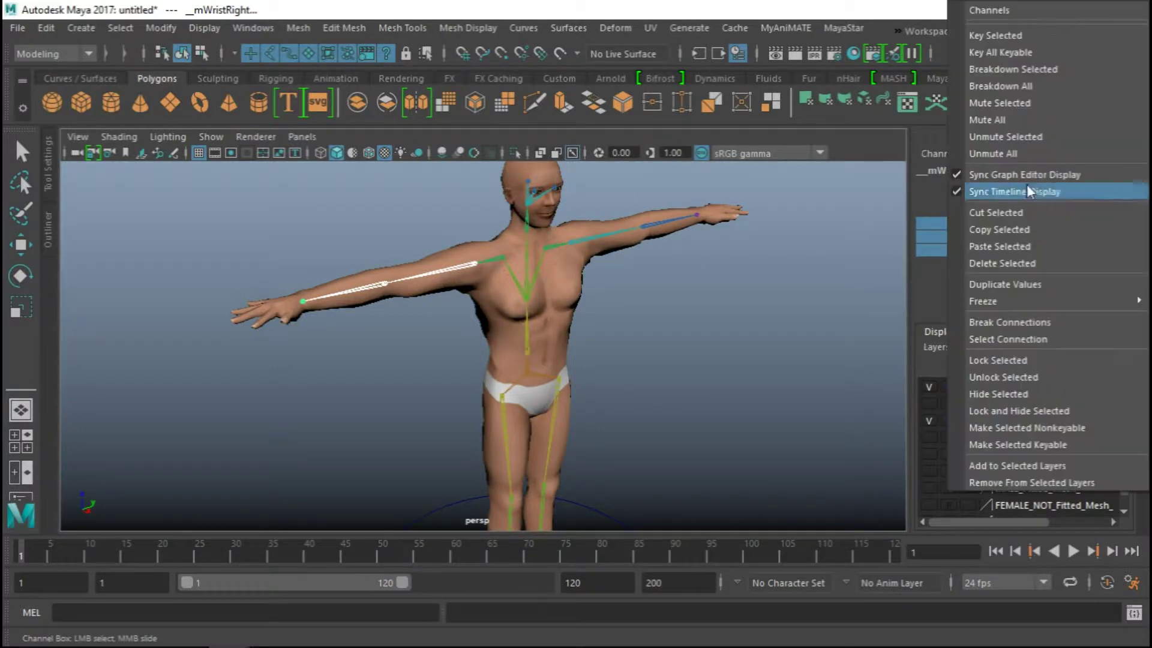
click(1027, 33)
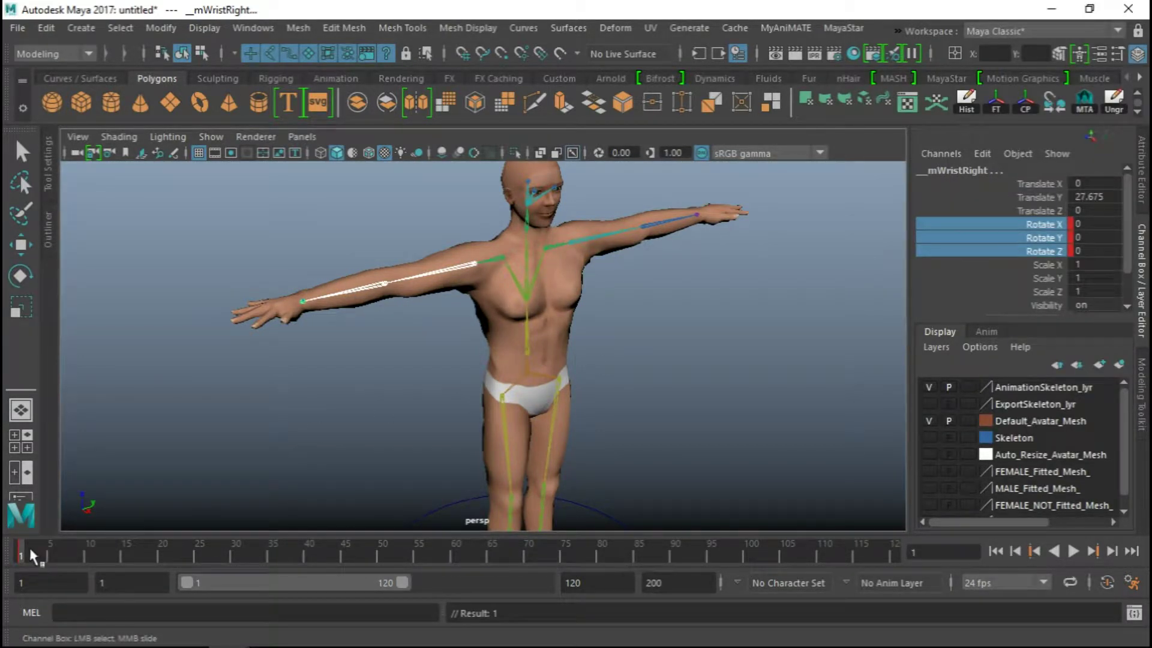
Go to frame 60 and rotate the selected right arm joints to Rotate X 63.349, folding the arm in front of the body
key(alt+v)
drag(170, 558, 458, 564)
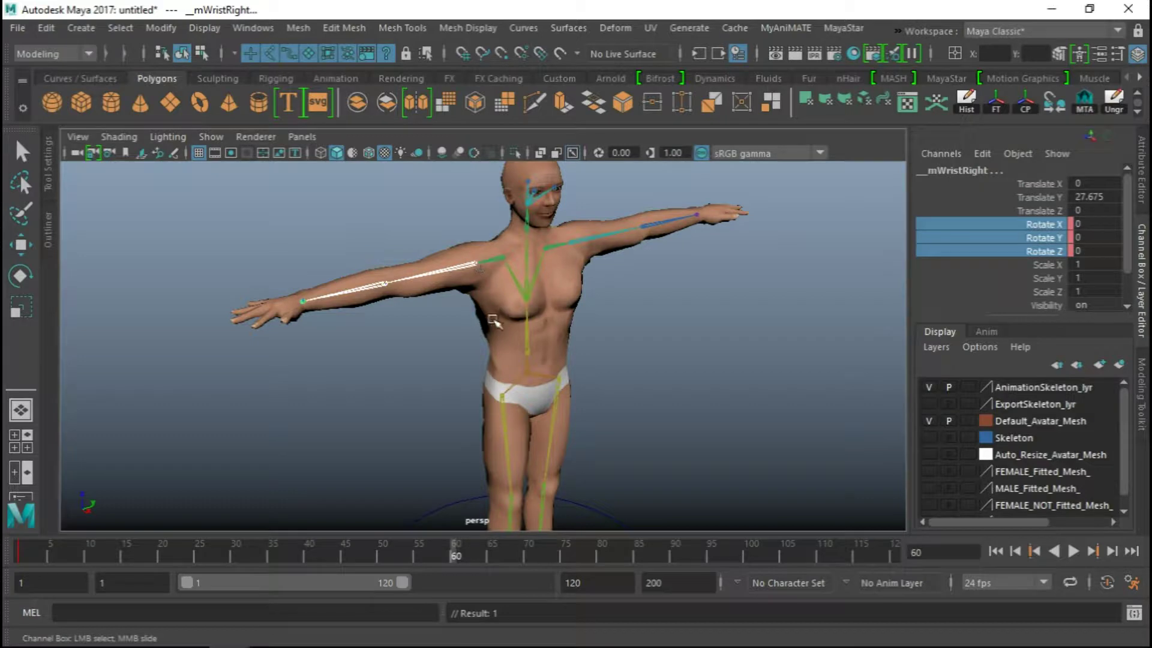
key(e)
drag(270, 241, 116, 381)
alt+drag(486, 313, 671, 287)
alt+drag(727, 352, 487, 324)
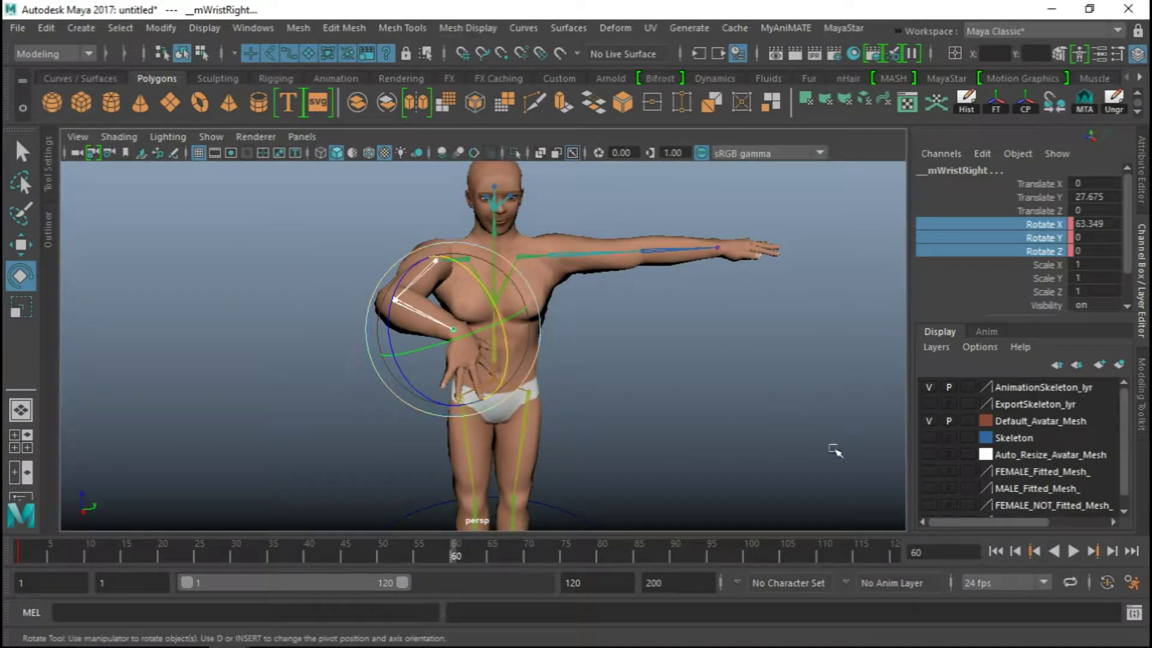
Key the Rotate X, Y and Z channels of the right arm joints at frame 60
drag(1037, 227, 1036, 250)
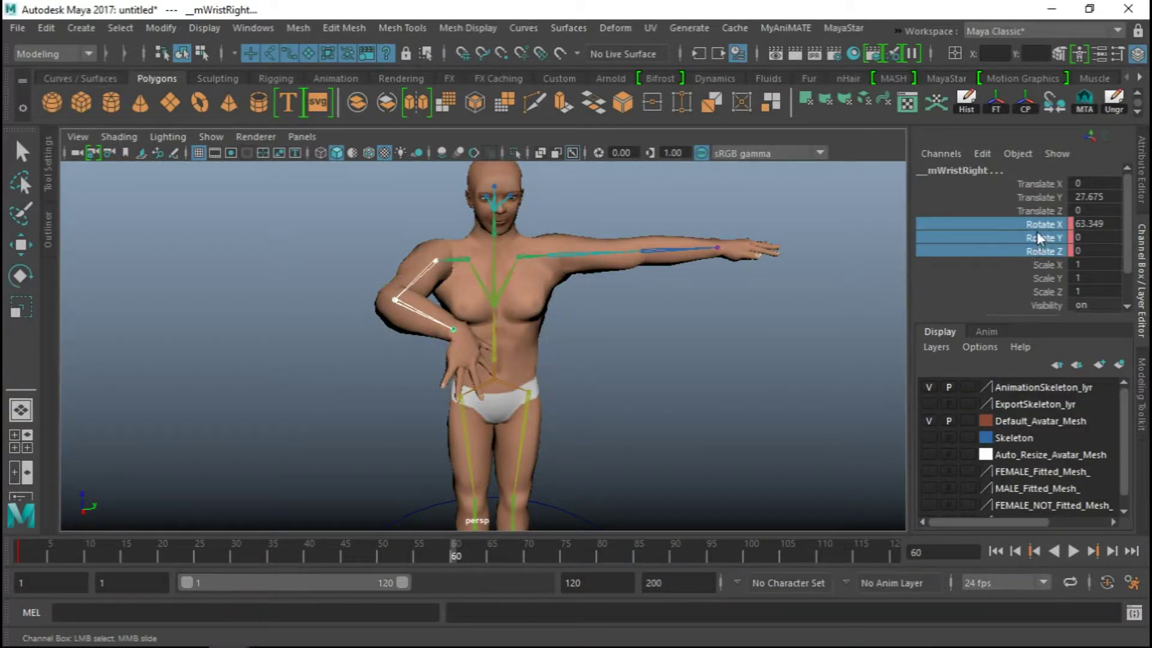
right_click(1036, 232)
click(994, 38)
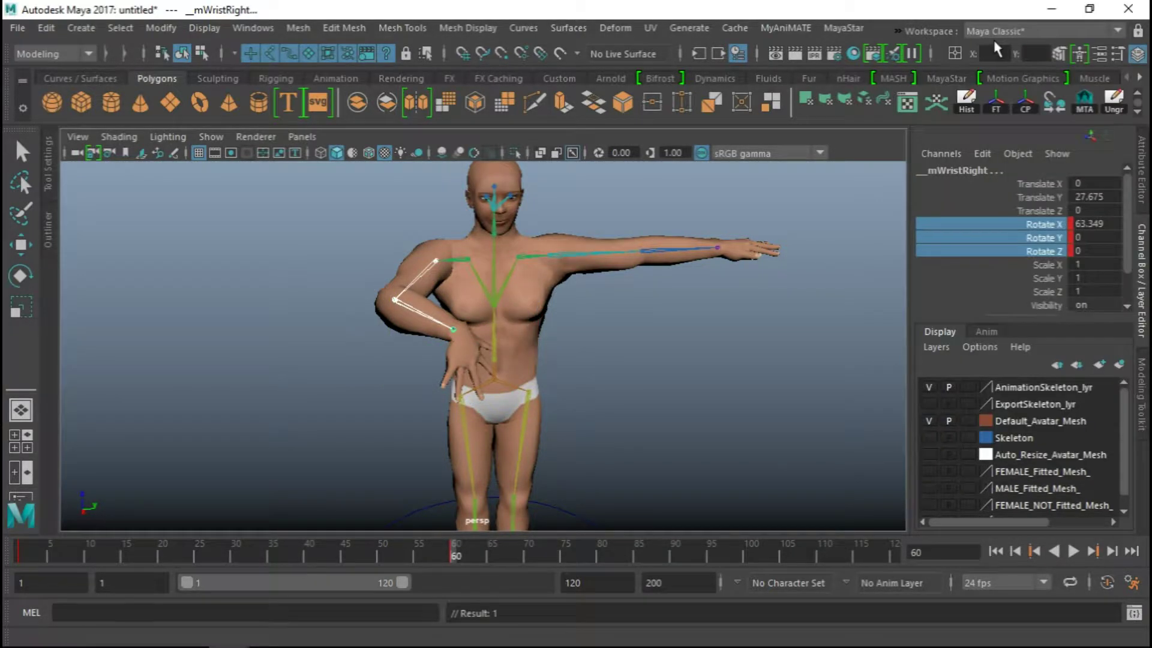
Open the MyAniMATE .anim exporter, set the animation name to JustSkeleton and the priority to 3
alt+drag(414, 300, 455, 316)
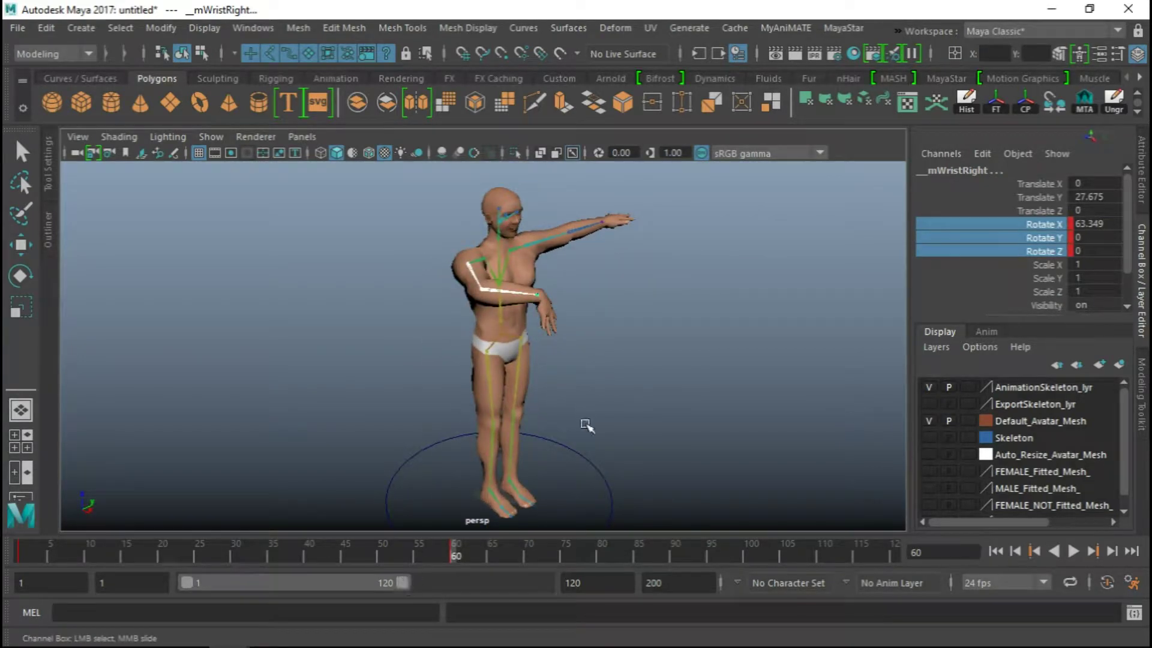
click(804, 28)
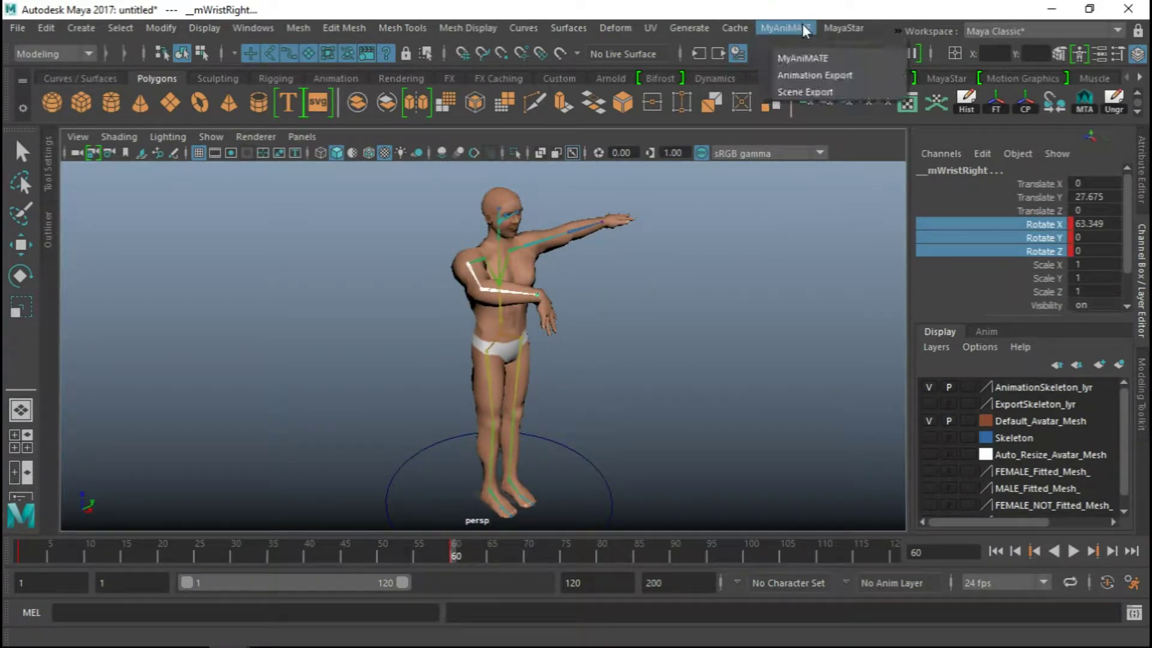
click(806, 74)
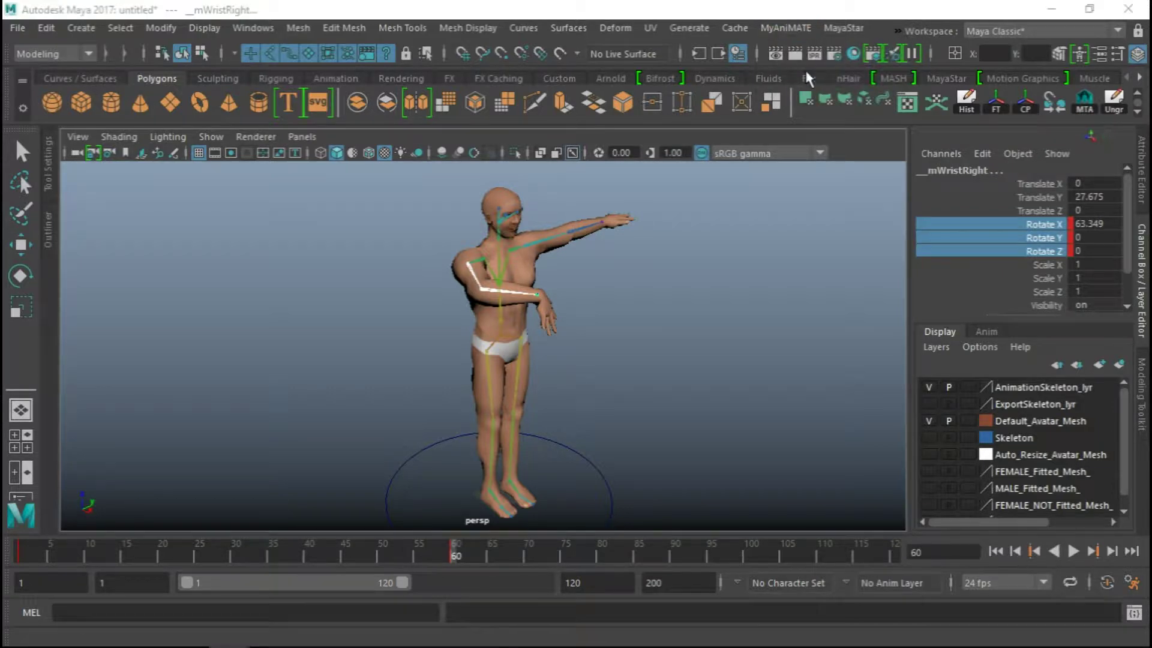
drag(394, 233, 924, 183)
double_click(852, 261)
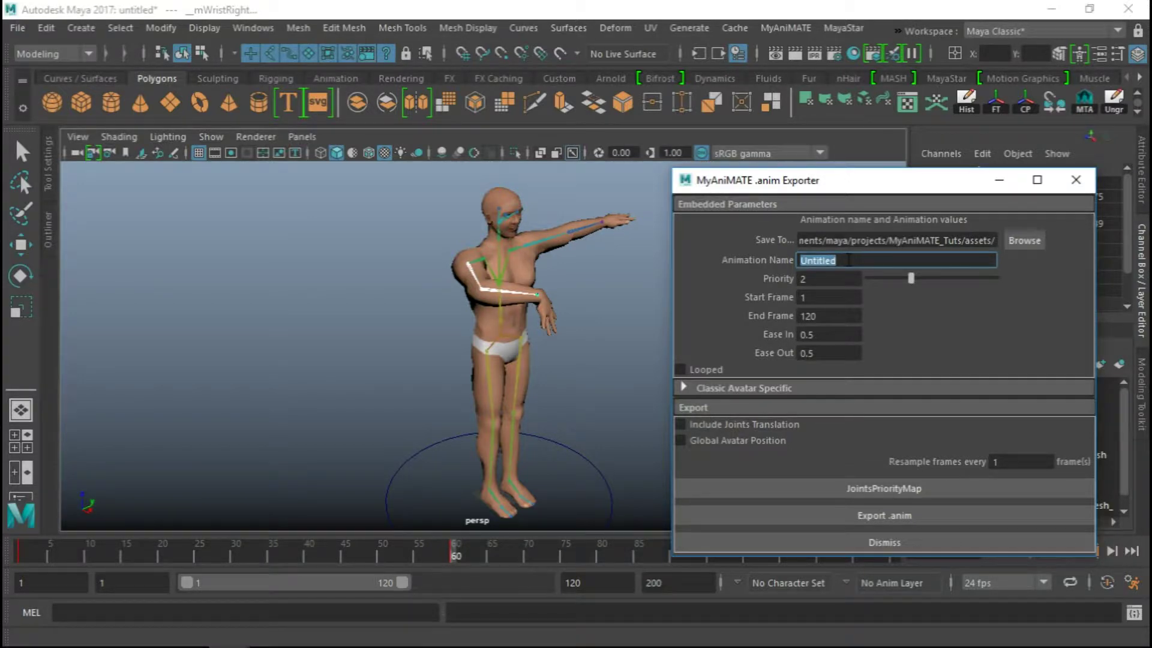
text(JustSkeleton)
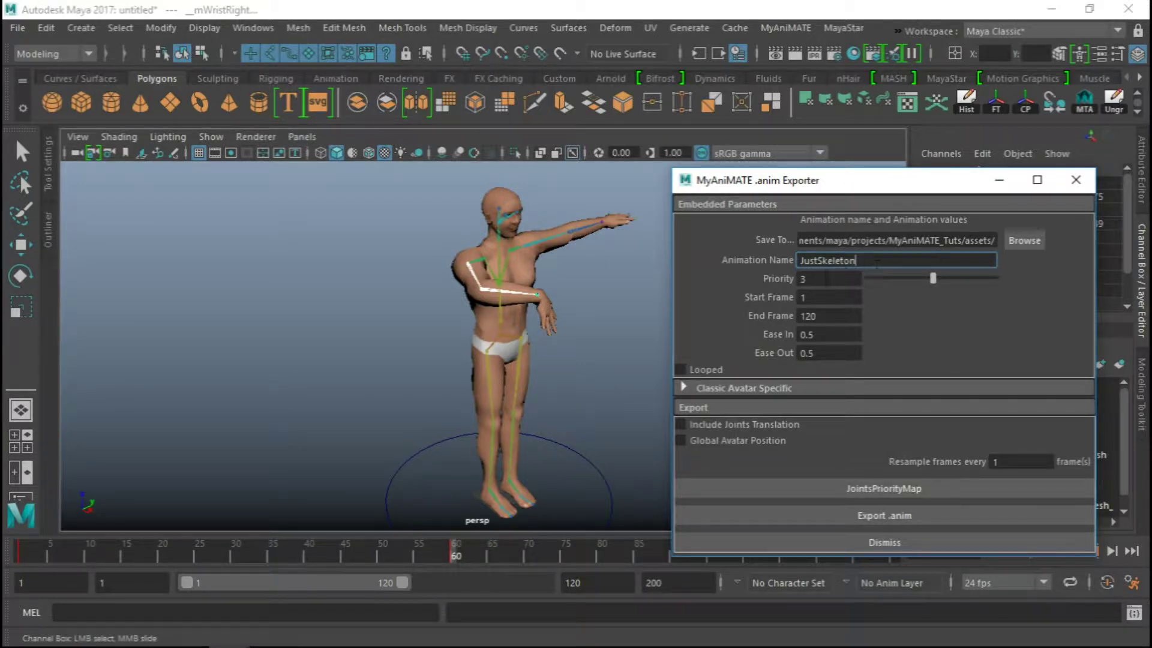
Make the exported animation looped, with End Frame 60 and Loop Out 60
click(682, 371)
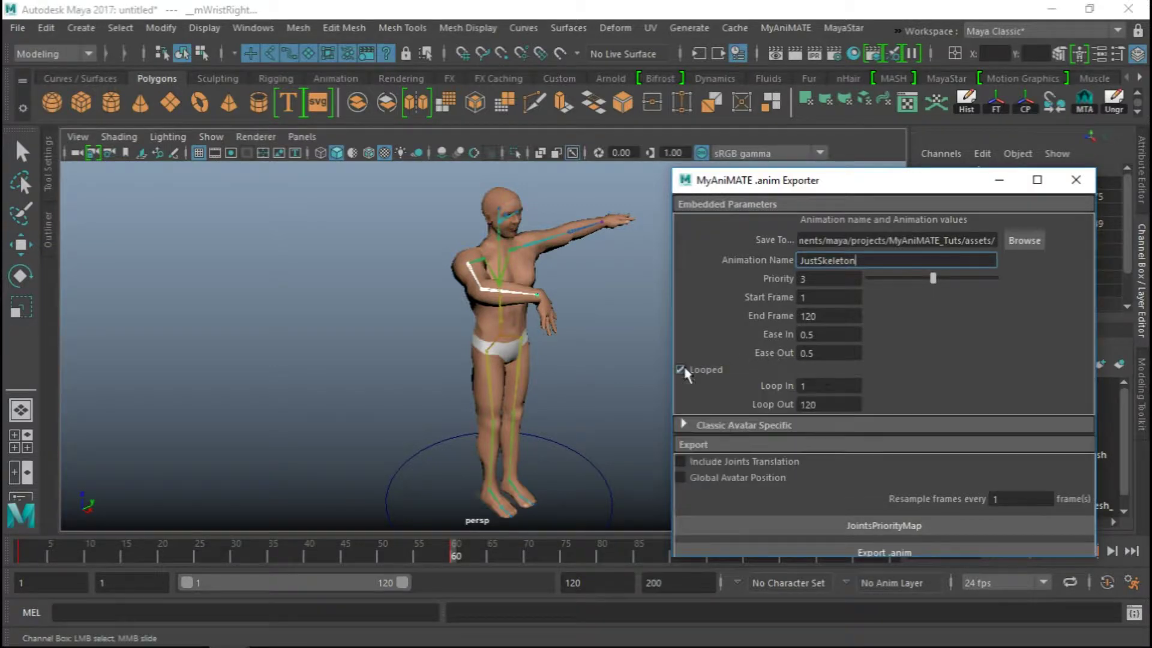
double_click(813, 311)
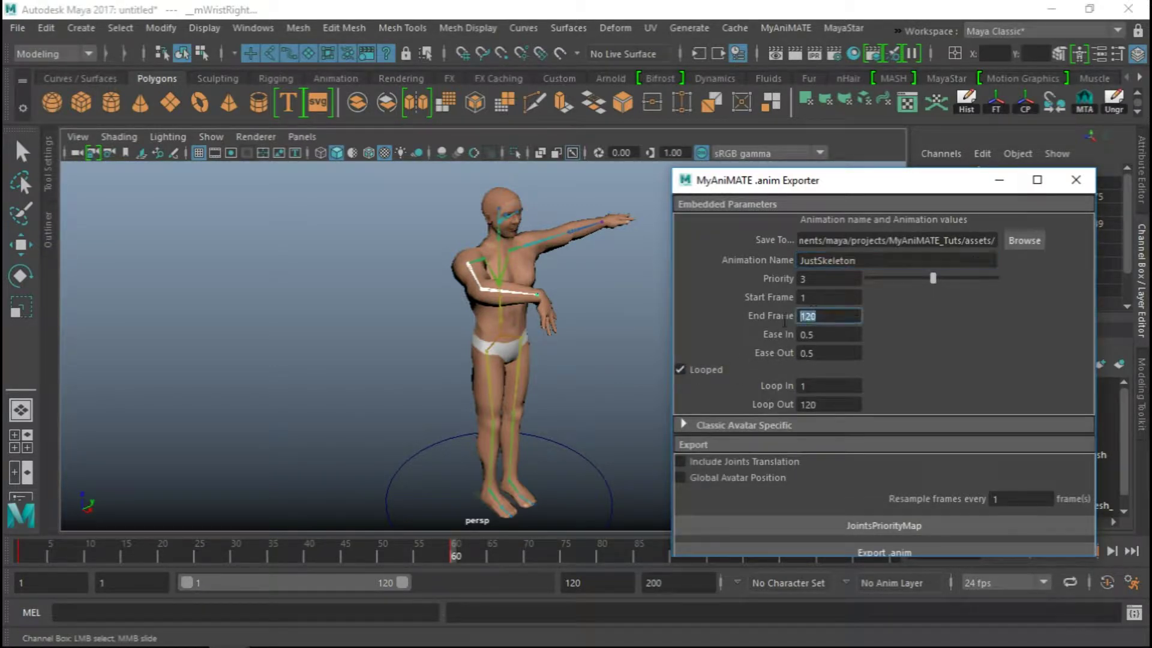
text(60)
click(824, 405)
text(60)
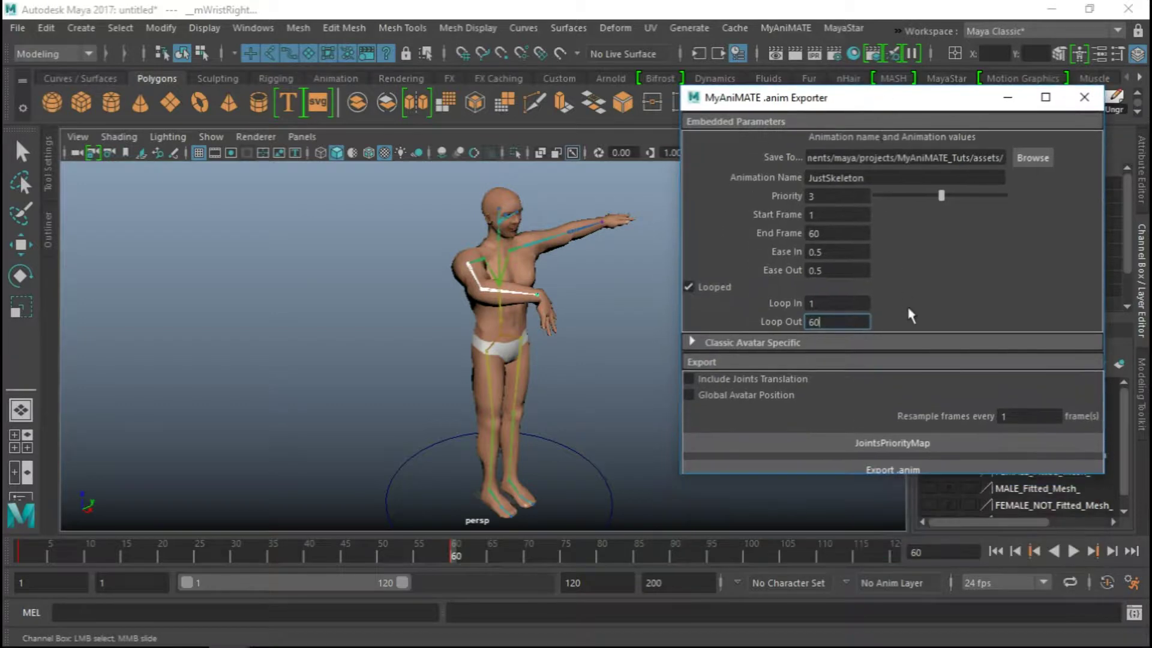
drag(907, 474, 908, 495)
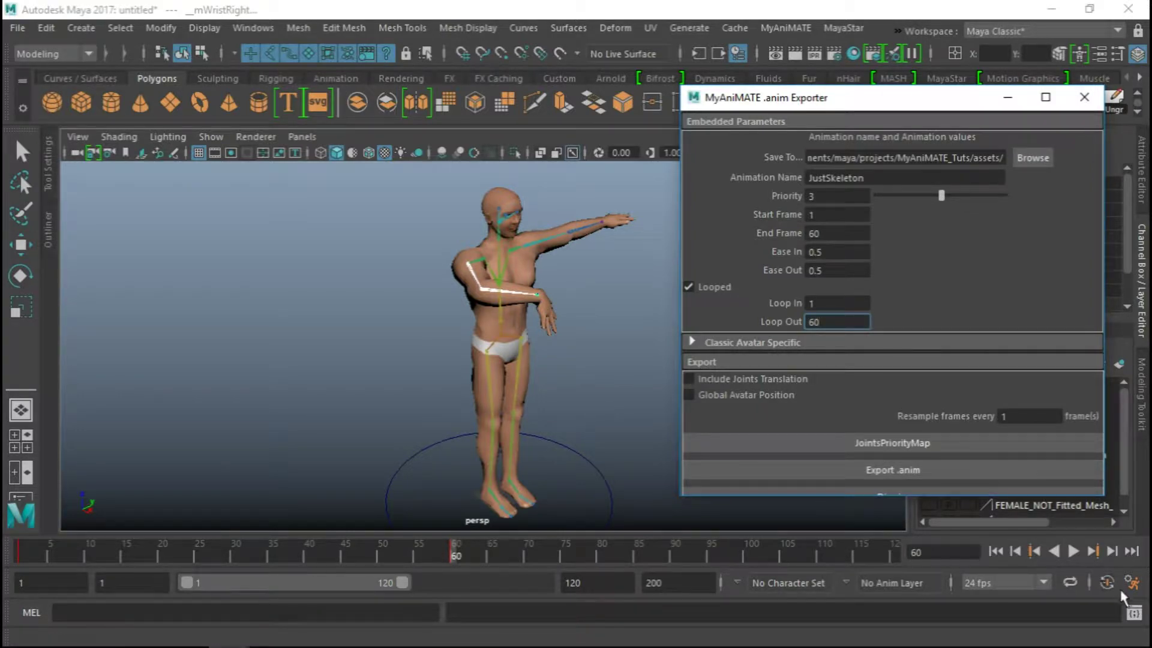
Check that the Evaluation mode in the Animation preferences is DG, and save the preferences
click(663, 395)
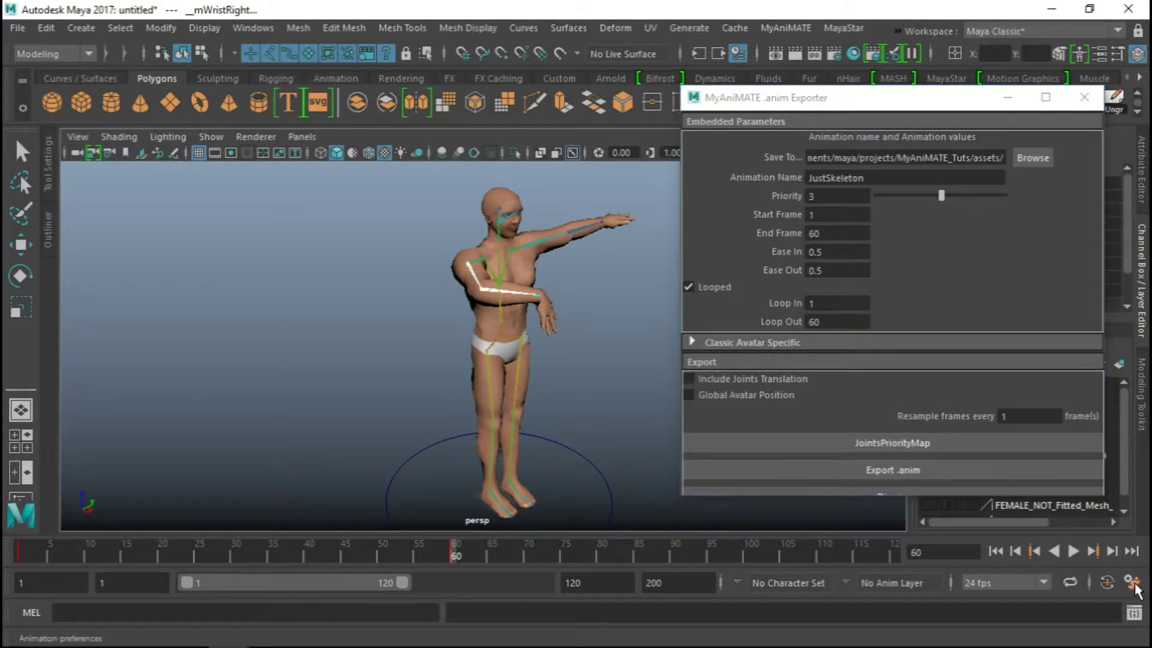
click(1107, 582)
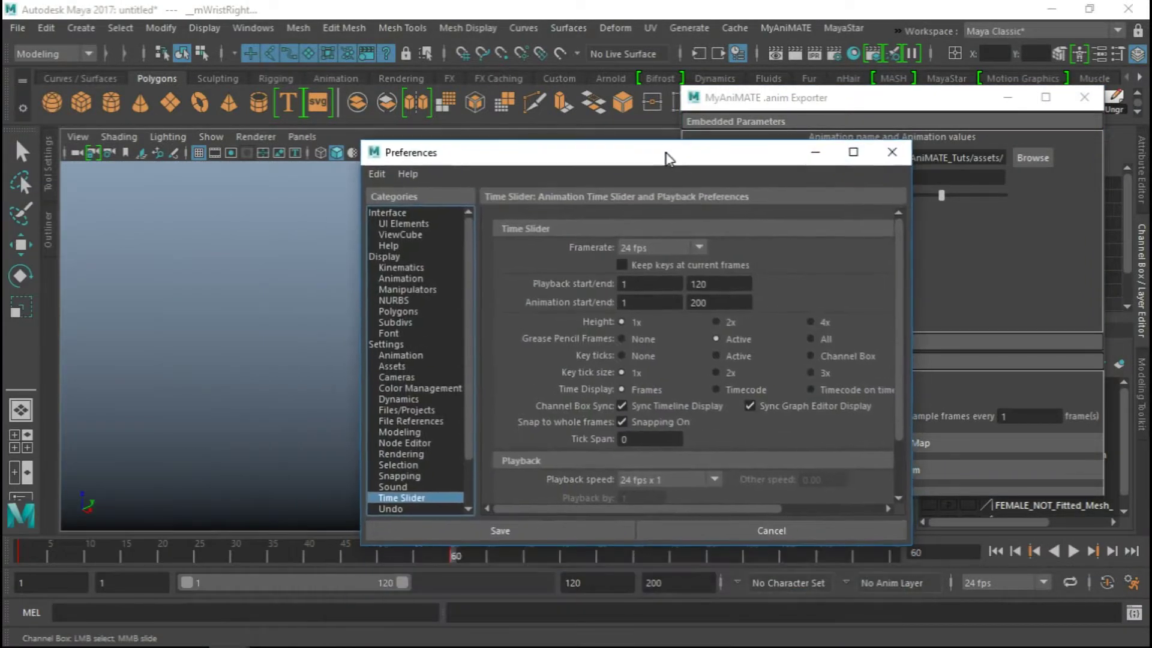
click(387, 344)
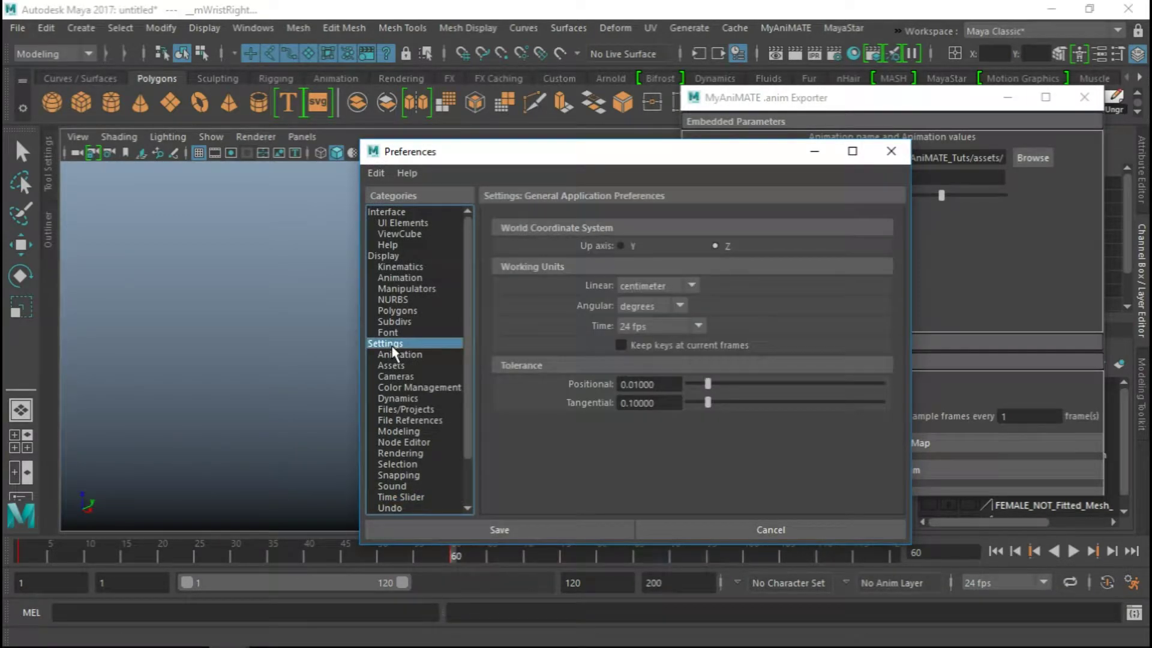
click(388, 354)
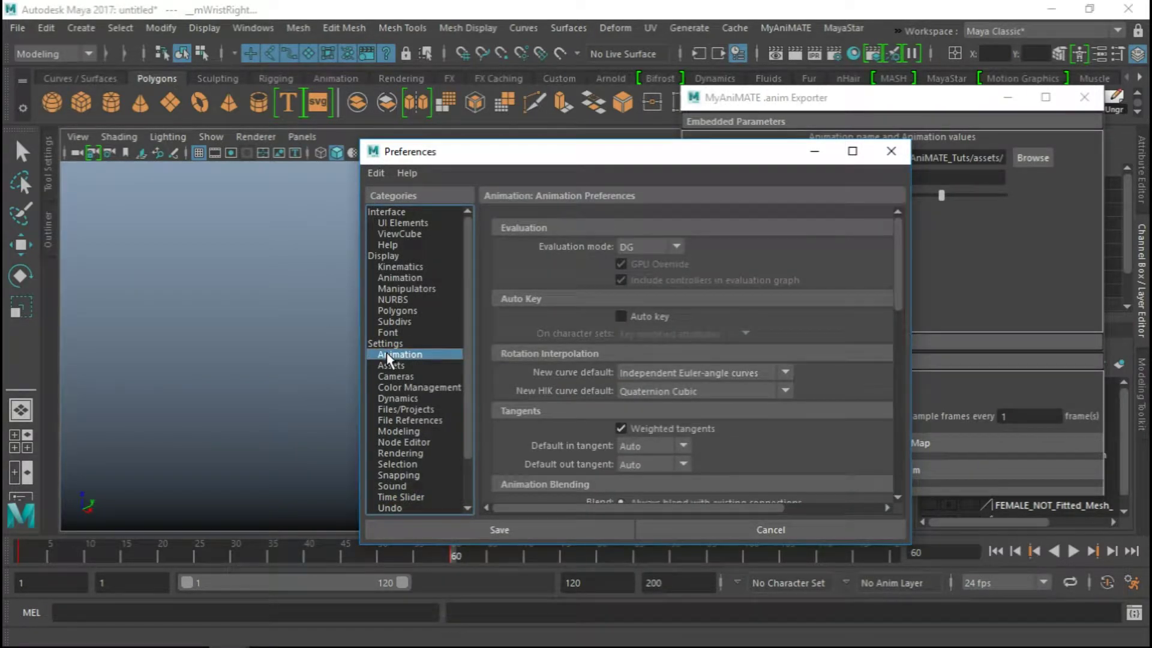
drag(447, 156, 412, 157)
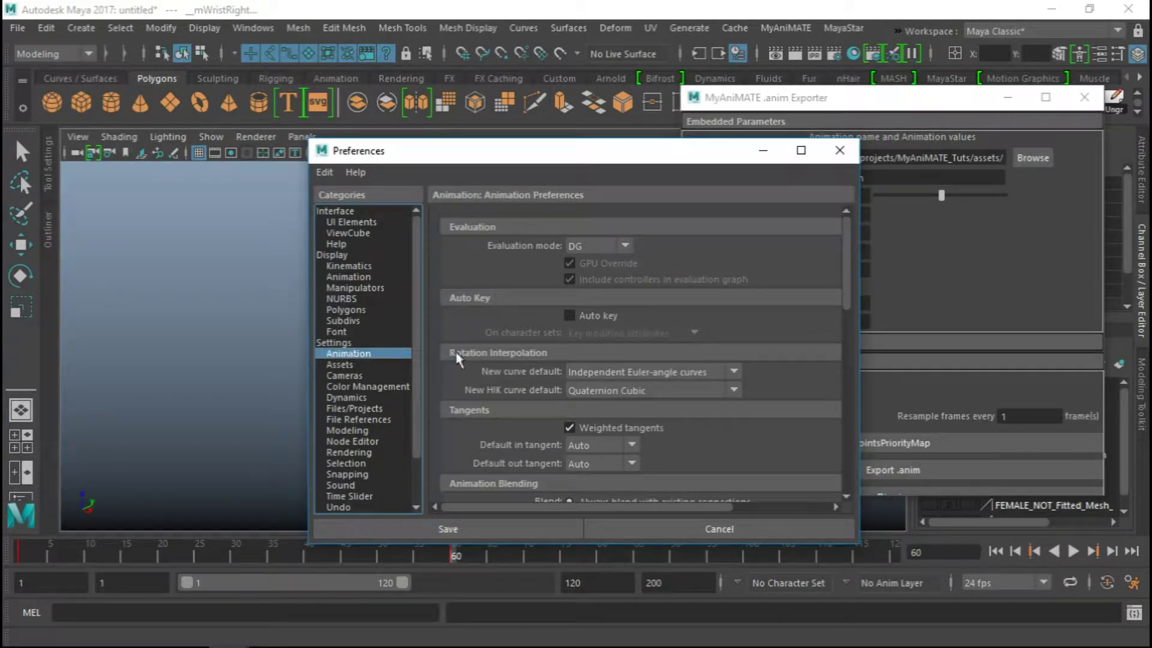
click(598, 245)
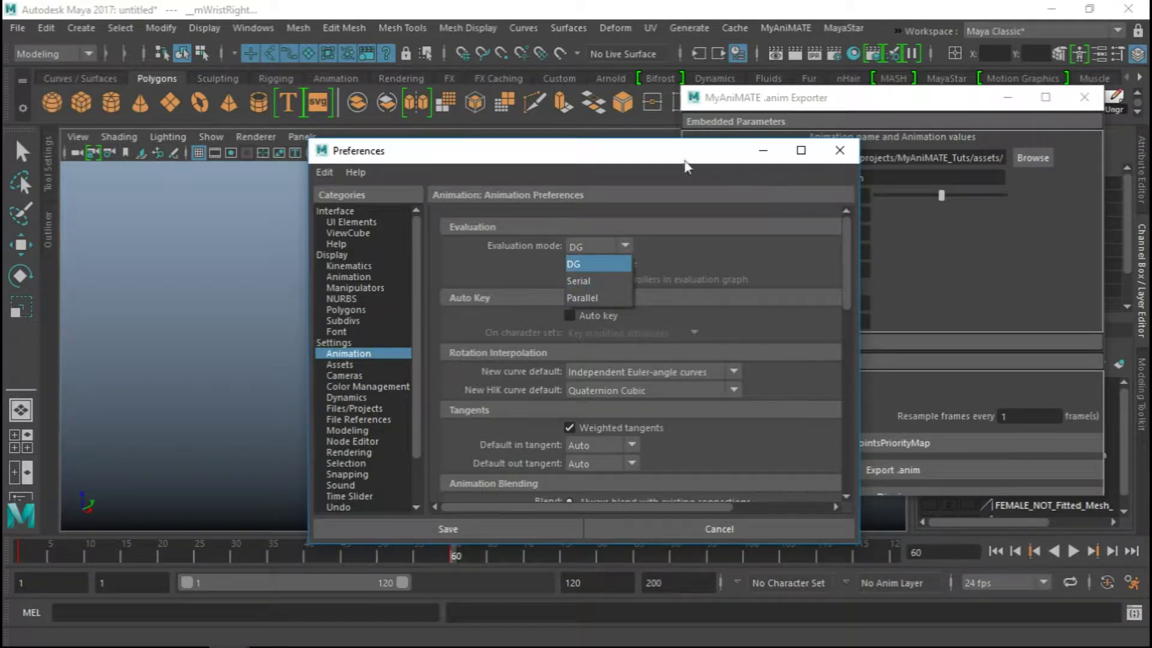
click(676, 164)
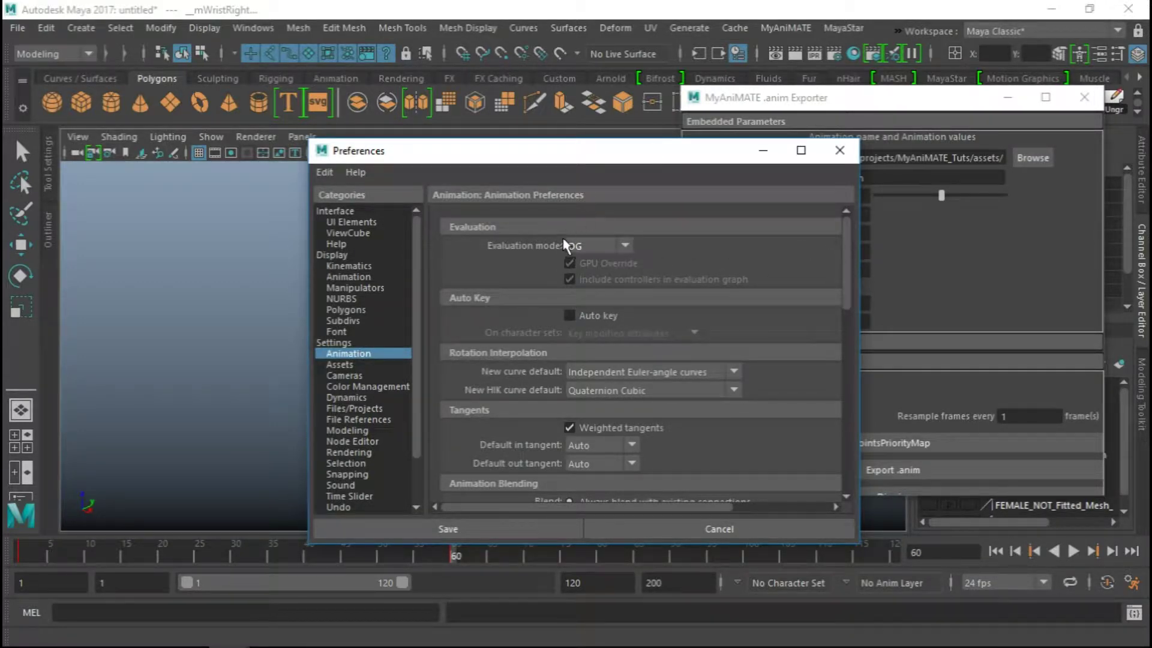
click(471, 529)
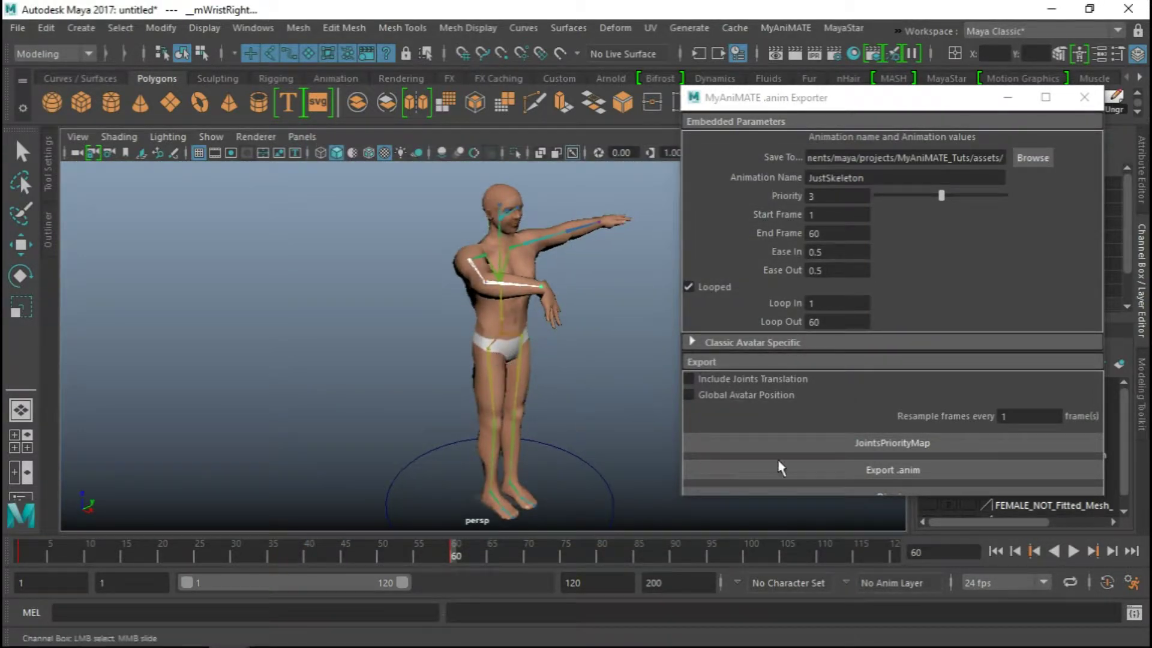
Export the JustSkeleton animation as an .anim file
click(891, 472)
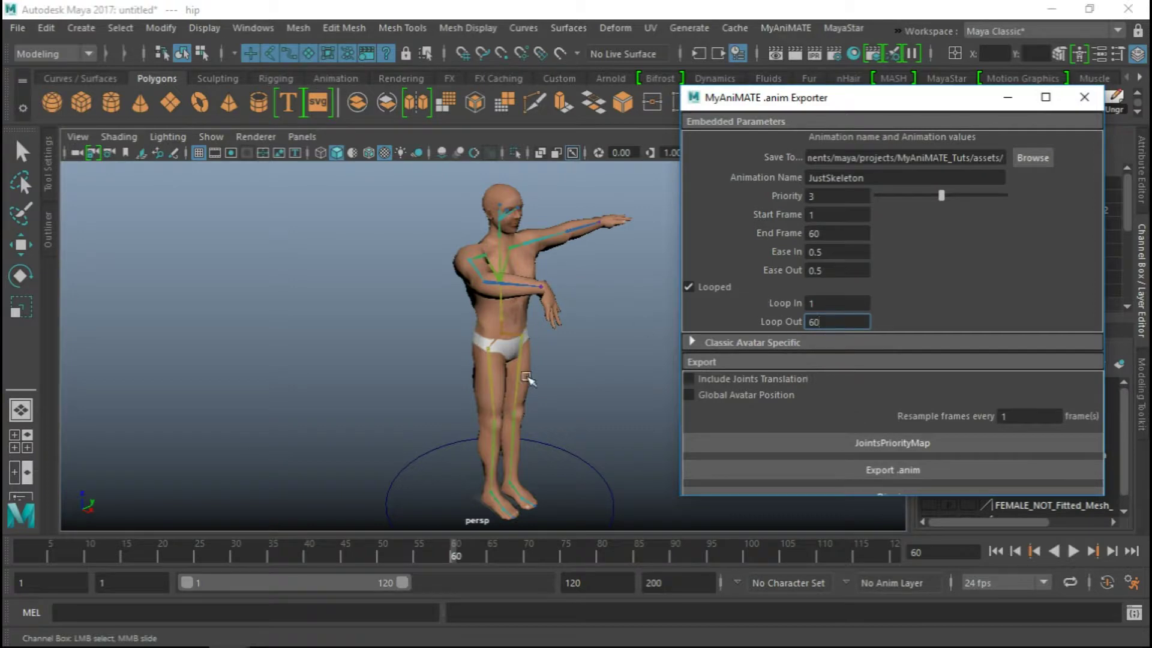
Delete the keys of the right shoulder, elbow and wrist joints from frame 1 through frame 60, and close the .anim exporter
click(501, 285)
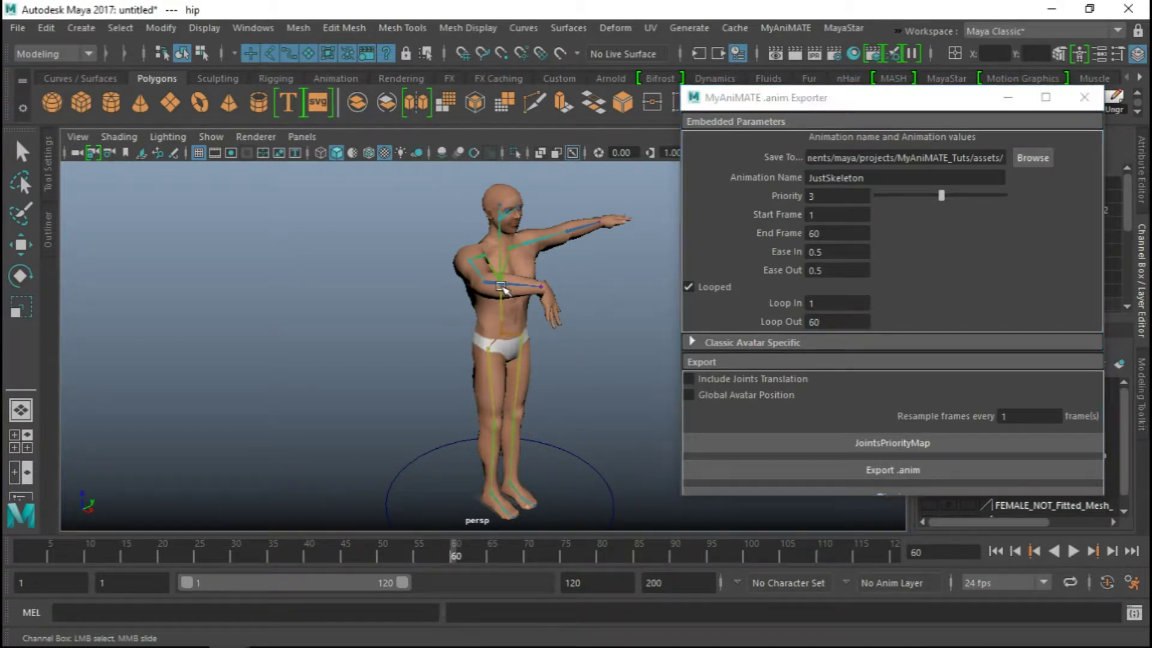
scroll(440, 327, up, 5)
click(425, 318)
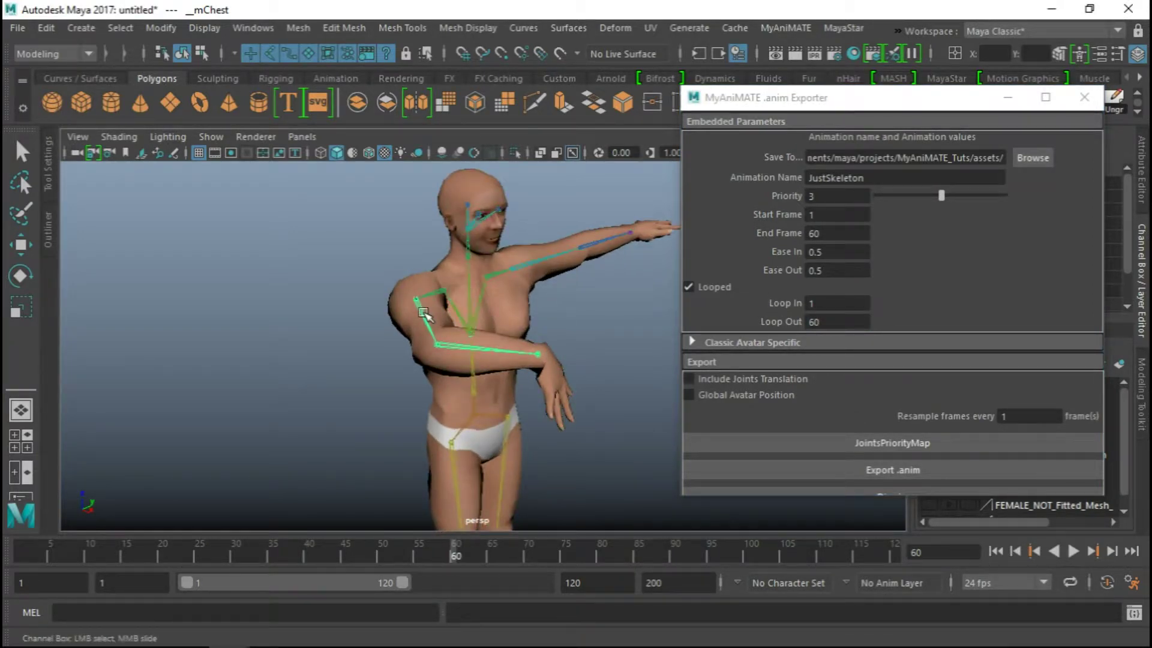
shift+click(528, 354)
shift+click(538, 354)
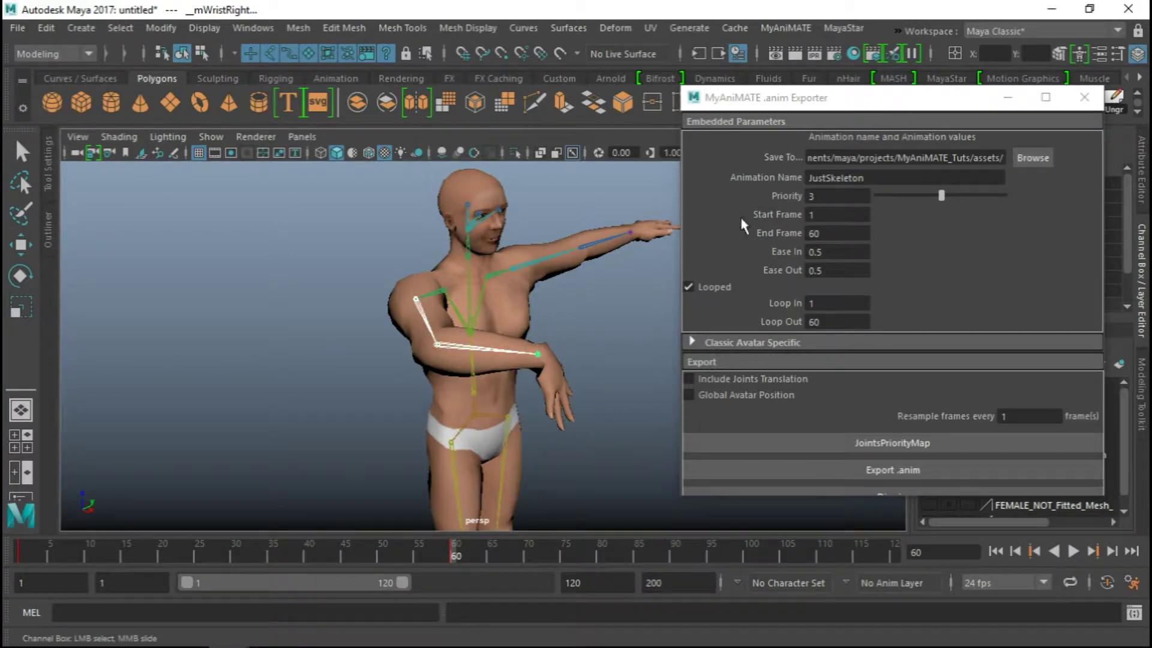
click(15, 553)
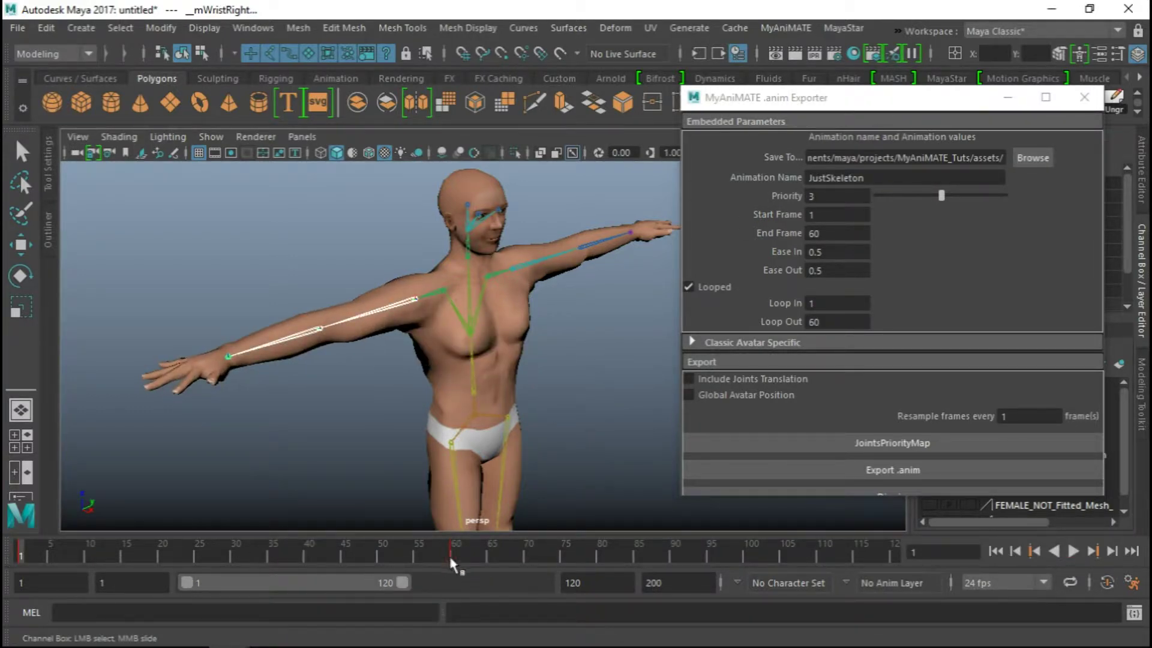
shift+drag(453, 553, 21, 553)
right_click(211, 553)
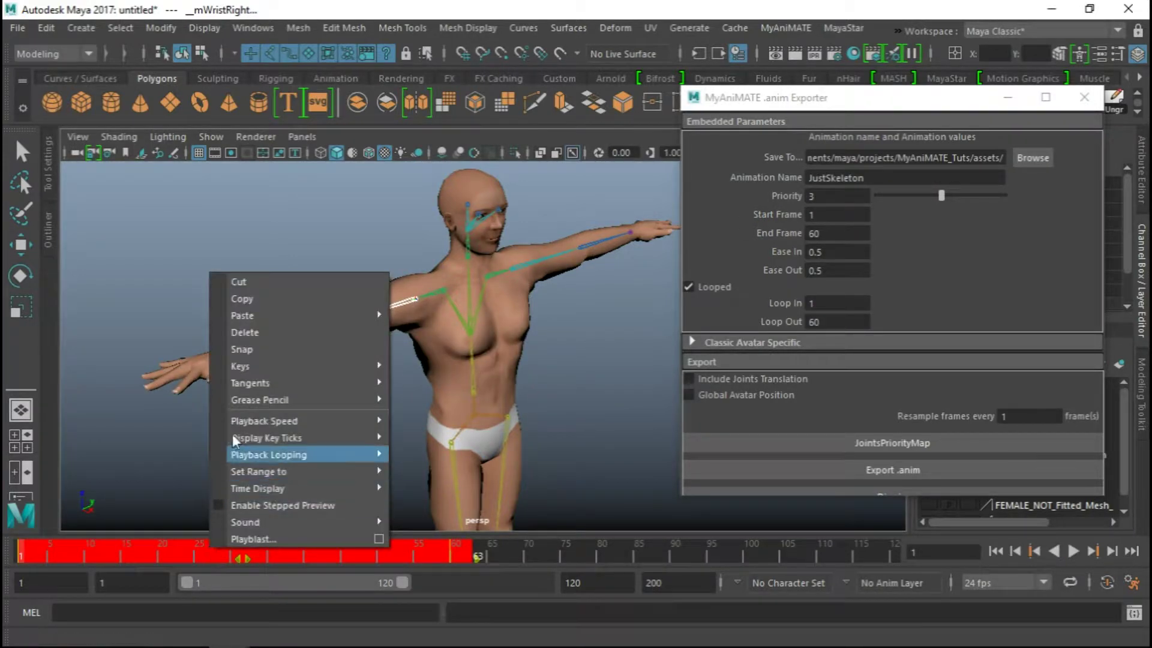
click(264, 335)
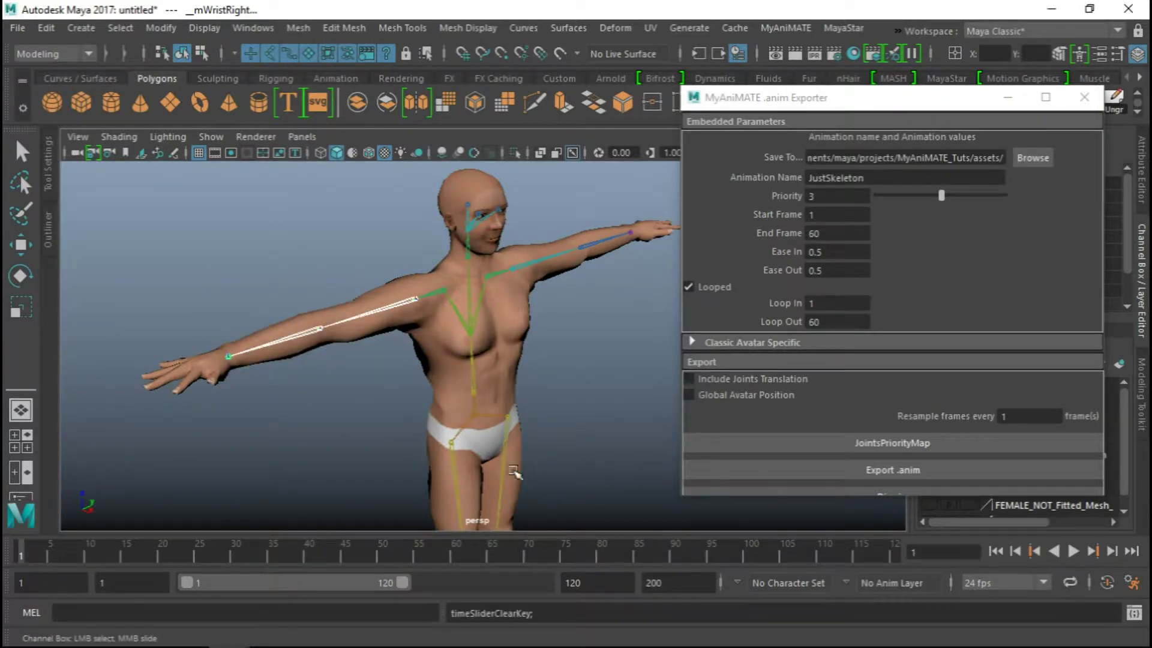
scroll(515, 472, down, 5)
click(1085, 98)
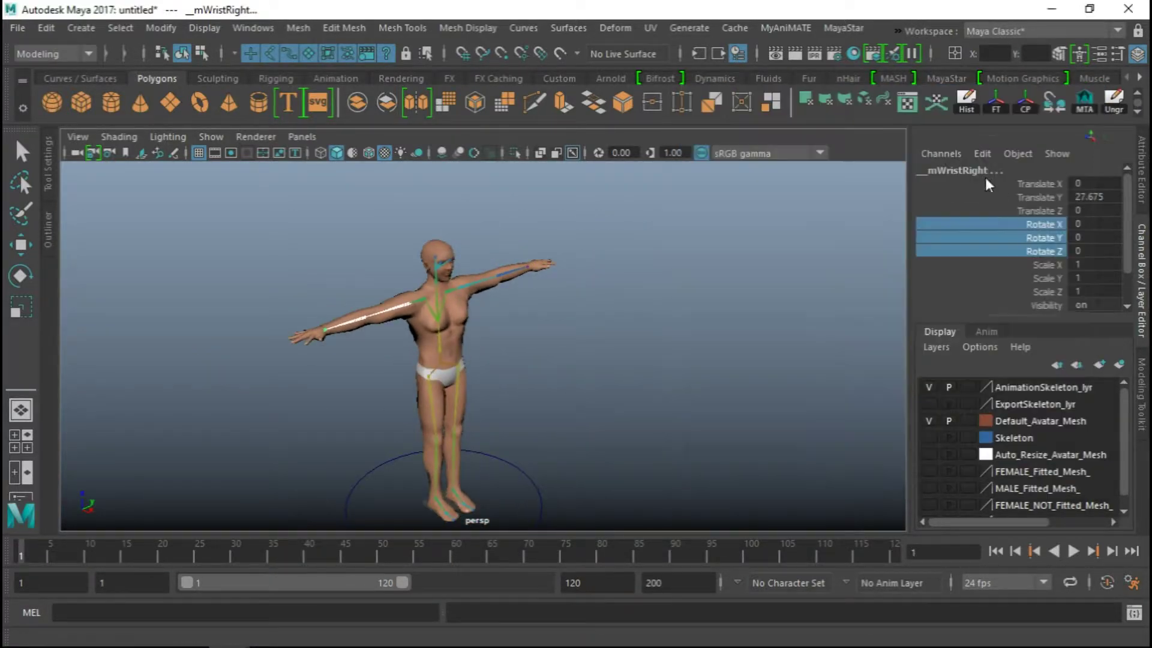
alt+drag(551, 392, 492, 382)
alt+middle_drag(501, 400, 522, 362)
click(621, 385)
alt+drag(517, 345, 483, 351)
click(478, 314)
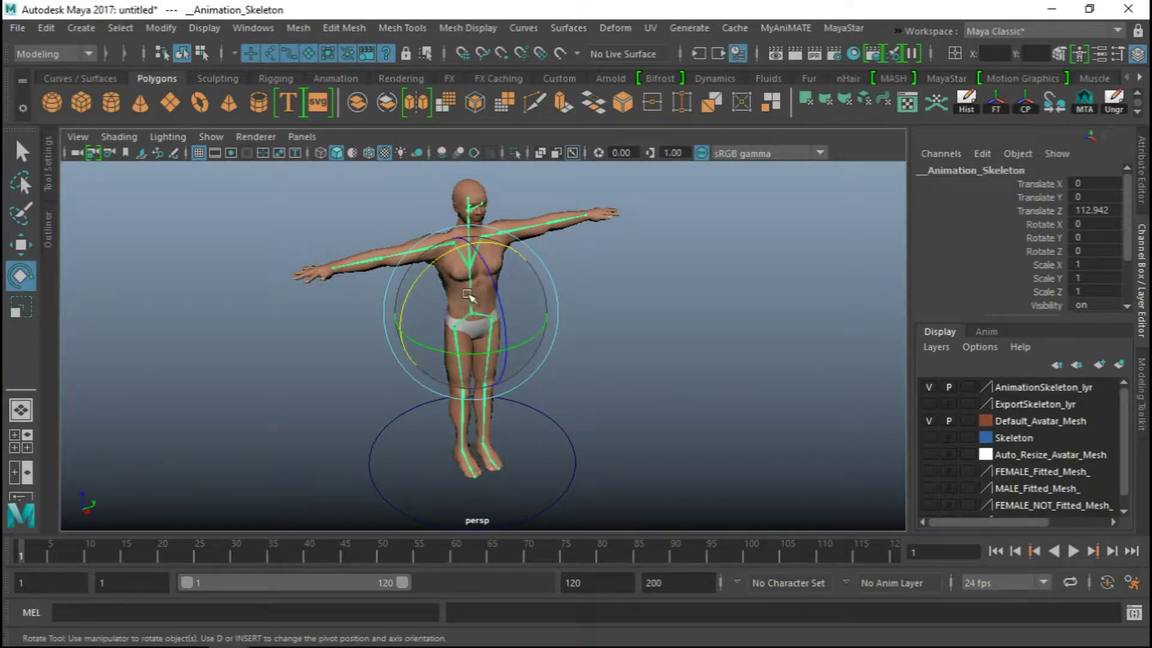
click(666, 389)
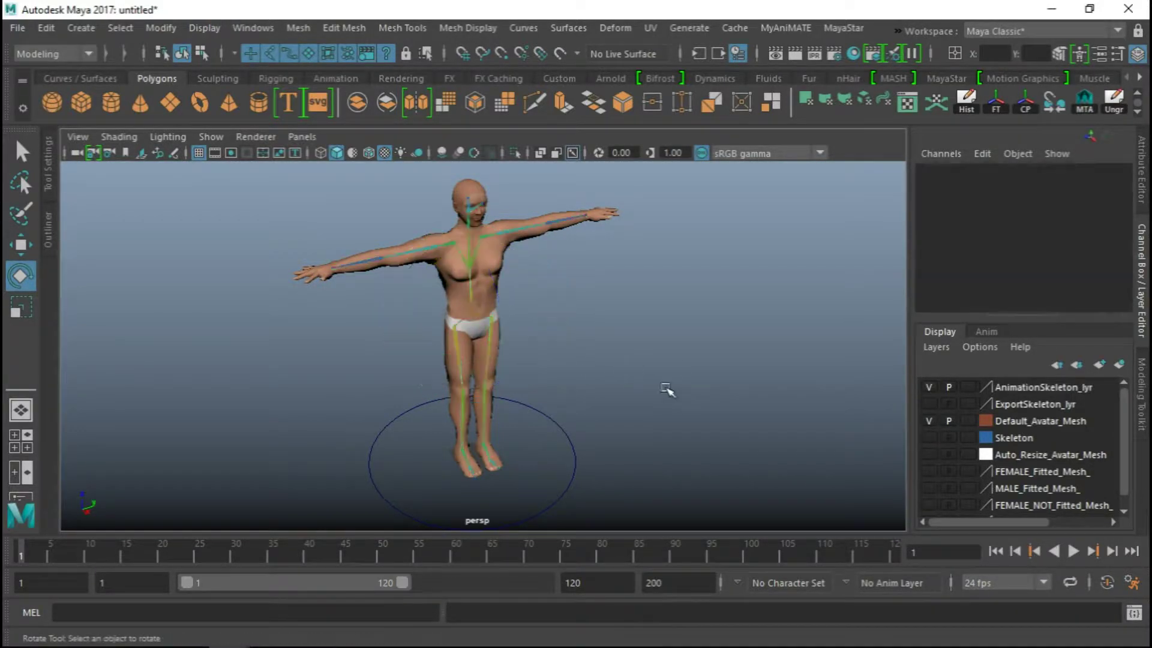
Select the __Animation_Skeleton root joint in the scene hierarchy and group it
click(52, 238)
scroll(156, 336, down, 3)
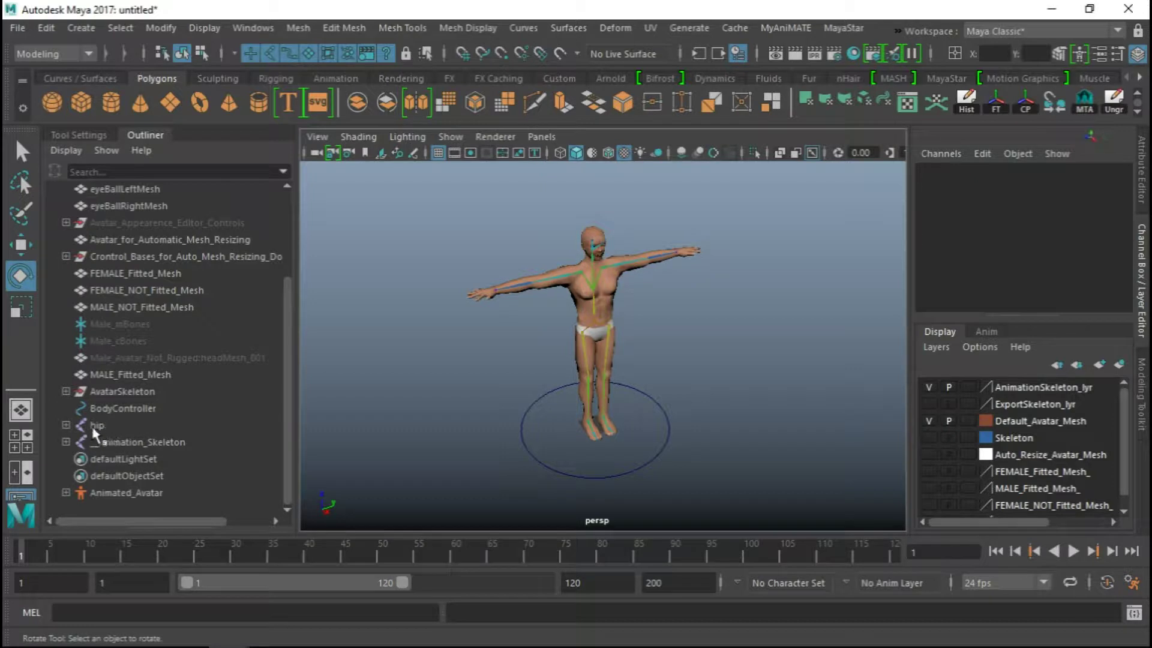
click(66, 391)
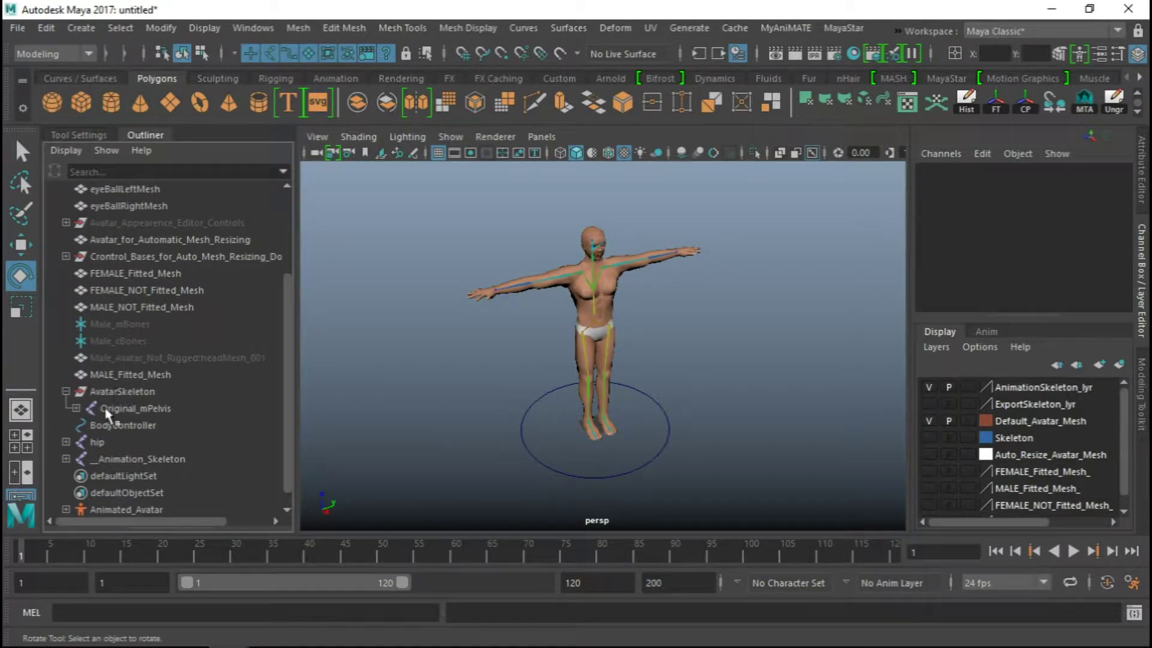
click(66, 391)
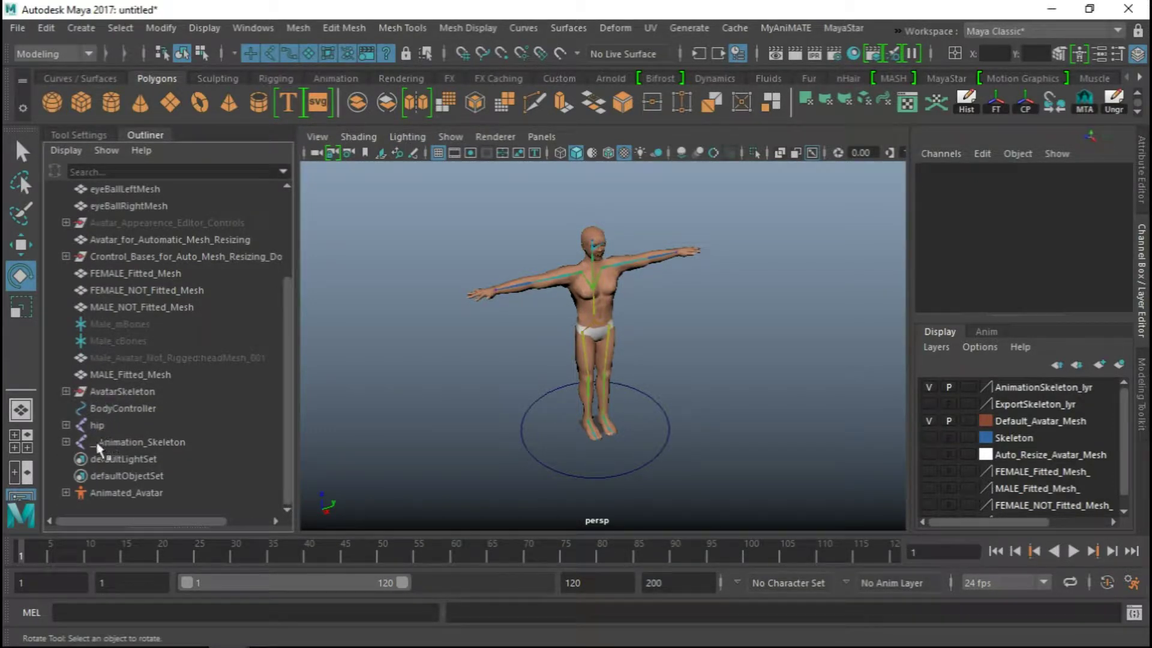
click(135, 443)
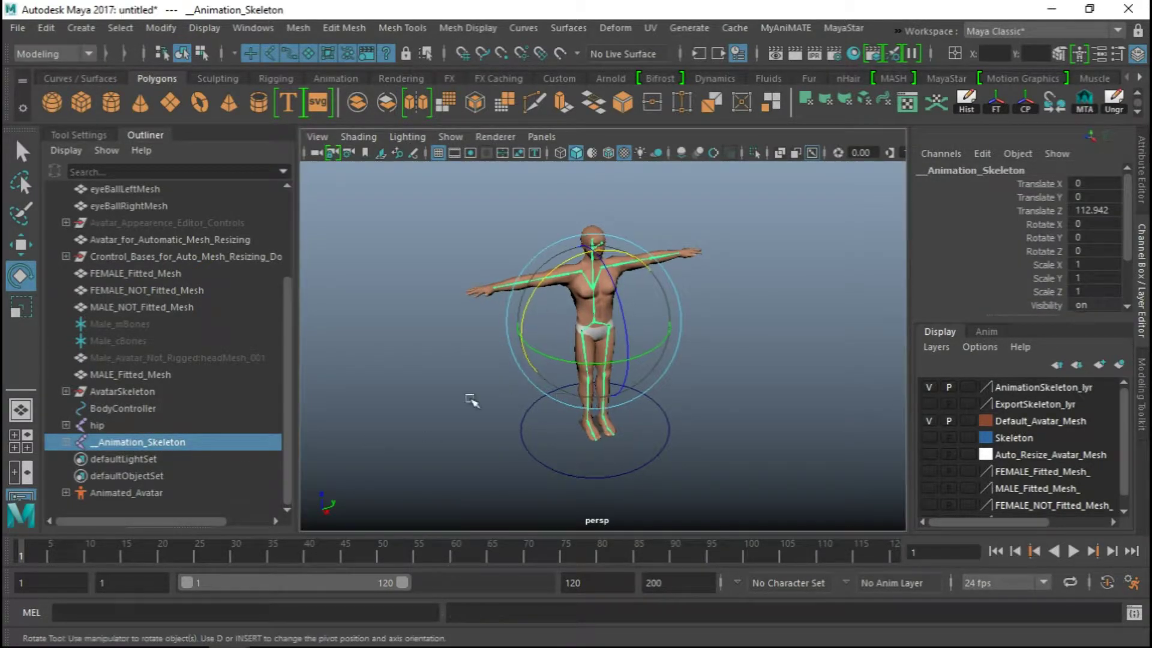
click(150, 135)
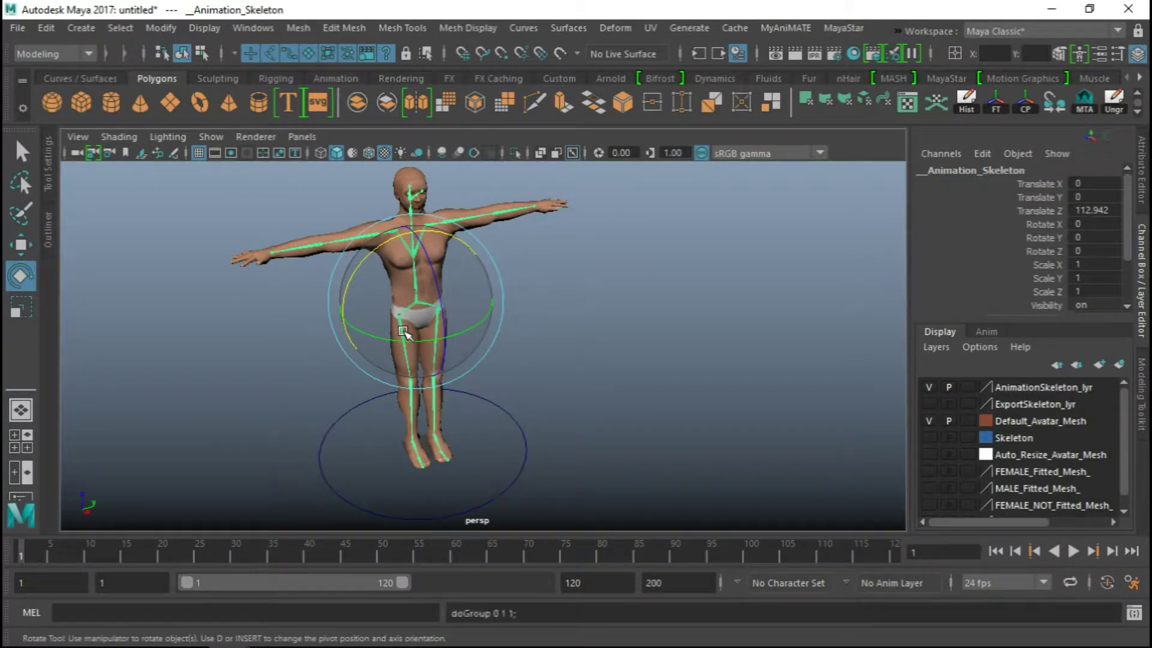
key(ctrl+g)
Rotate the skeleton's group to -90 degrees in X and -90 degrees in Y, laying the avatar flat, and deselect it
alt+middle_drag(420, 418, 430, 412)
scroll(430, 412, up, 5)
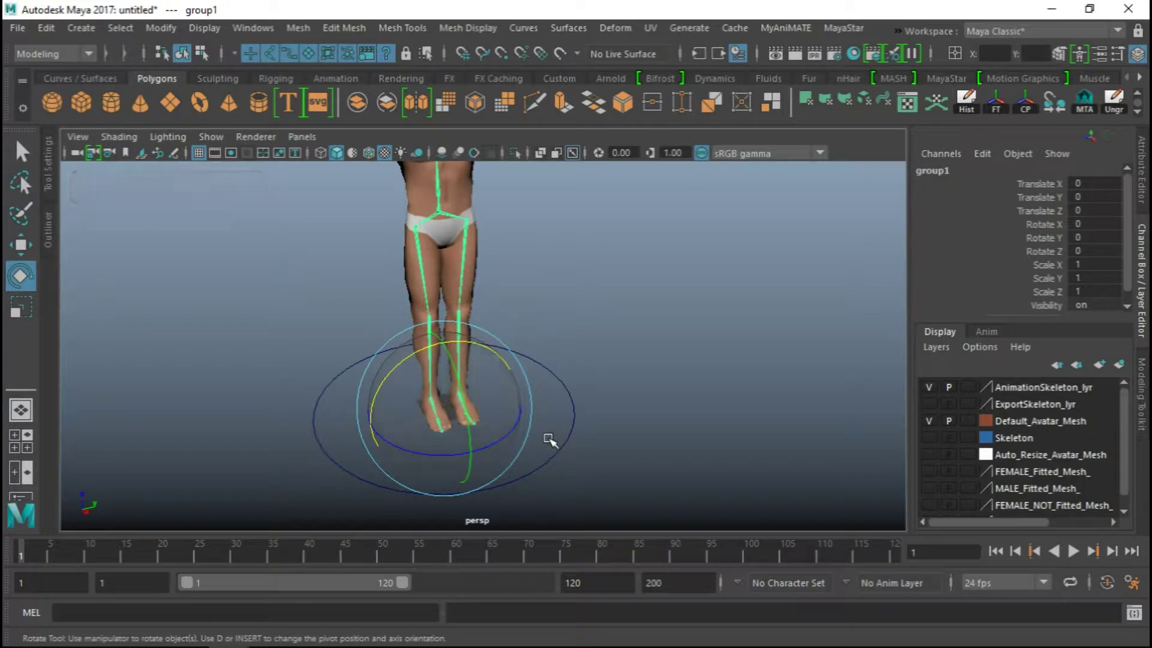
drag(508, 436, 401, 452)
drag(386, 380, 507, 364)
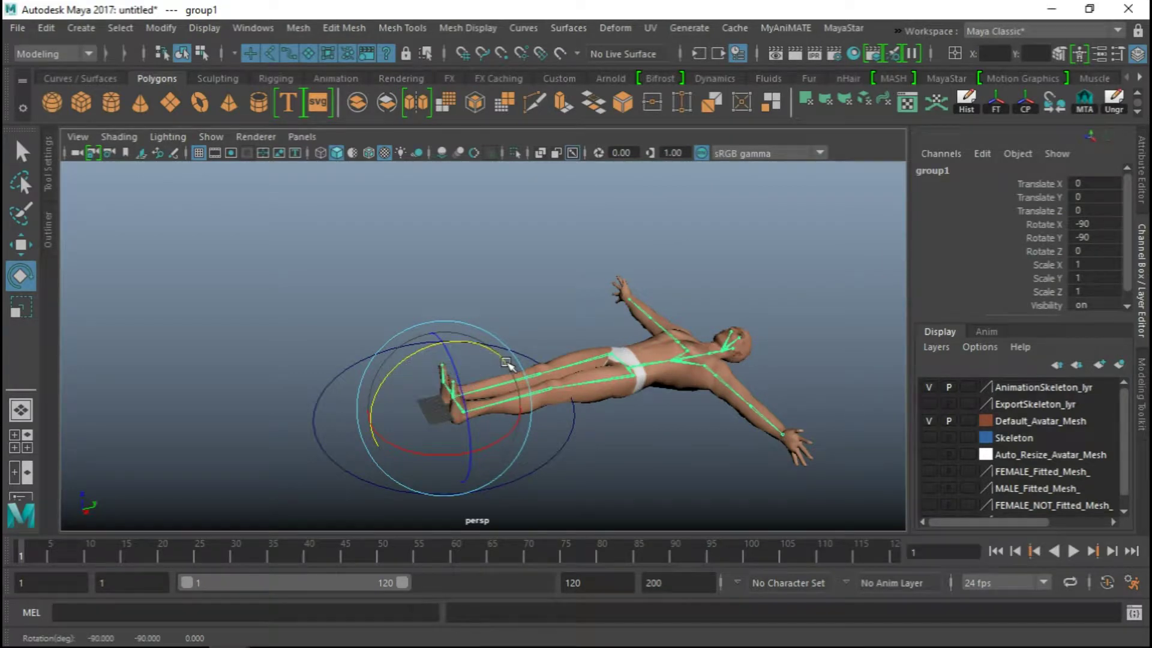
alt+drag(711, 359, 735, 368)
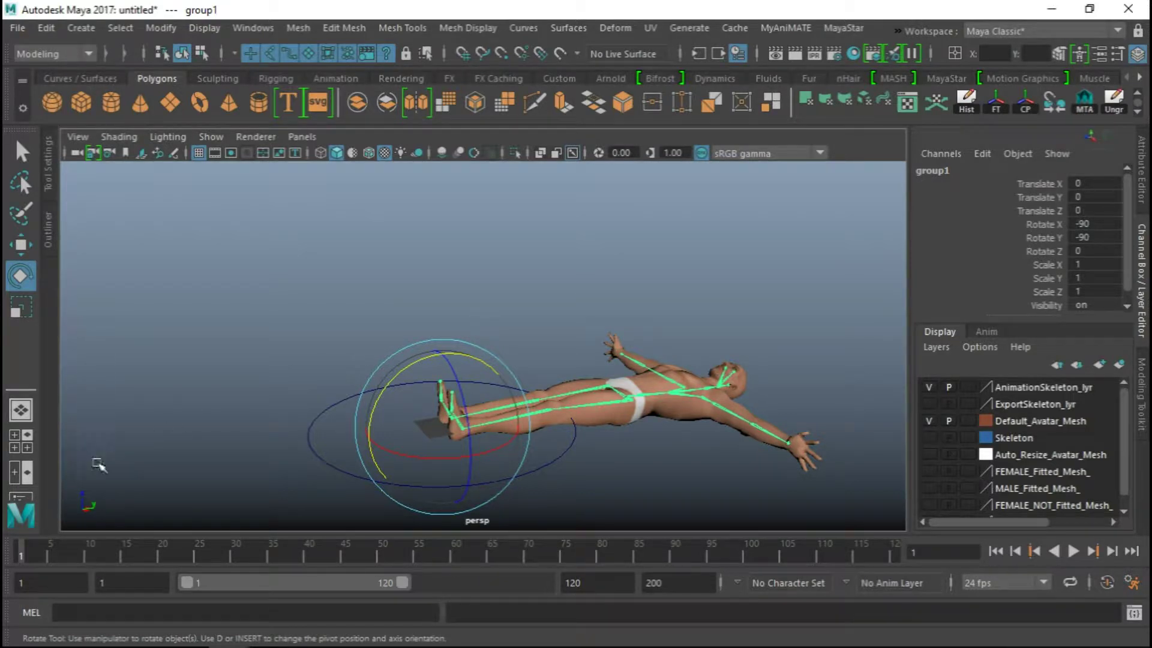
alt+middle_drag(732, 387, 690, 396)
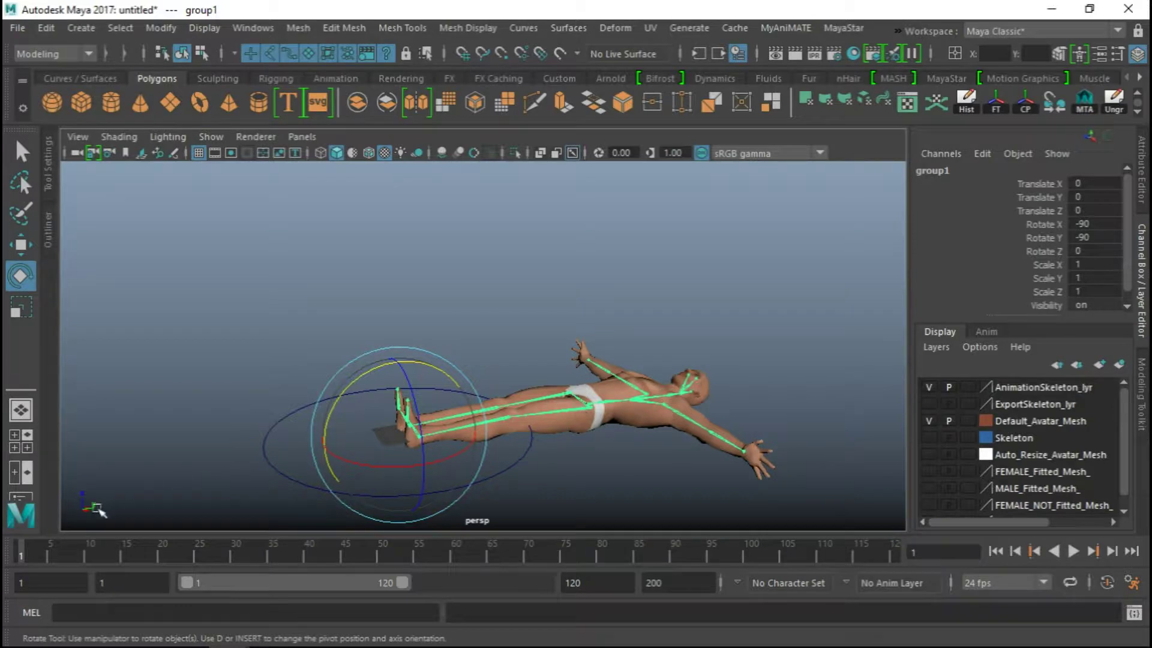
alt+drag(319, 451, 527, 352)
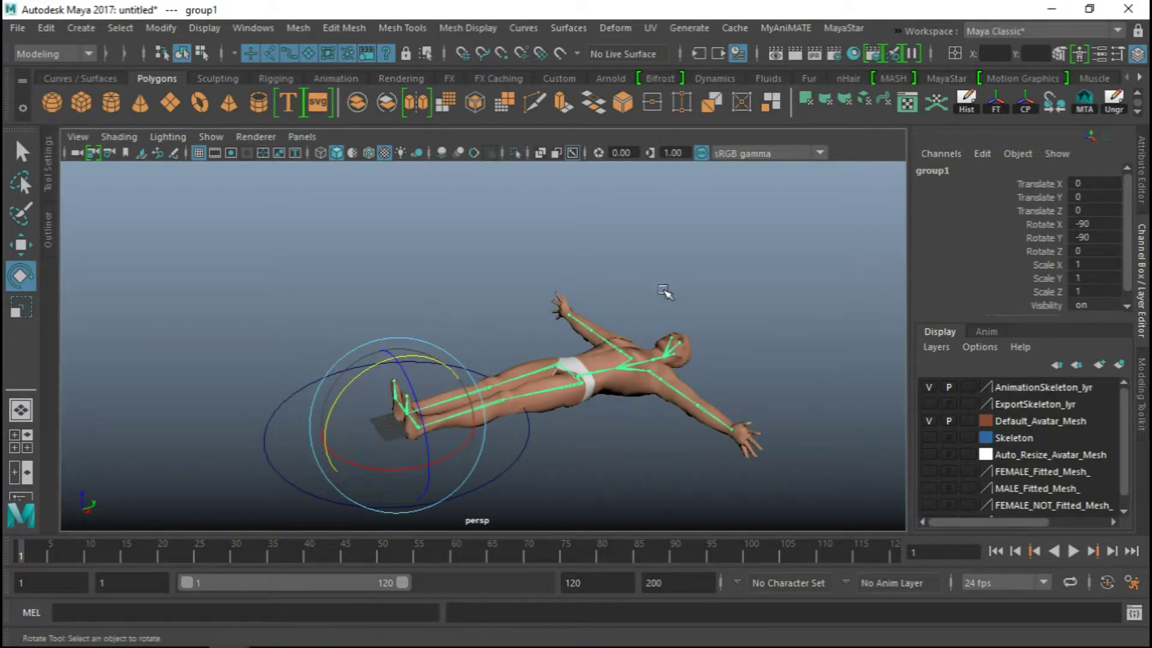
click(645, 262)
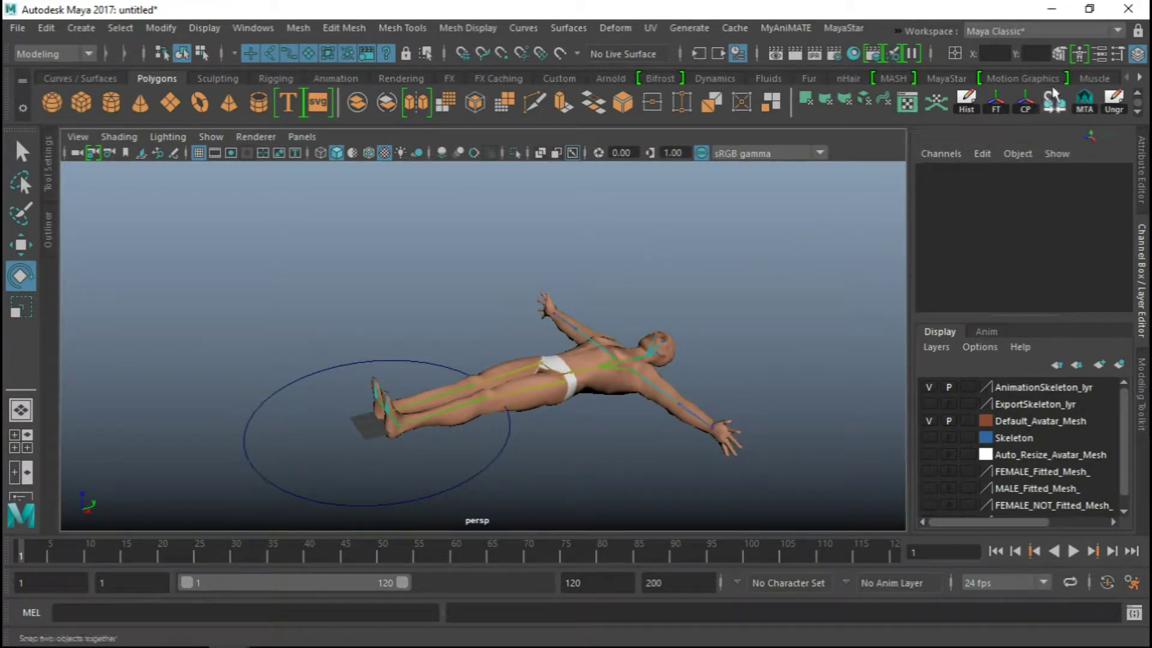
Create a HumanIK character definition and select the animation skeleton by its pelvis joint in the viewport
click(1078, 55)
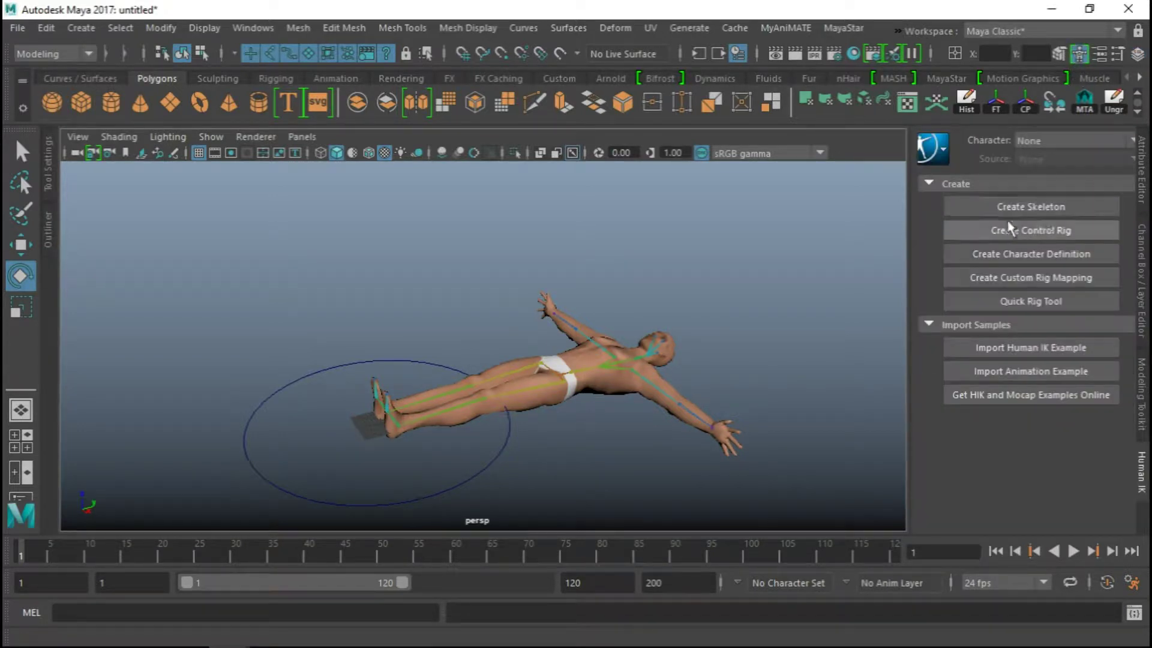
click(1004, 258)
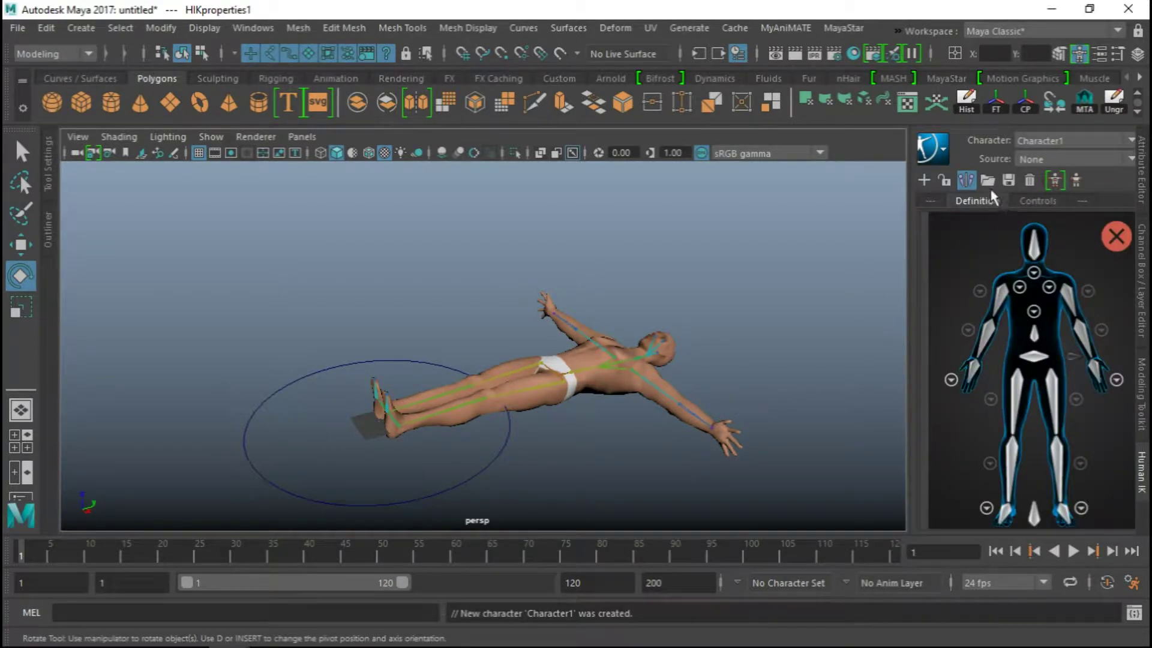
alt+drag(561, 376, 580, 411)
scroll(609, 398, up, 5)
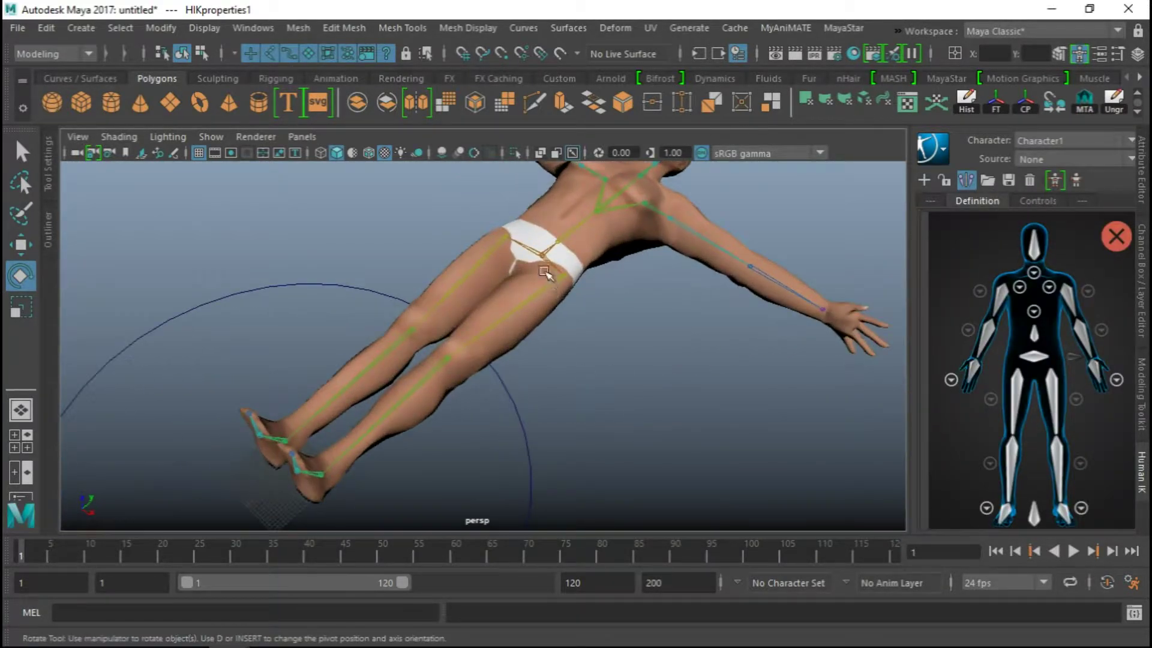
click(533, 246)
key(q)
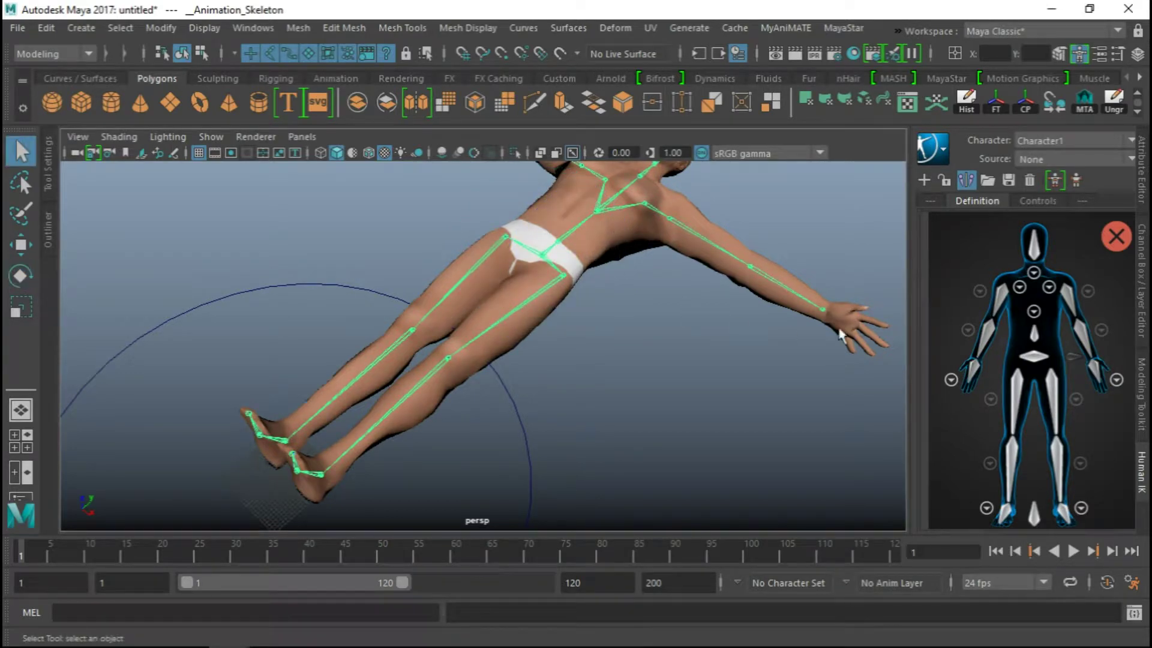
Choose SLClassicAvatar.xml from Documents\maya\2017\presets as the template for loading the skeleton definition
click(989, 183)
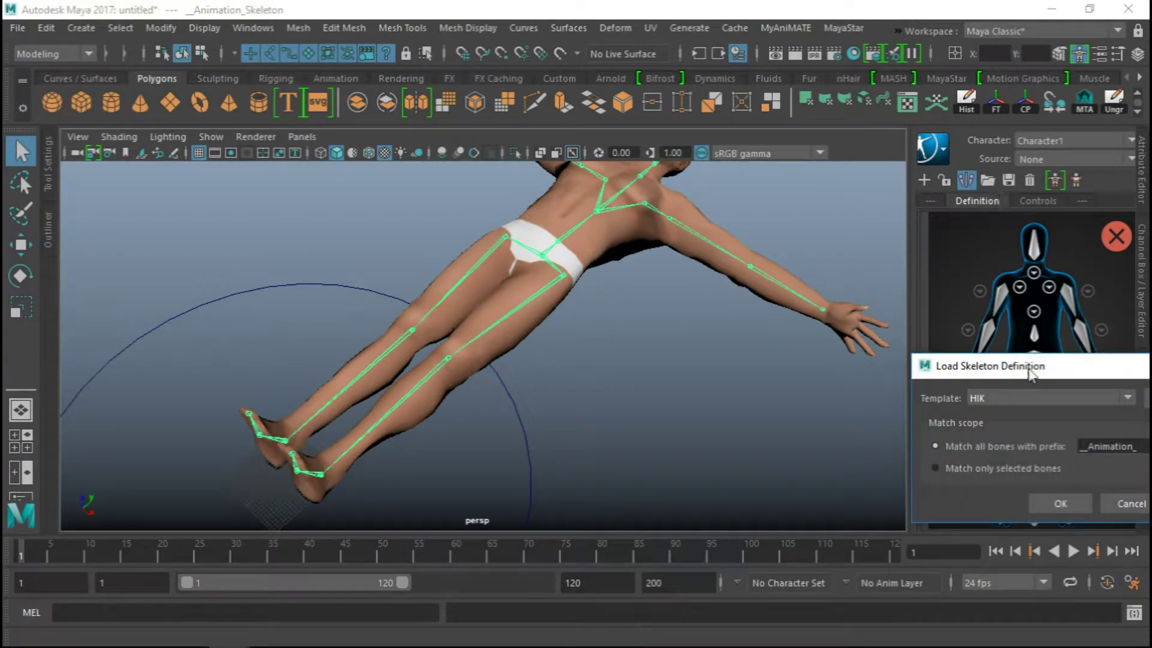
drag(1028, 370, 824, 288)
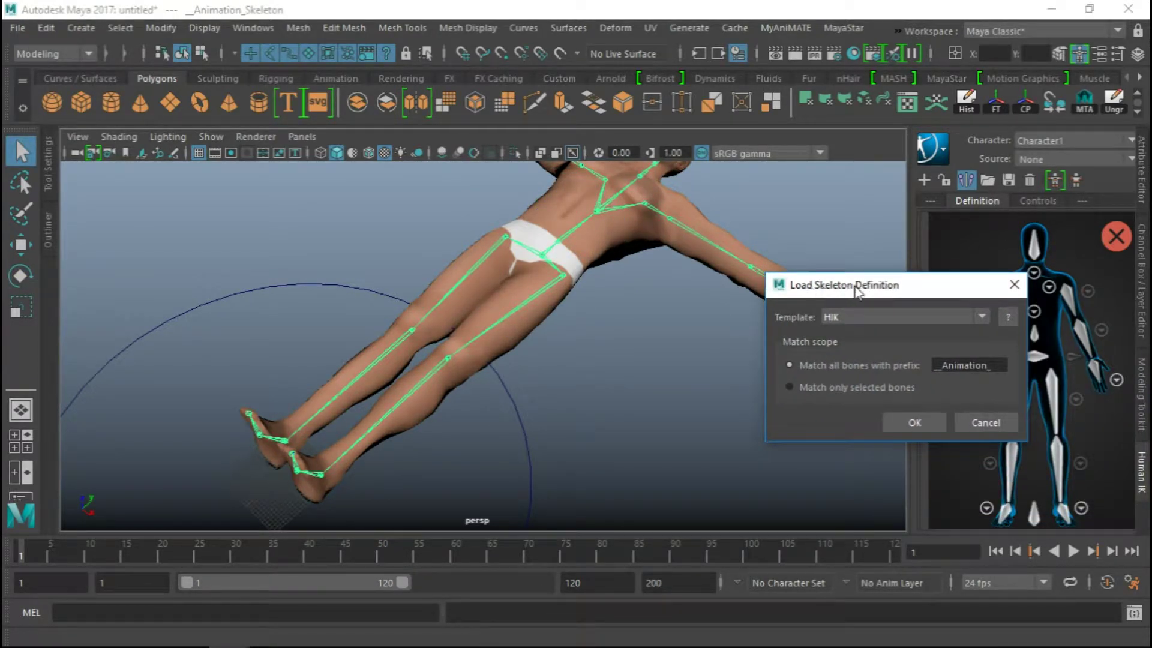
click(876, 313)
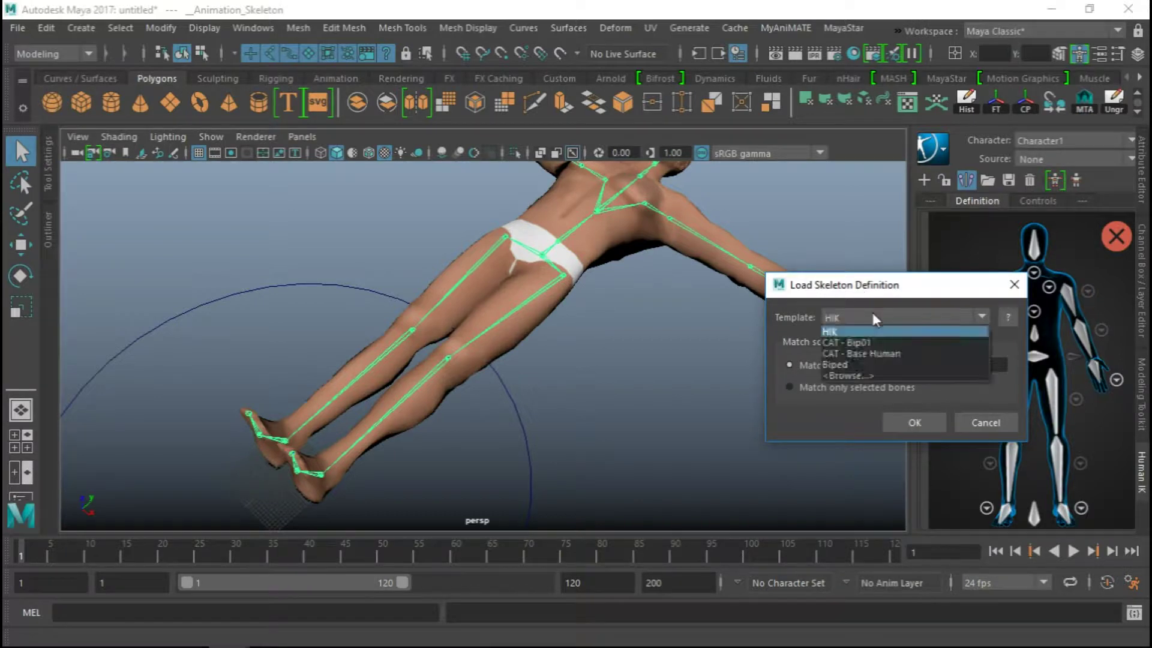
click(848, 374)
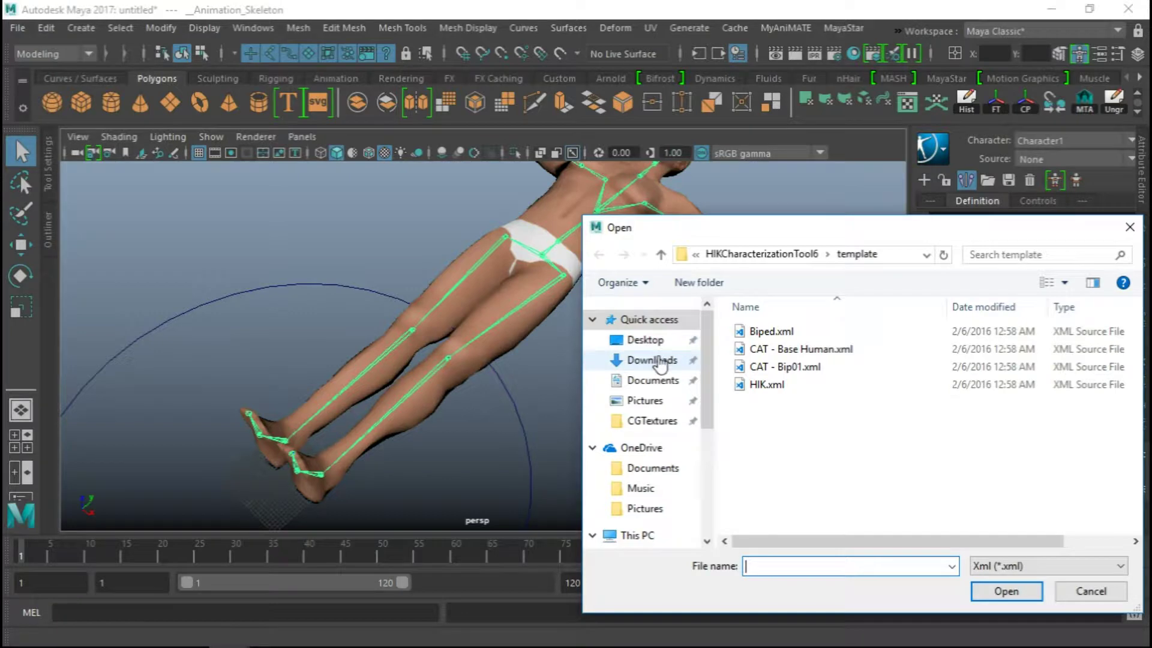
click(654, 380)
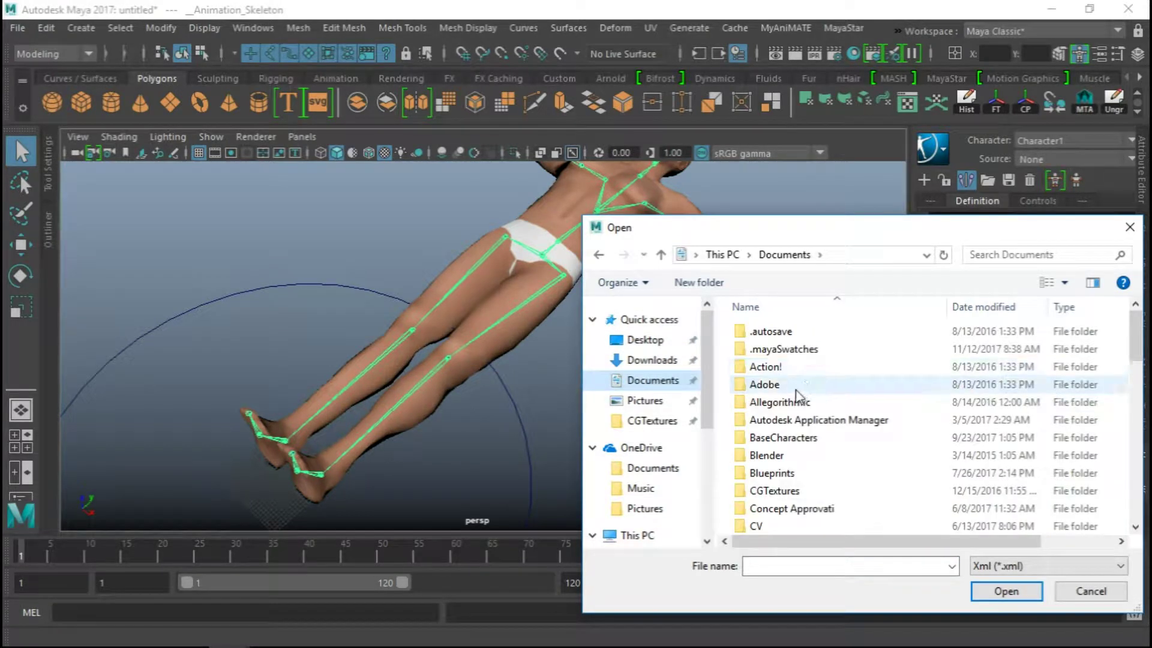
scroll(787, 387, down, 5)
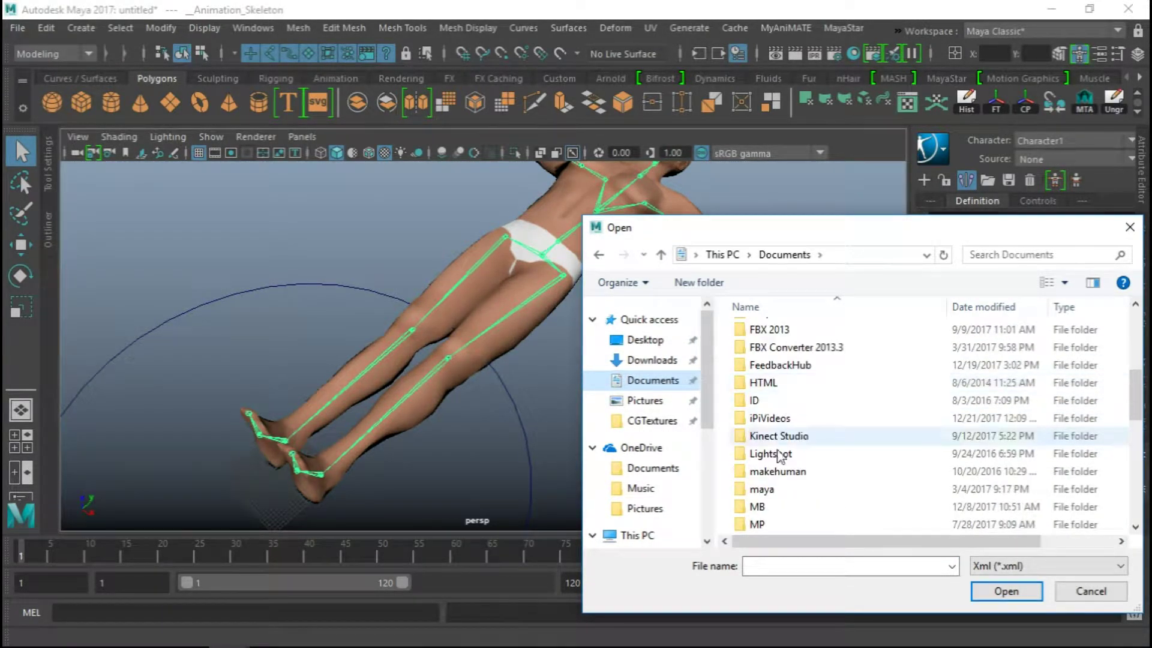
click(767, 491)
double_click(762, 489)
double_click(769, 363)
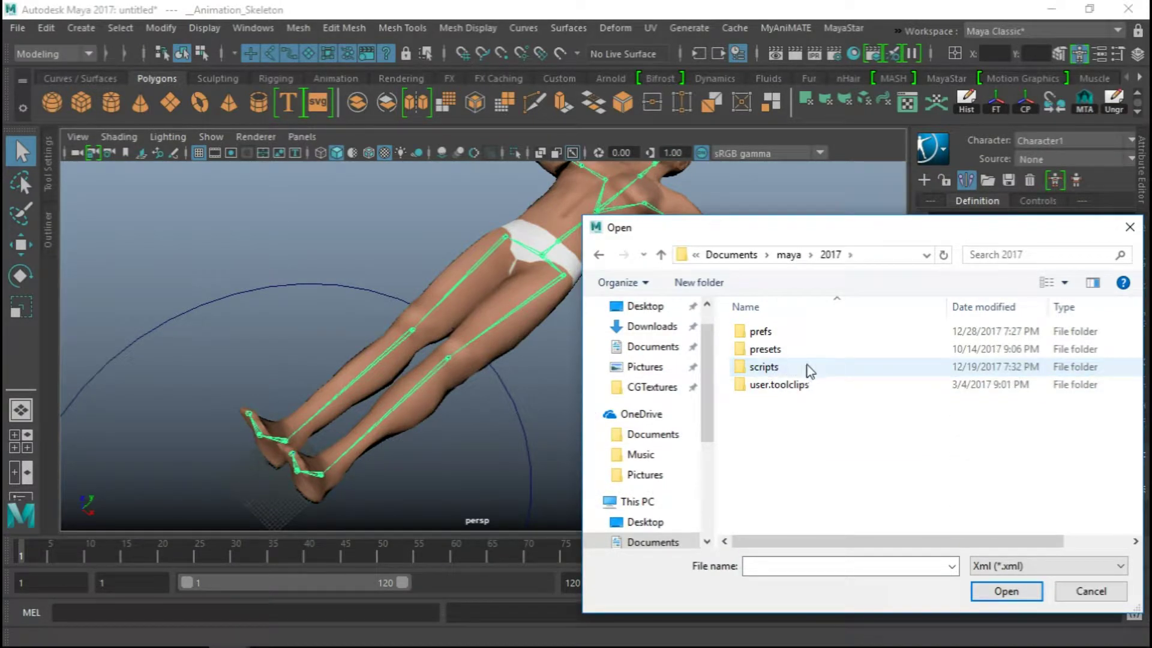
double_click(771, 350)
click(786, 407)
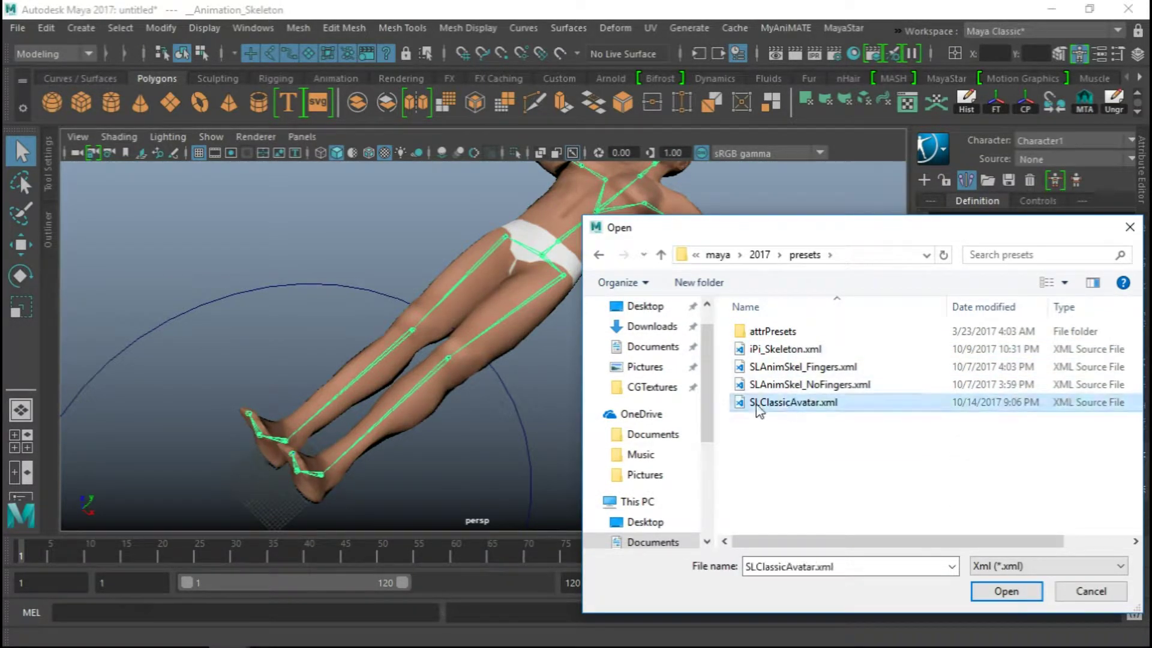
click(1006, 591)
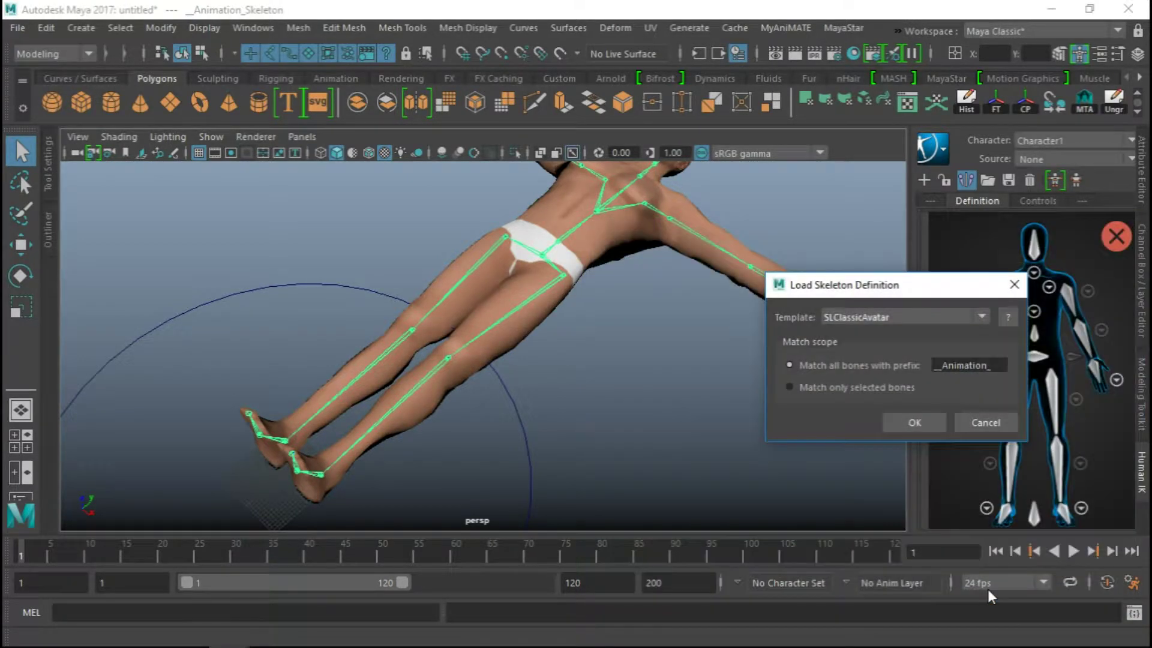
Shorten the bone-matching prefix to its leading underscores and load the SLClassicAvatar definition
double_click(946, 365)
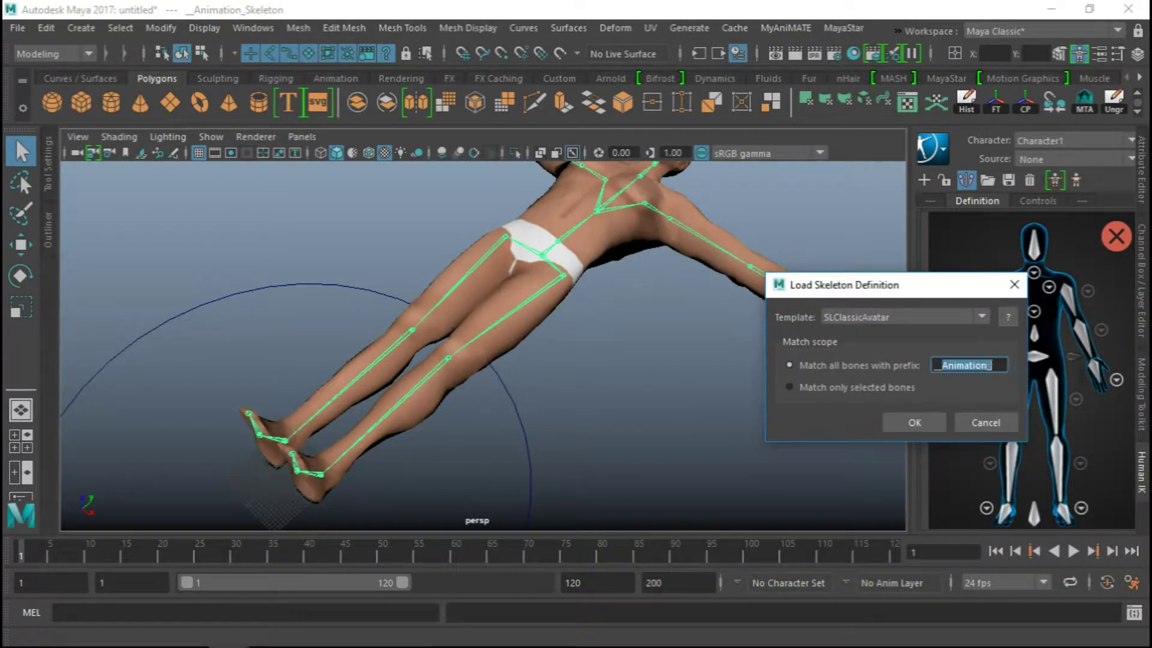
key(BackSpace)
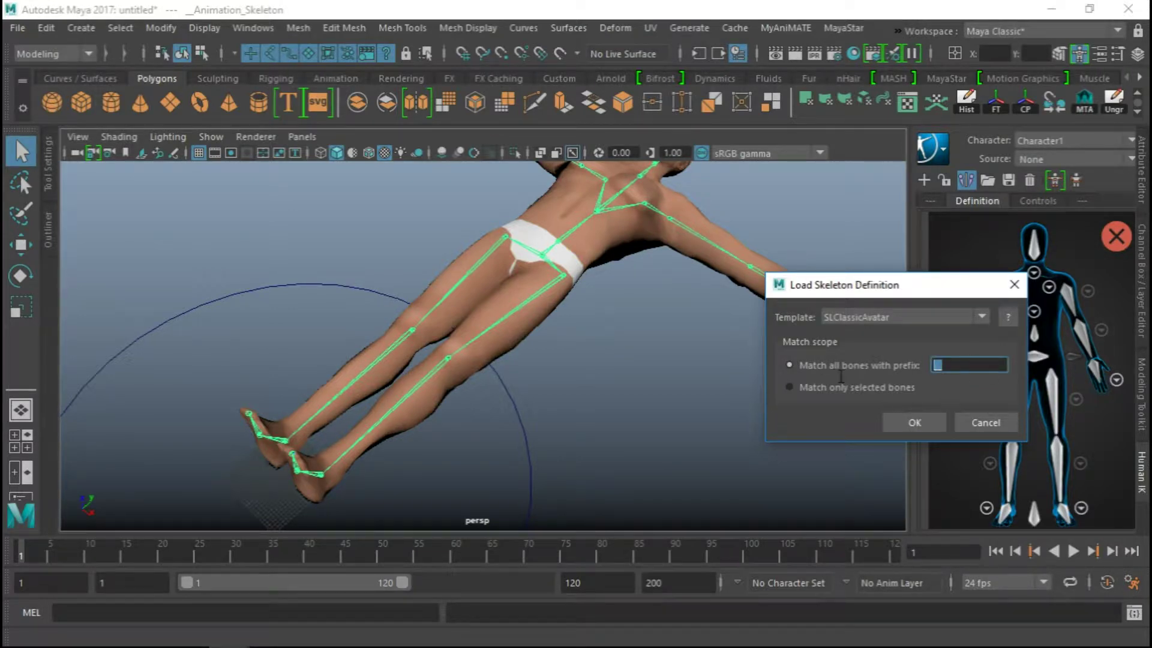
click(906, 422)
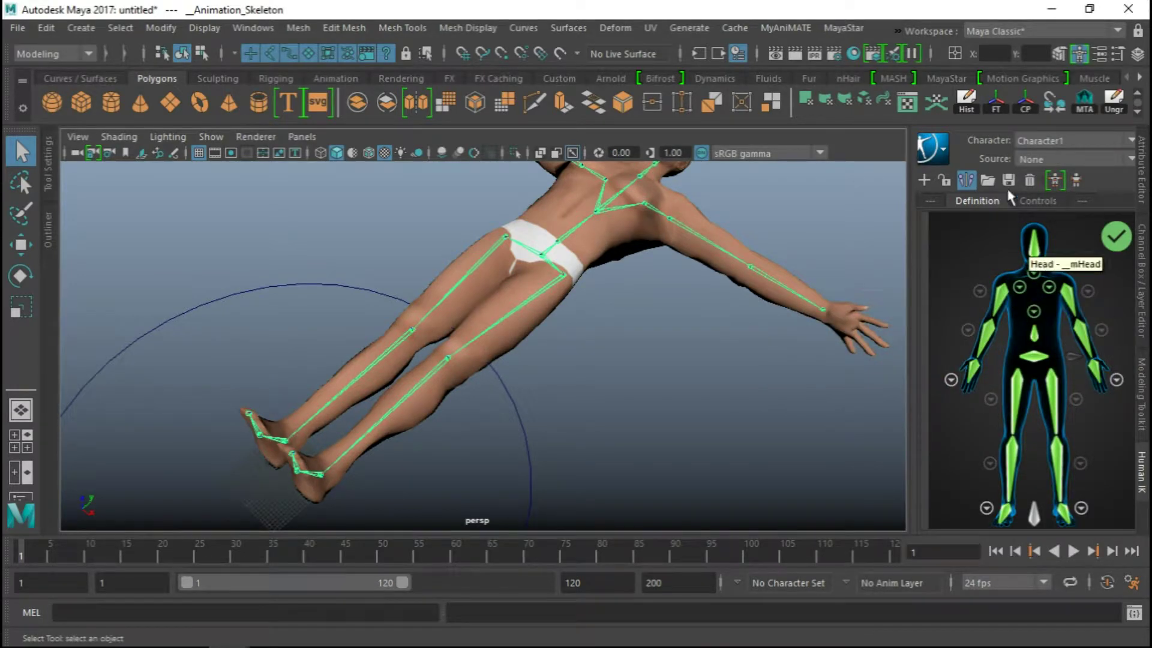
Check the characterization status, lock the skeleton definition and create a control rig for the character
scroll(1032, 366, down, 1)
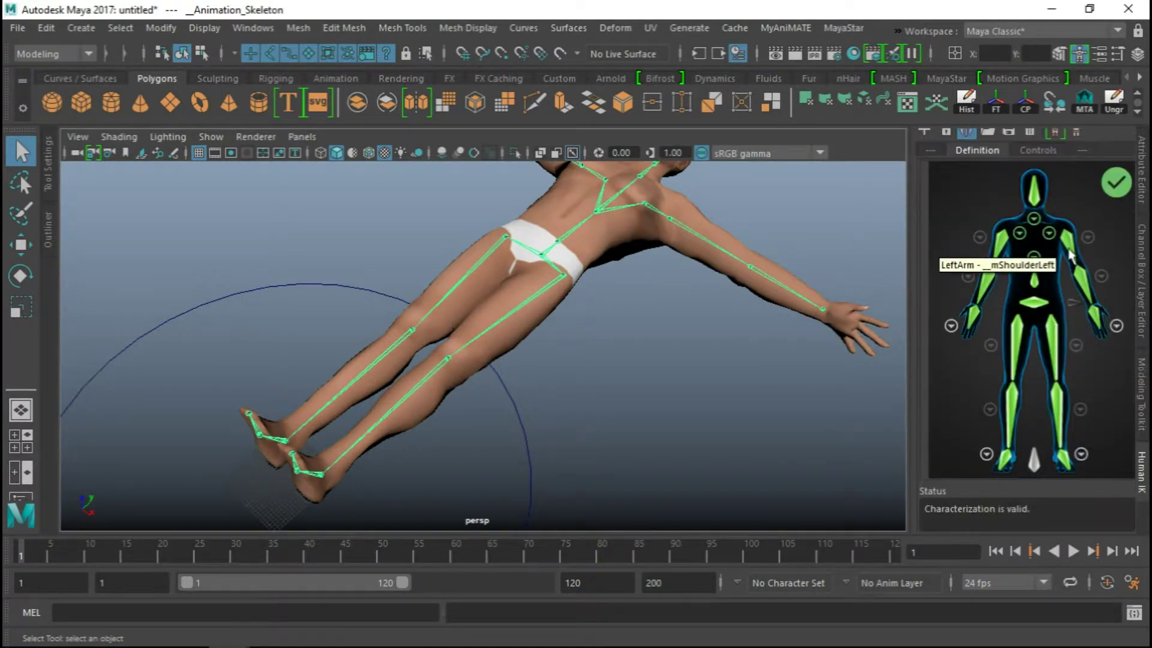
scroll(1066, 302, up, 1)
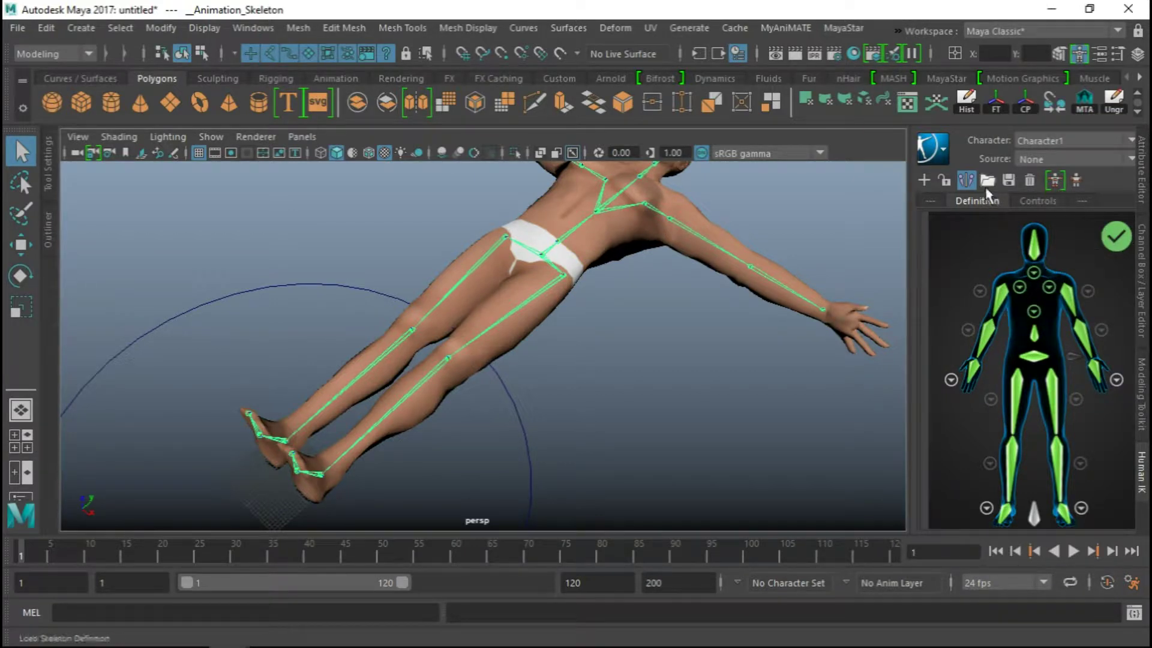
click(946, 181)
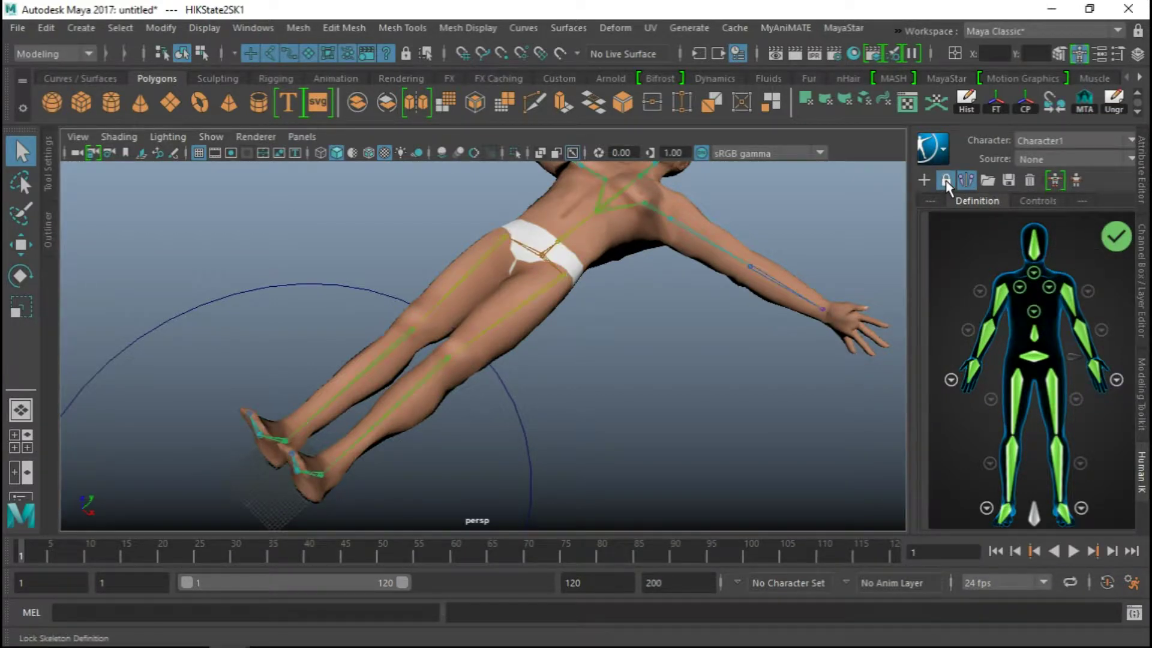
click(1056, 180)
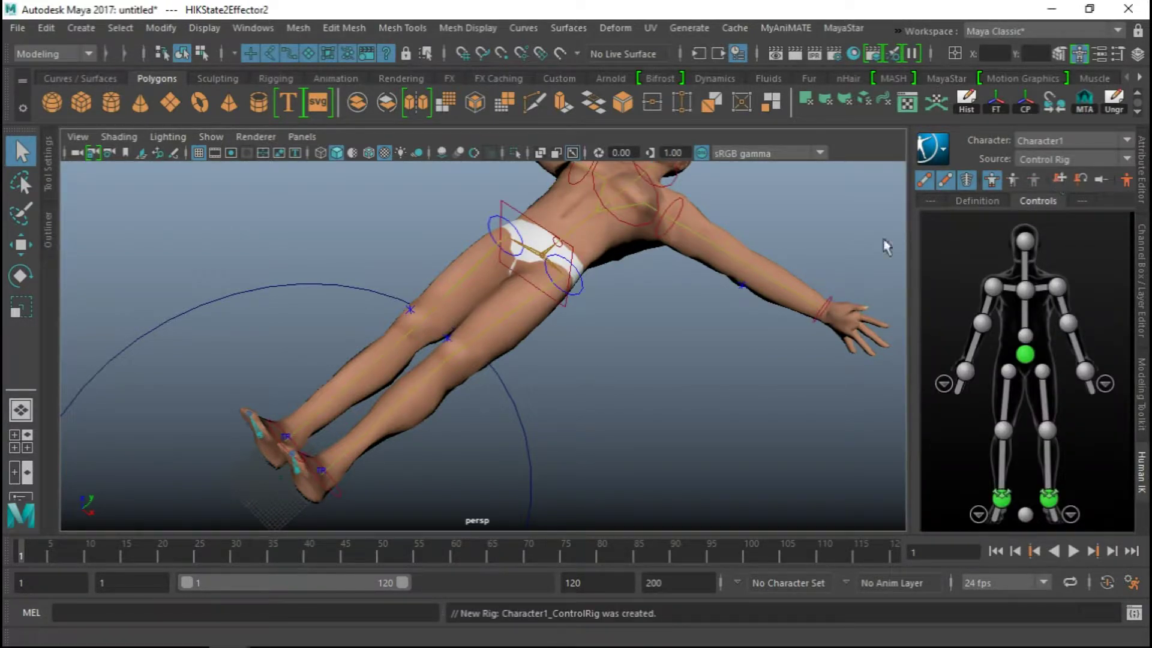
Inspect the control rig's reference control on the grid between the avatar's feet, framing it and deselecting it again
alt+drag(419, 386, 401, 430)
alt+middle_drag(401, 430, 651, 272)
alt+drag(652, 272, 514, 427)
alt+middle_drag(514, 426, 555, 304)
alt+right_drag(556, 303, 592, 335)
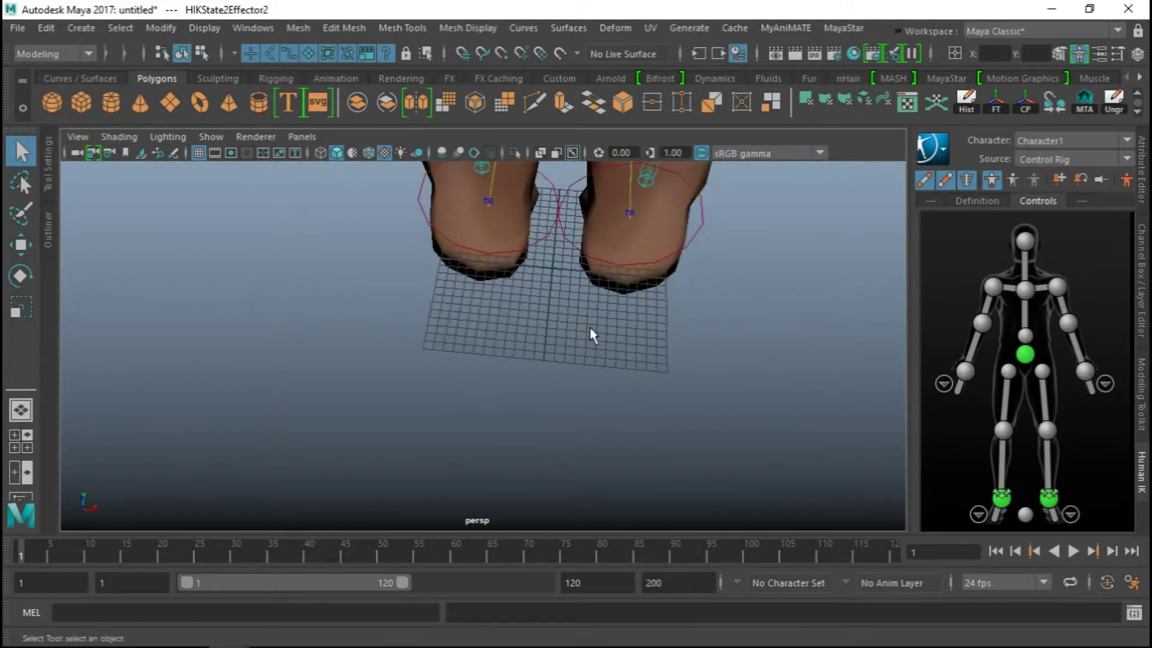
click(551, 265)
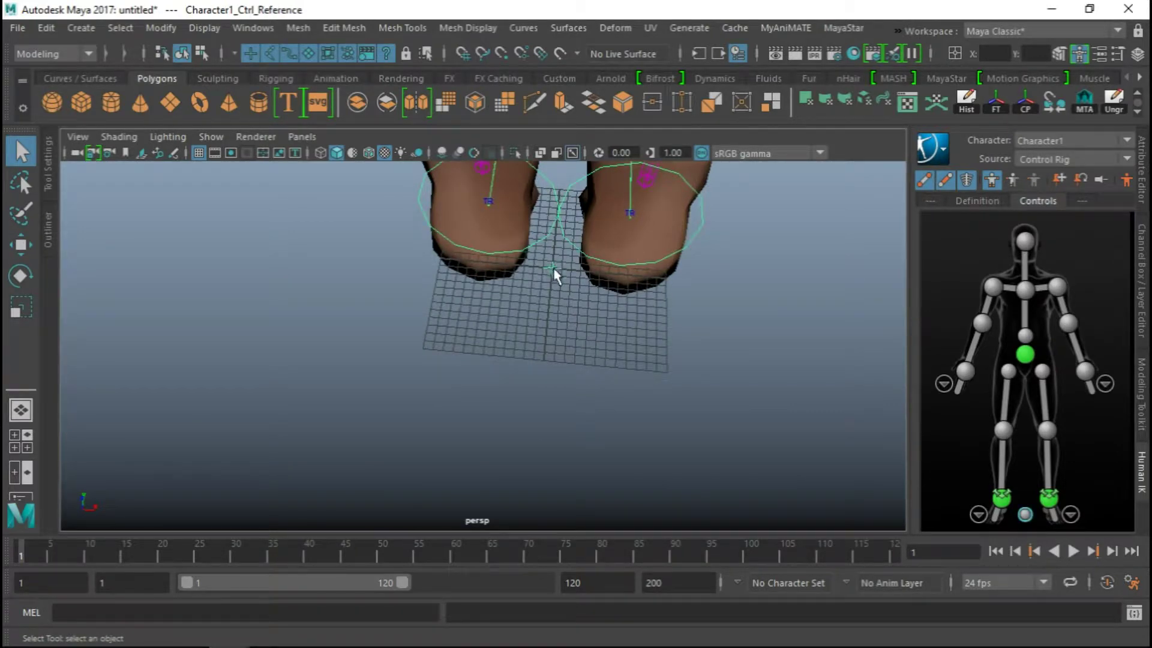
key(f)
alt+drag(520, 413, 561, 360)
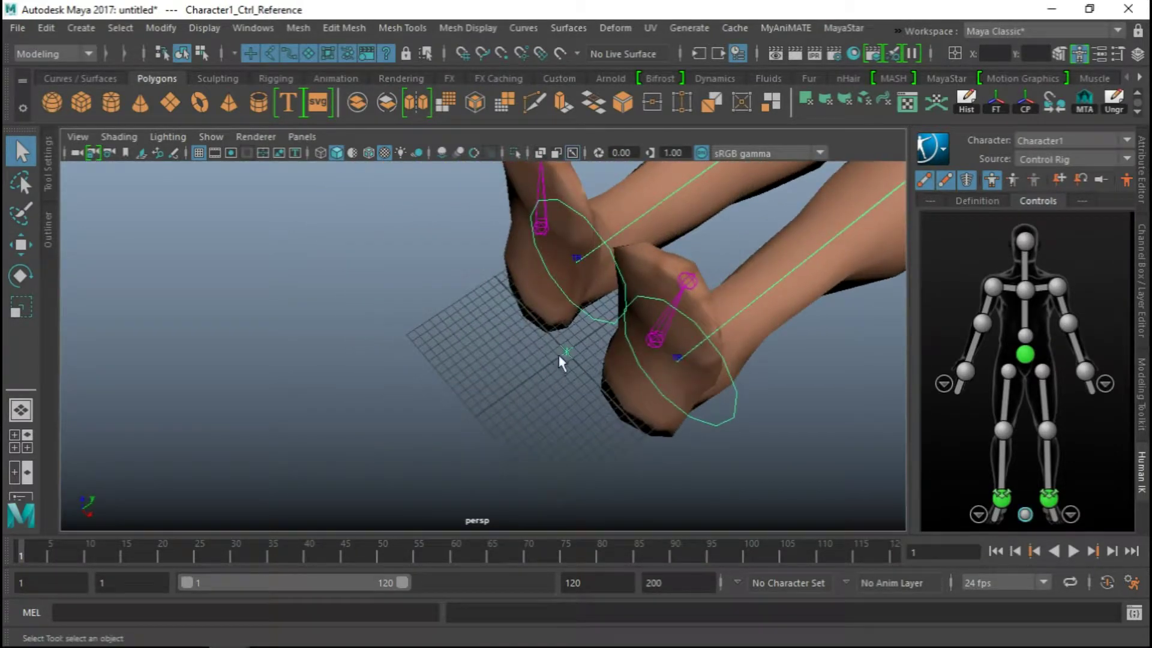
click(558, 387)
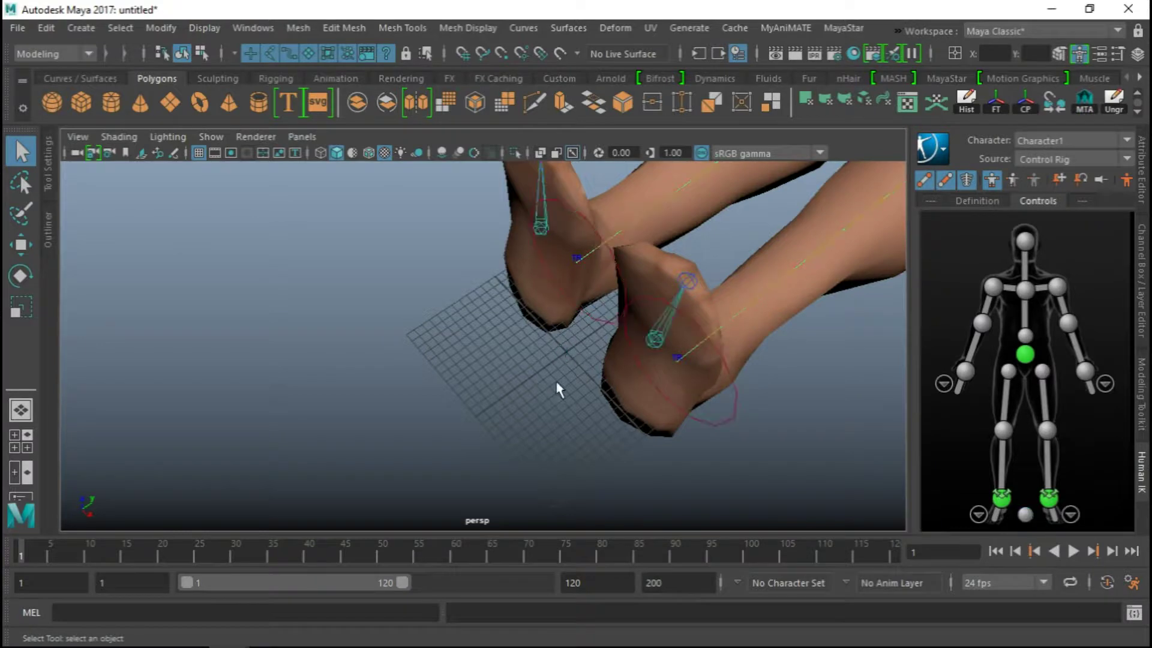
Rotate the rig's reference control 90° about X to stand the avatar upright, turn it about the vertical axis, and deselect it
click(557, 355)
alt+right_drag(576, 412, 408, 359)
alt+drag(408, 359, 548, 360)
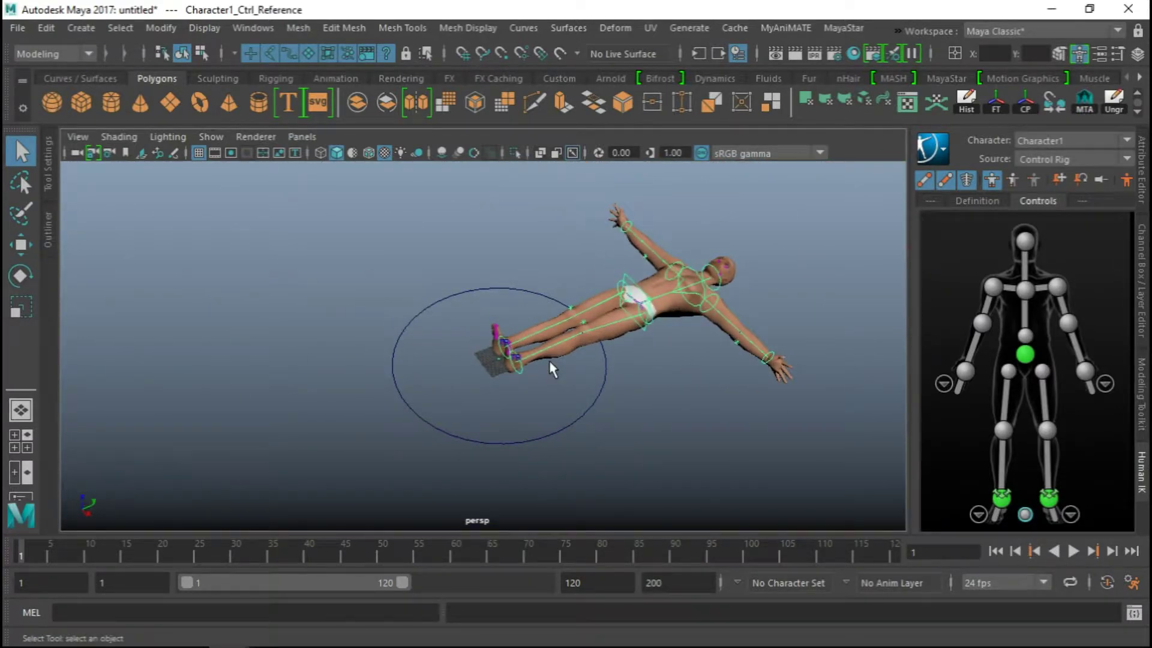
key(e)
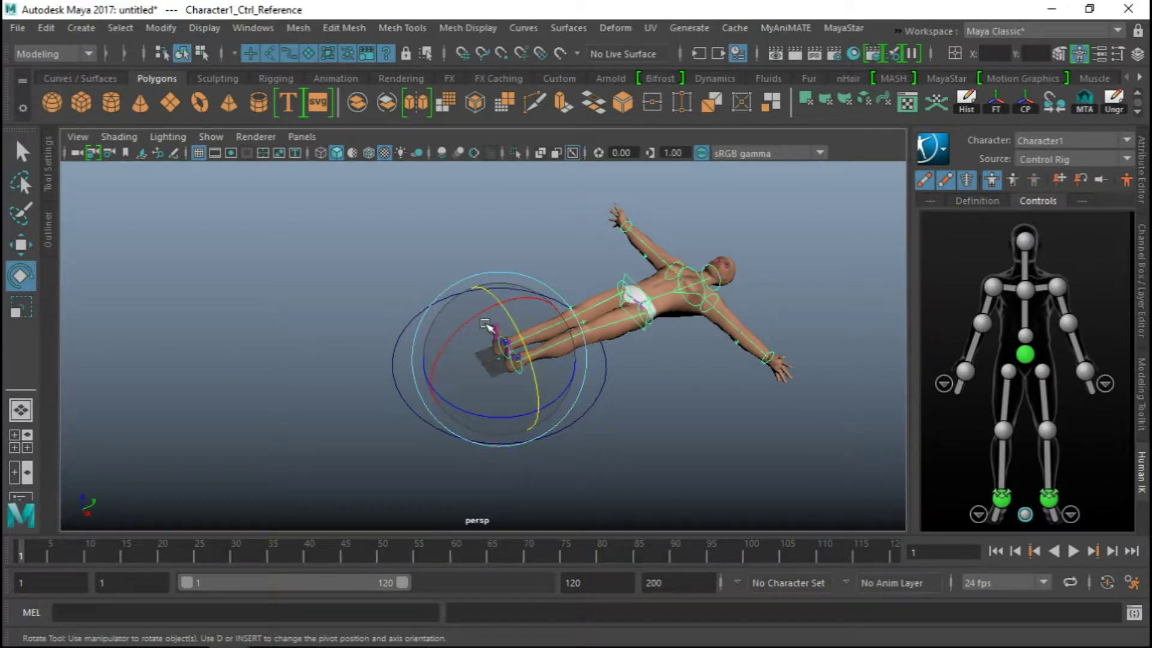
drag(487, 325, 378, 359)
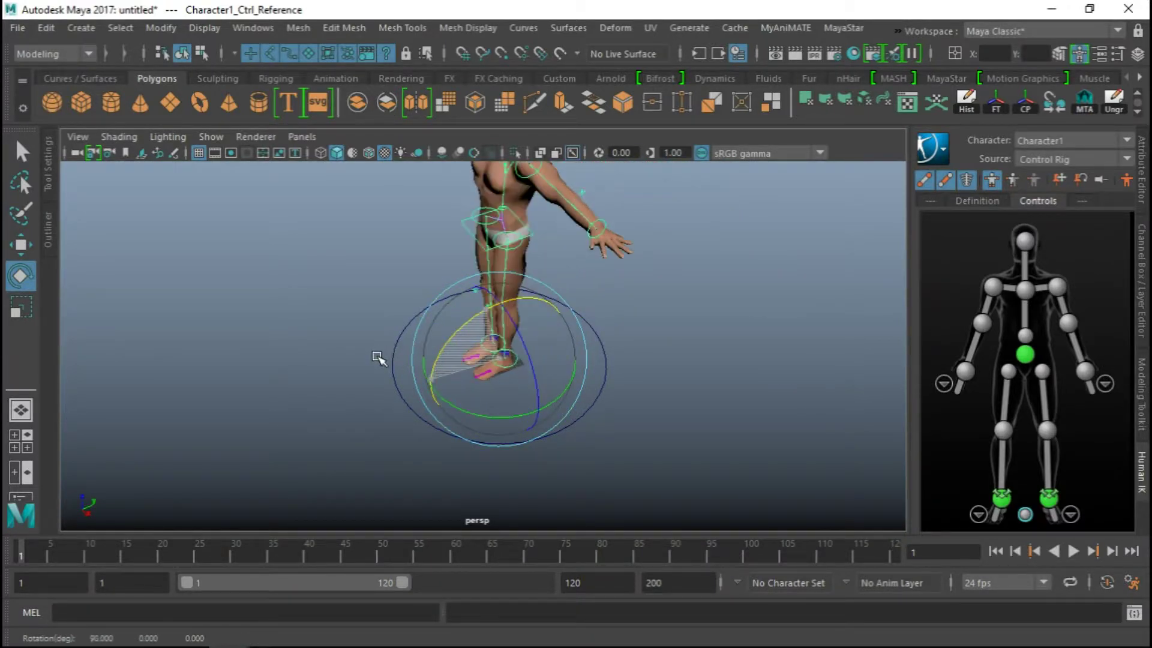
drag(444, 404, 547, 429)
alt+drag(373, 424, 467, 227)
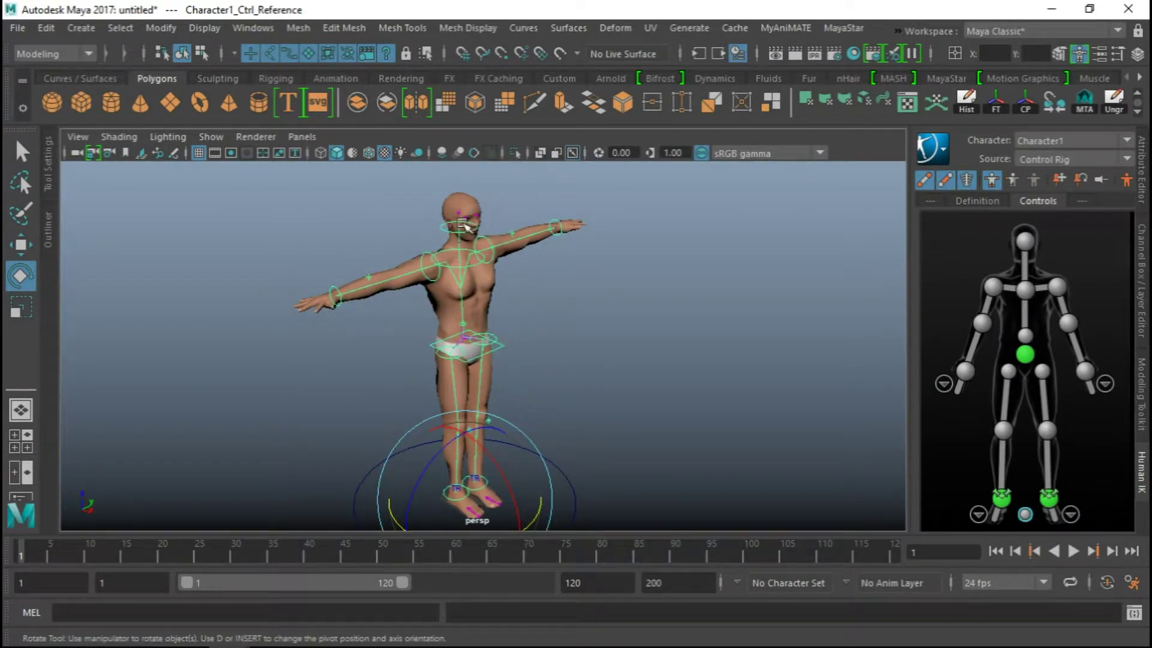
alt+drag(474, 339, 506, 259)
alt+drag(680, 361, 649, 344)
scroll(648, 264, up, 6)
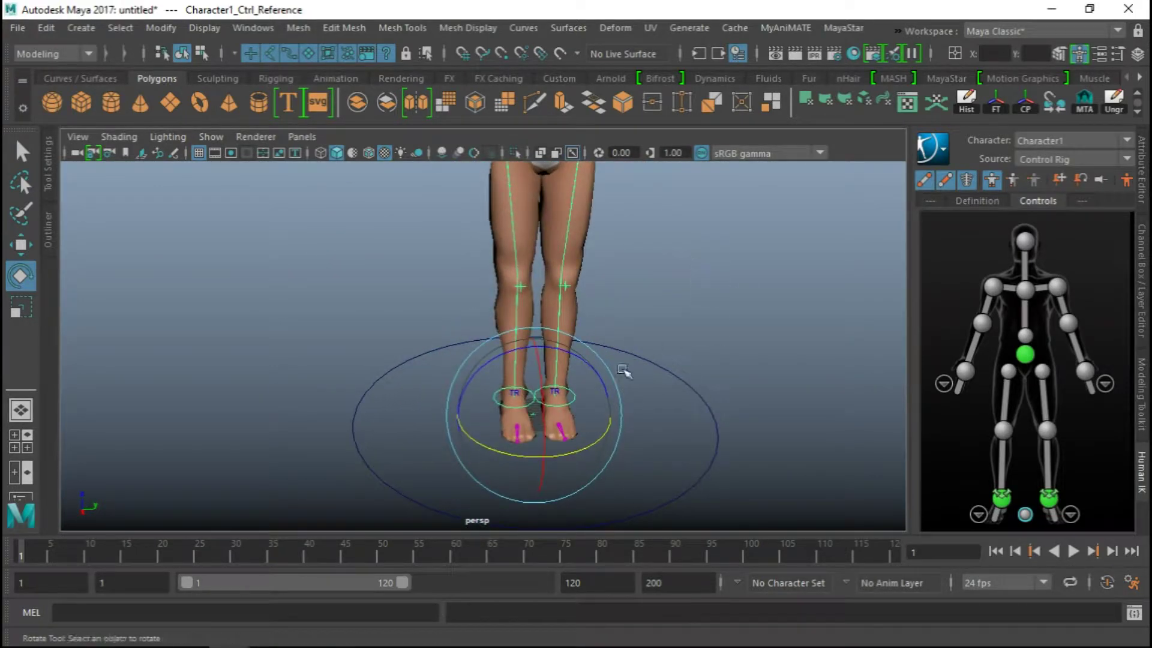
click(623, 371)
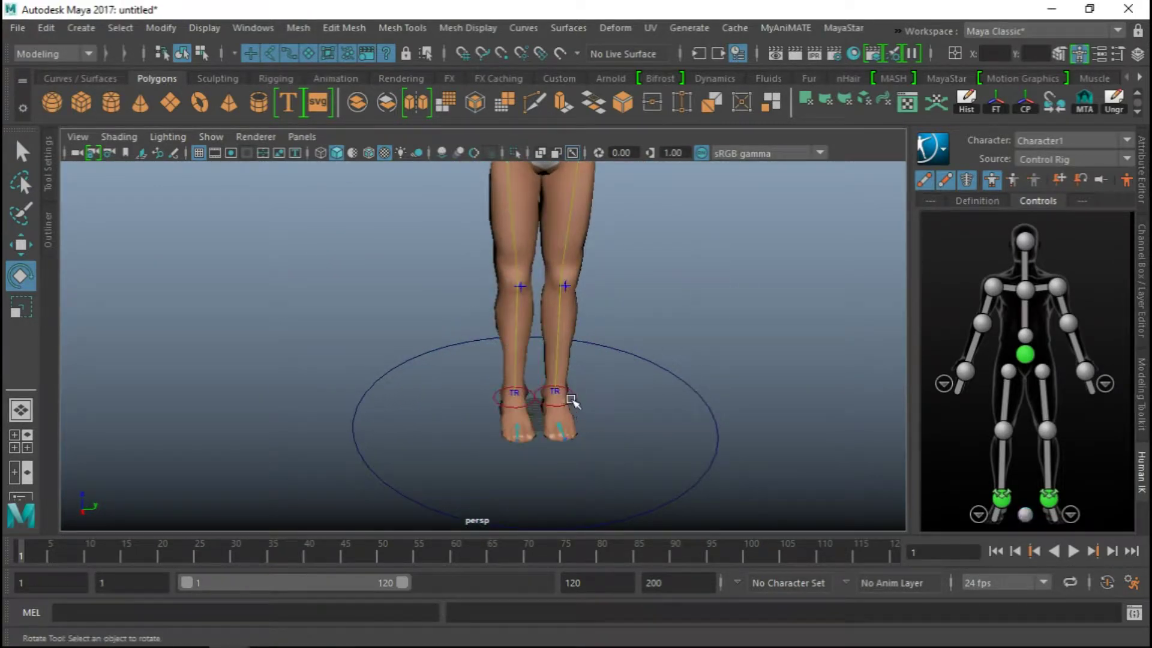
Spread the avatar's legs by moving the left and right ankle effectors sideways away from each other
click(570, 399)
key(w)
drag(619, 394, 714, 379)
scroll(714, 379, down, 5)
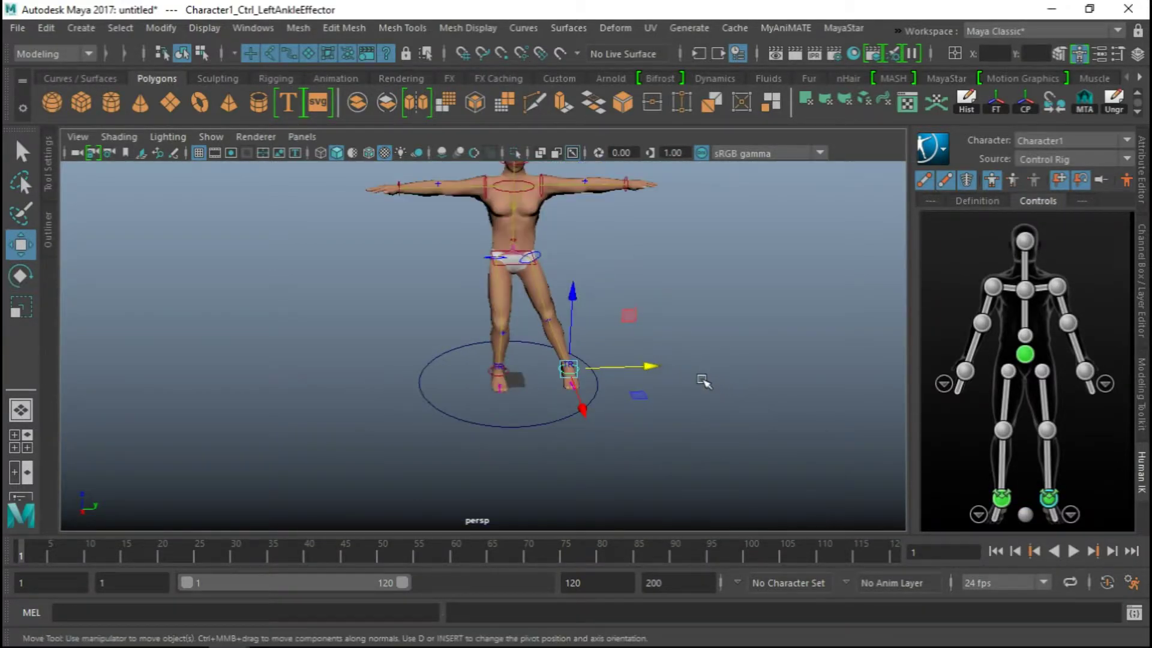
mouse_move(639, 366)
mouse_down()
mouse_move(737, 362)
mouse_move(635, 362)
mouse_up()
scroll(517, 384, up, 2)
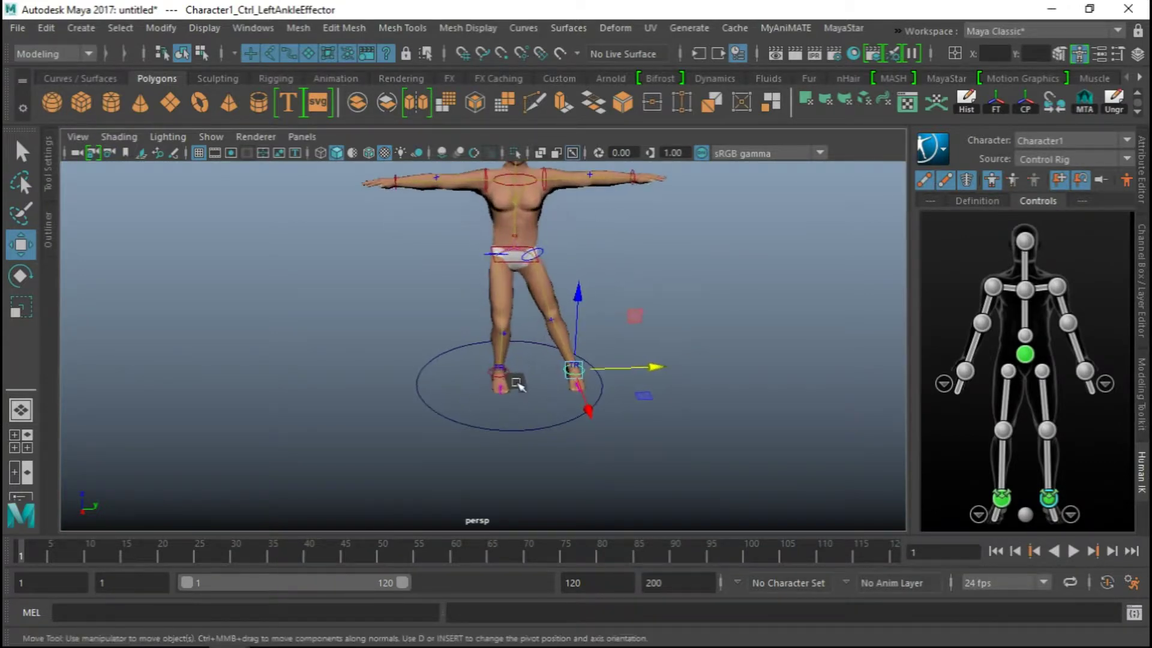
click(512, 376)
drag(585, 372, 528, 373)
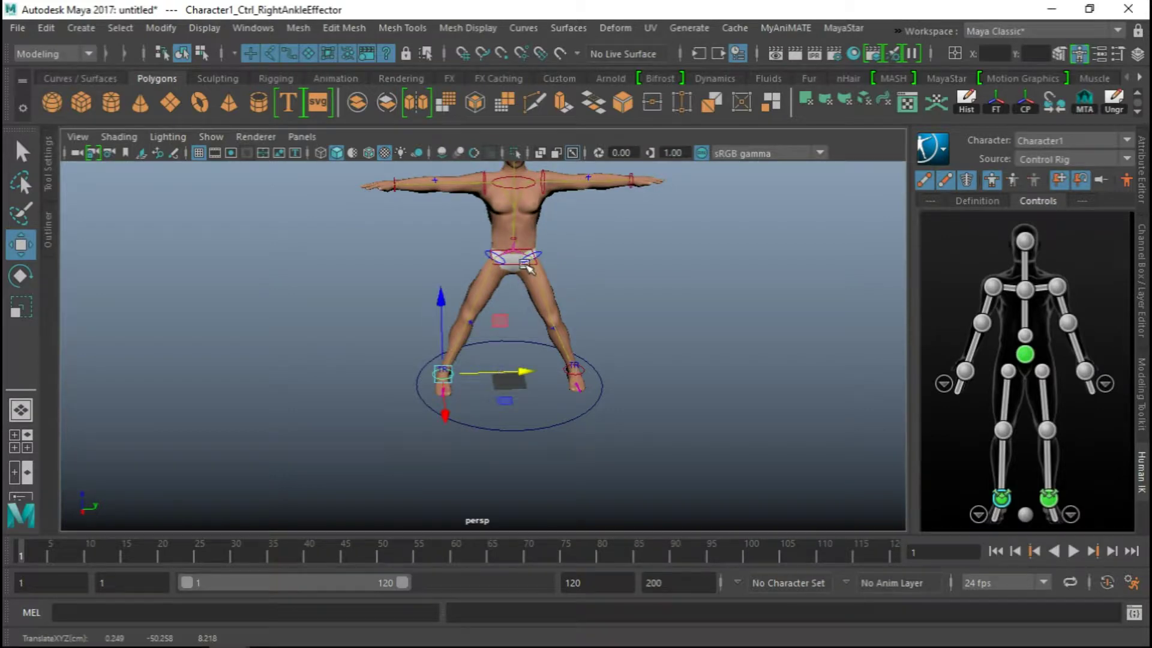
Rotate the right and left ankle effectors about the vertical axis so that the toes point outward
key(e)
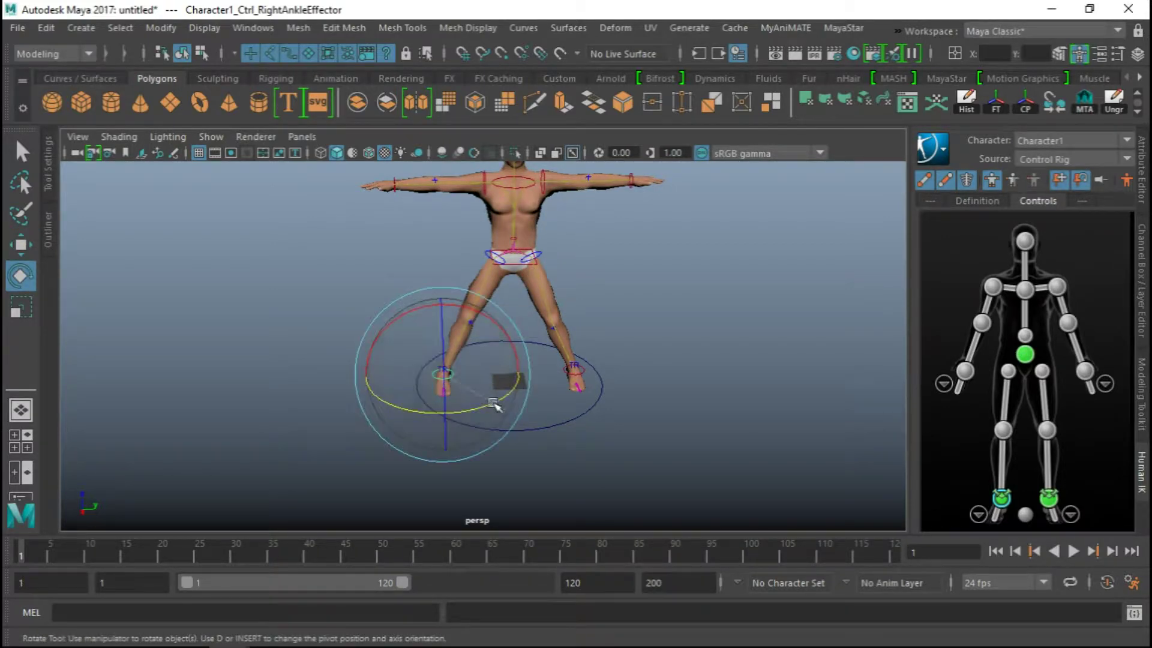
drag(496, 400, 480, 407)
click(579, 379)
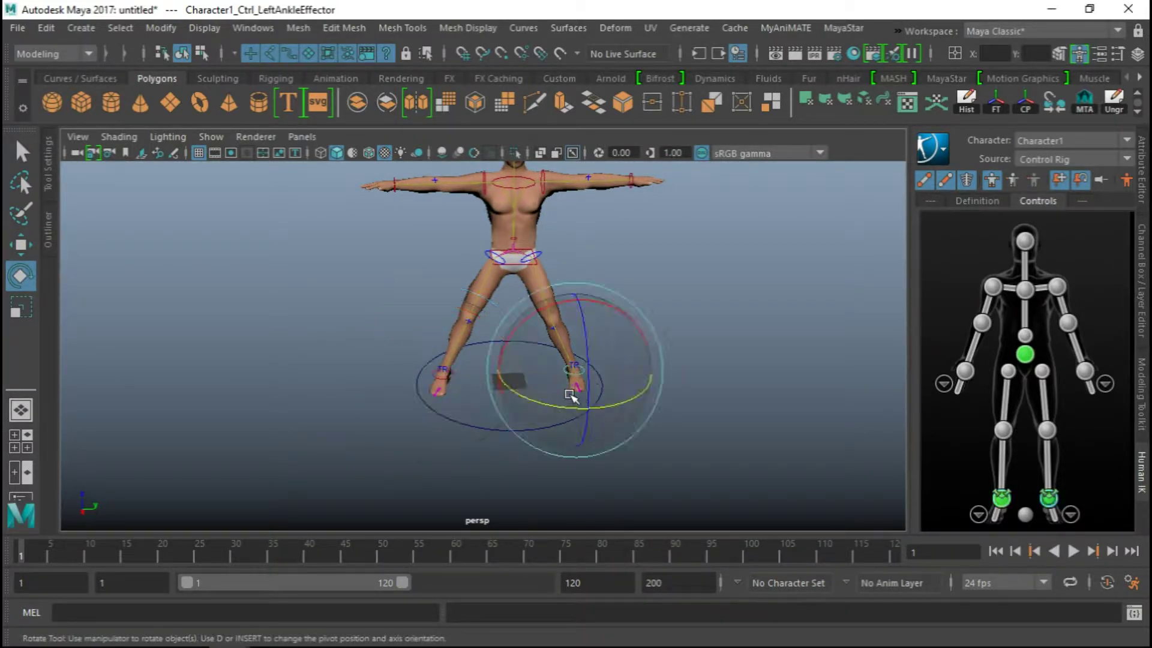
drag(551, 407, 578, 404)
Rotate the right hip effector and the left hip effector to turn the knees outward
alt+right_drag(579, 404, 497, 301)
scroll(496, 301, up, 3)
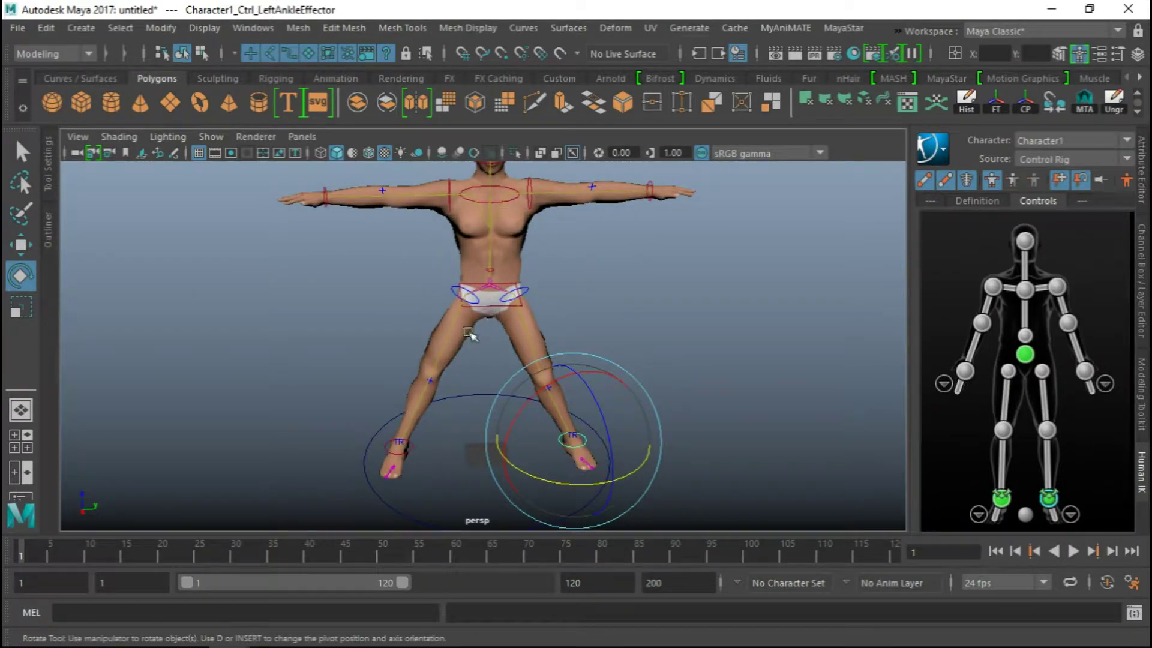
alt+drag(449, 371, 461, 393)
alt+middle_drag(461, 360, 453, 309)
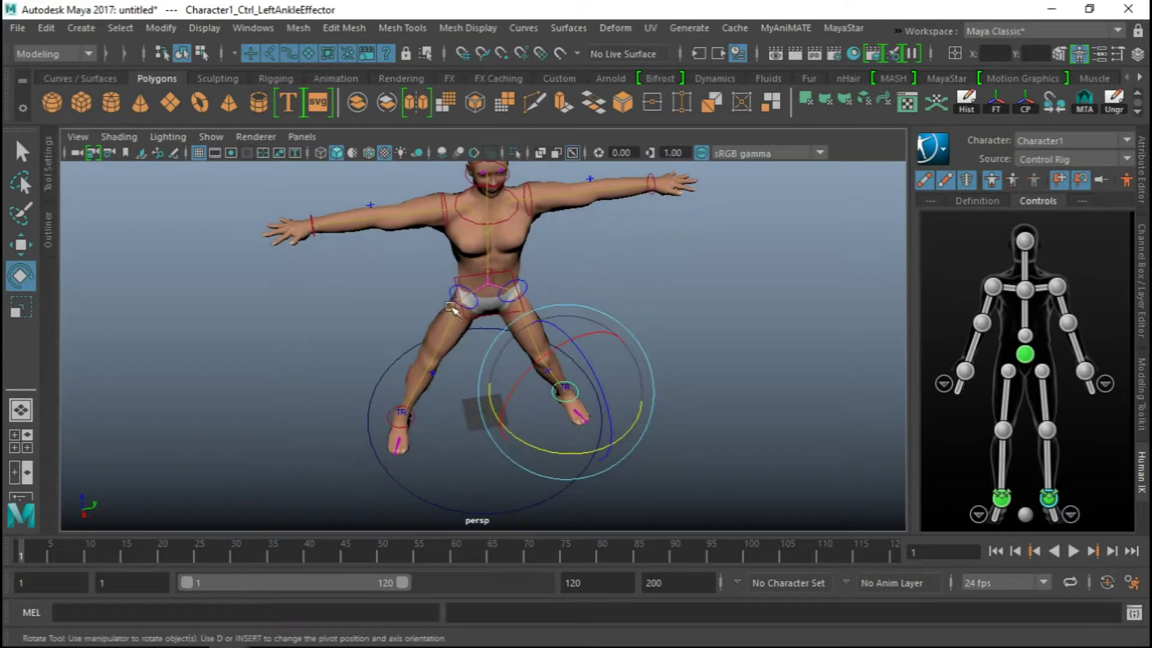
click(455, 300)
drag(447, 343, 465, 312)
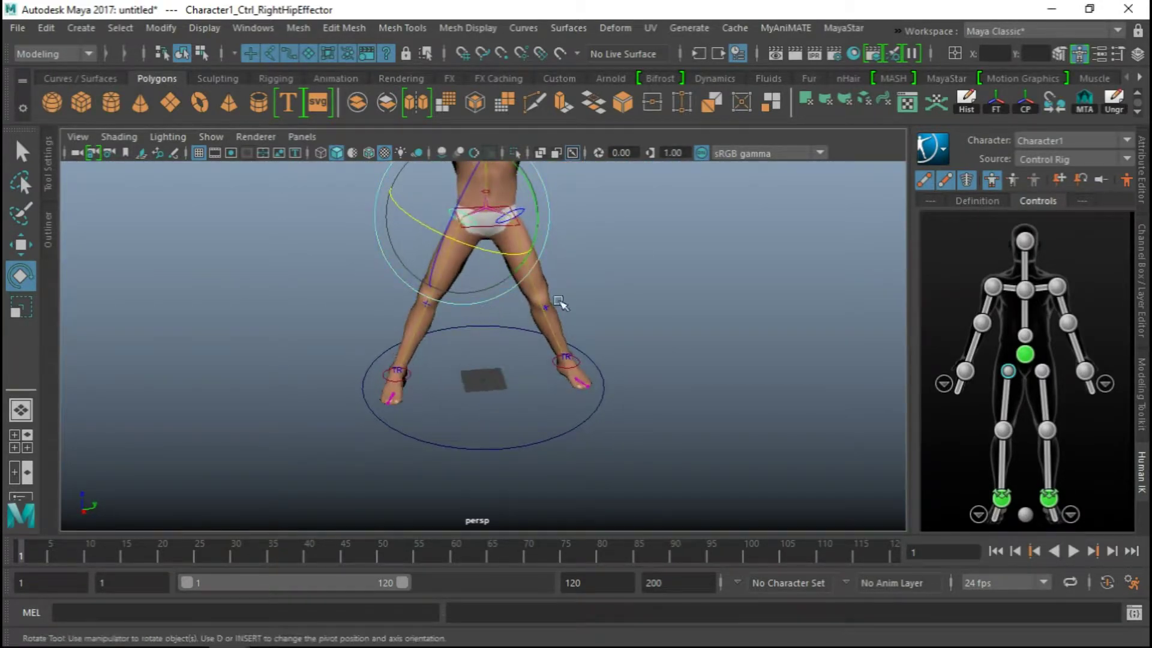
click(540, 226)
click(529, 222)
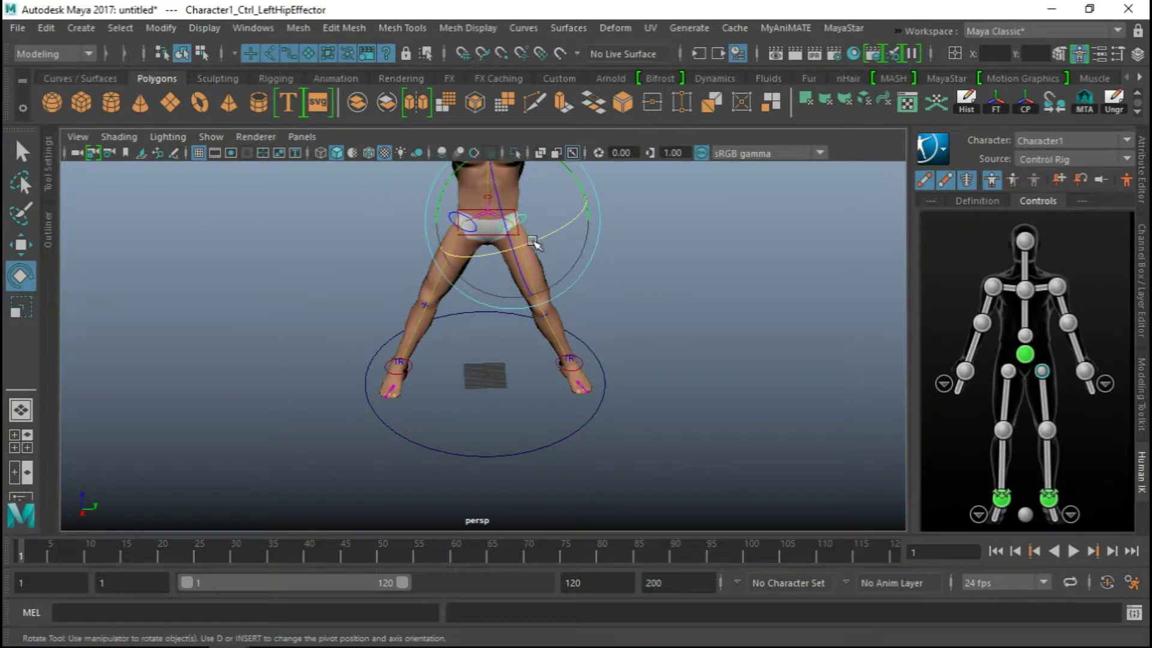
drag(529, 222, 551, 238)
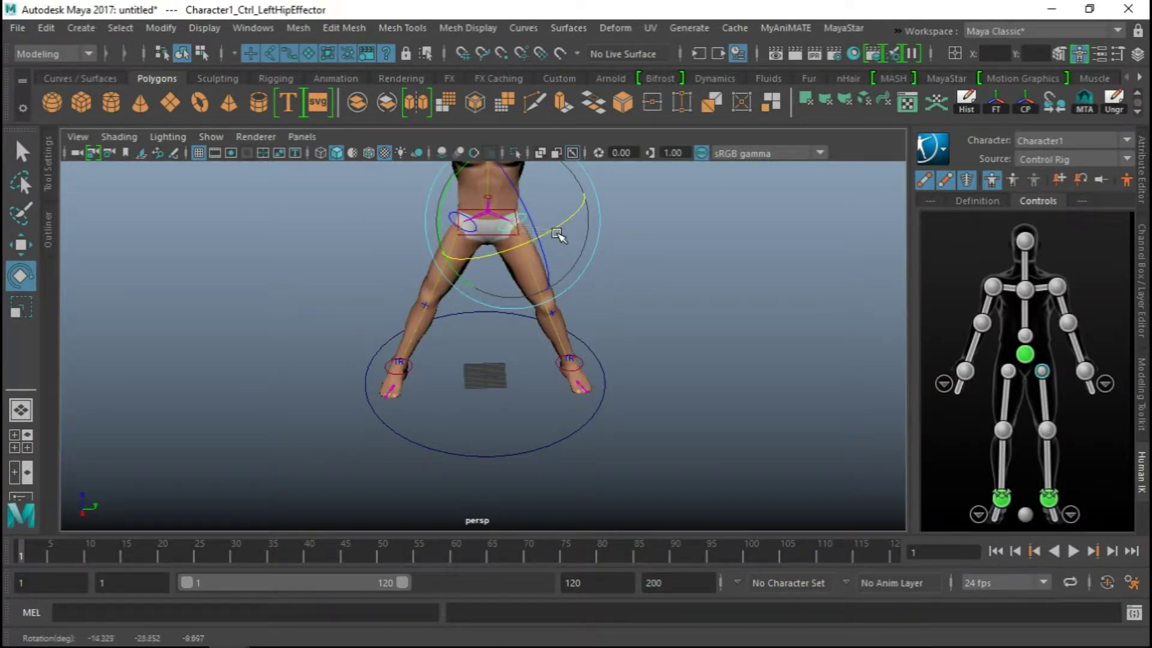
Lower the main hips effector to a Translate Y of about 78.05, bending the knees over the planted feet
alt+drag(627, 400, 637, 360)
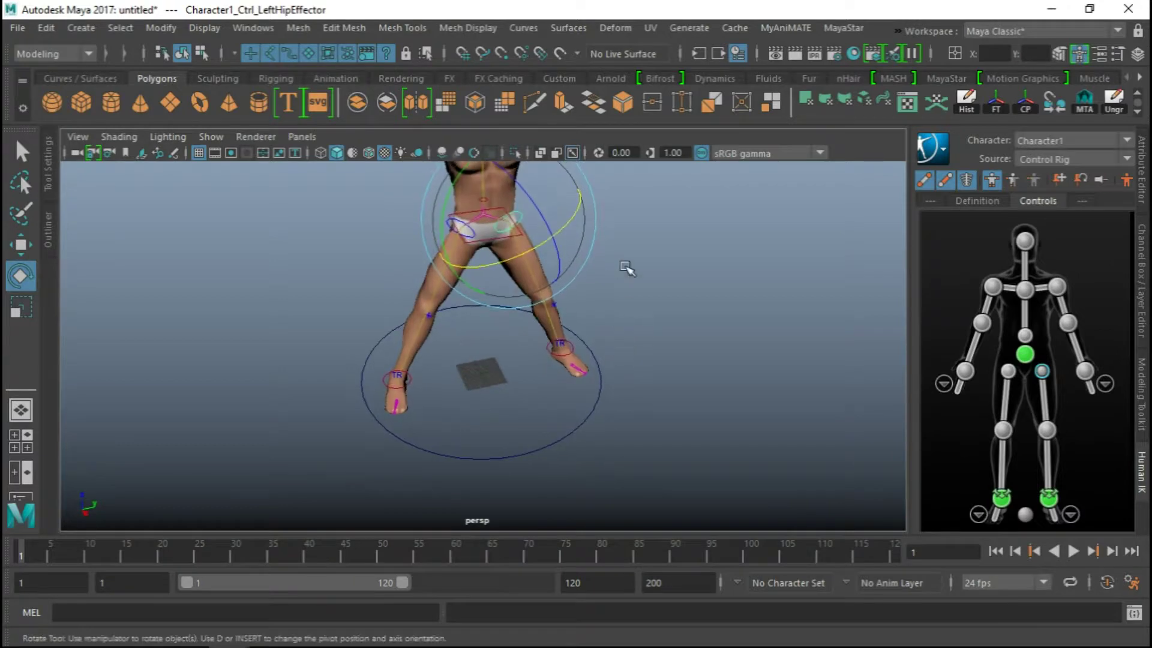
alt+drag(627, 269, 612, 306)
click(496, 305)
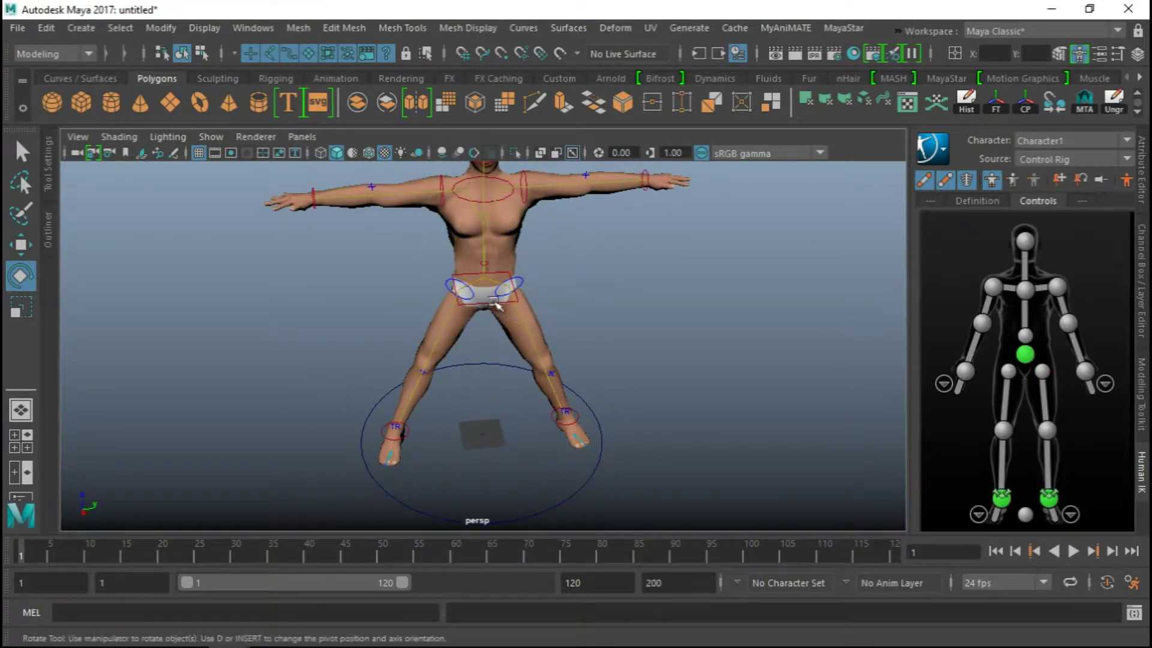
click(496, 305)
key(w)
drag(486, 214, 488, 256)
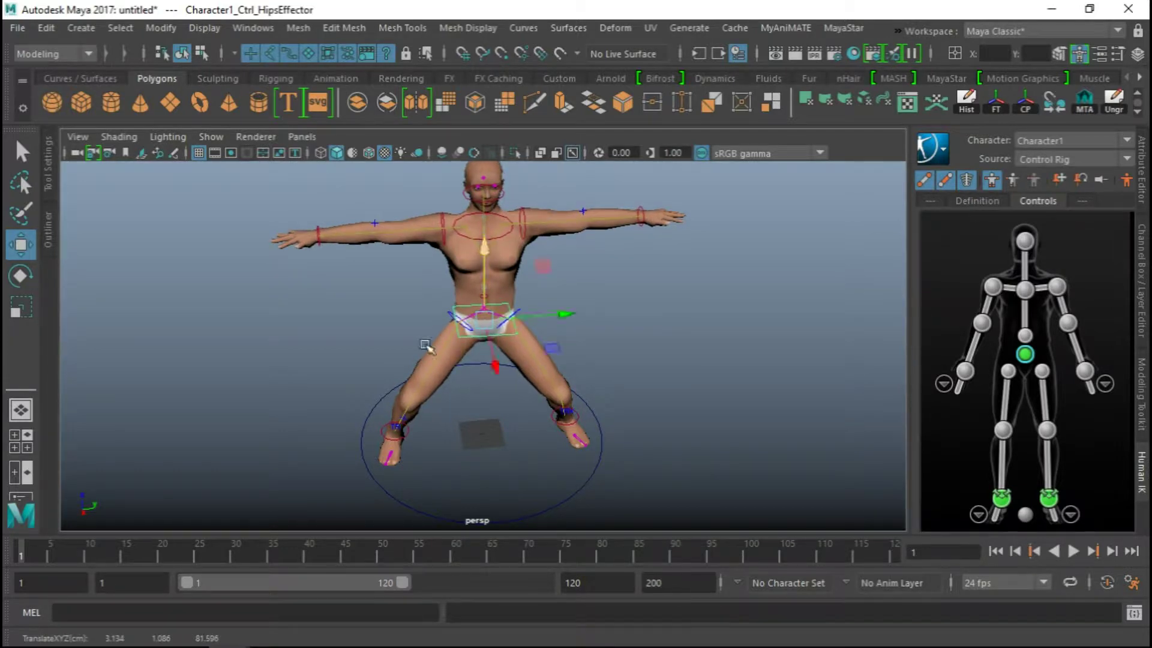
alt+drag(430, 346, 432, 394)
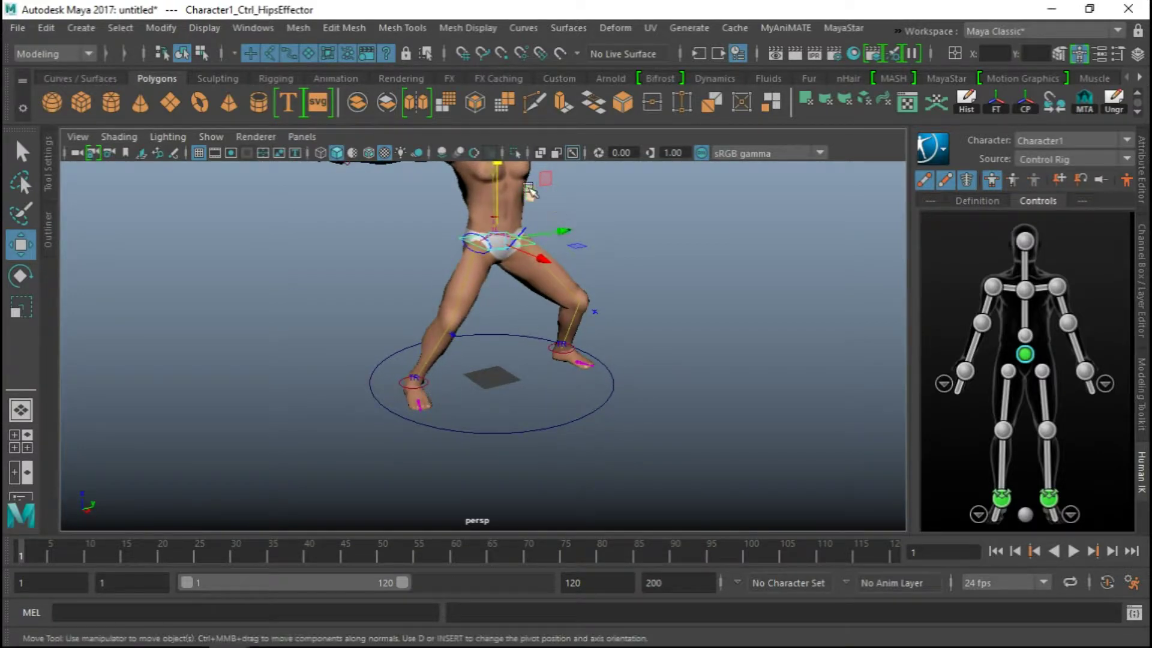
drag(497, 178, 498, 186)
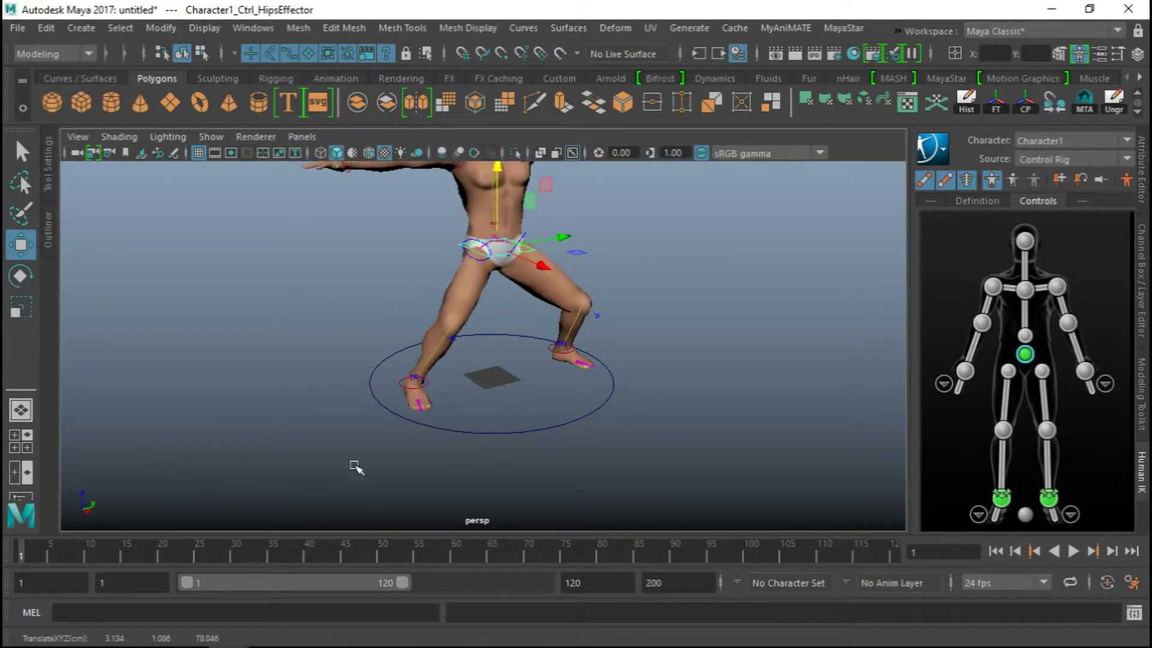
Key the hips effector's Translate X through Rotate Z channels at frame 1
click(1142, 237)
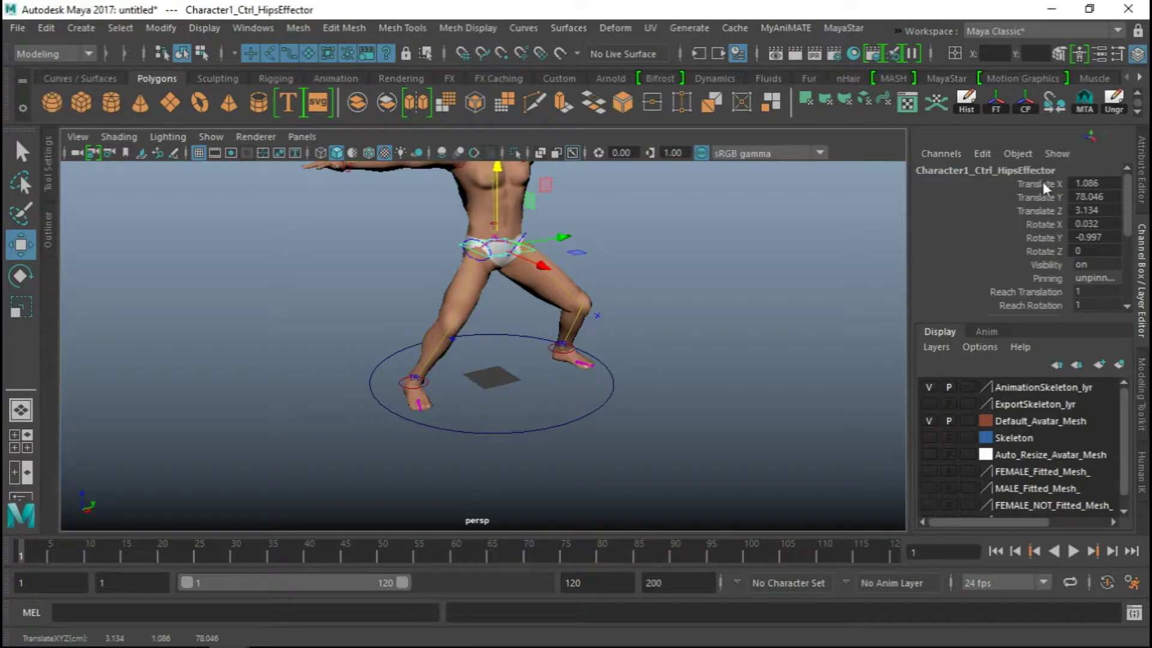
drag(1044, 184, 1050, 248)
right_click(1050, 246)
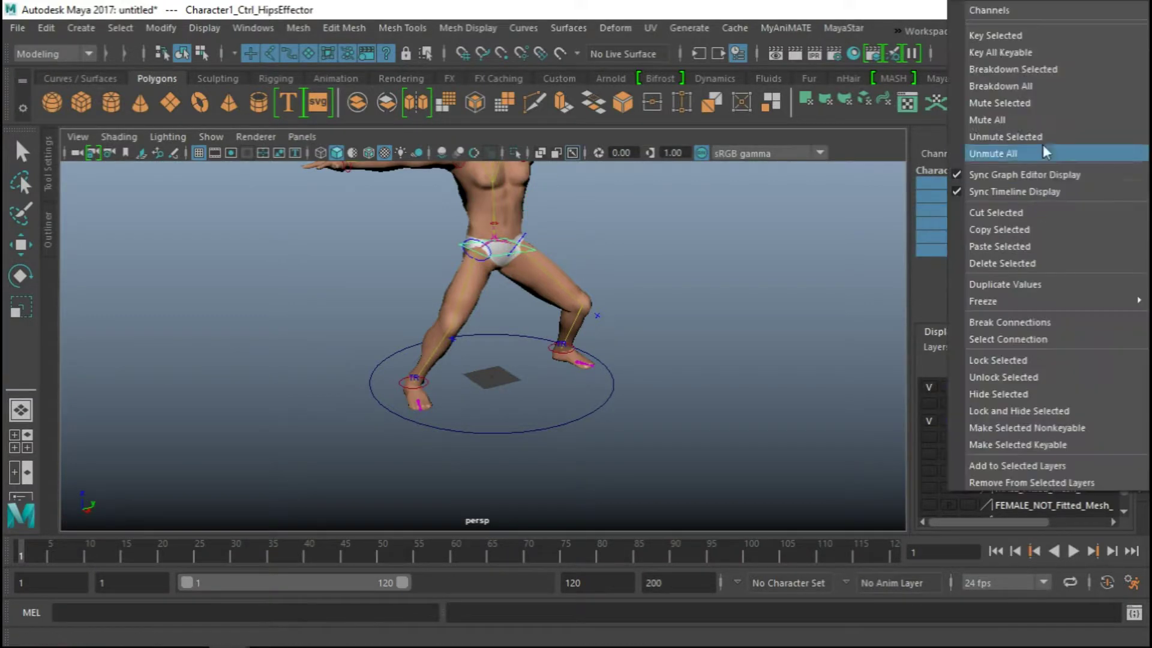
click(1021, 36)
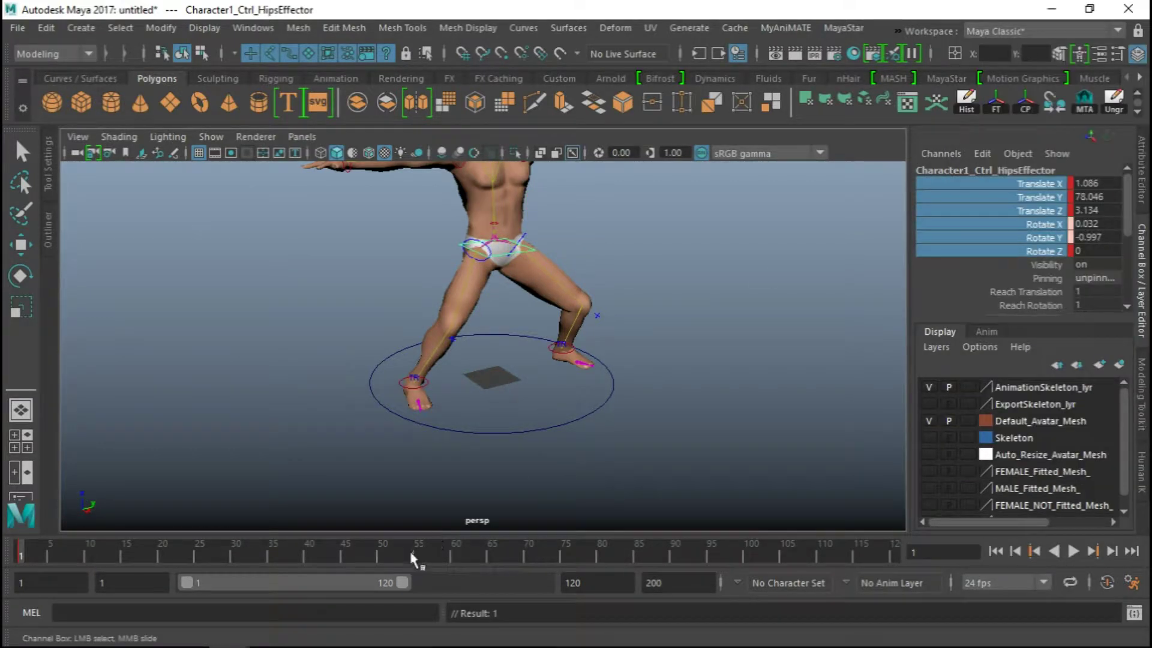
At frame 60, raise the hips effector to a Translate Y of about 93.93 with automatic keyframing turned on
click(455, 554)
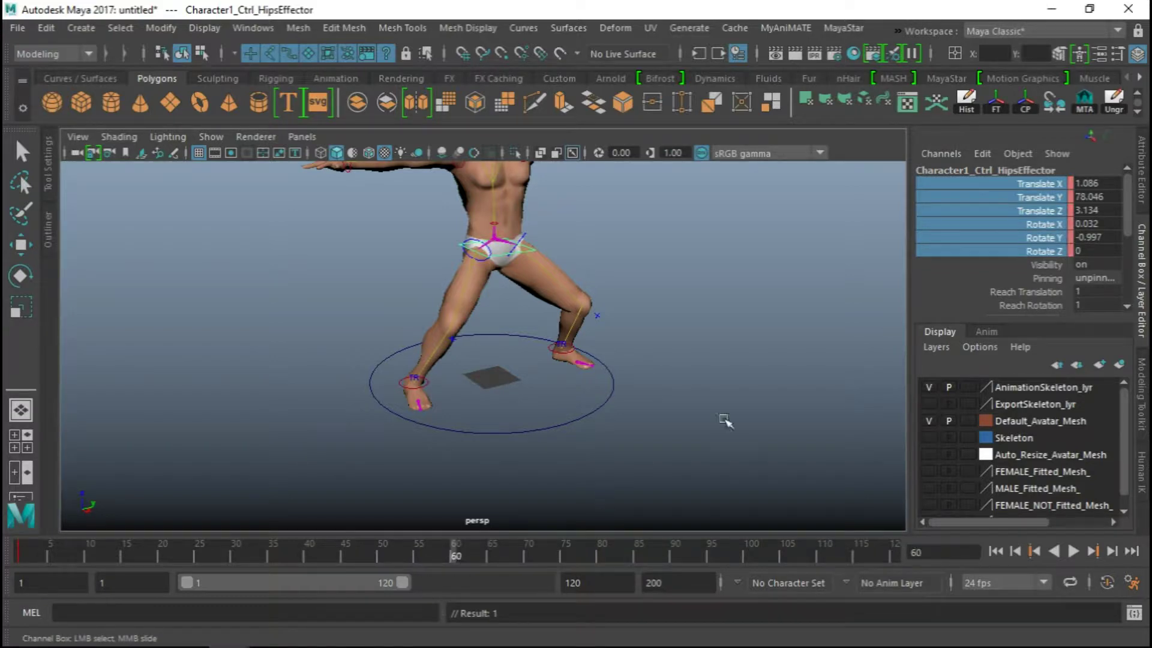
alt+middle_drag(569, 231, 570, 301)
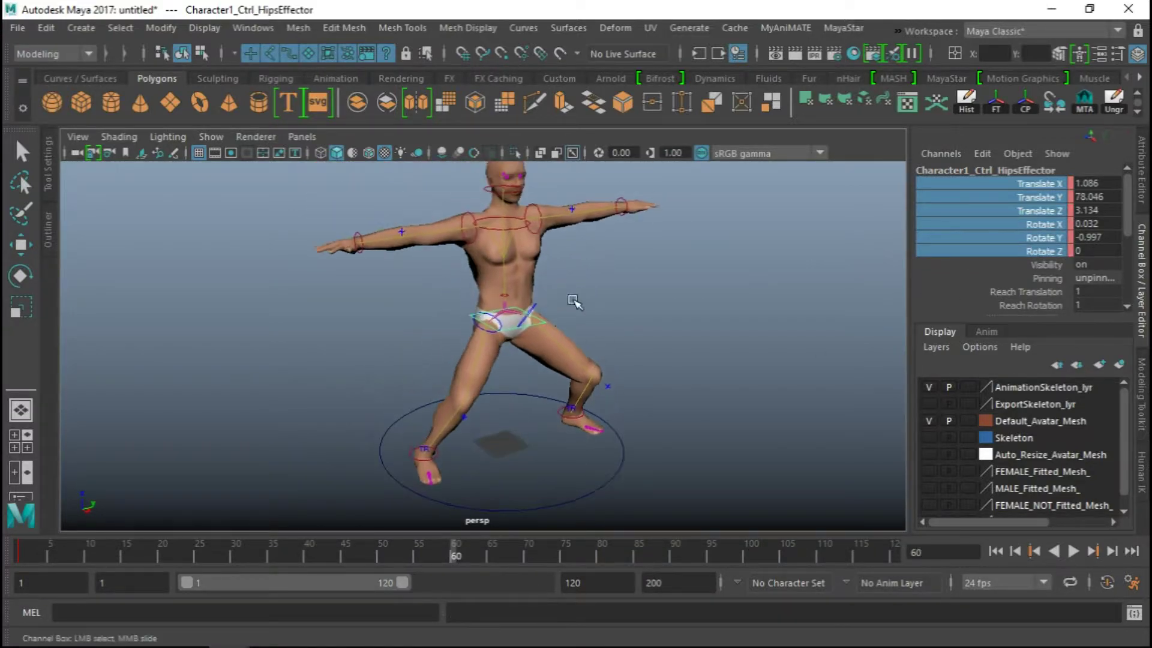
key(w)
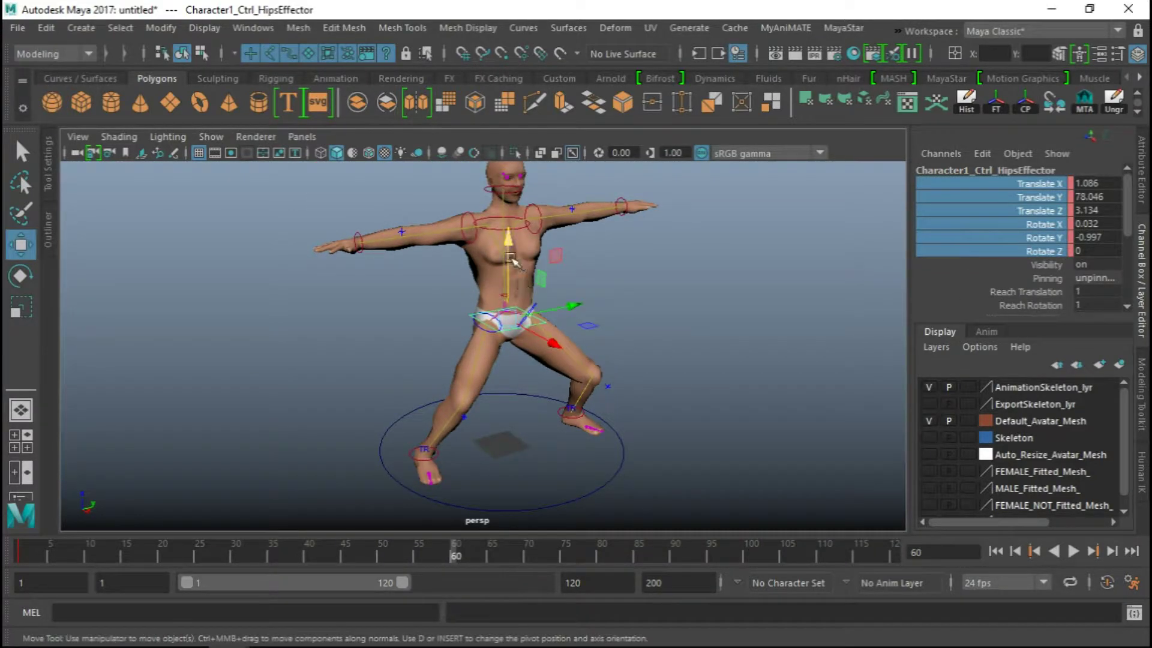
drag(512, 259, 513, 228)
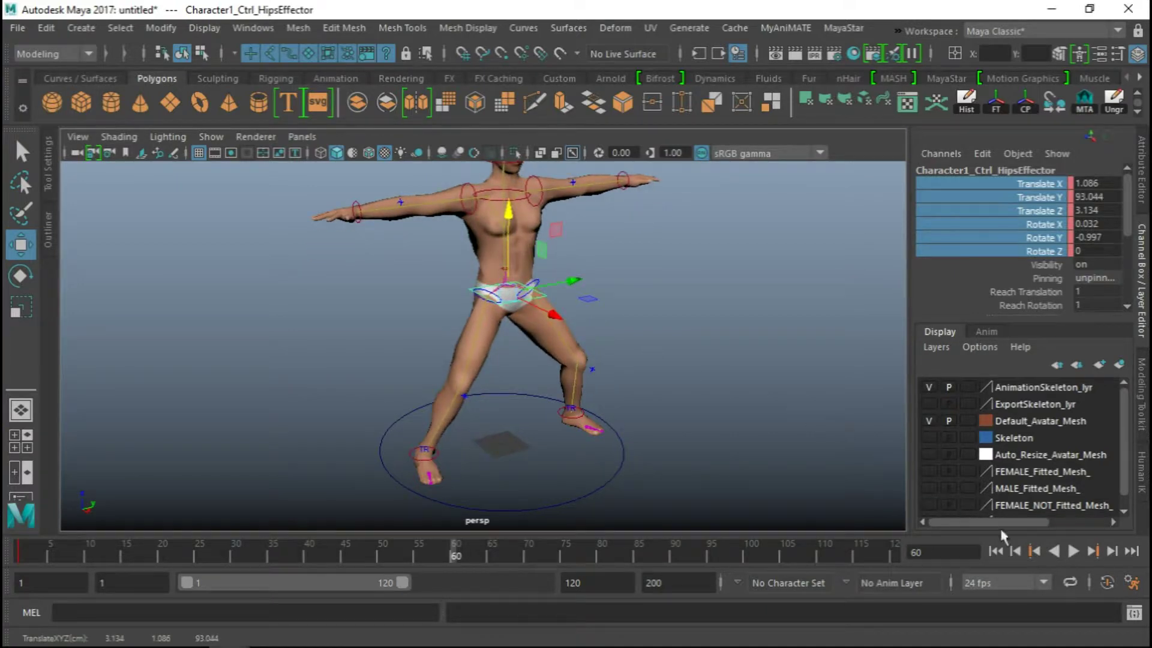
click(1107, 582)
drag(507, 228, 508, 222)
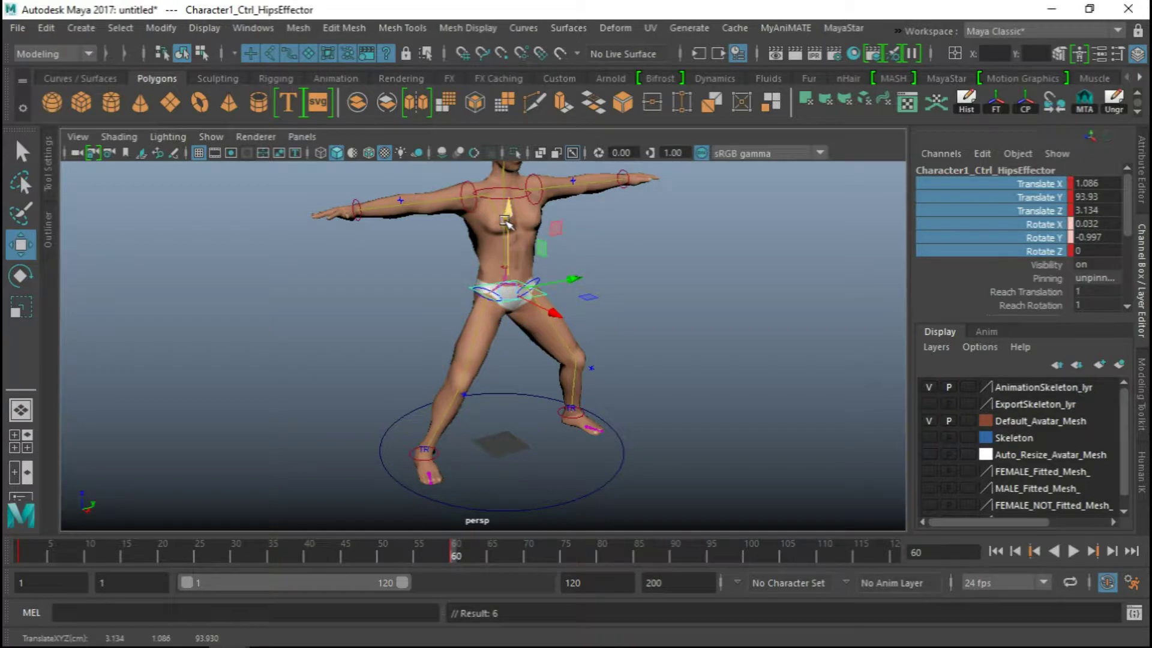
Rotate the hips effector to about 3.7, 11.7 and 17 degrees in X, Y and Z and key it at frame 60
key(e)
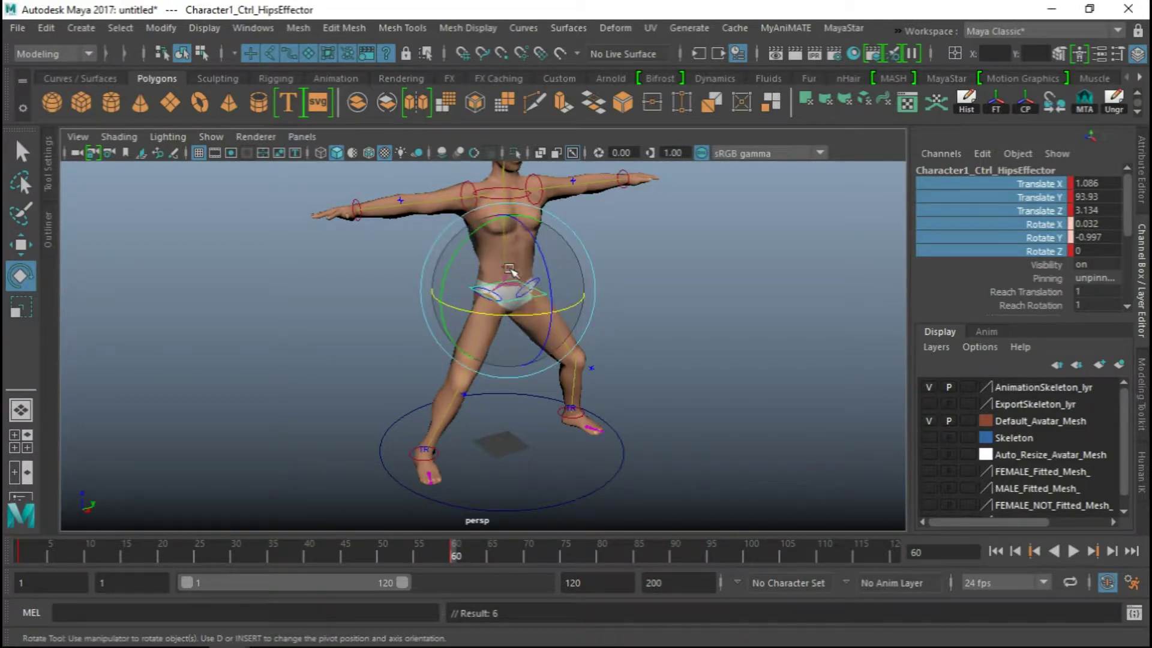
drag(511, 271, 511, 300)
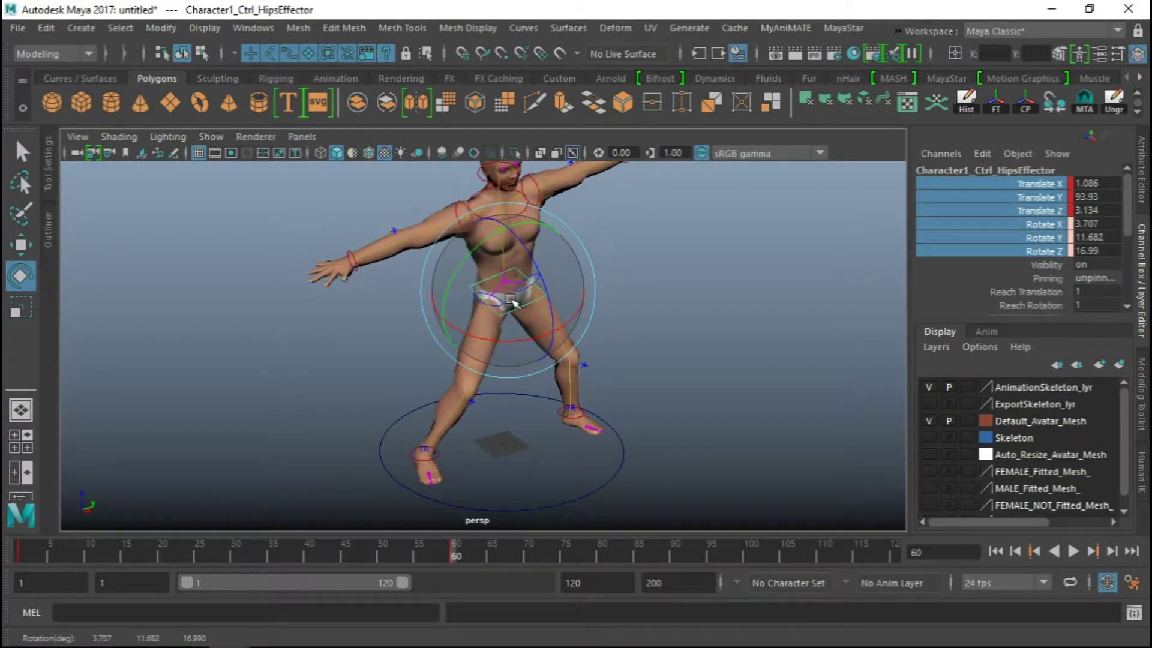
key(s)
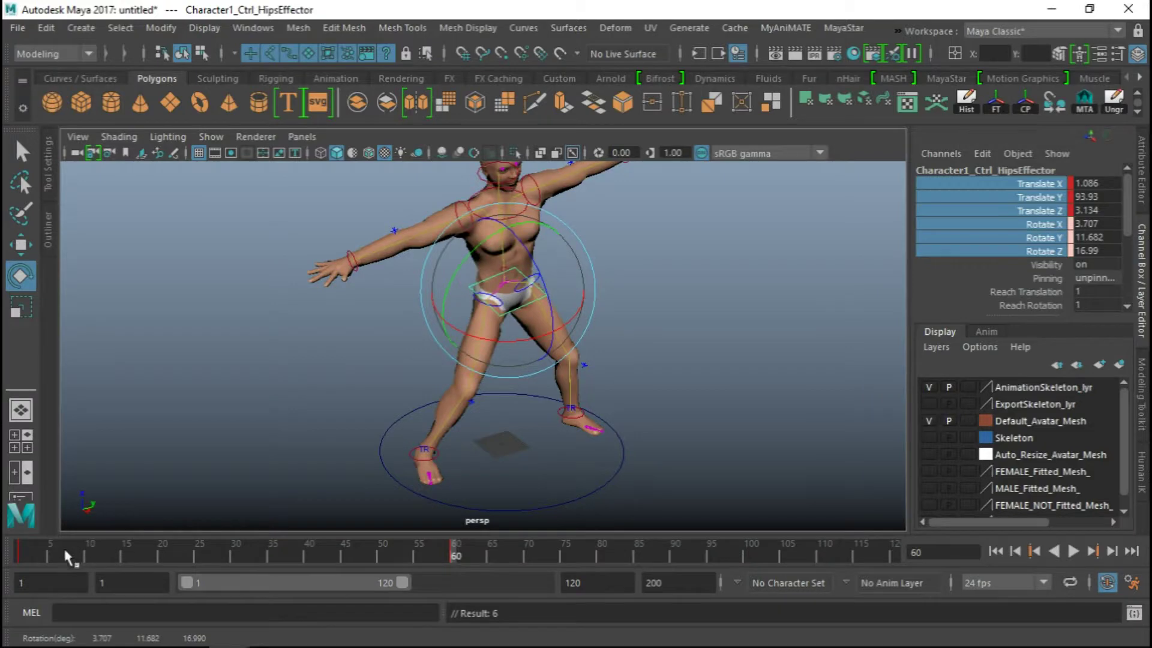
Repeat the hips effector's frame 1 pose at frame 120 by keying its Translate X through Rotate Z channels there
click(20, 555)
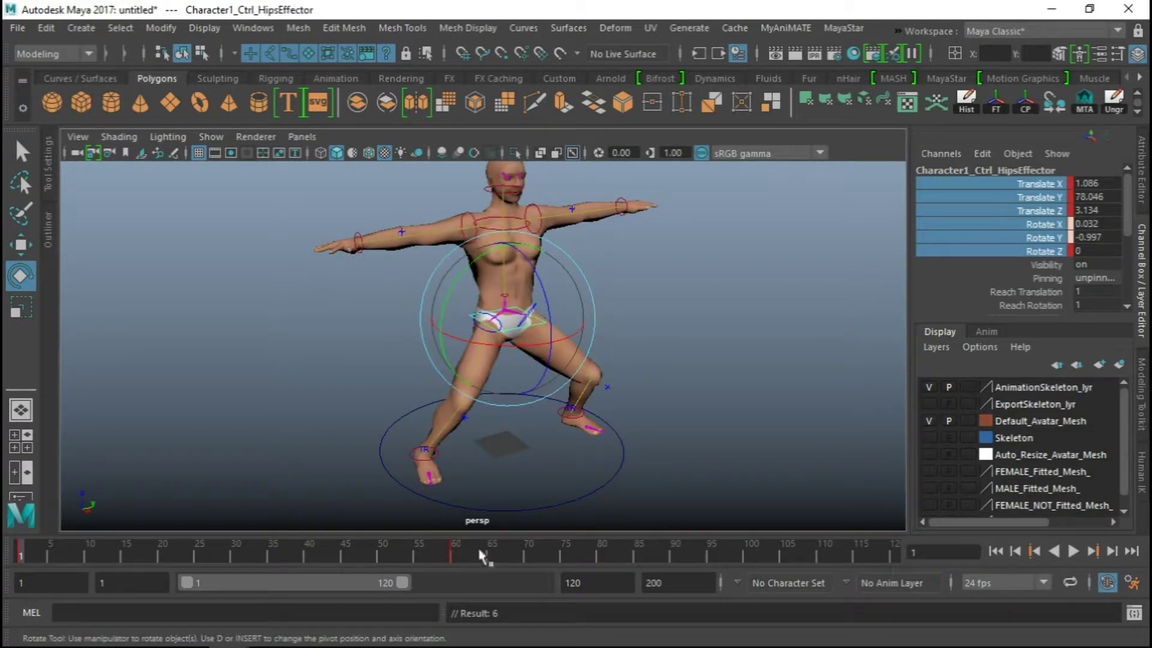
click(893, 552)
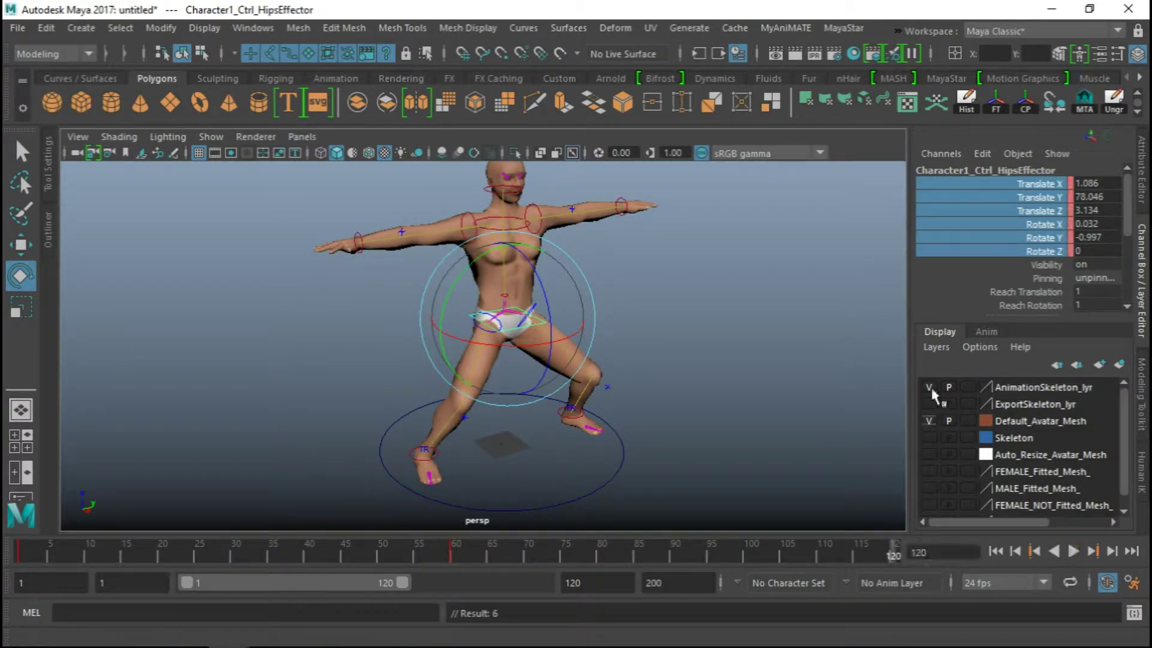
click(1053, 183)
key(w)
shift+click(1054, 250)
right_click(1044, 210)
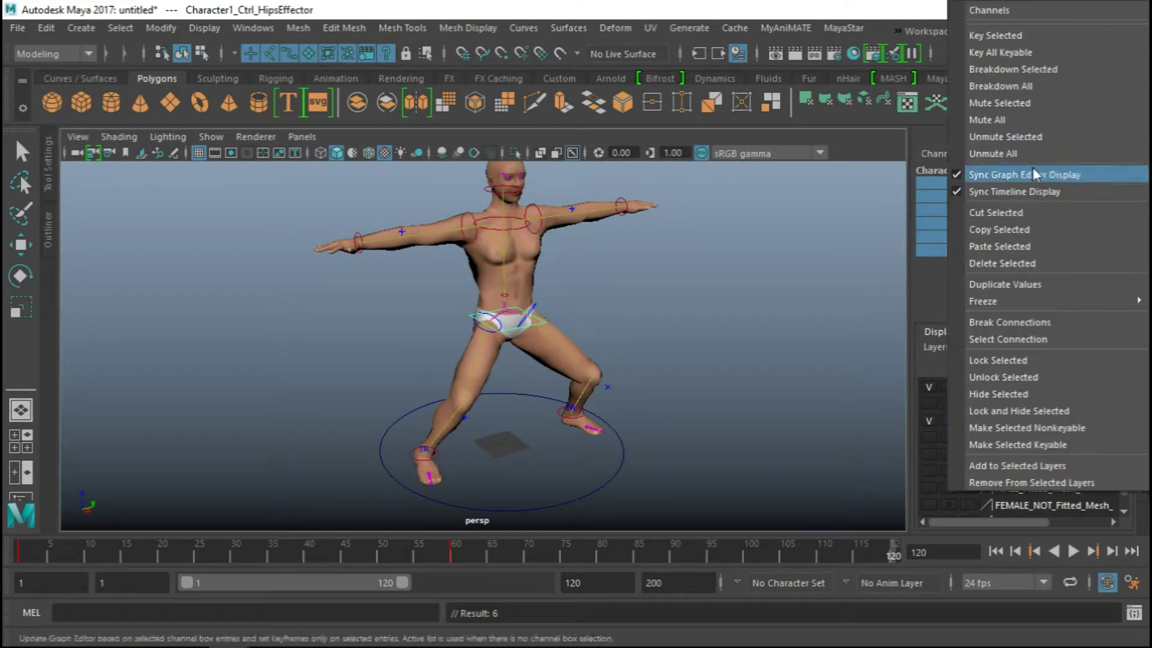
click(993, 37)
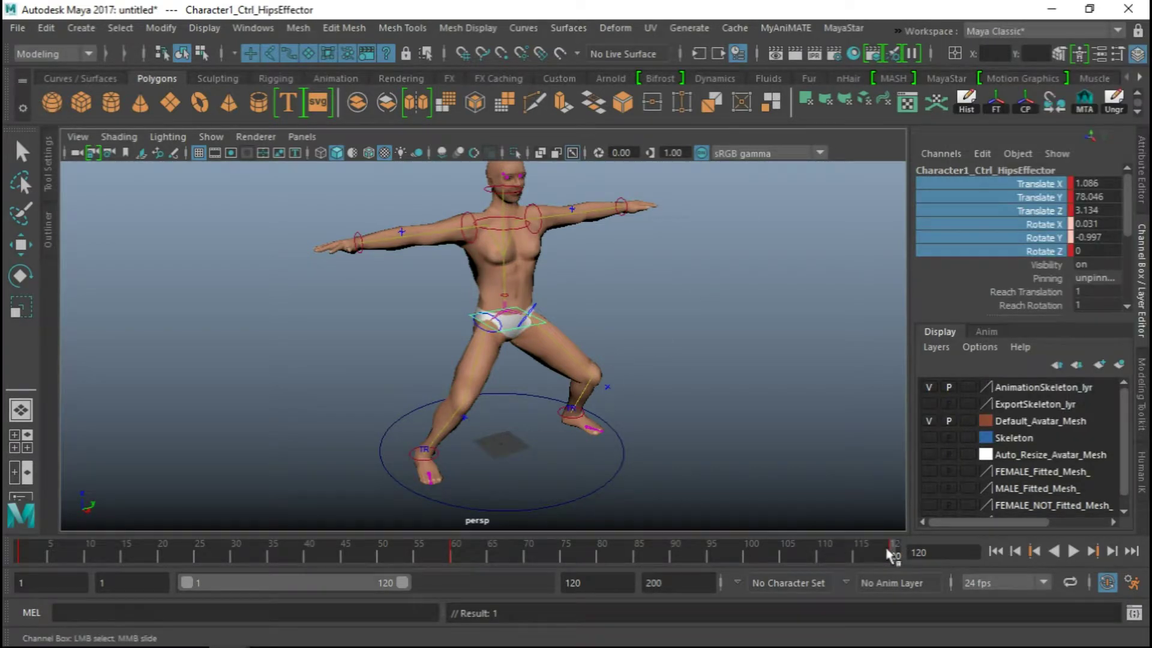
Play back the animation and move the hips effector's frame 60 key to frame 35
key(alt+v)
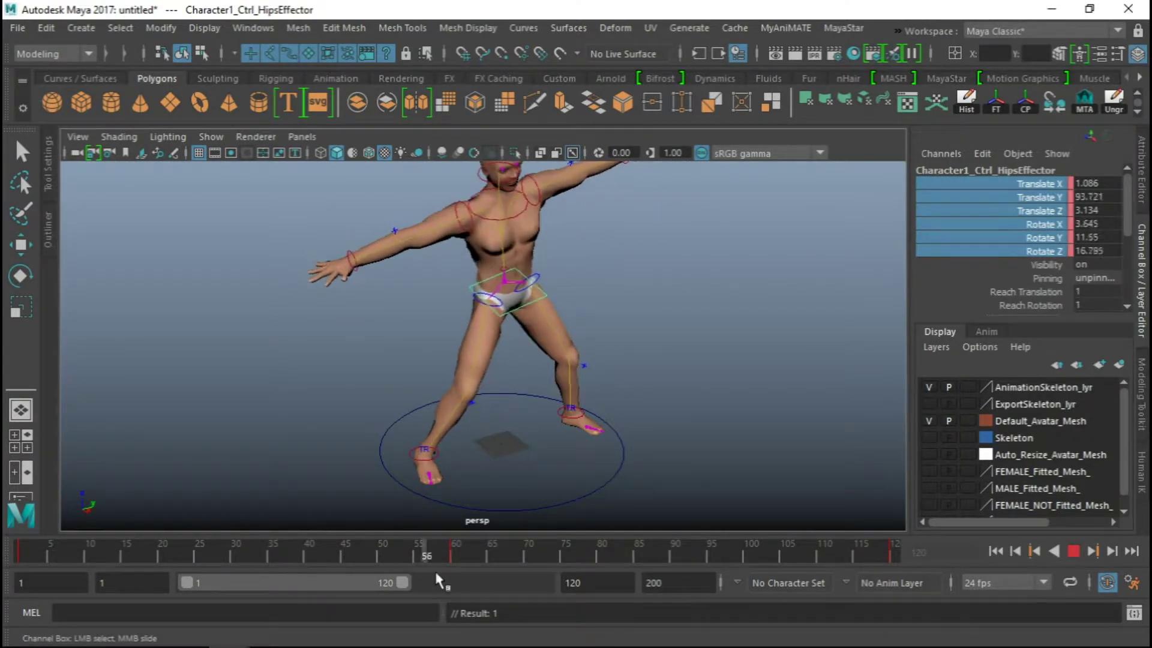
key(alt+v)
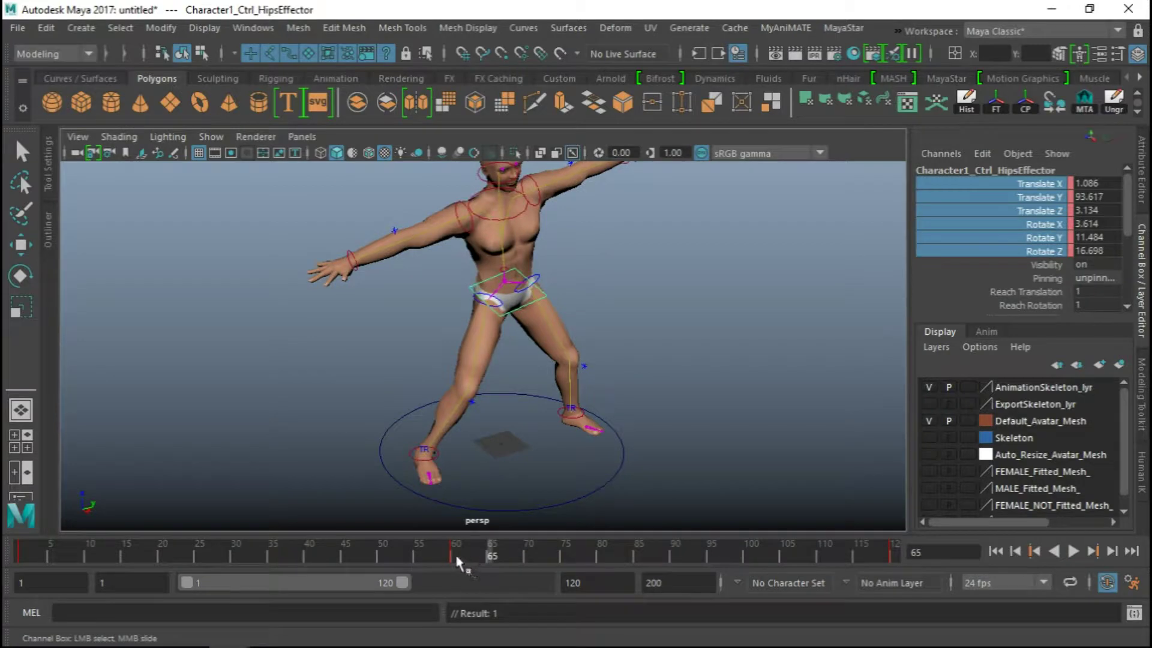
drag(459, 563, 356, 562)
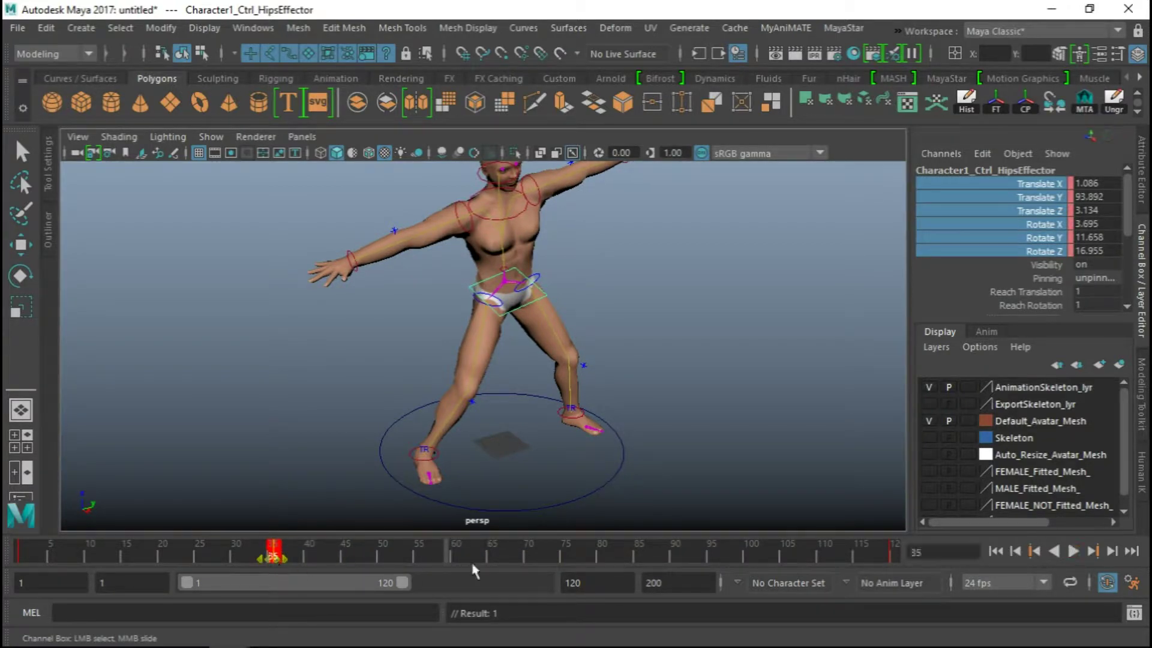
At frame 83, rotate the hips effector to about 0.5, -11.4 and -15.8 degrees in X, Y and Z, key it and play back the animation
key(e)
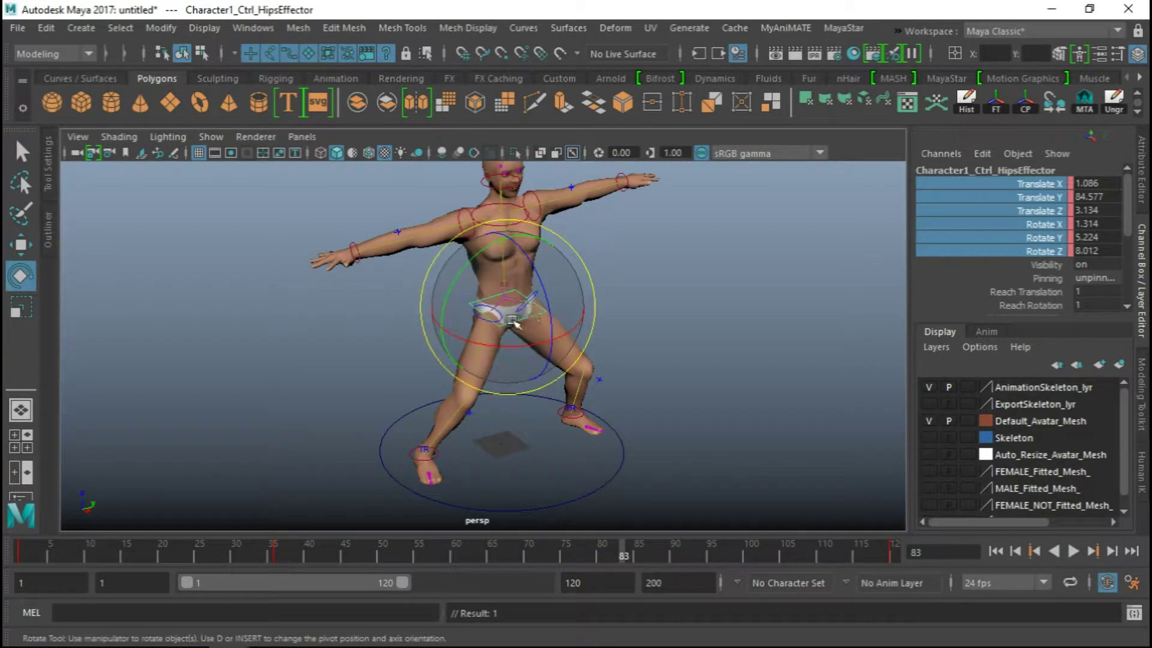
drag(516, 319, 506, 272)
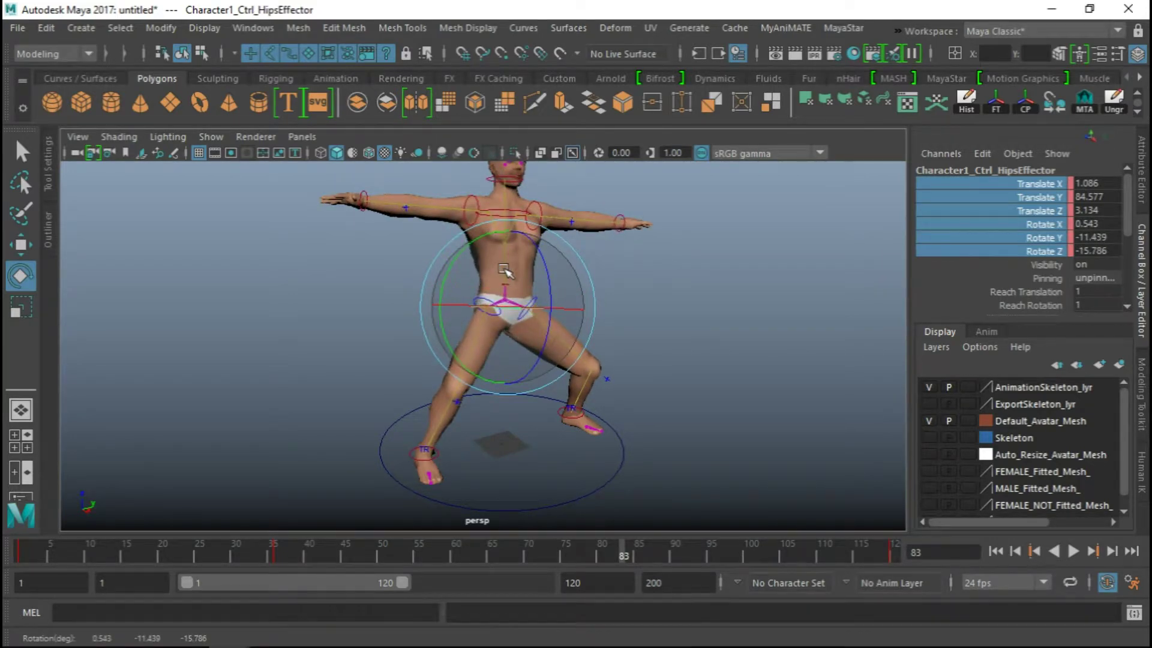
key(s)
click(238, 552)
key(alt+v)
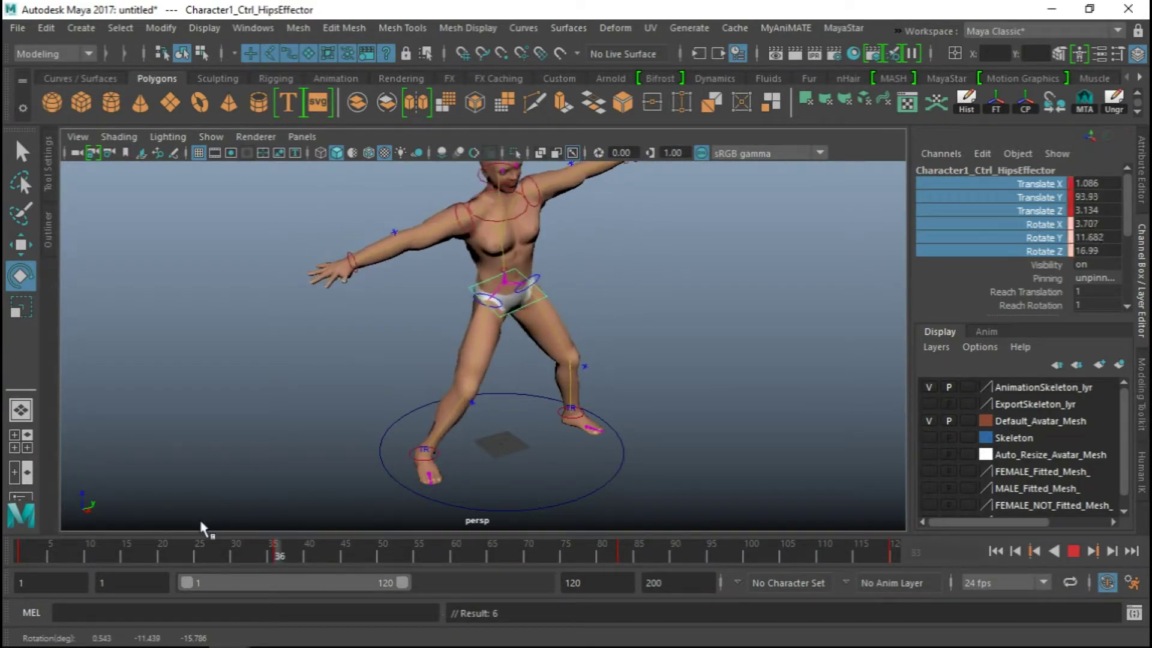
click(397, 552)
Select the right wrist effector and show the HumanIK character controls
scroll(497, 379, down, 2)
scroll(420, 312, up, 4)
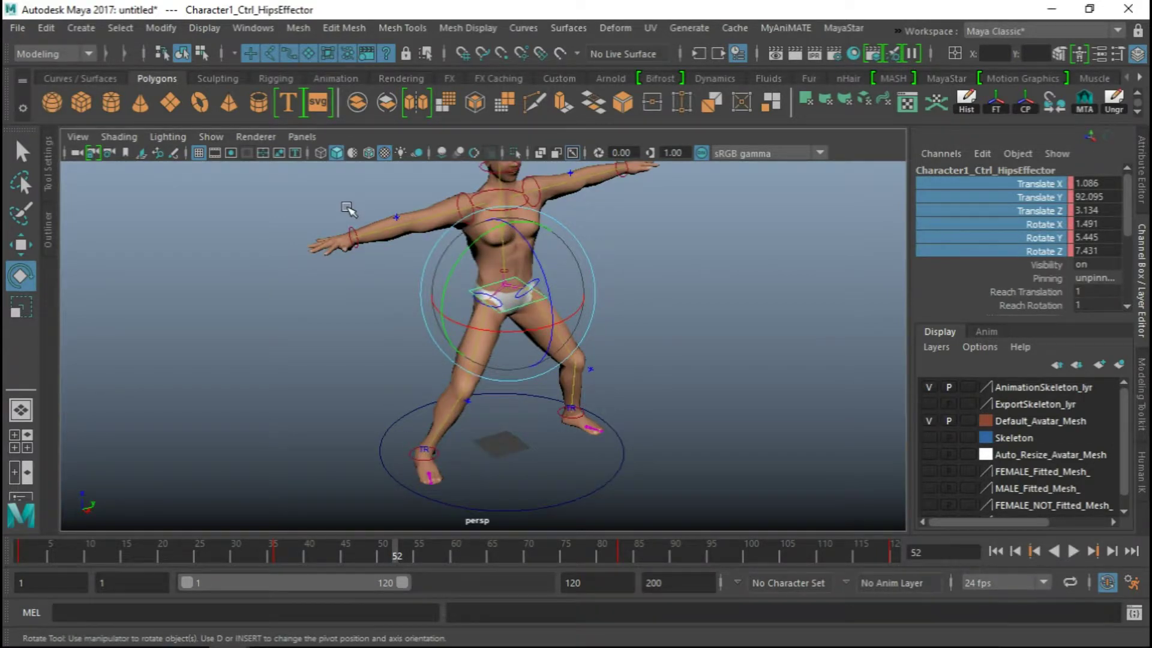
alt+middle_drag(486, 193, 374, 315)
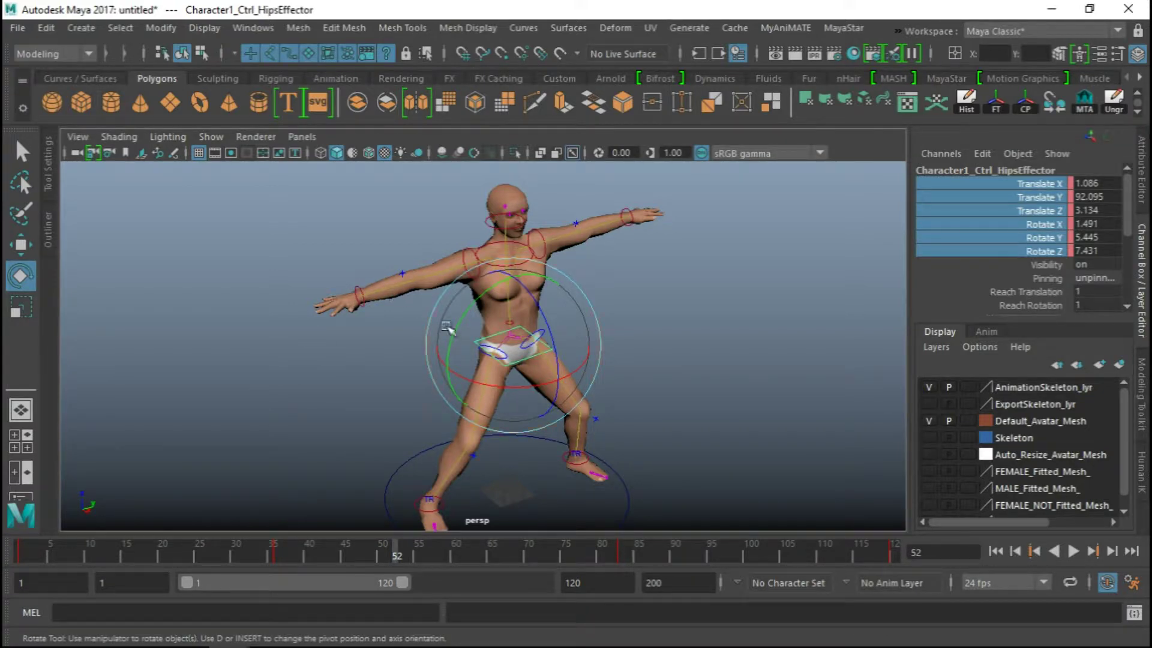
alt+drag(447, 329, 323, 270)
key(ctrl+z)
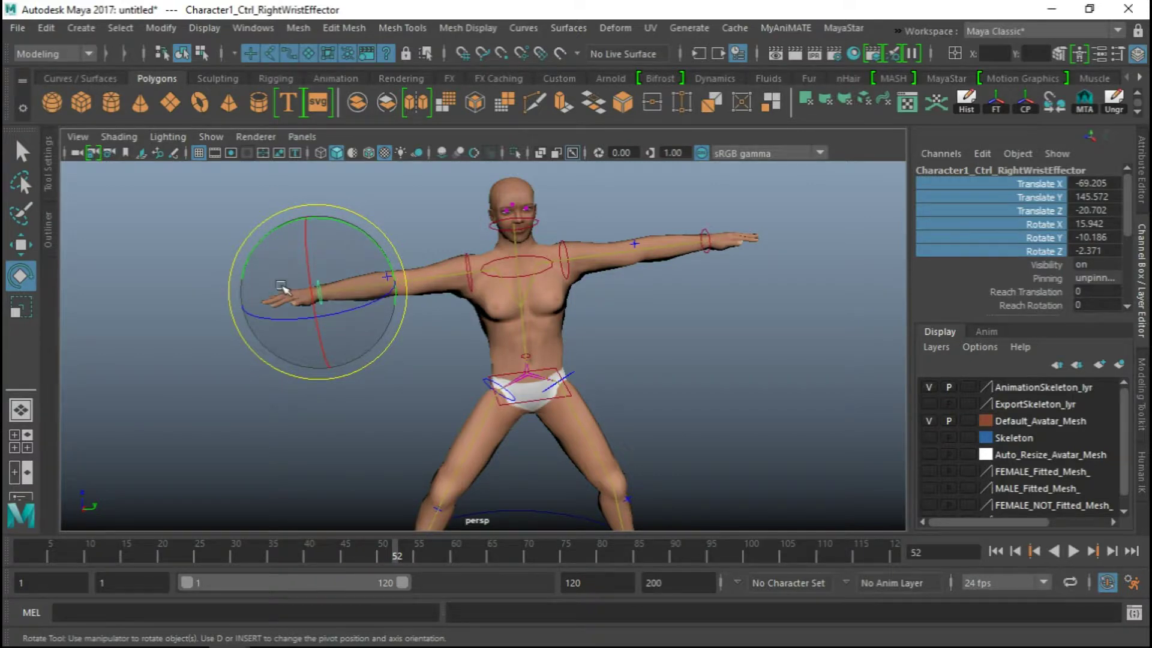
click(1142, 391)
click(1142, 459)
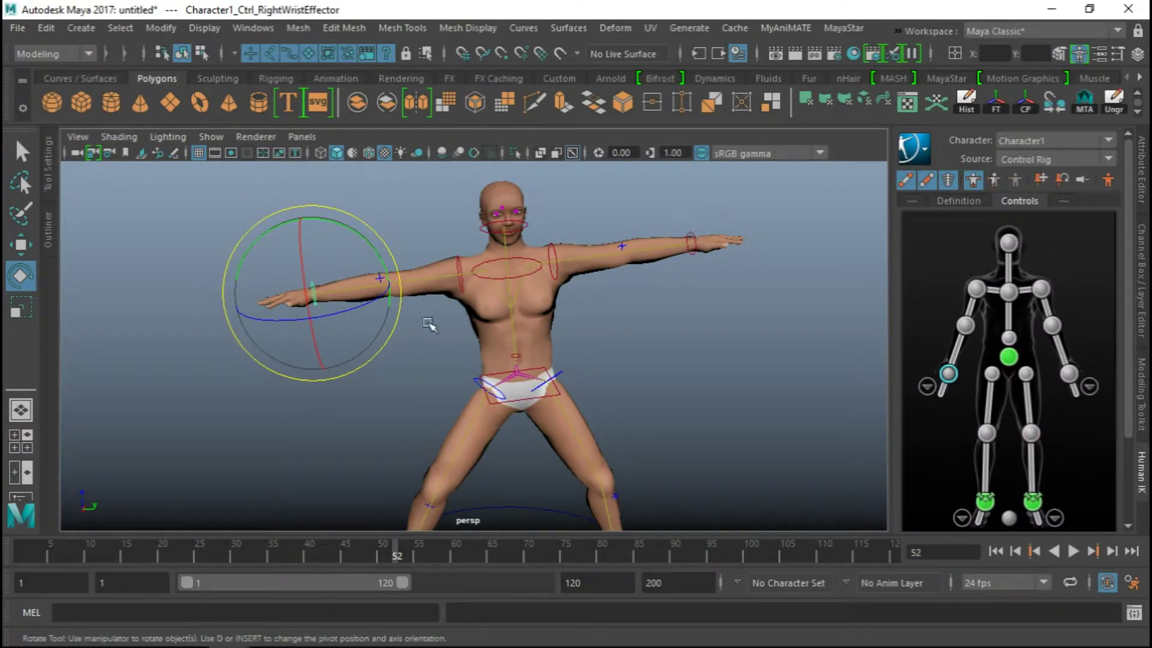
At frame 1, lower the right wrist effector to about -65, 110.7 and 4.8 in Translate X, Y and Z
alt+middle_drag(423, 355, 471, 342)
alt+drag(471, 342, 418, 471)
drag(390, 553, 20, 551)
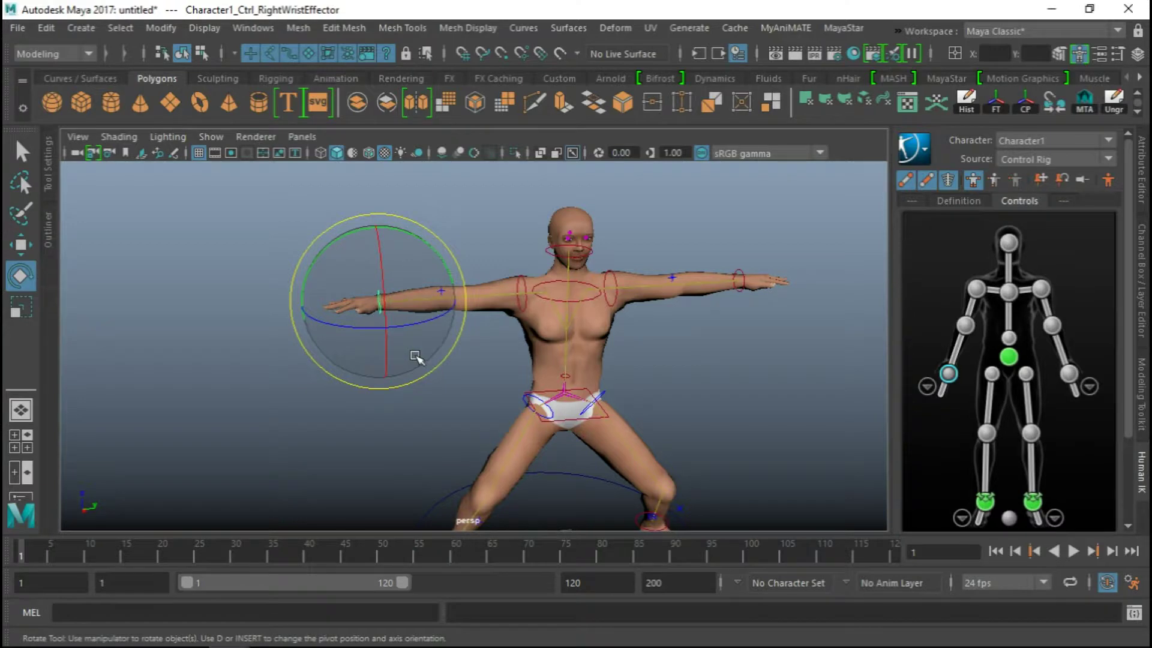
key(w)
drag(414, 300, 422, 351)
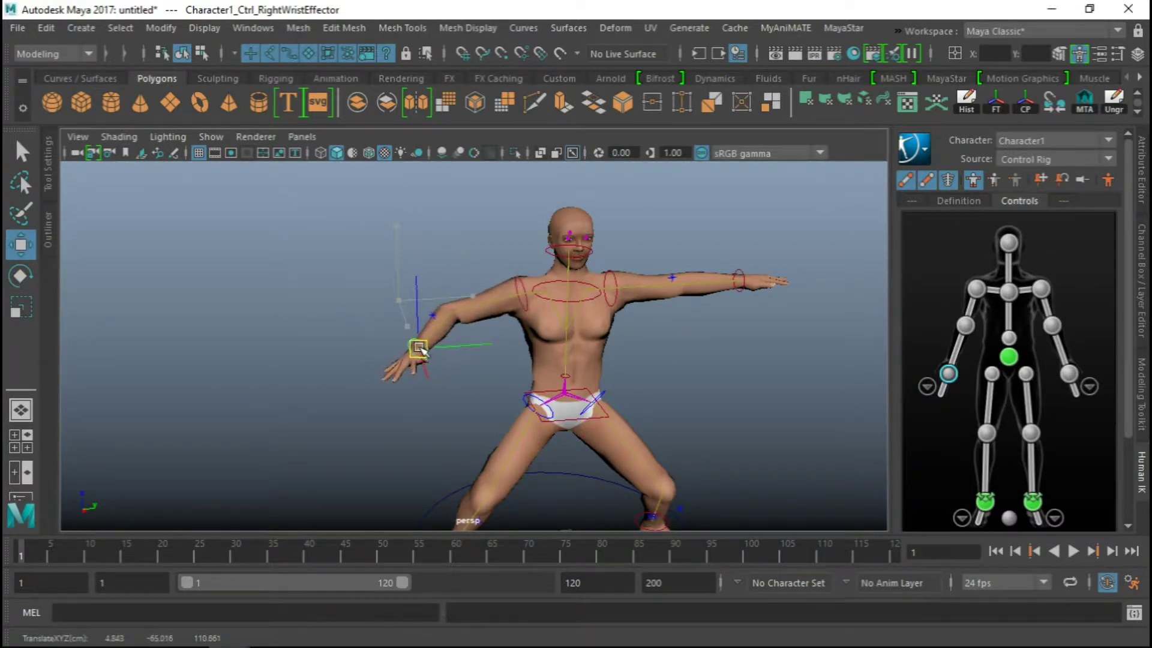
Key the right wrist effector's Translate X through Rotate Z channels at frame 1 and play back the animation
key(s)
click(1142, 262)
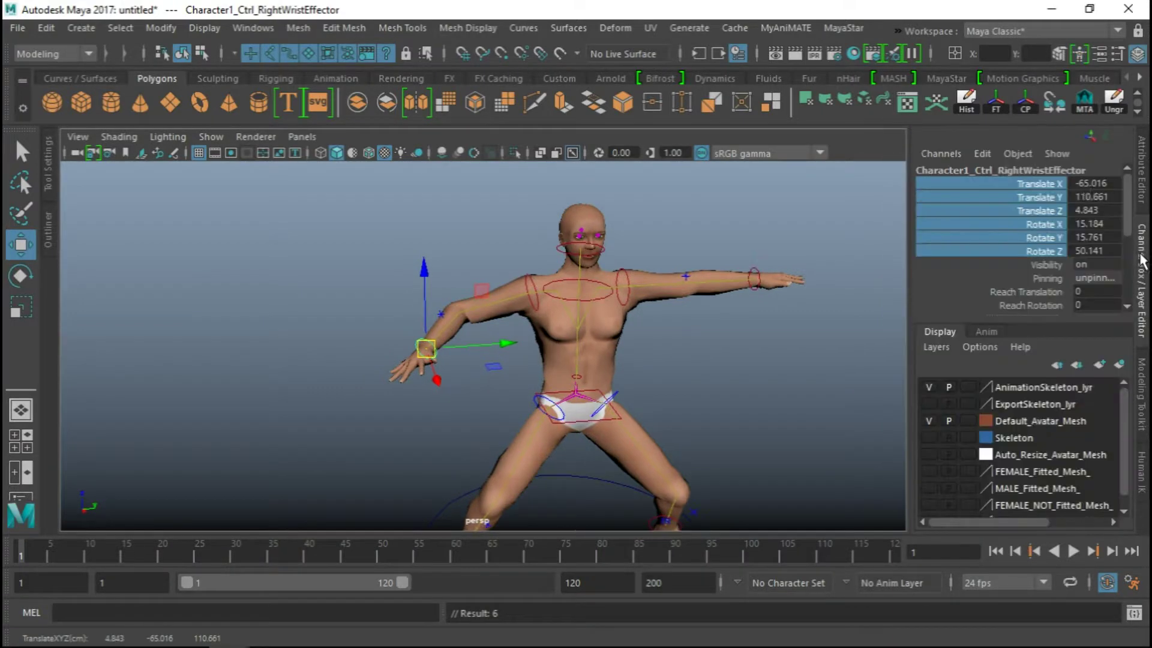
drag(1049, 188, 1044, 249)
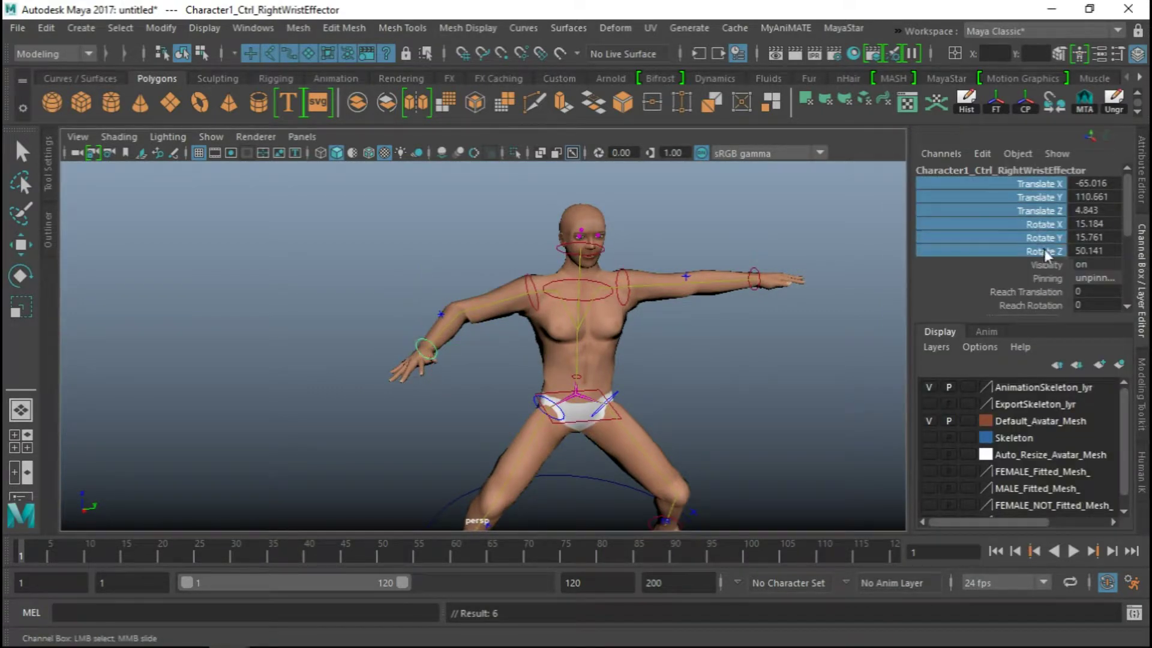
right_click(1040, 218)
click(995, 31)
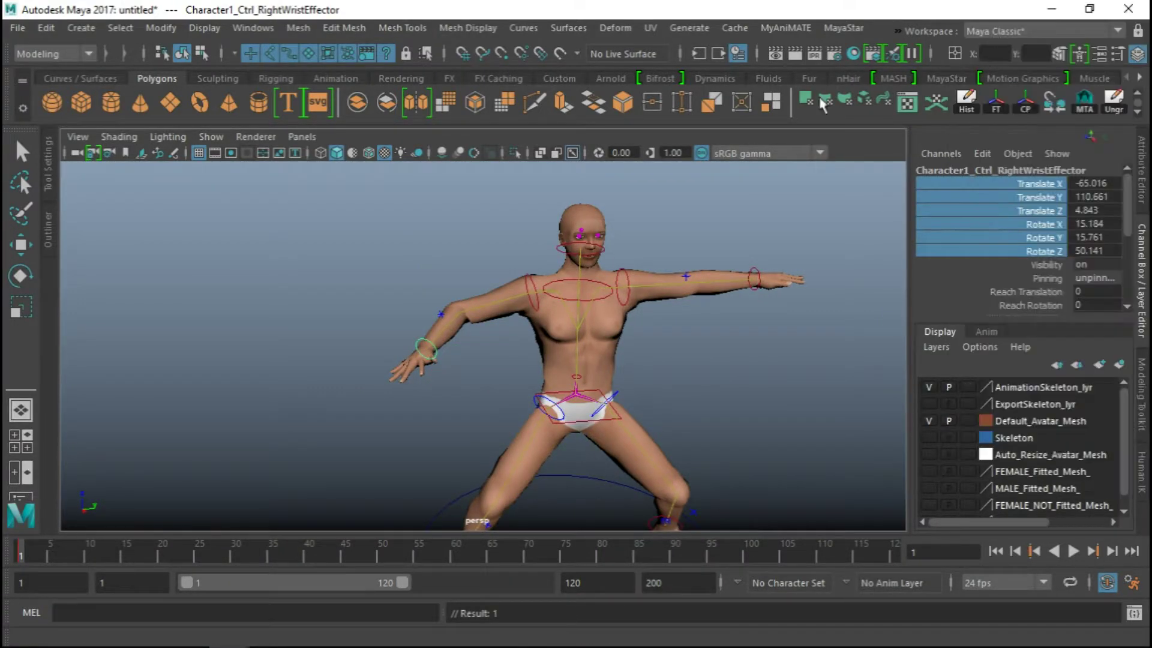
key(alt+v)
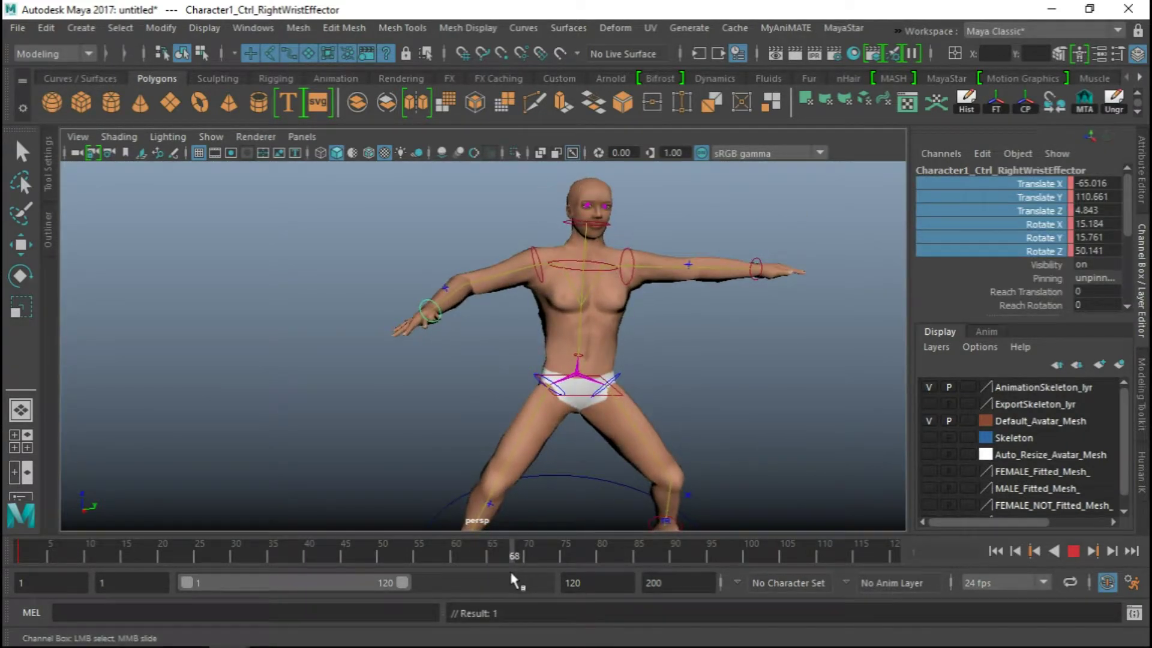
At frame 61, raise the right wrist effector above shoulder height with automatic keyframing on
click(461, 557)
key(w)
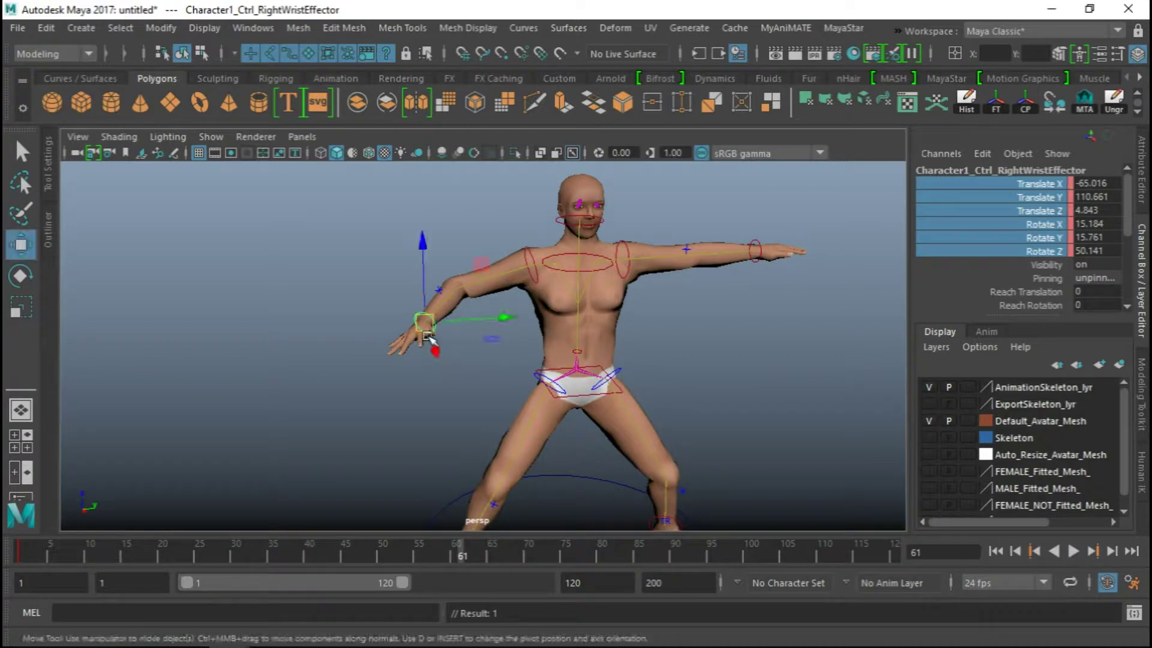
drag(421, 330, 422, 207)
Key the right wrist effector's Translate X through Rotate Z channels at frame 120
click(21, 554)
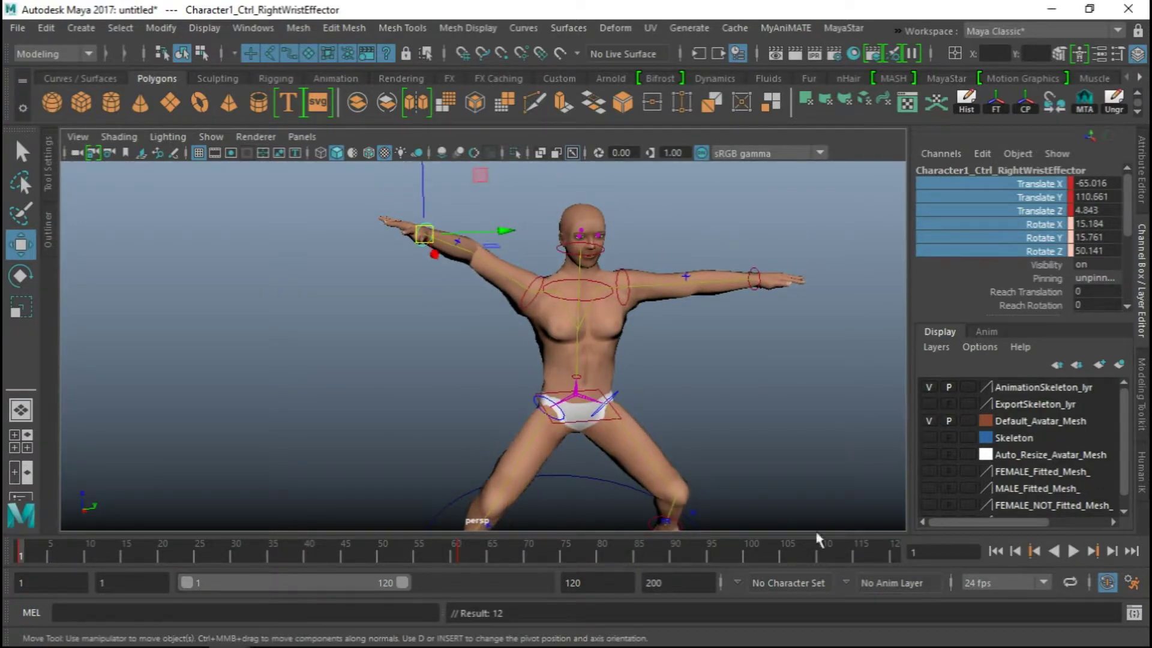
drag(858, 549, 895, 552)
drag(1061, 183, 1059, 250)
right_click(1059, 251)
click(1013, 36)
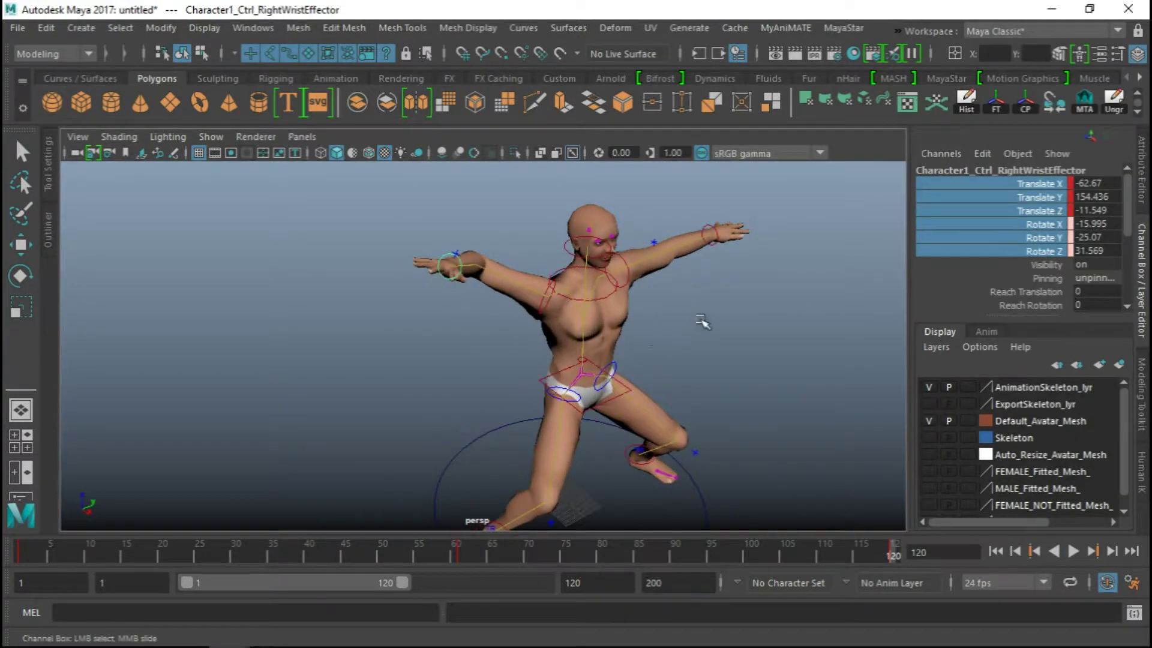
Select the left wrist effector and key its translate and rotate channels at frame 1
alt+drag(702, 322, 658, 343)
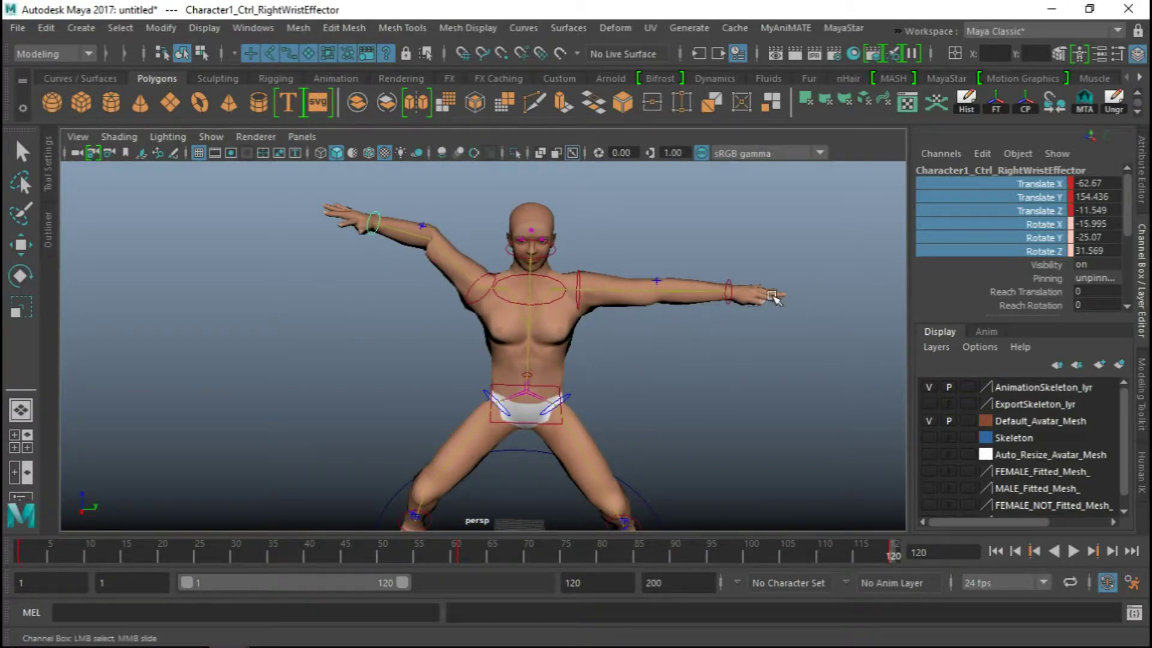
click(727, 276)
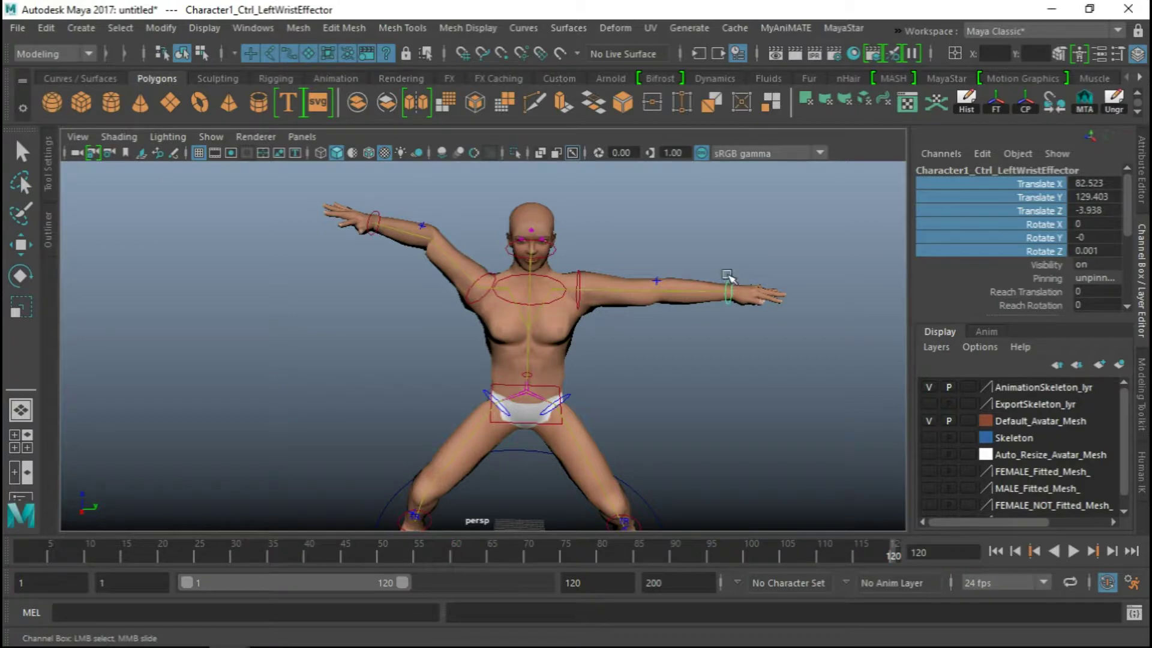
drag(64, 547, 33, 561)
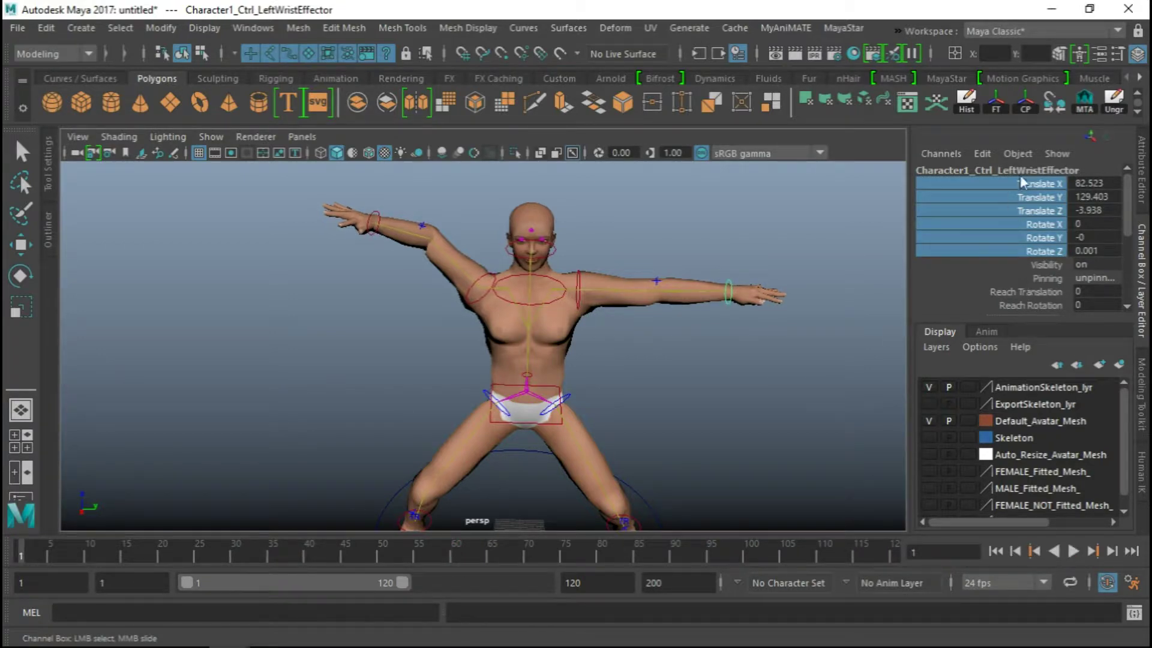
drag(1036, 185, 1043, 252)
right_click(1041, 200)
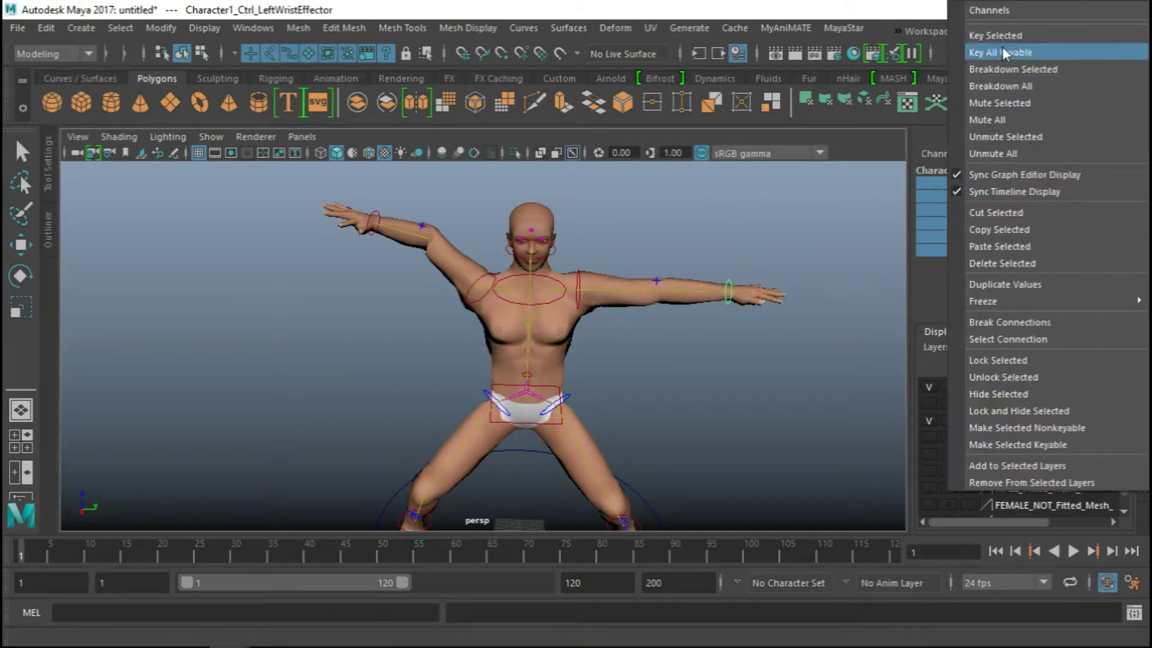
click(999, 51)
Key the left wrist effector's Translate X through Rotate Z channels at frame 7
drag(78, 554, 63, 552)
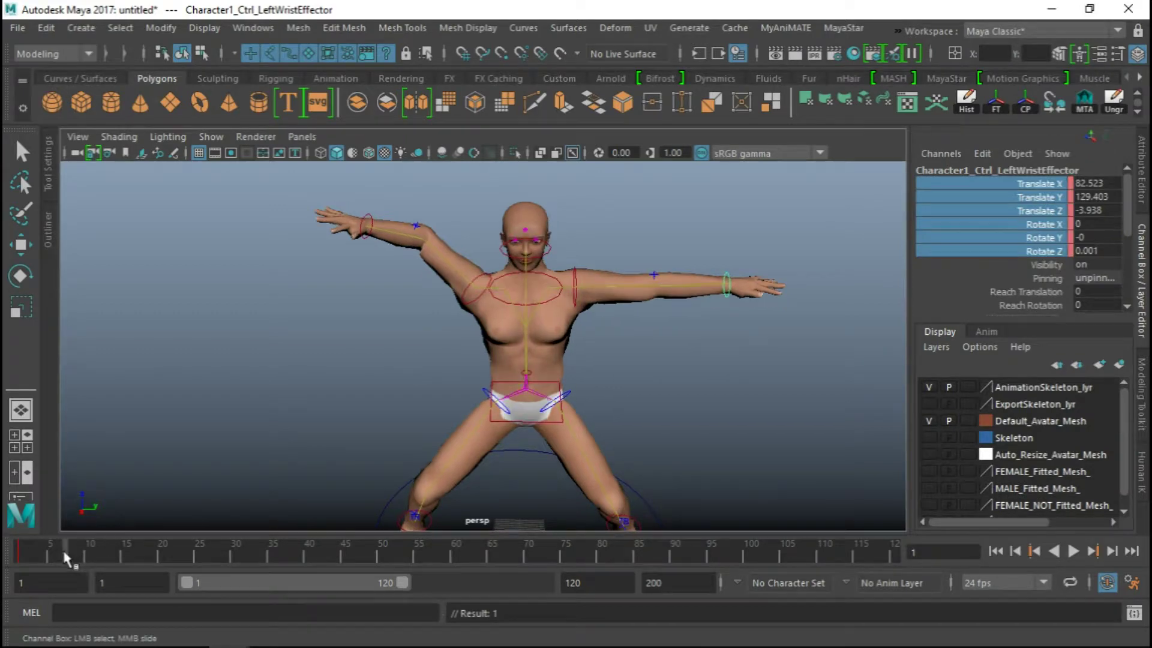
drag(1042, 184, 1046, 249)
right_click(1039, 191)
click(1014, 36)
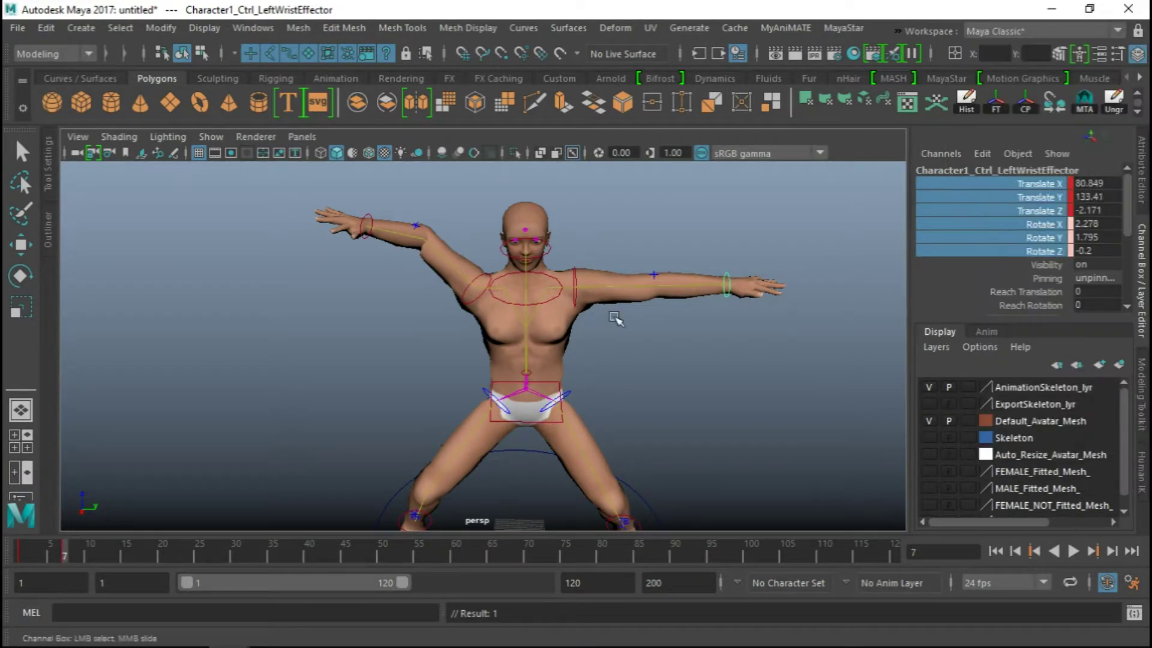
At frame 12, lower the left wrist effector to about 55.2, 105.5 and 18.7 in Translate X, Y and Z and key it
click(105, 556)
key(w)
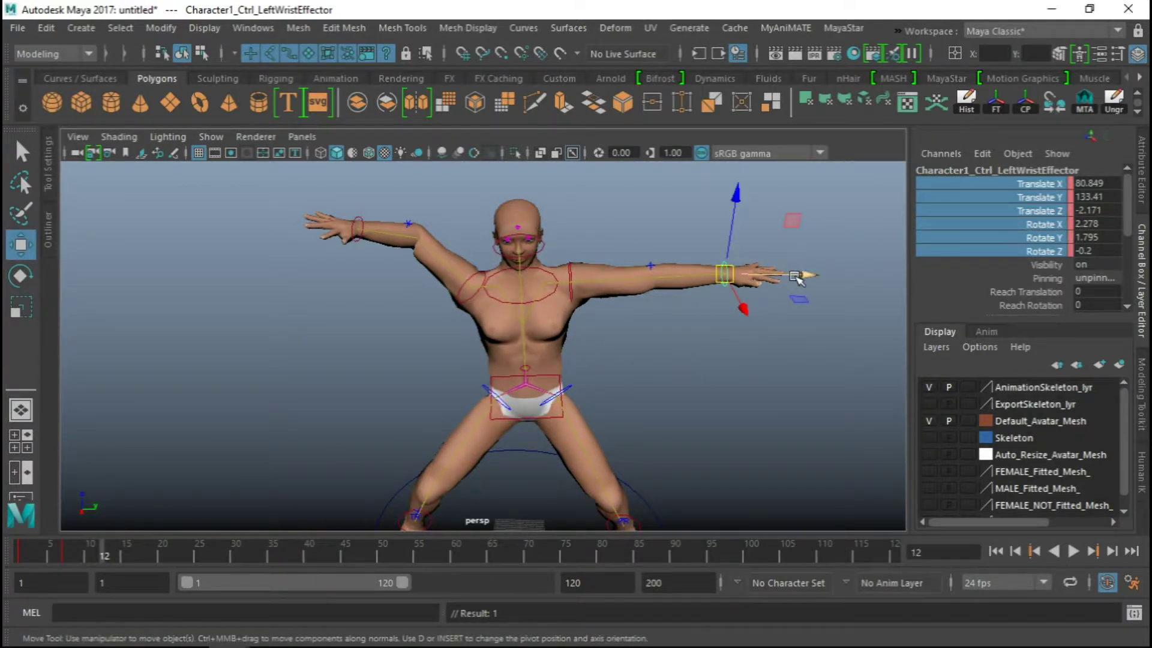
drag(797, 275, 742, 288)
drag(671, 274, 665, 370)
key(s)
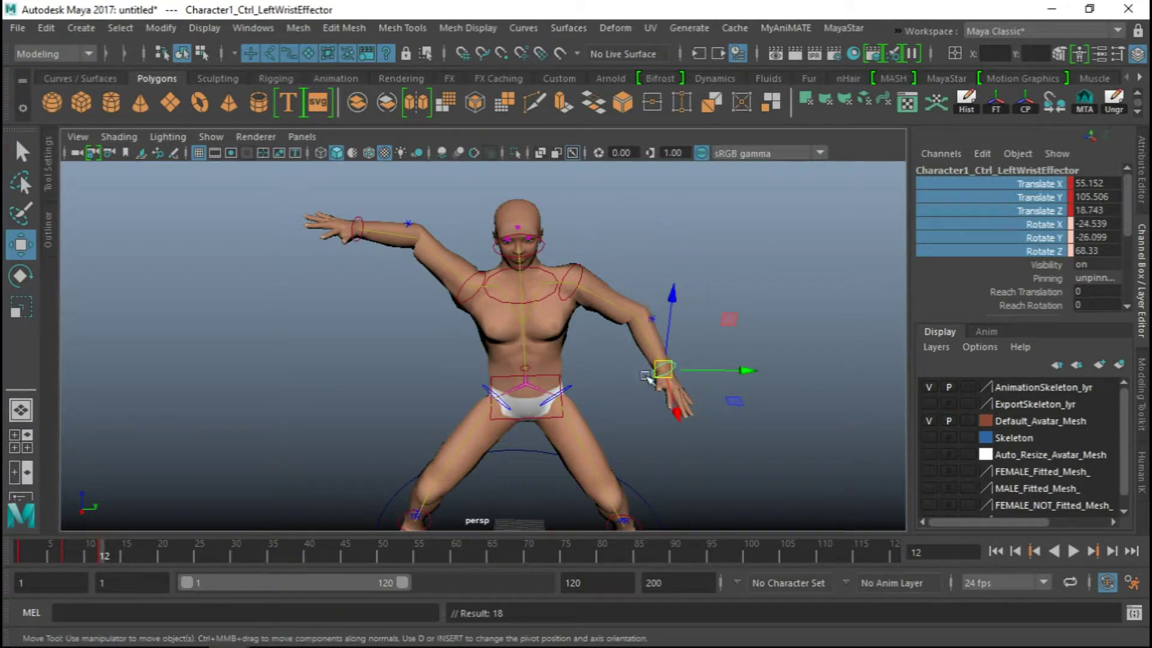
Deselect the effector, open the MyAniMATE animation exporter and set the animation name to HIK_KeyFrame
alt+drag(646, 377, 534, 367)
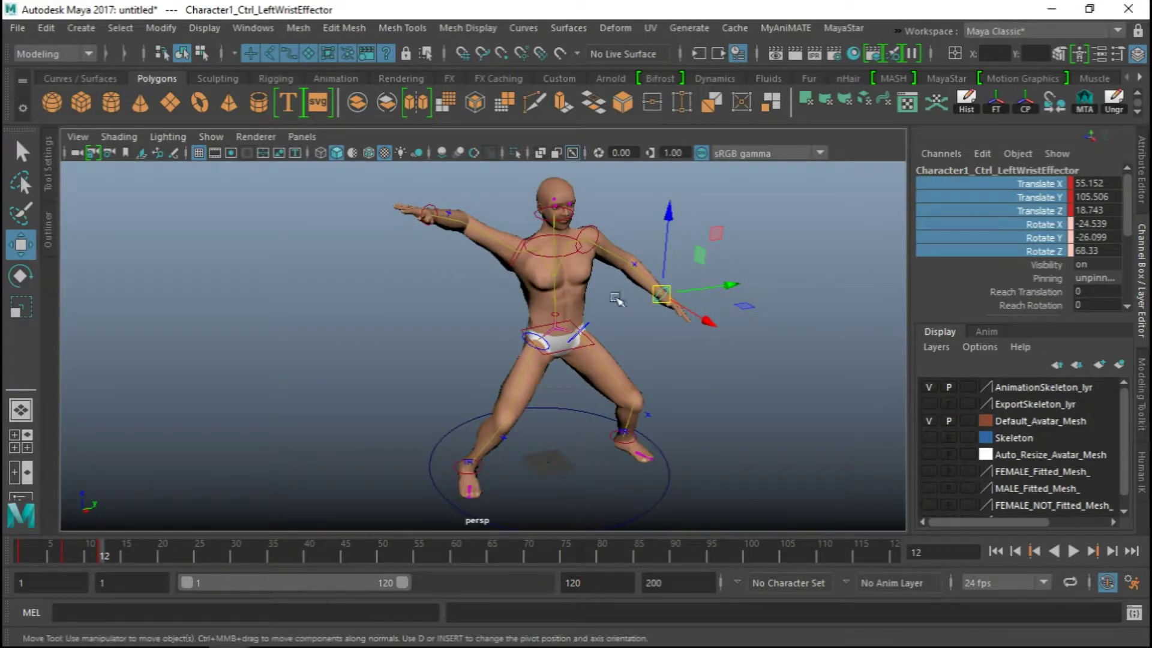
click(750, 180)
click(783, 28)
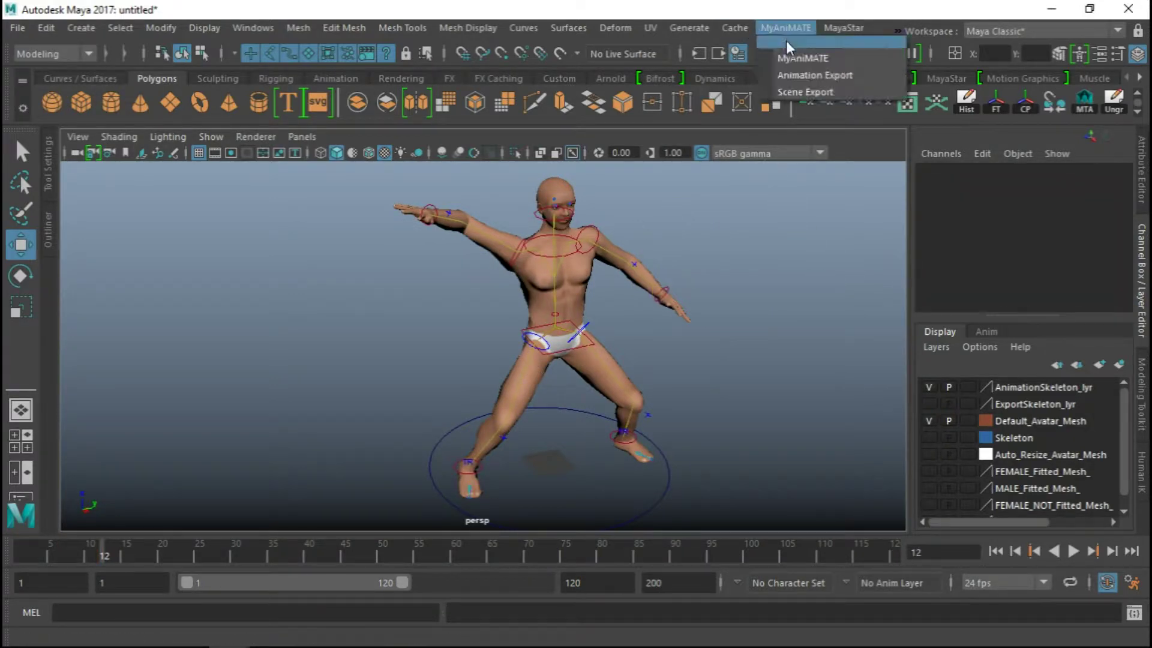
click(800, 72)
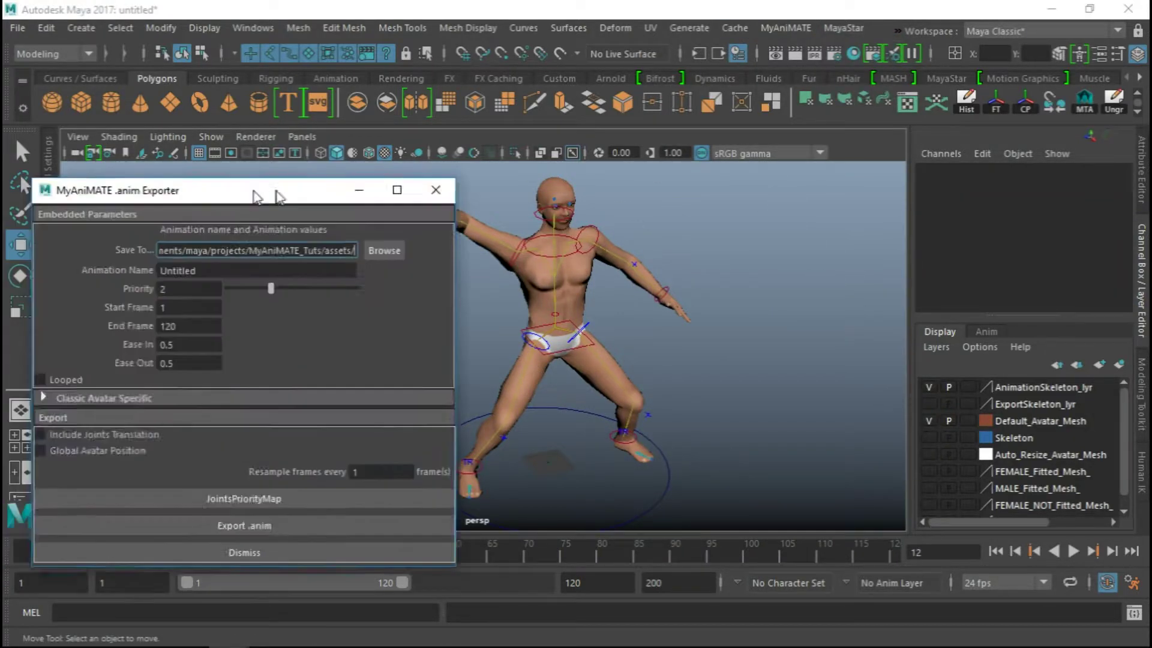
drag(257, 190, 906, 162)
drag(848, 242, 688, 248)
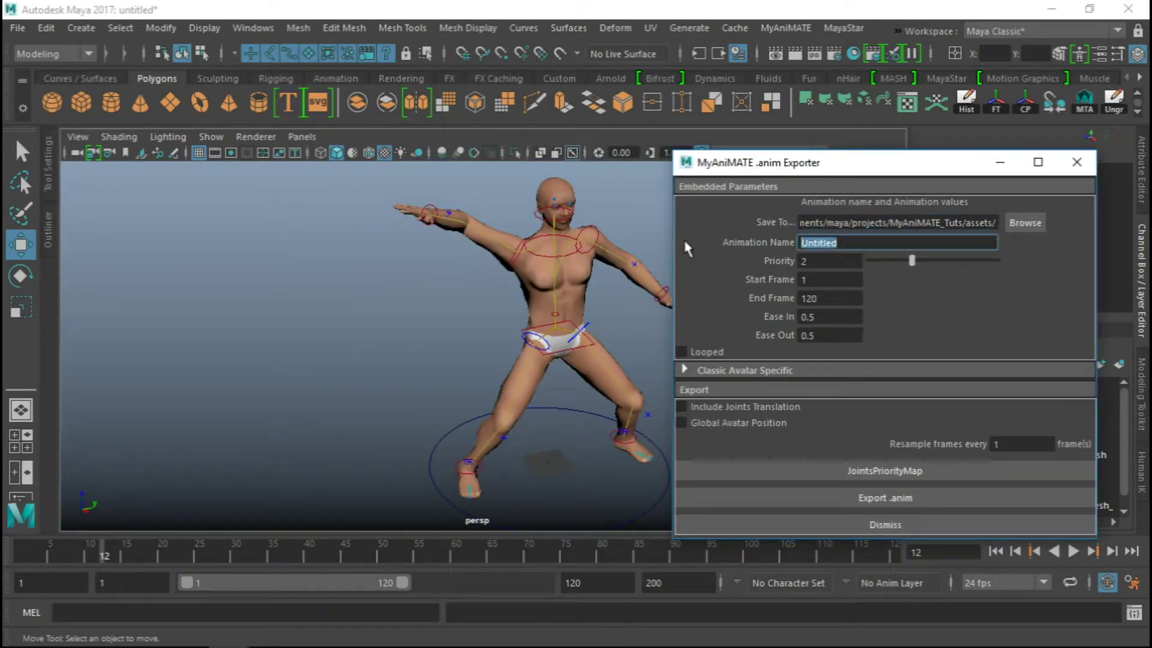
text(Hi)
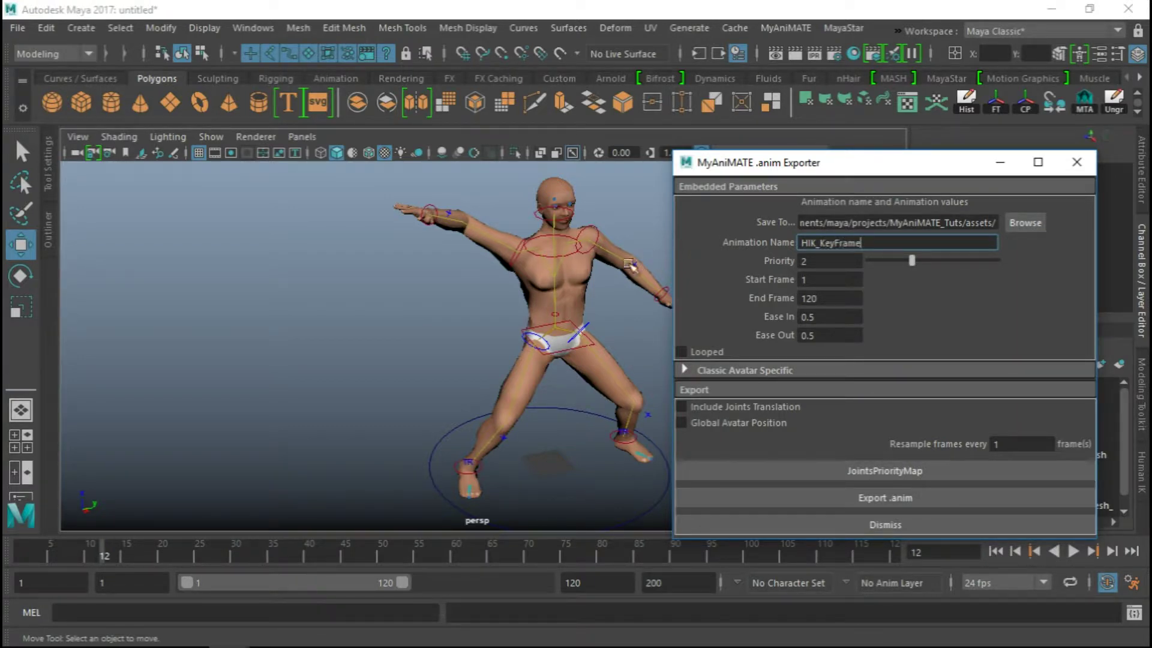
Enable looping over frames 1 to 120 in the exporter and export HIK_KeyFrame as an .anim file
click(711, 369)
click(706, 353)
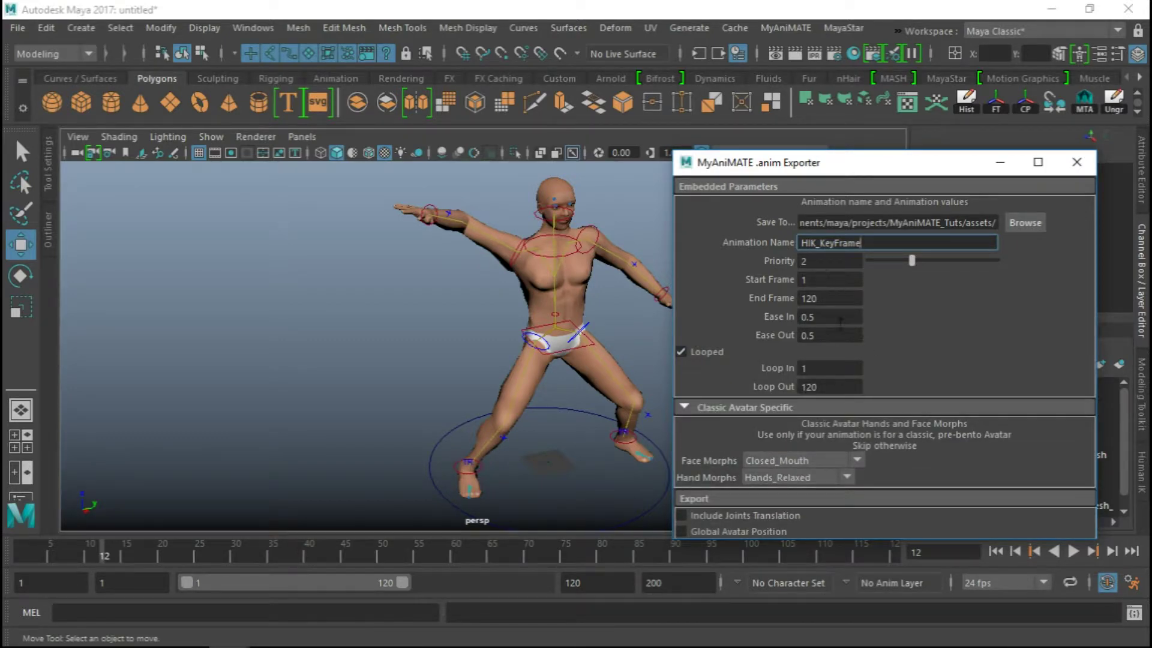
click(700, 414)
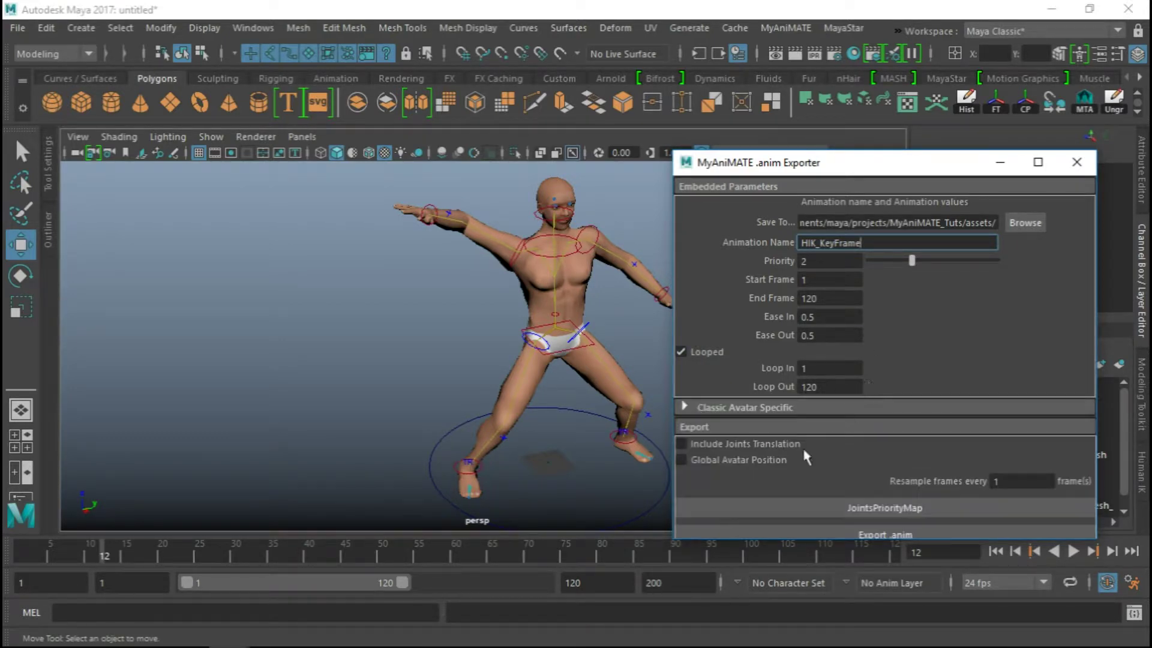
drag(840, 162, 822, 72)
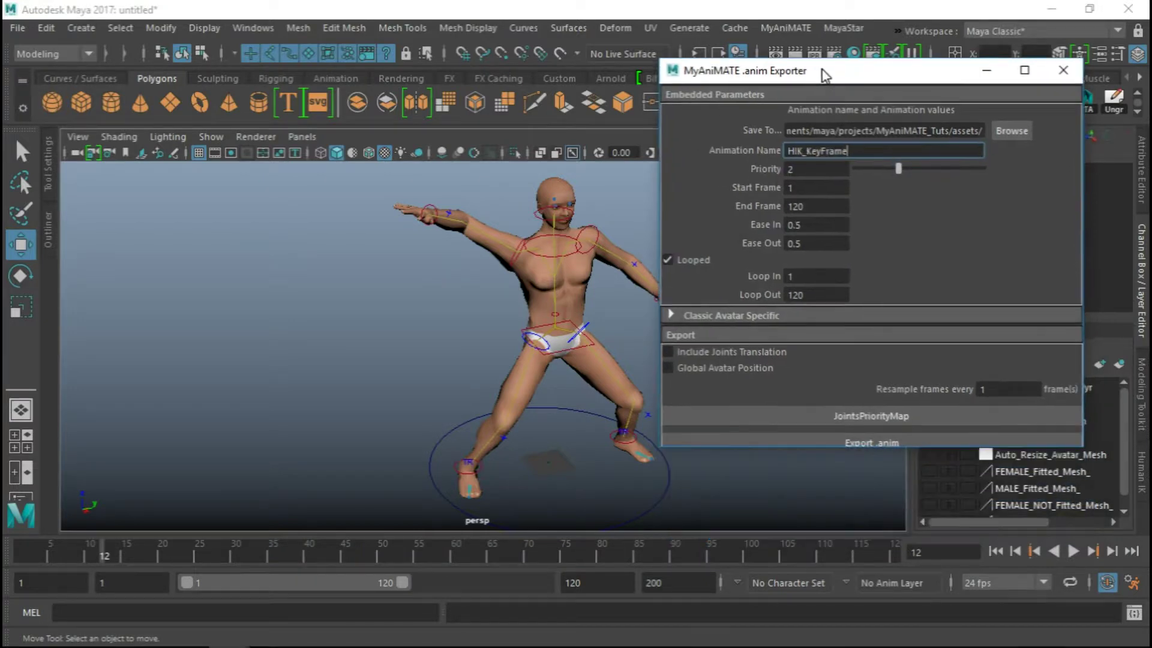
click(877, 442)
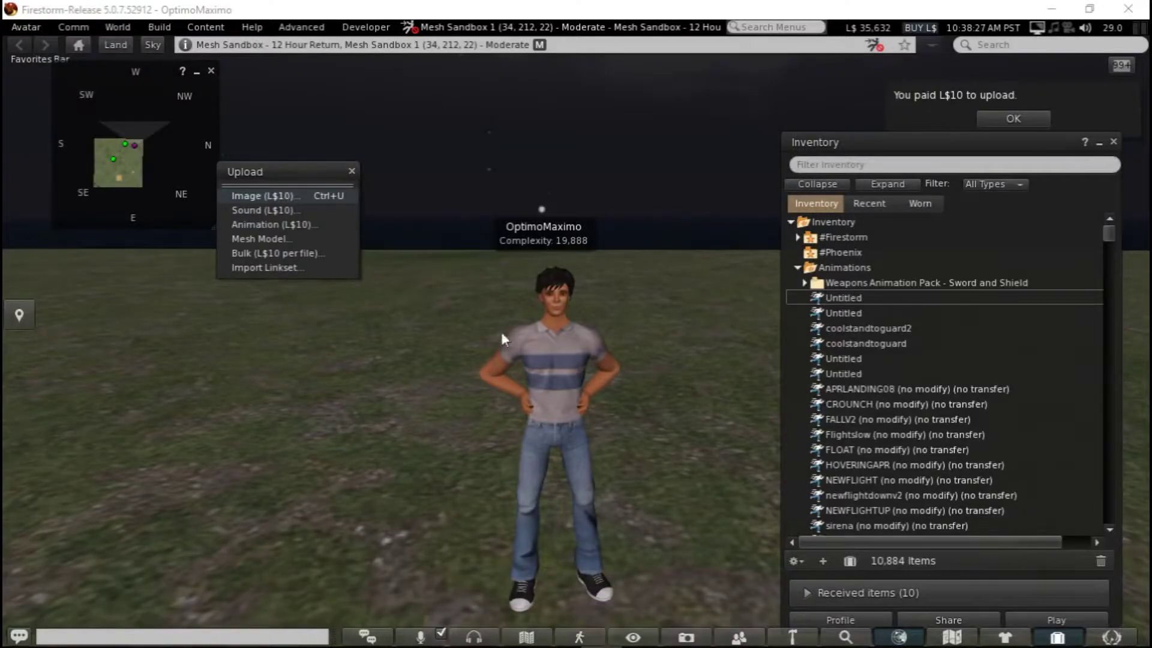
In the Firestorm viewer, dismiss the upload payment notice and clear the view around the avatar by closing the minimap
scroll(521, 341, down, 3)
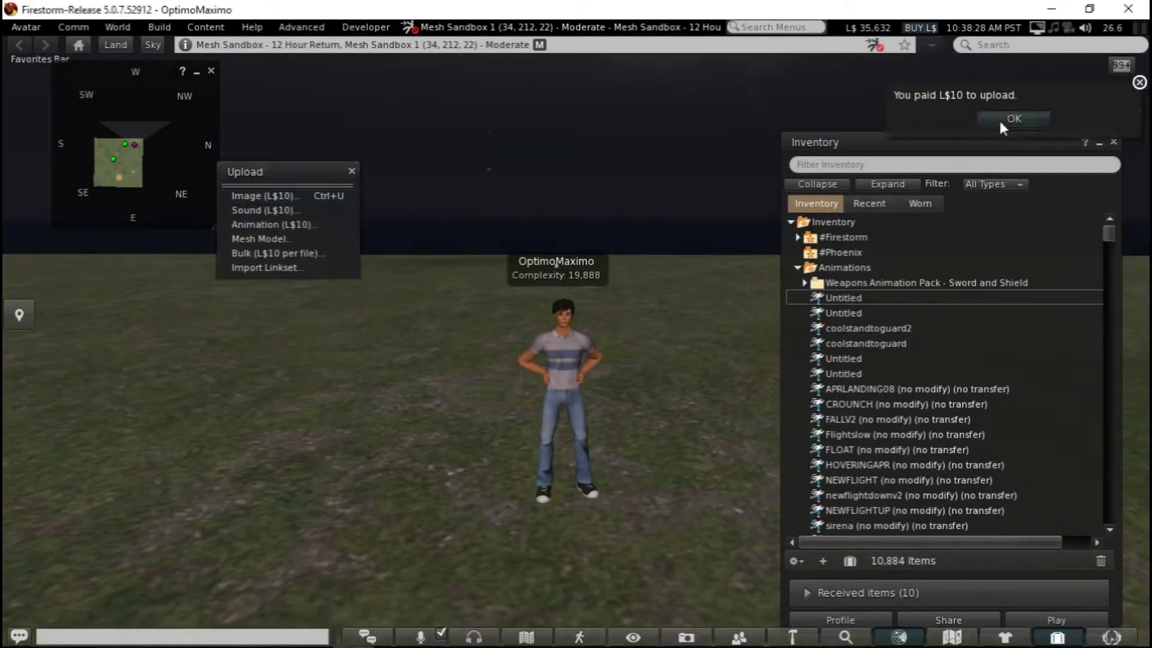
click(1000, 120)
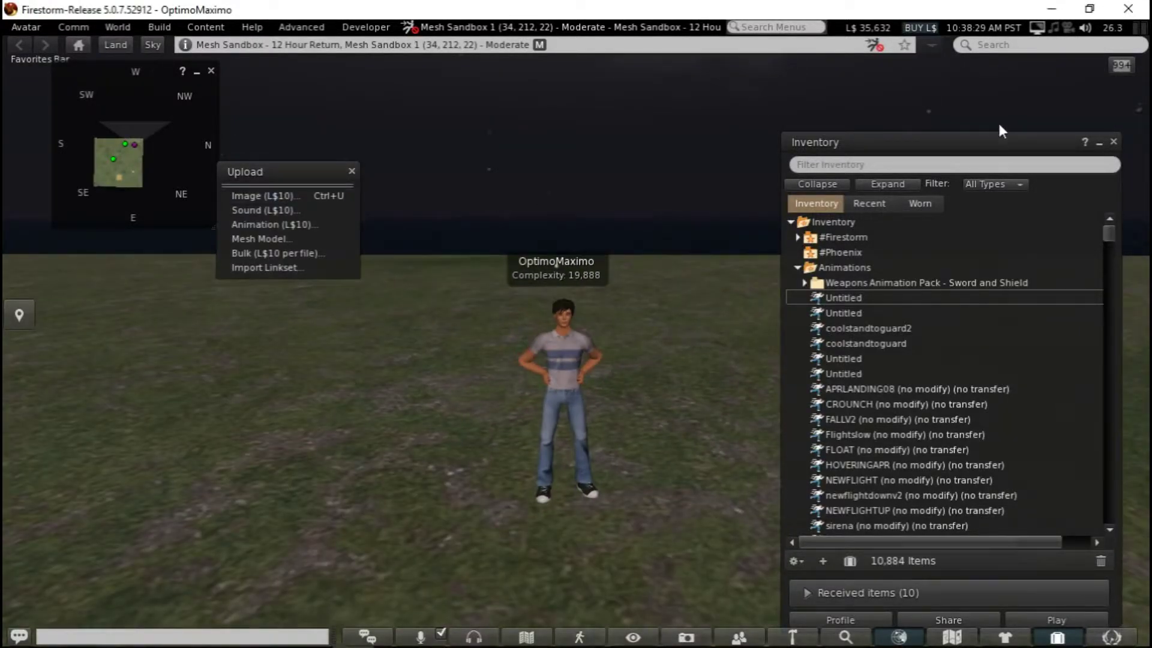
drag(276, 177, 157, 177)
click(211, 72)
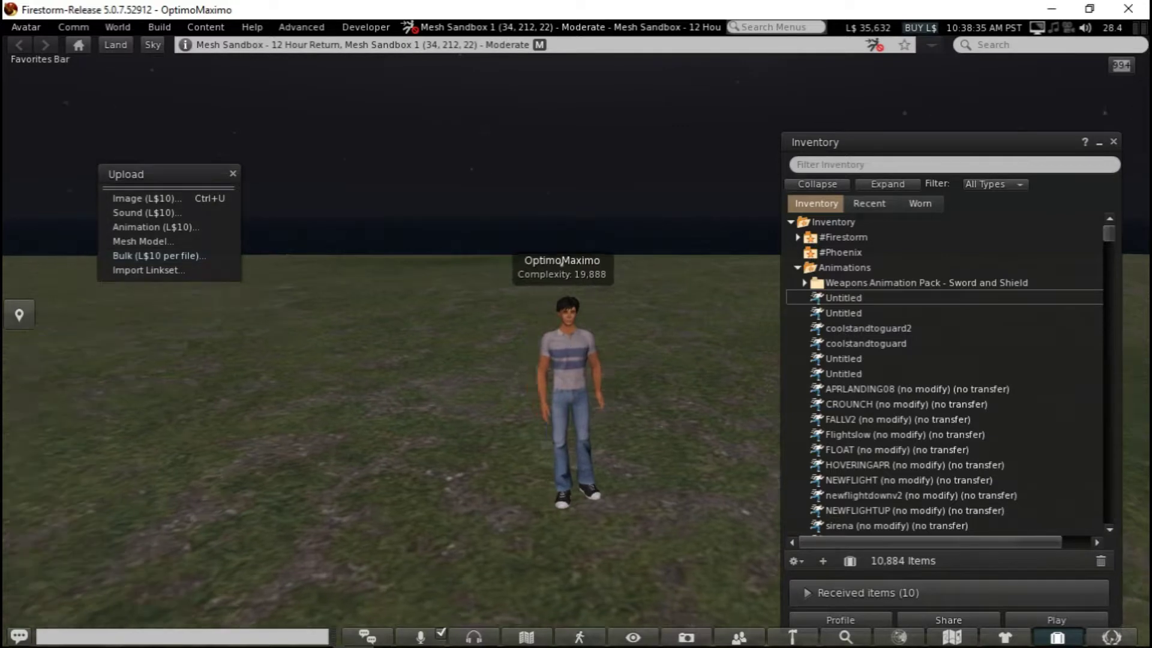
scroll(571, 347, up, 2)
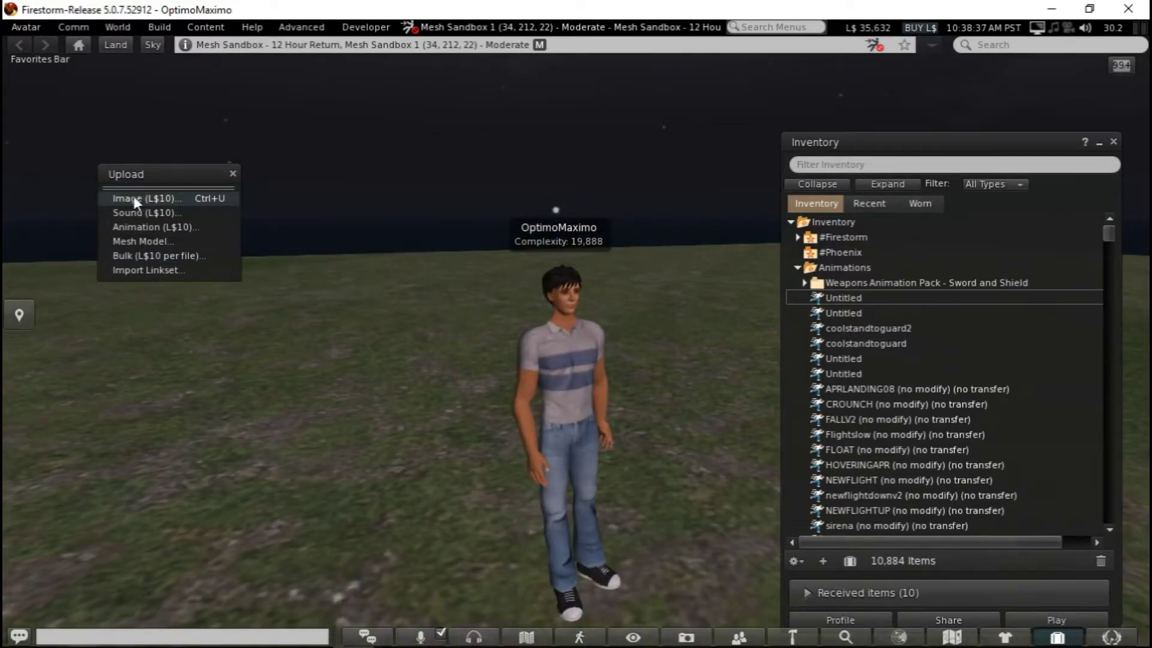
Upload the animation file JustSkeleton.anim from the MyAniMATE_Tuts assets folder for L$10
click(145, 227)
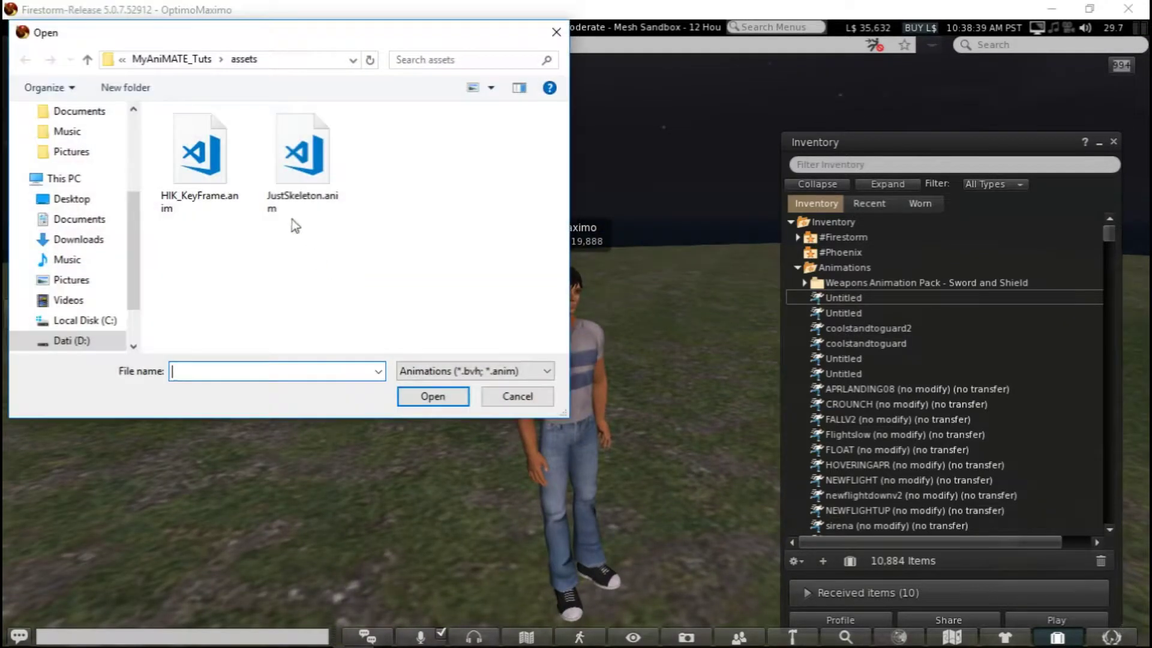
click(297, 153)
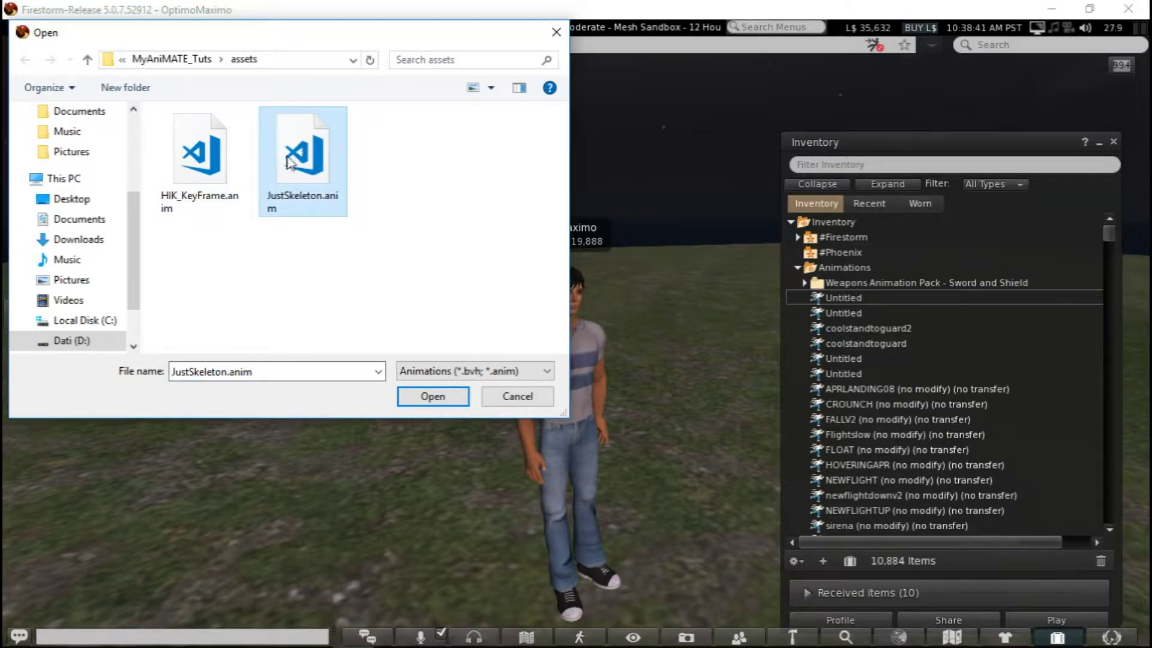
click(427, 399)
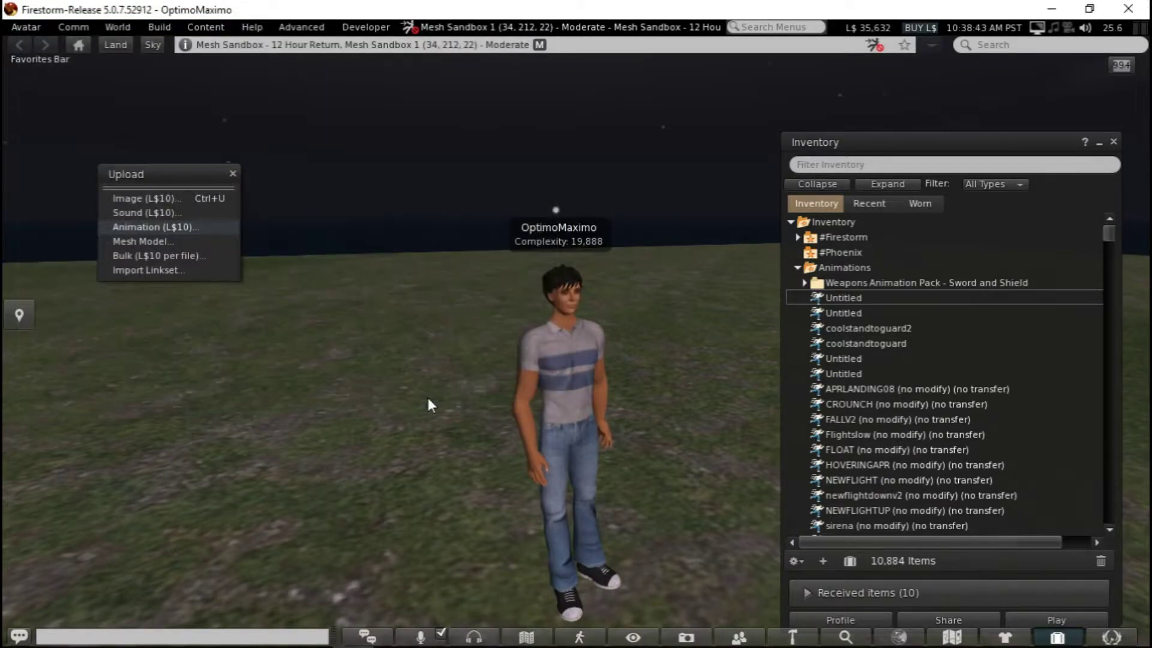
click(545, 397)
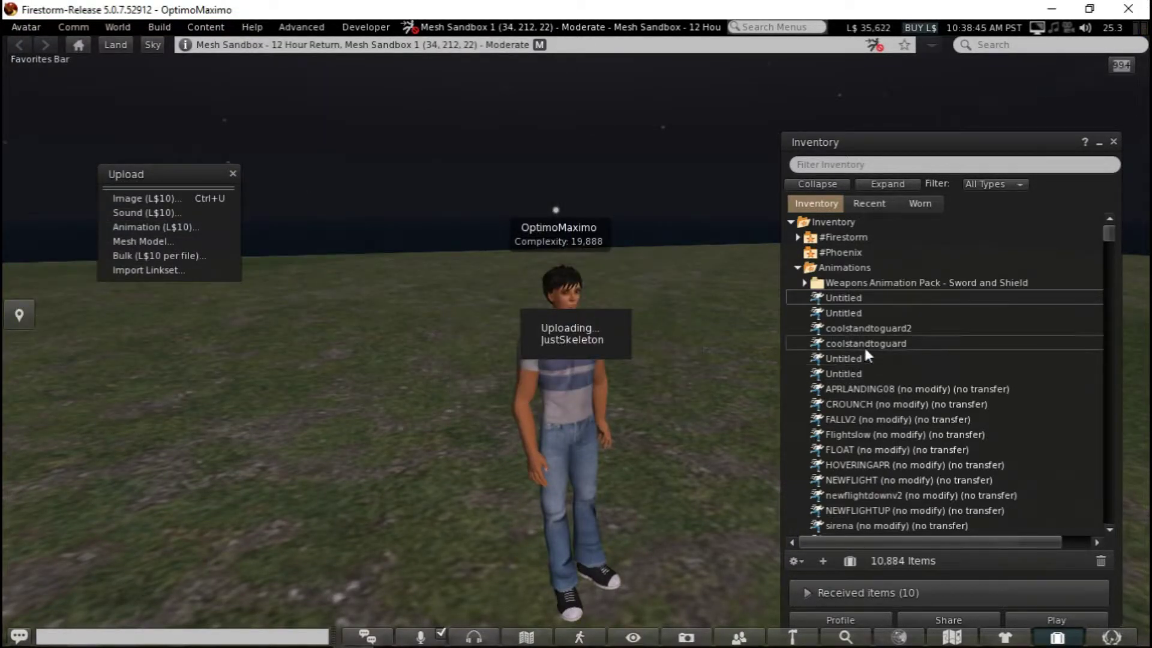
Preview the uploaded JustSkeleton animation locally on the avatar, stop it and close its preview window
double_click(854, 299)
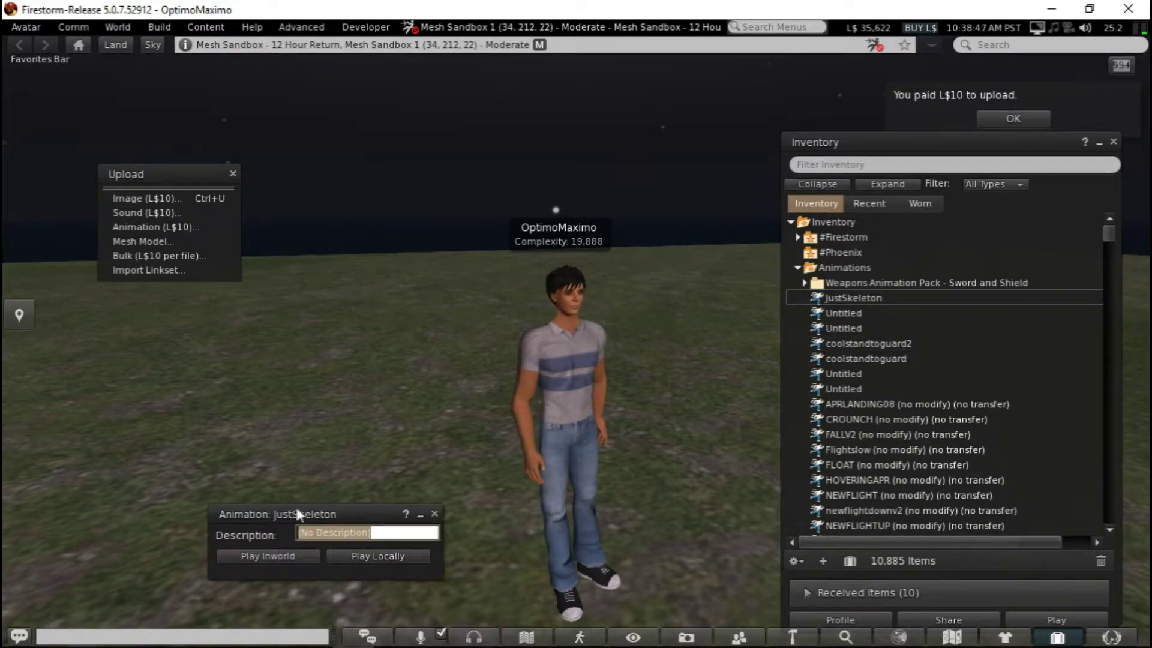
drag(298, 515, 259, 377)
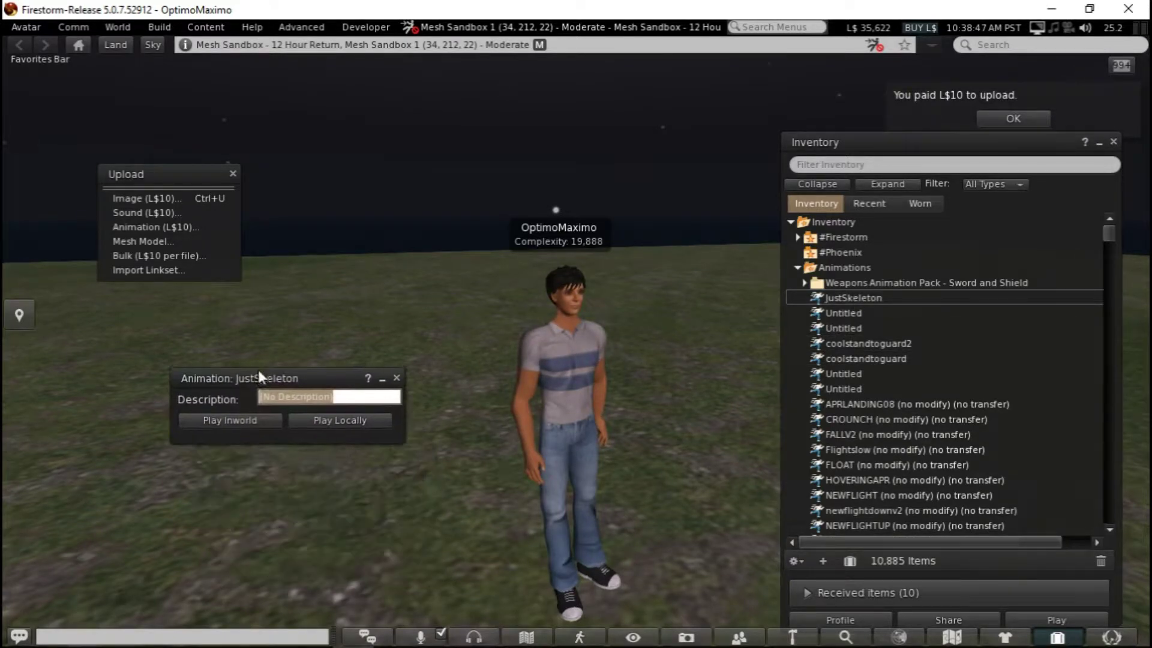
click(327, 418)
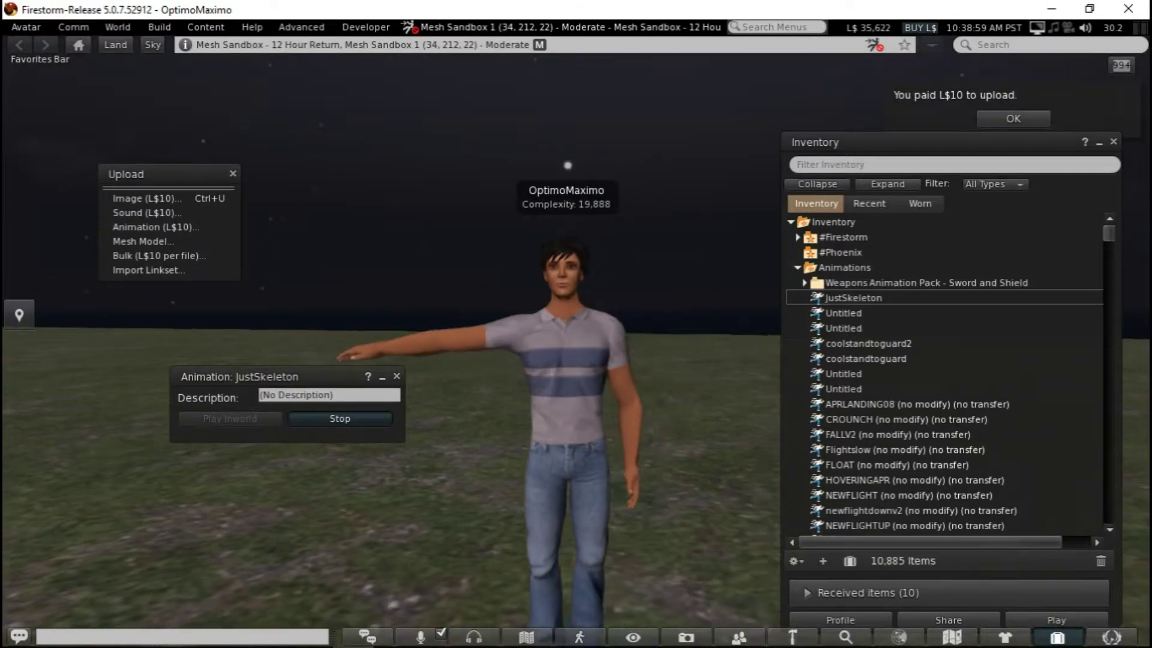
click(359, 415)
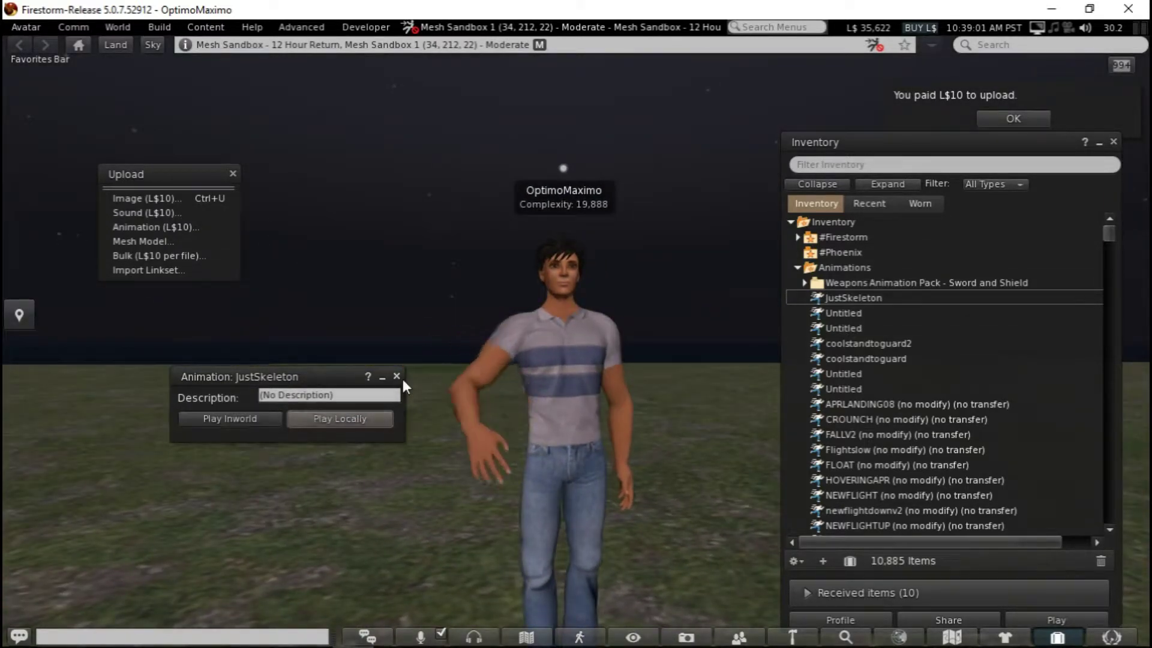
click(397, 377)
Upload HIK_KeyFrame.anim for L$10 and play the new HIK_KeyFrame inventory animation locally on the avatar
click(142, 226)
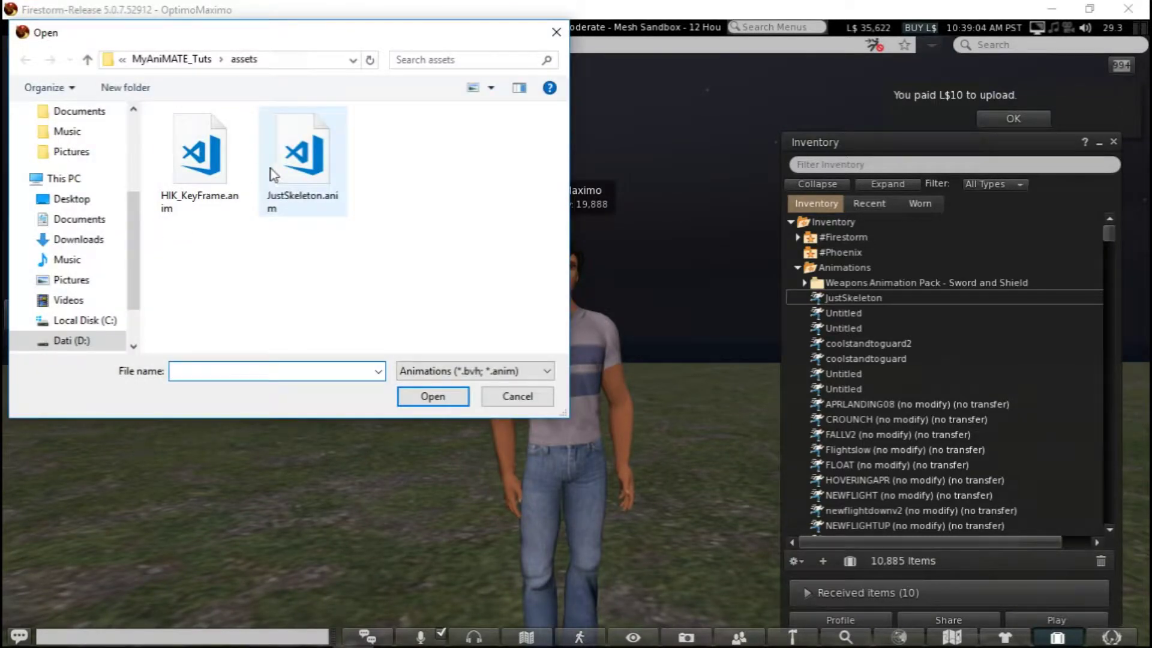
double_click(195, 159)
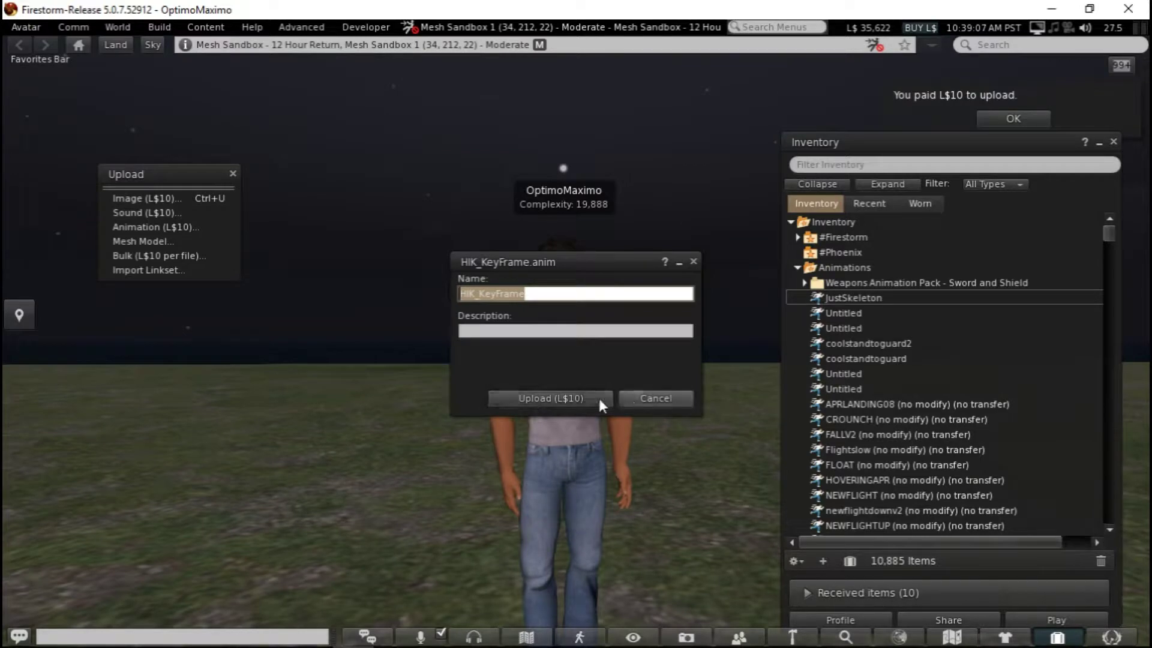
click(599, 399)
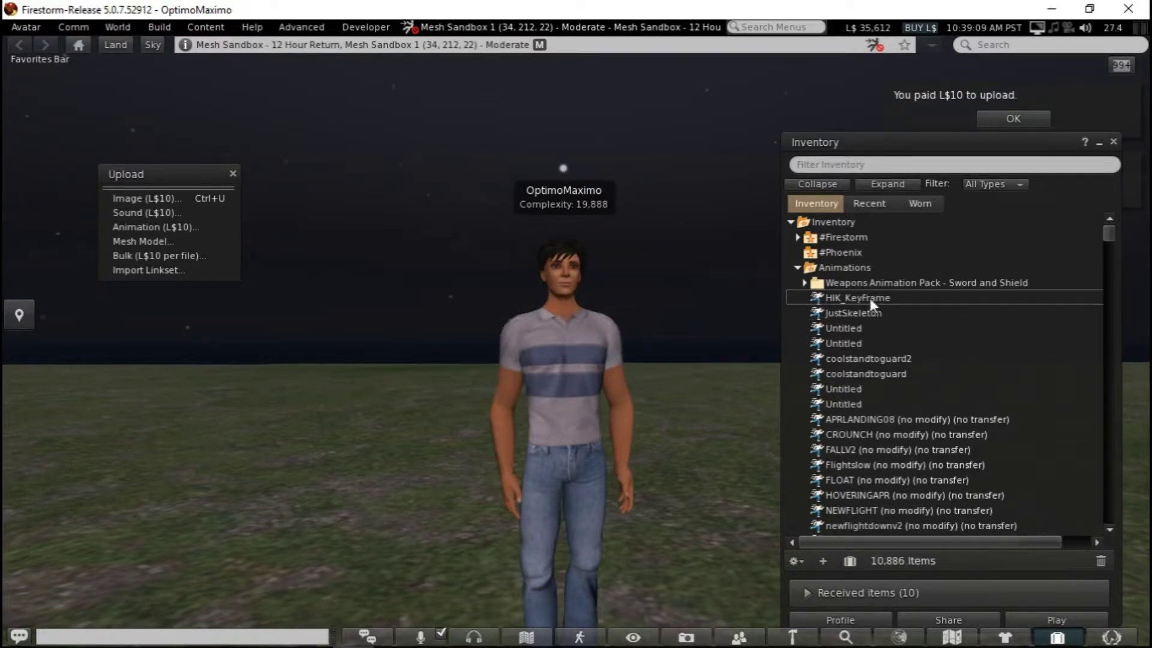
double_click(870, 299)
click(336, 418)
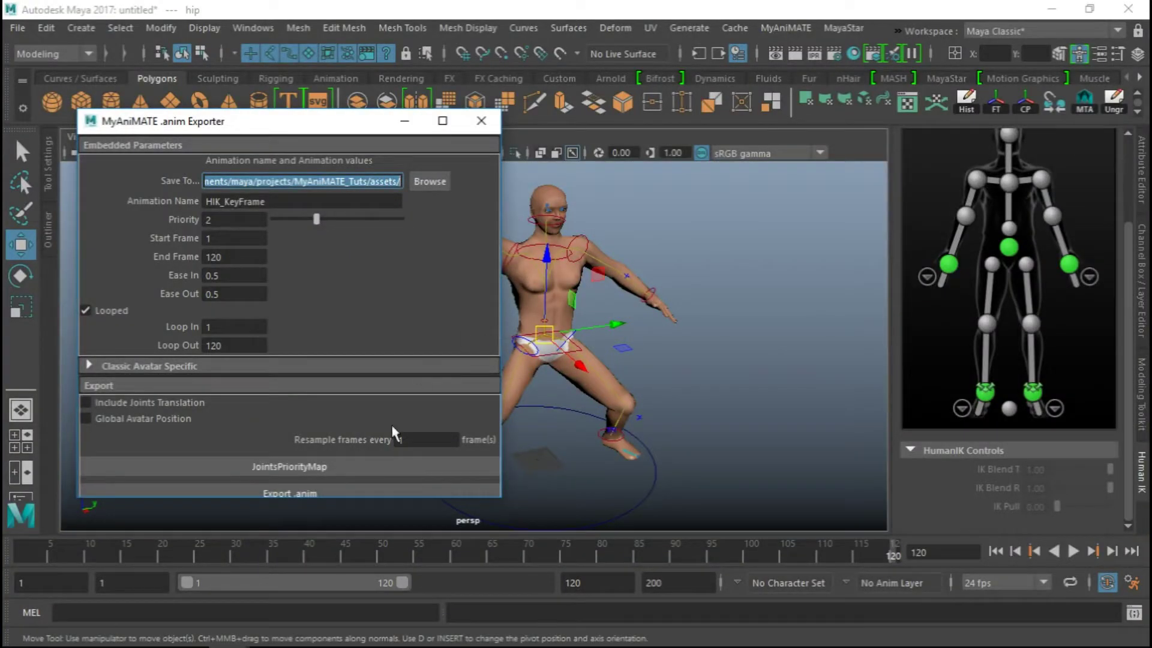
In Maya, play back the animation and inspect the pose at frame 40 from above, closing the exporter before returning to Firestorm
key(alt+v)
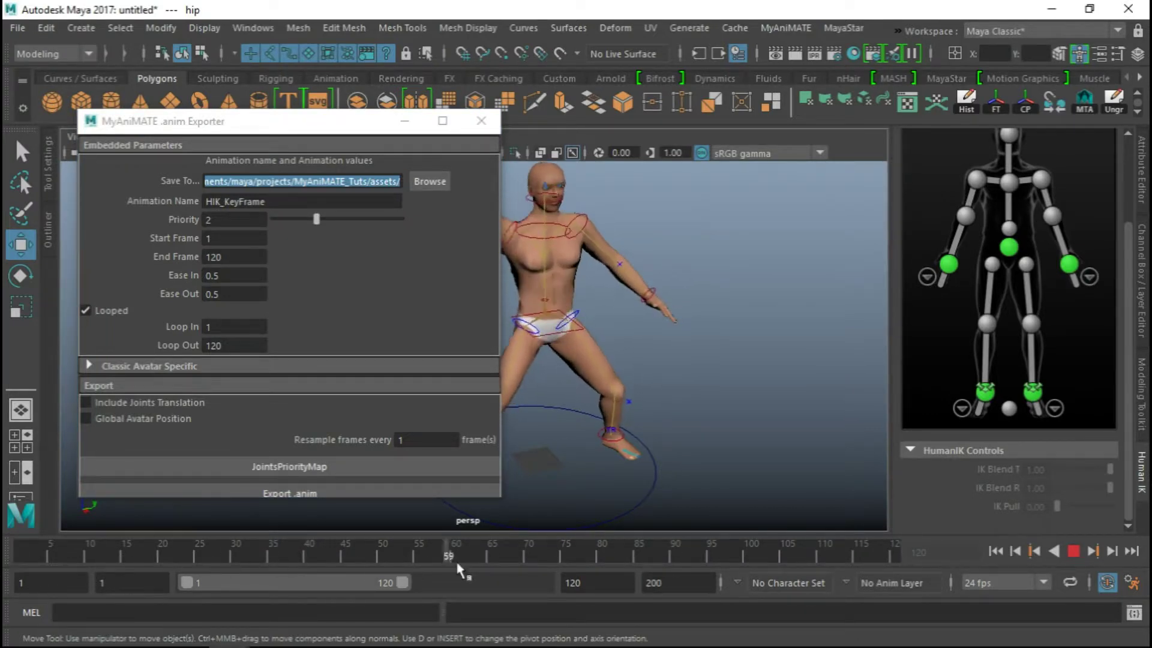
mouse_move(458, 564)
mouse_down()
mouse_move(761, 564)
mouse_move(309, 564)
mouse_up()
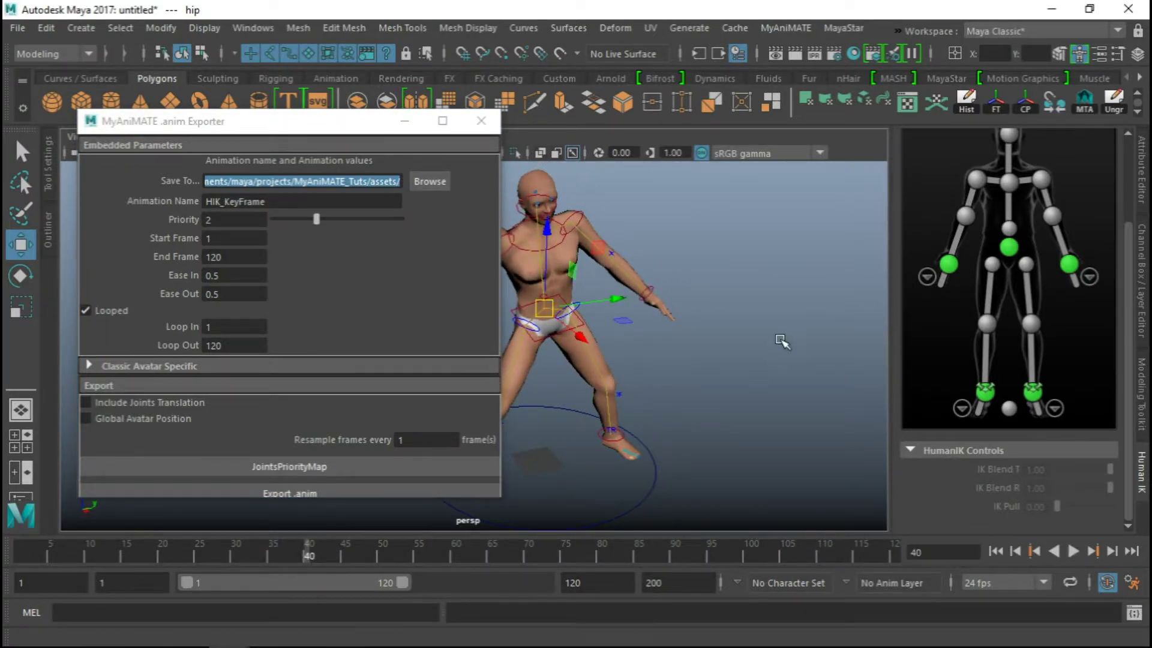
alt+drag(782, 342, 751, 368)
mouse_move(751, 368)
alt+middle_down()
mouse_move(767, 376)
mouse_move(734, 362)
alt+middle_up()
alt+right_drag(735, 362, 690, 336)
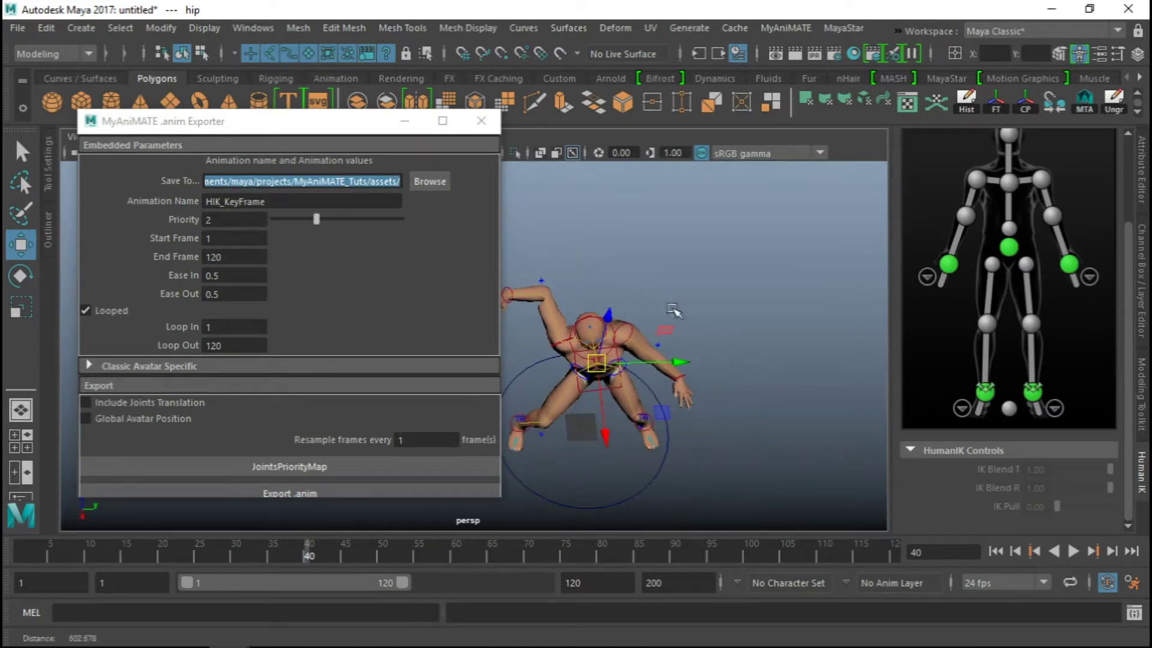
click(481, 120)
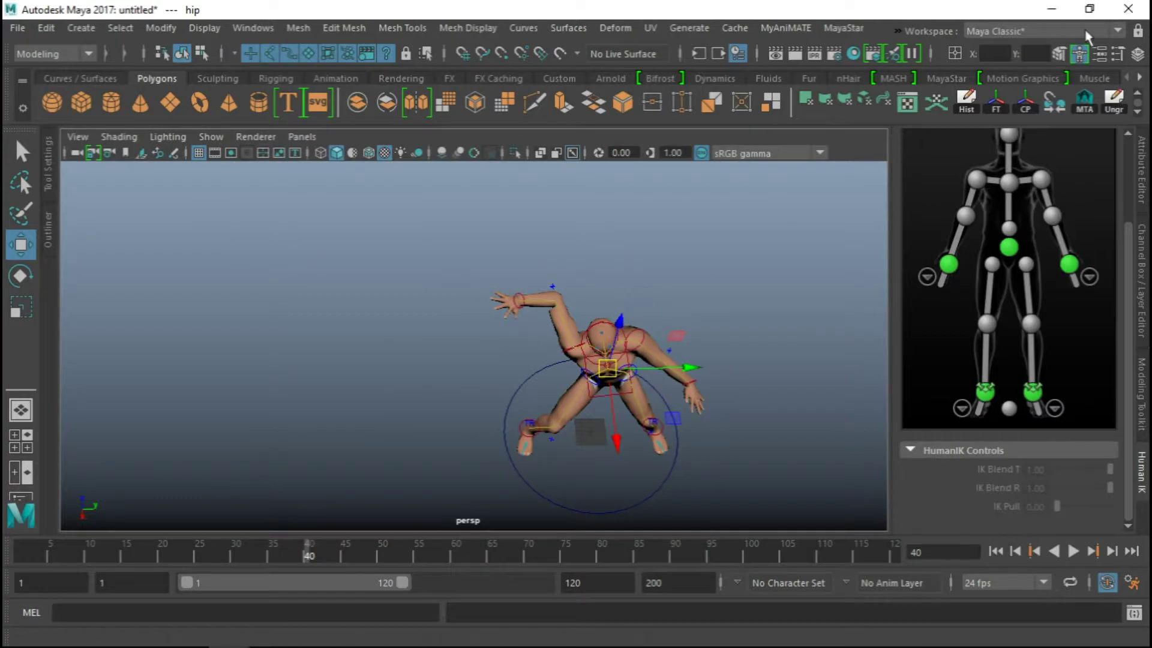
click(1055, 9)
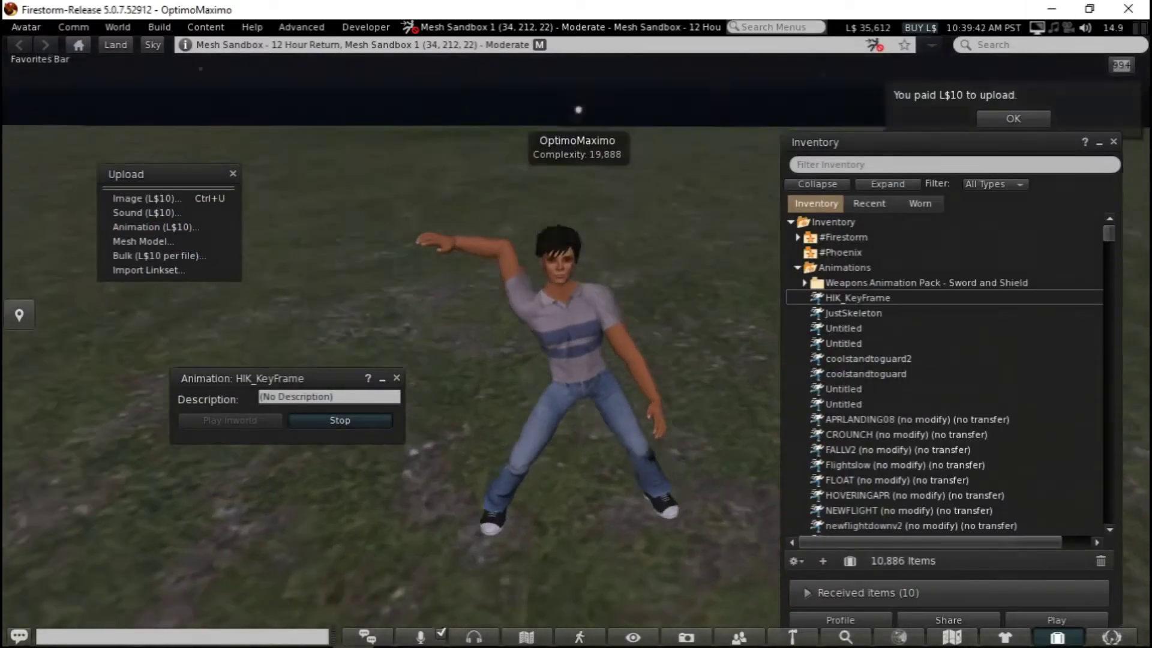
Examine the playing HIK_KeyFrame animation on the avatar from above and from ground level, and stop the playback
ctrl+alt+drag(578, 110, 581, 264)
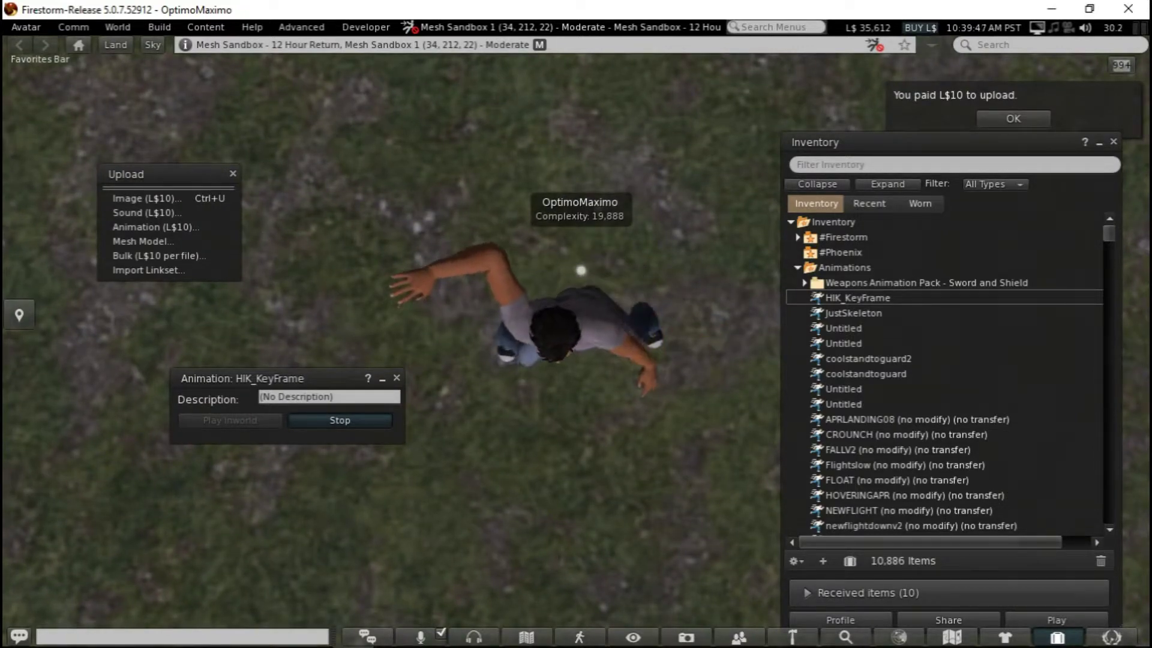
ctrl+alt+drag(581, 269, 559, 80)
click(346, 418)
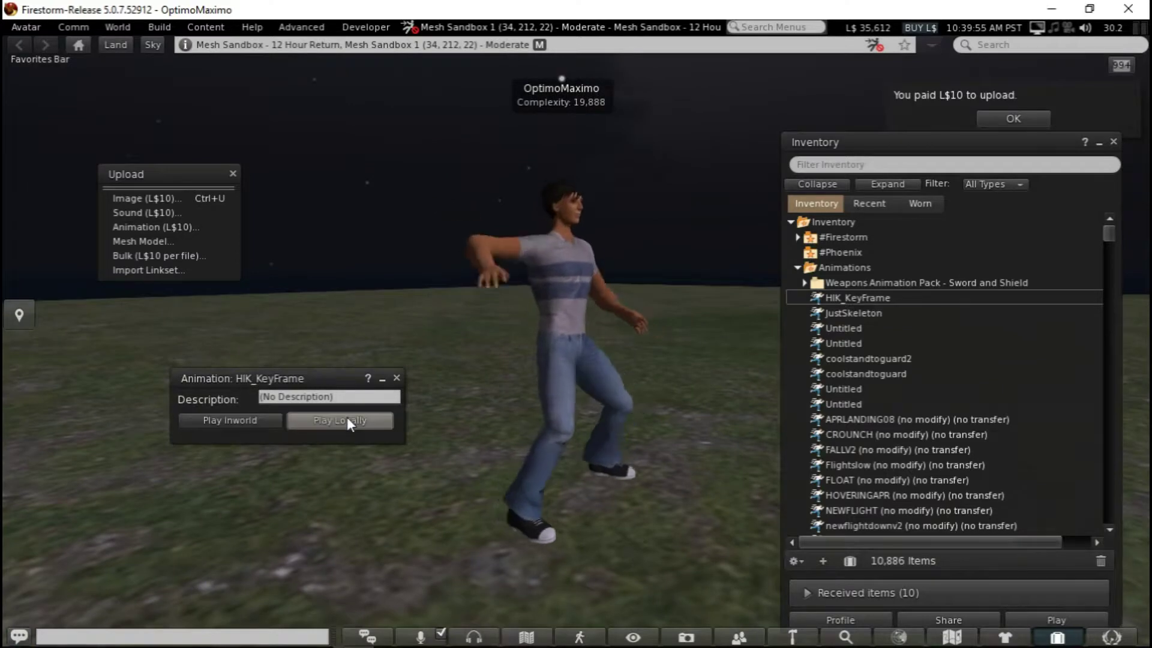
Dismiss the upload payment notice and replay HIK_KeyFrame locally with the whole avatar in view
scroll(617, 390, down, 5)
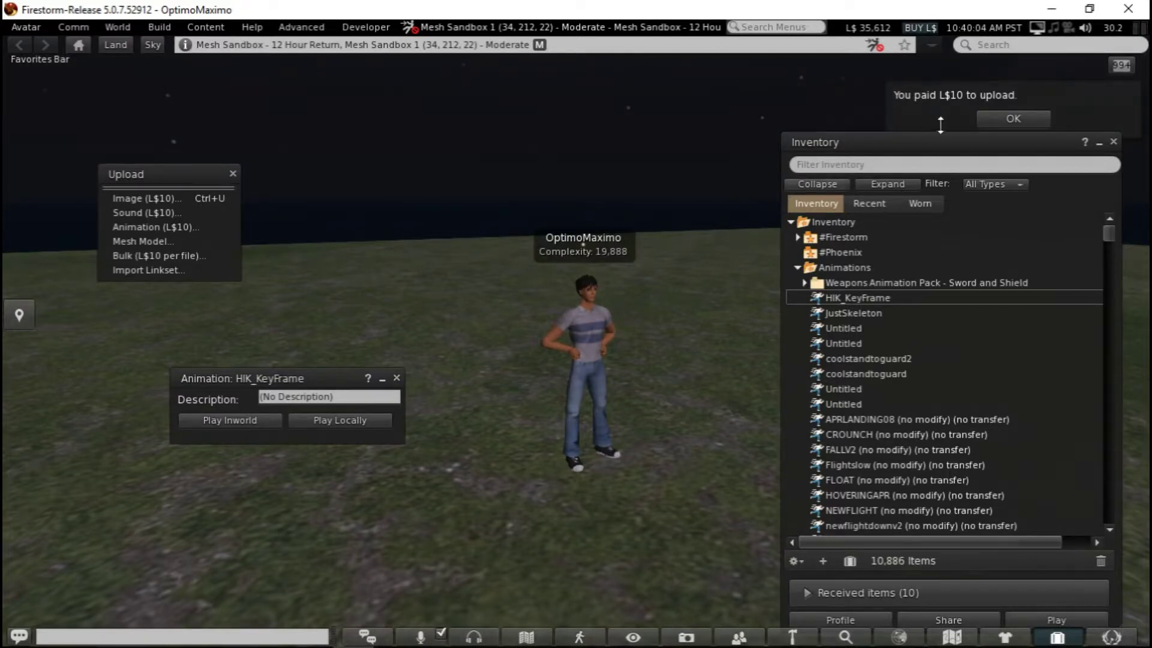
click(1014, 118)
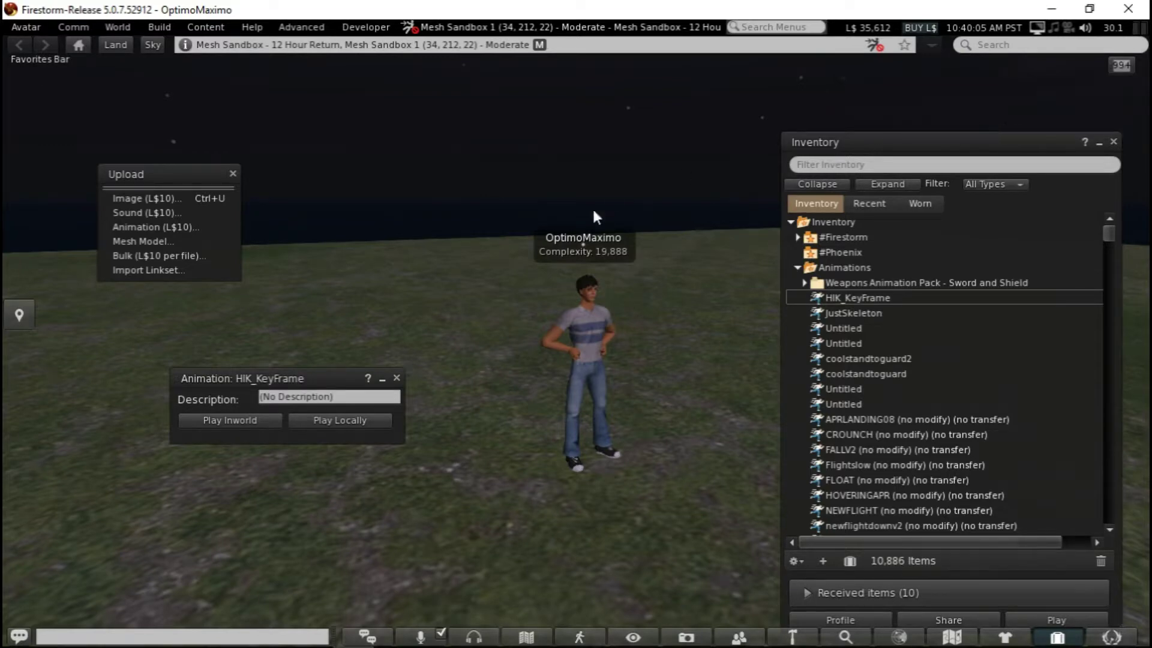
click(341, 420)
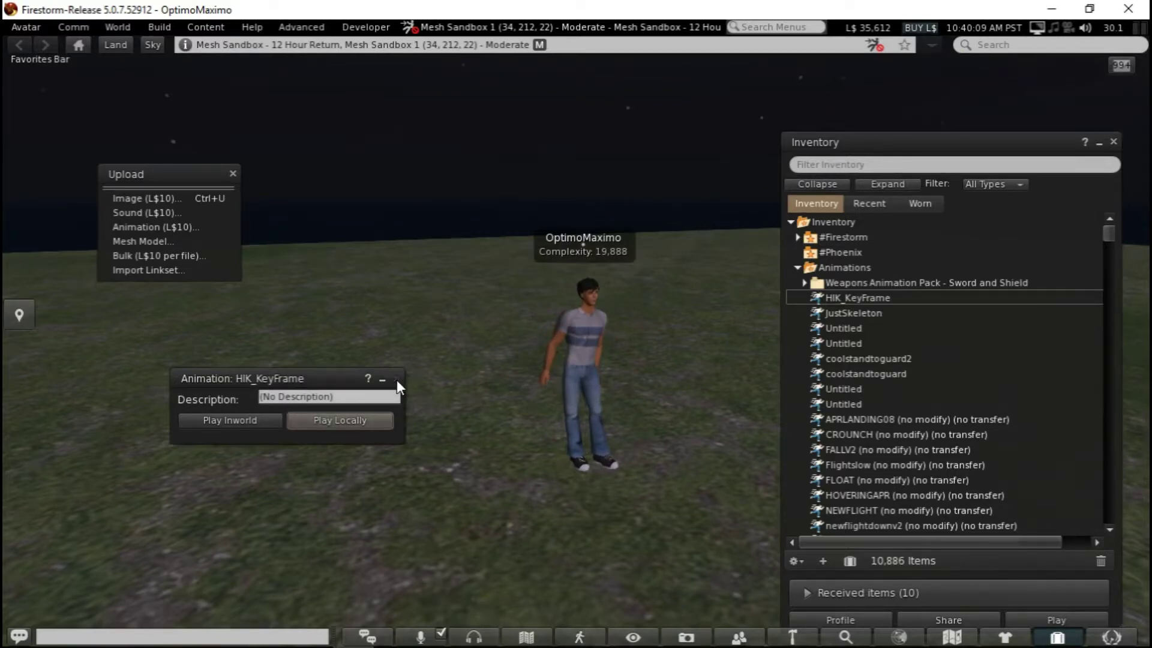
Close the HIK_KeyFrame preview, switch to Maya, and inspect the hip joint and the __Animation_Skeleton inside group1
click(397, 378)
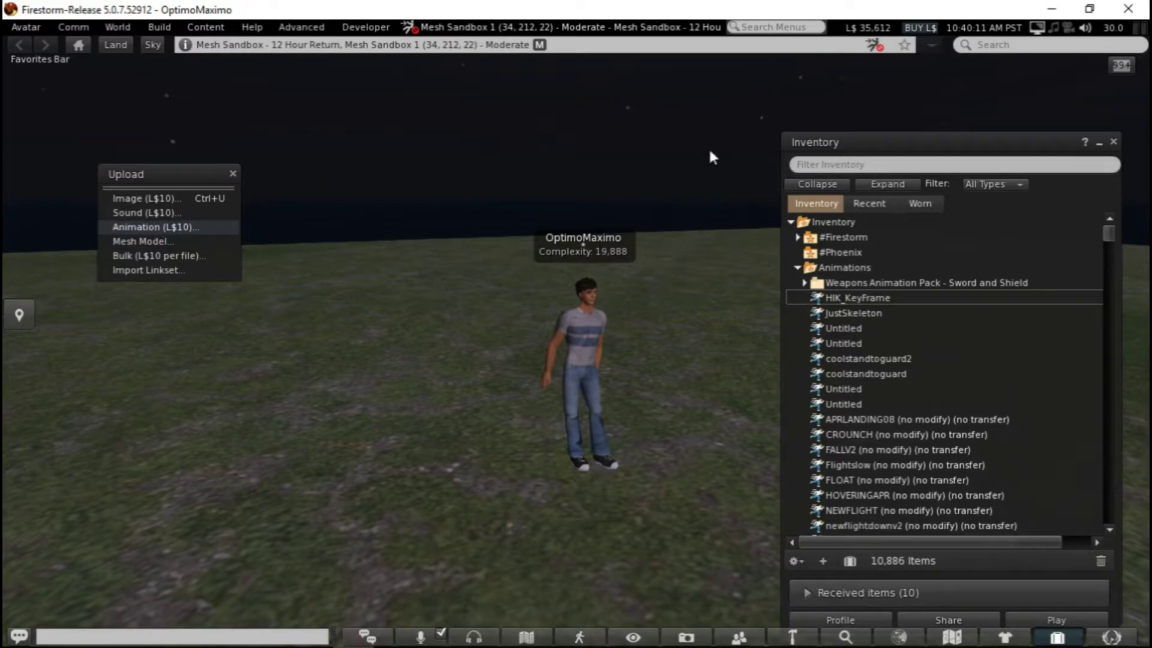
click(1047, 12)
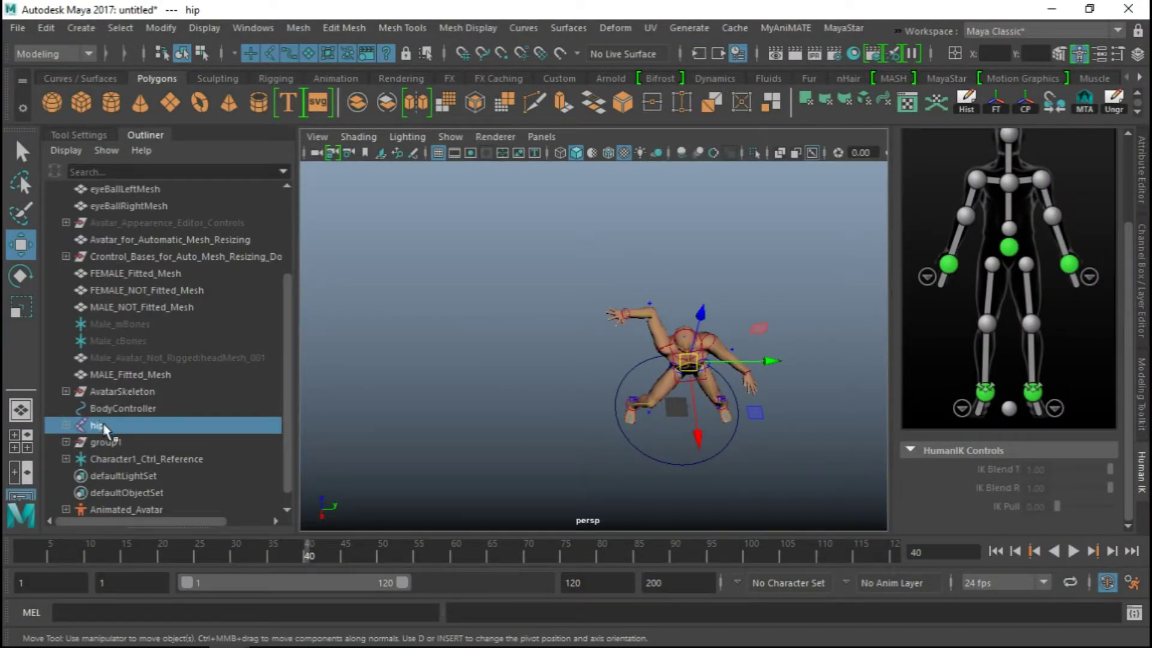
scroll(102, 426, down, 1)
middle_drag(484, 437, 351, 402)
click(66, 425)
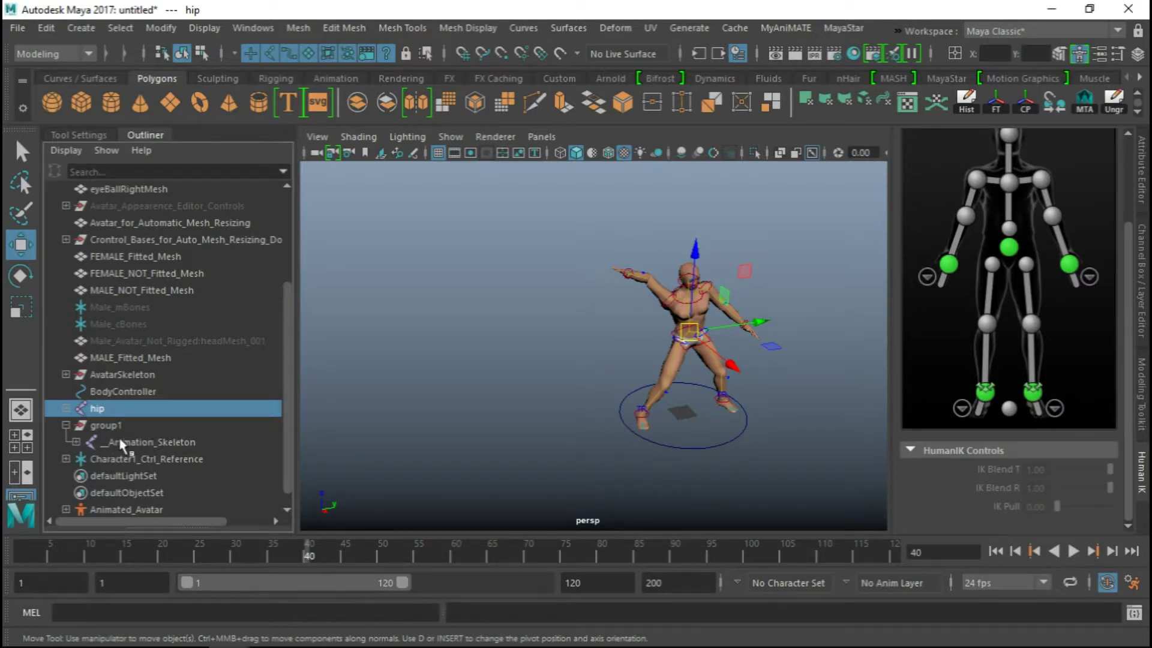
click(123, 442)
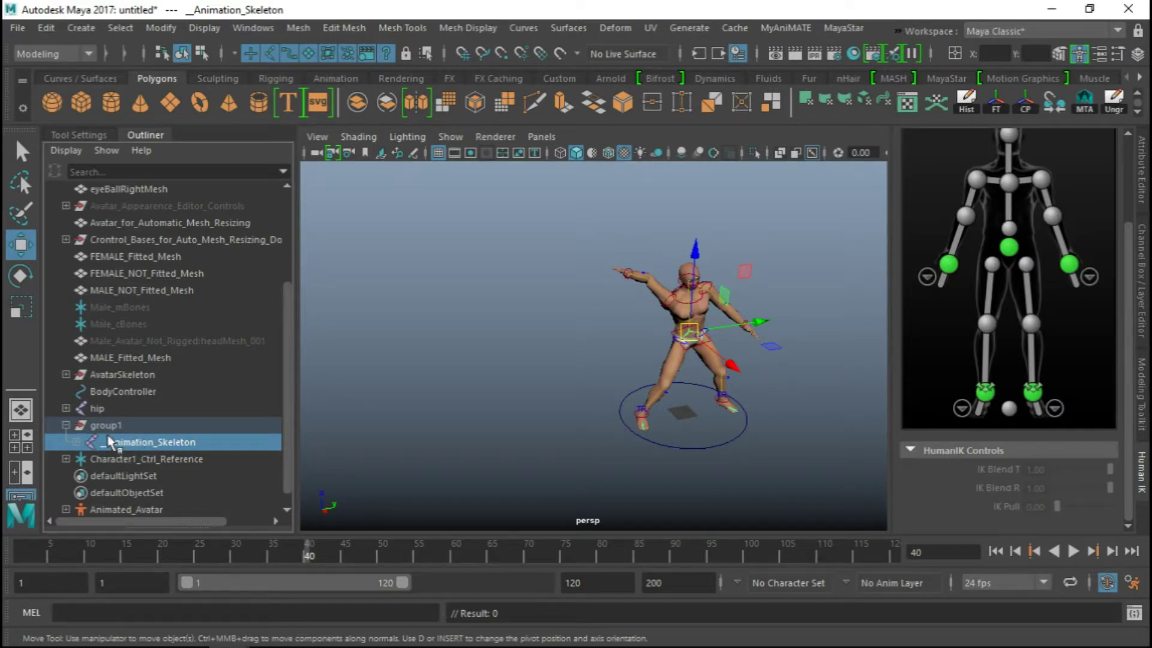
click(99, 410)
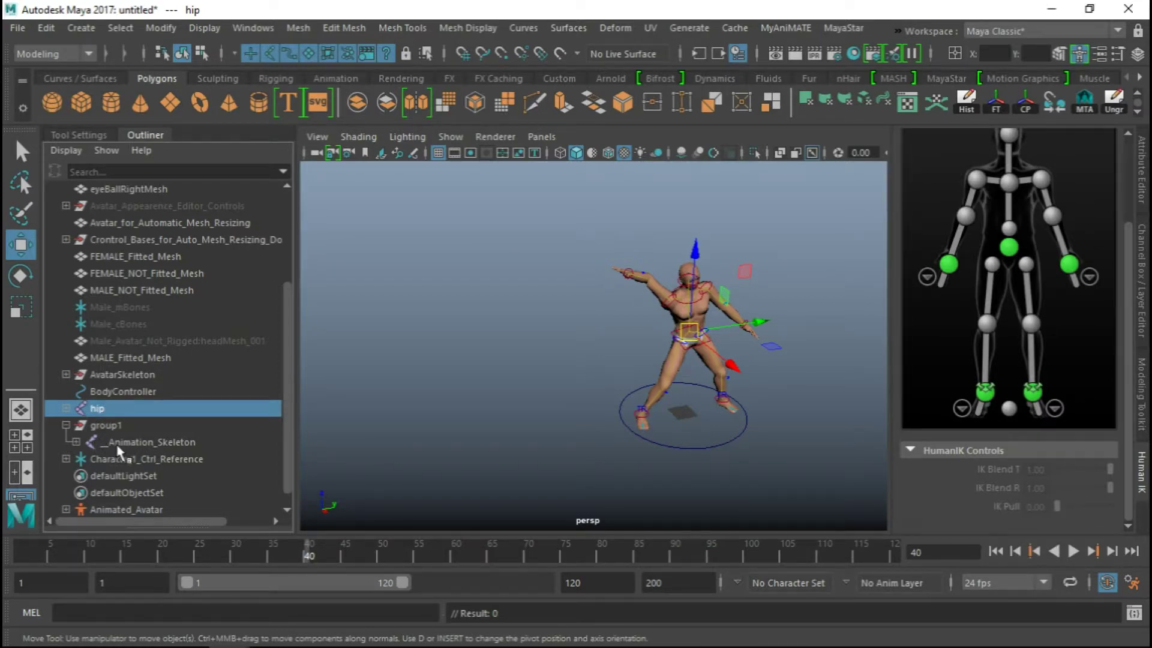
Select Original_mPelvis under AvatarSkeleton and examine its keyed skeleton in the posed avatar before collapsing the group
click(66, 374)
click(125, 391)
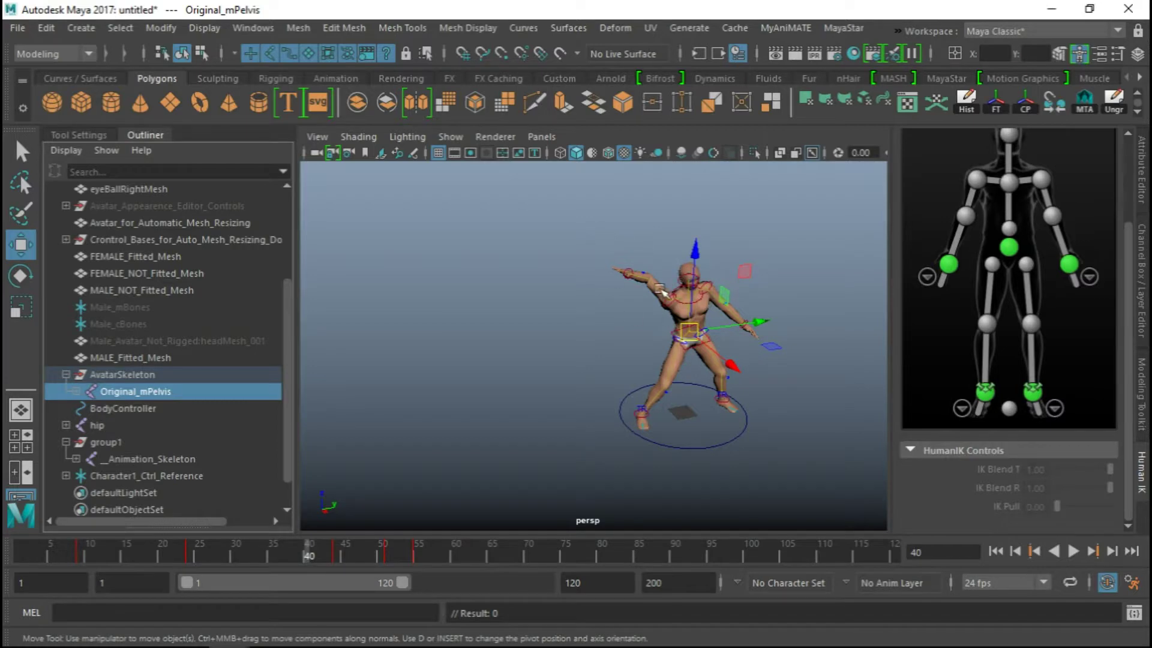
scroll(738, 261, up, 5)
scroll(739, 264, down, 2)
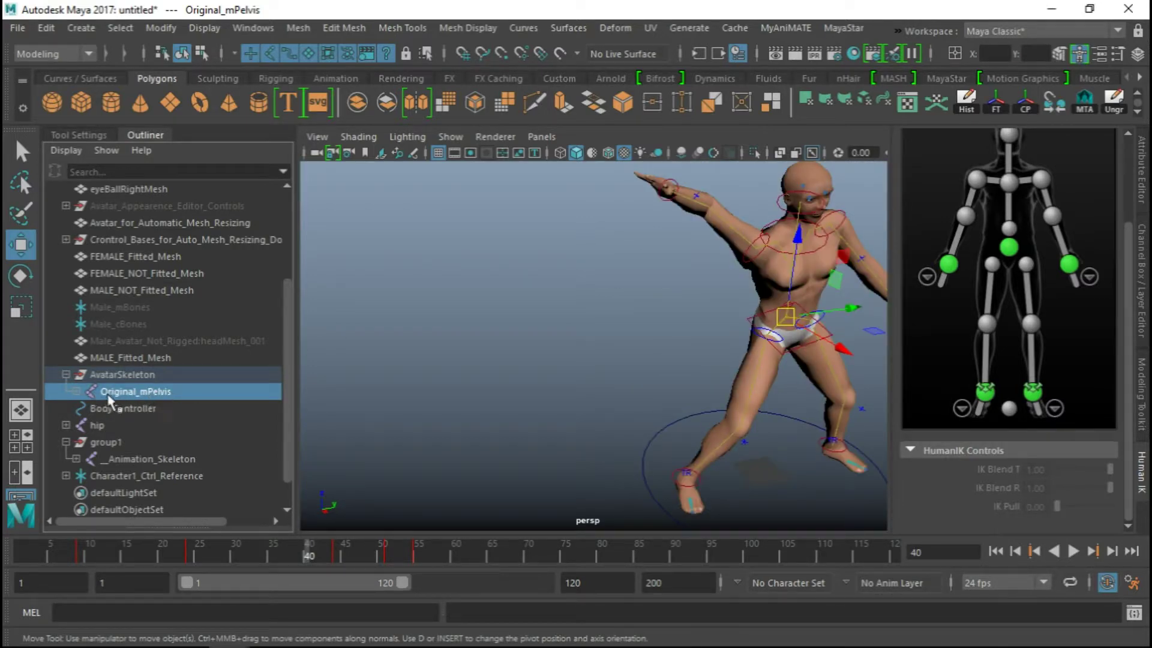
click(66, 375)
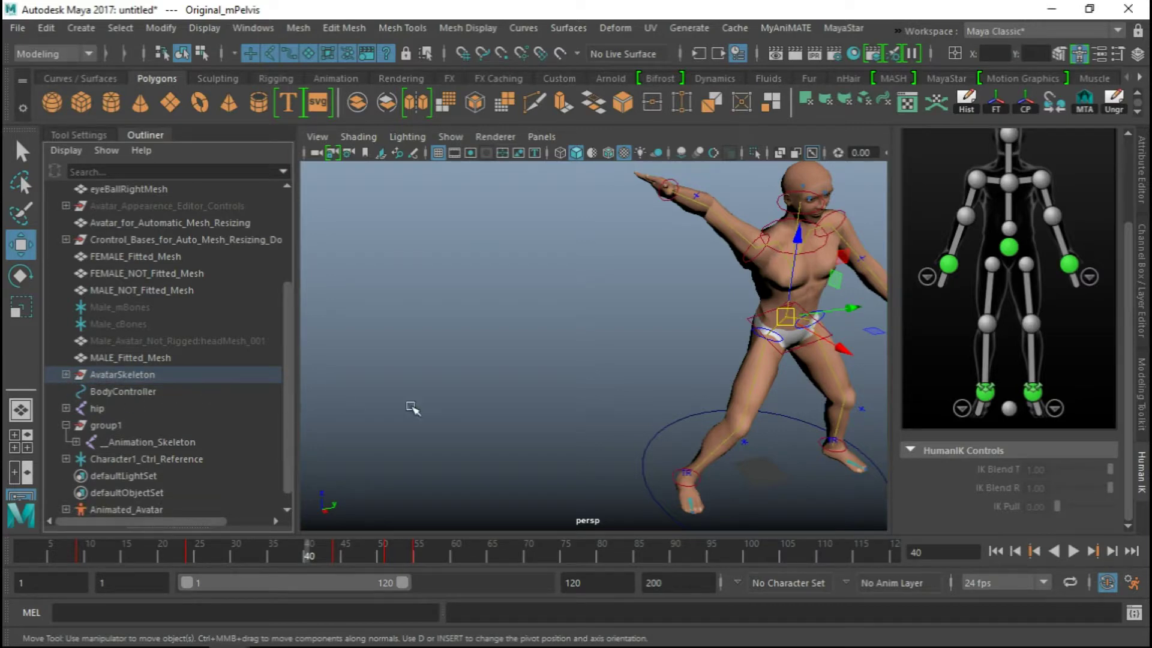
scroll(723, 364, down, 3)
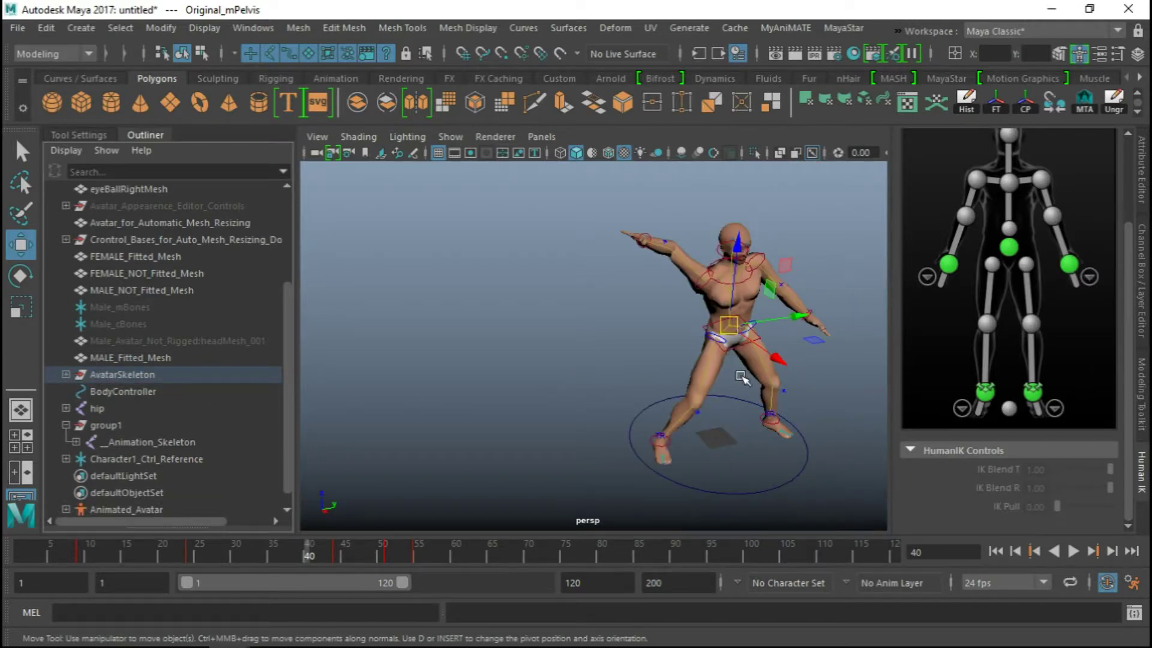
alt+drag(743, 376, 621, 393)
scroll(1044, 294, up, 3)
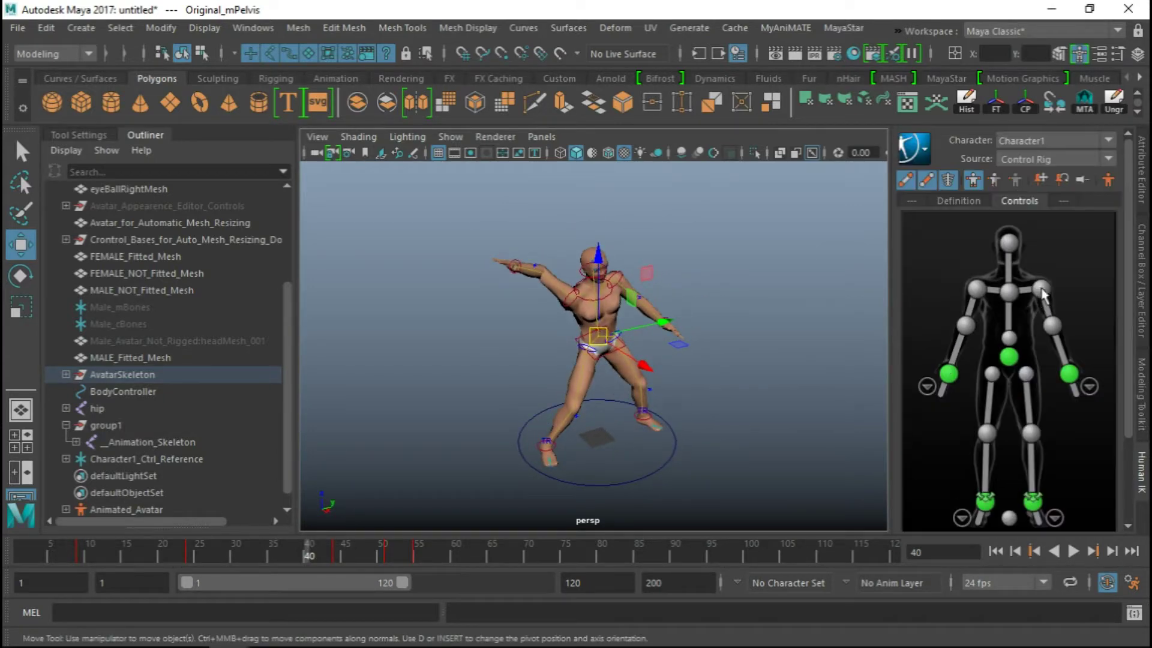
Switch the HumanIK source of Character1 to None and then Stance, and examine the avatar's stance with the character definition shown
click(1051, 159)
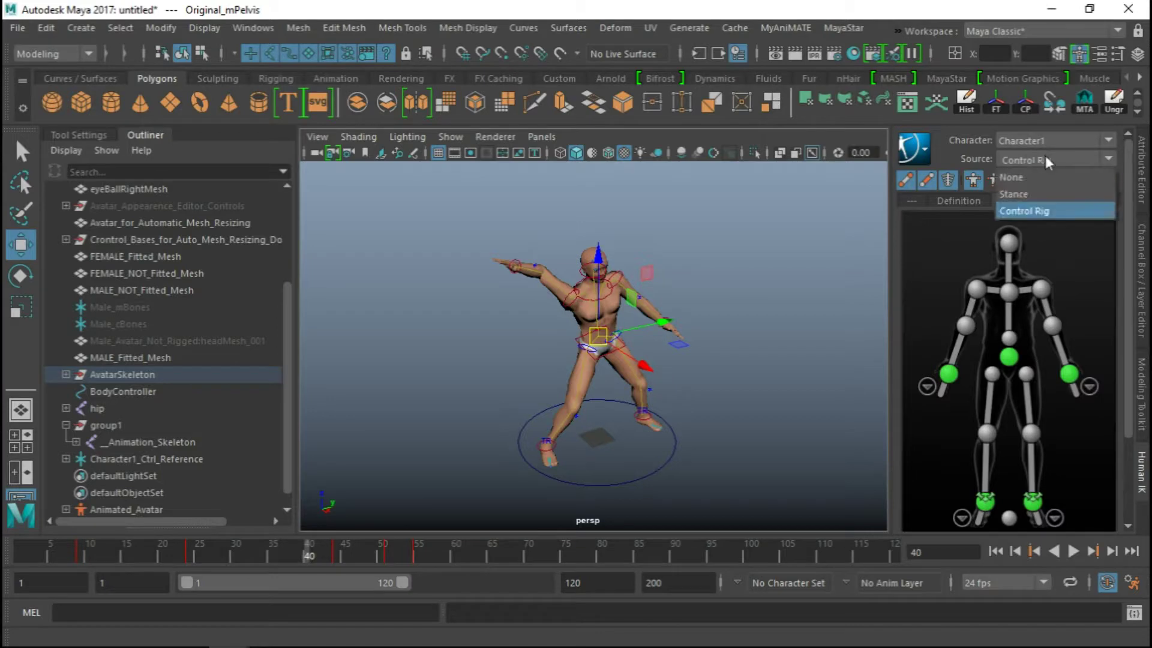
click(1014, 179)
click(1025, 160)
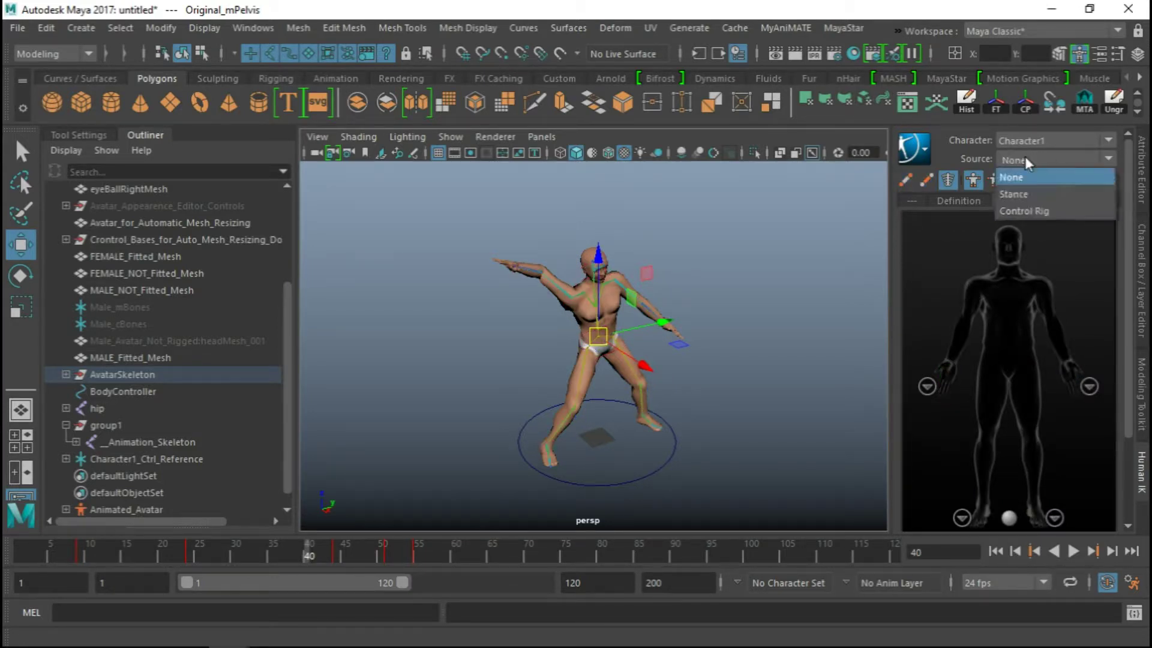
click(1023, 195)
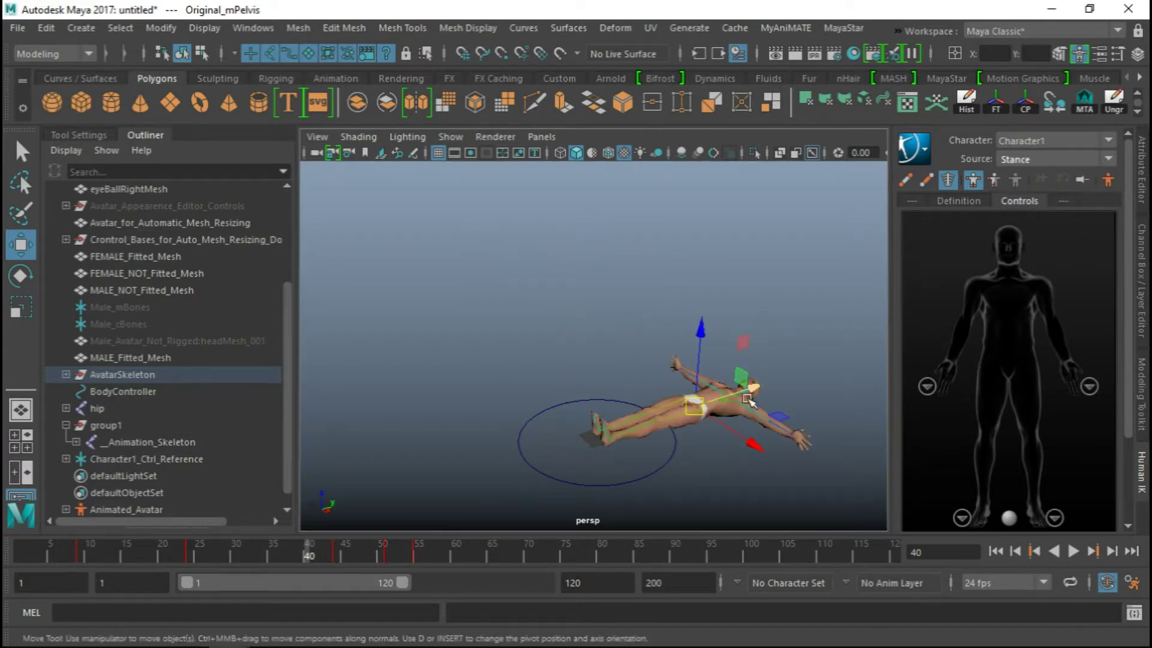
click(958, 200)
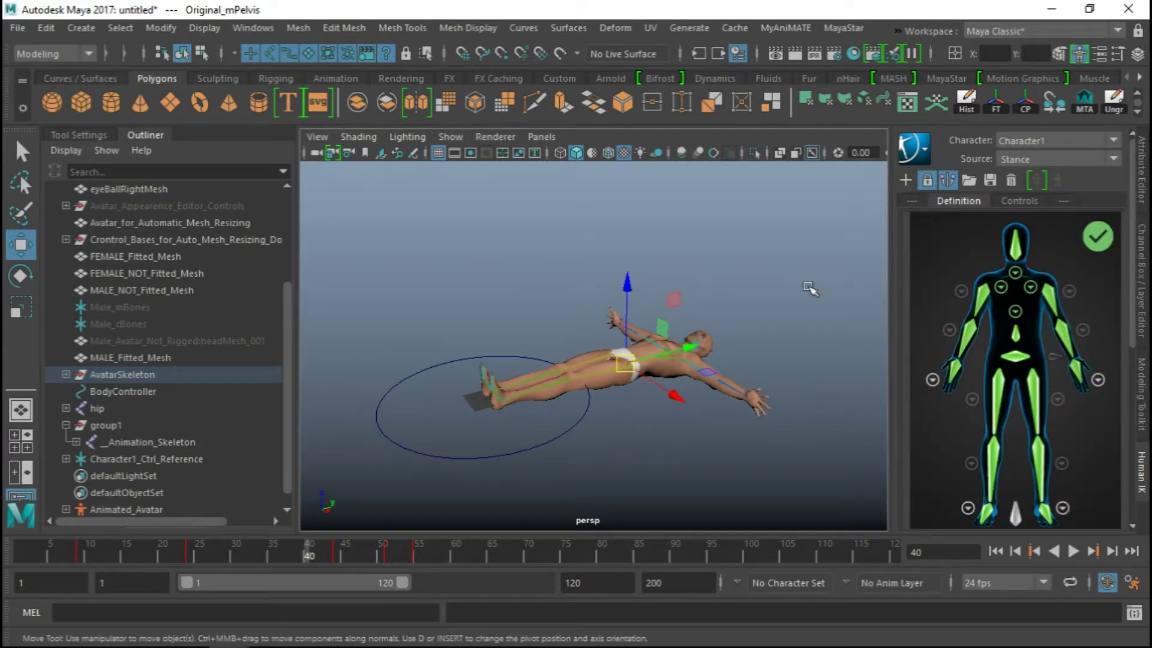
alt+drag(662, 347, 658, 391)
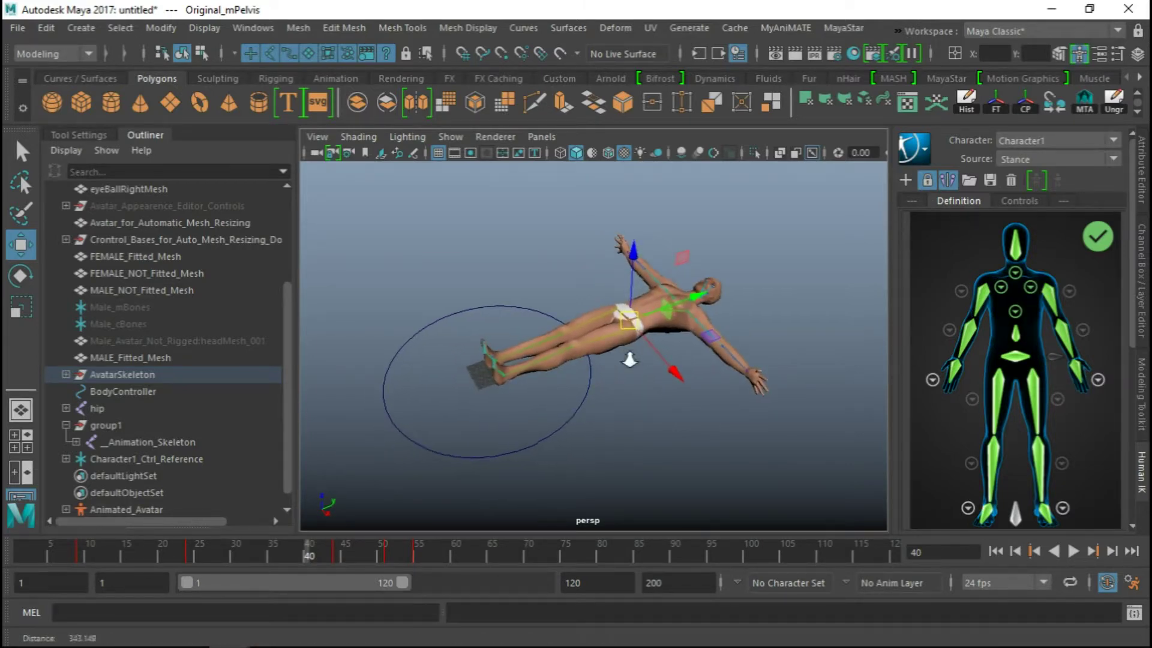
alt+middle_drag(658, 391, 648, 367)
alt+drag(648, 368, 648, 352)
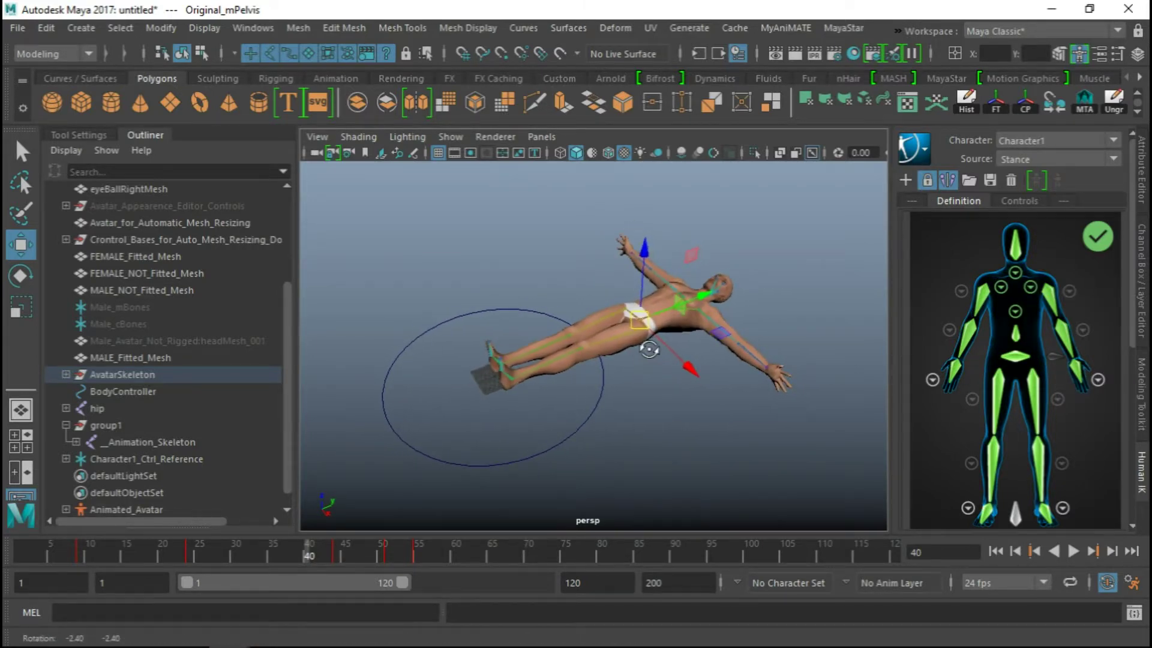
Rename the HumanIK character Character1 to Avatar
click(1045, 144)
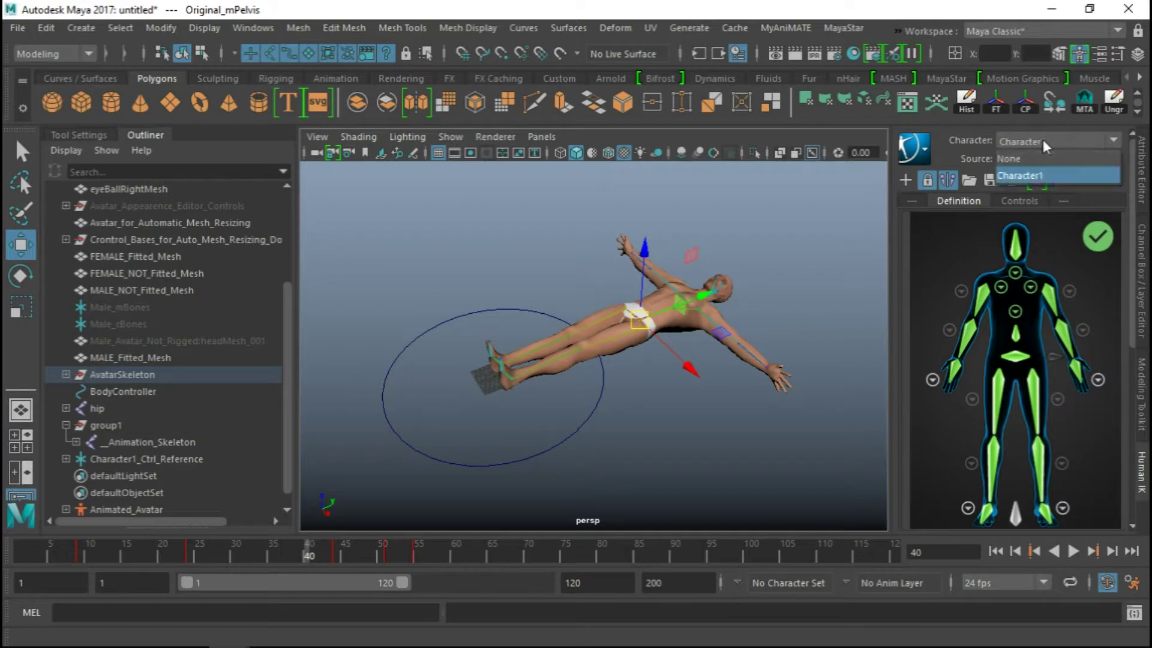
click(1020, 175)
click(913, 149)
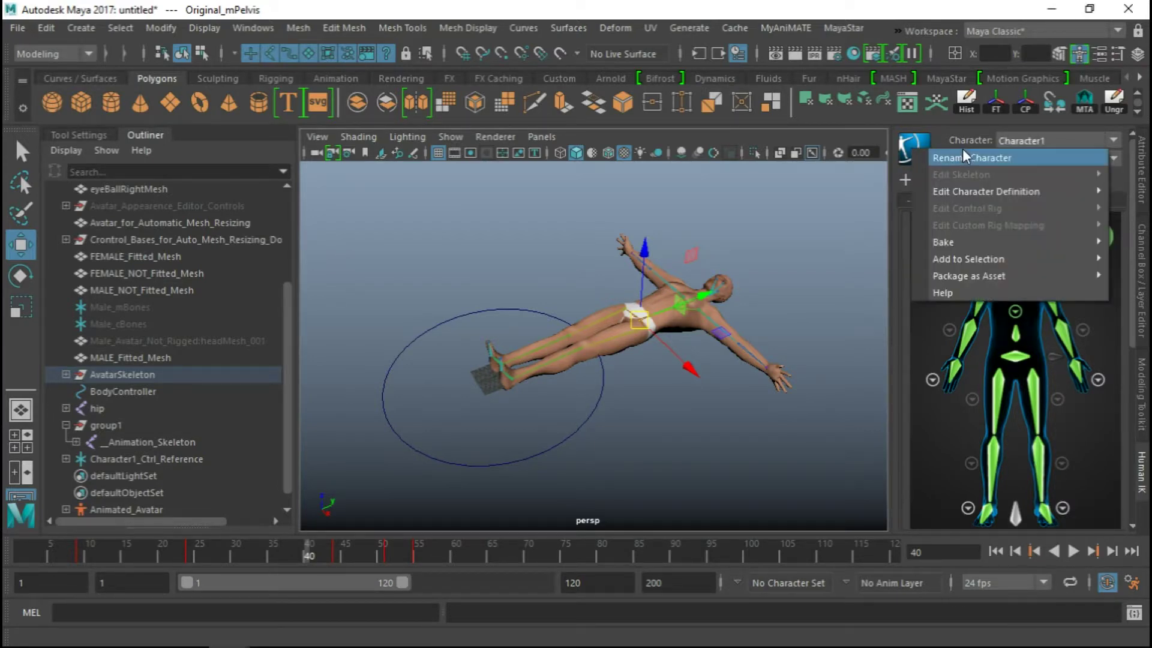
click(978, 214)
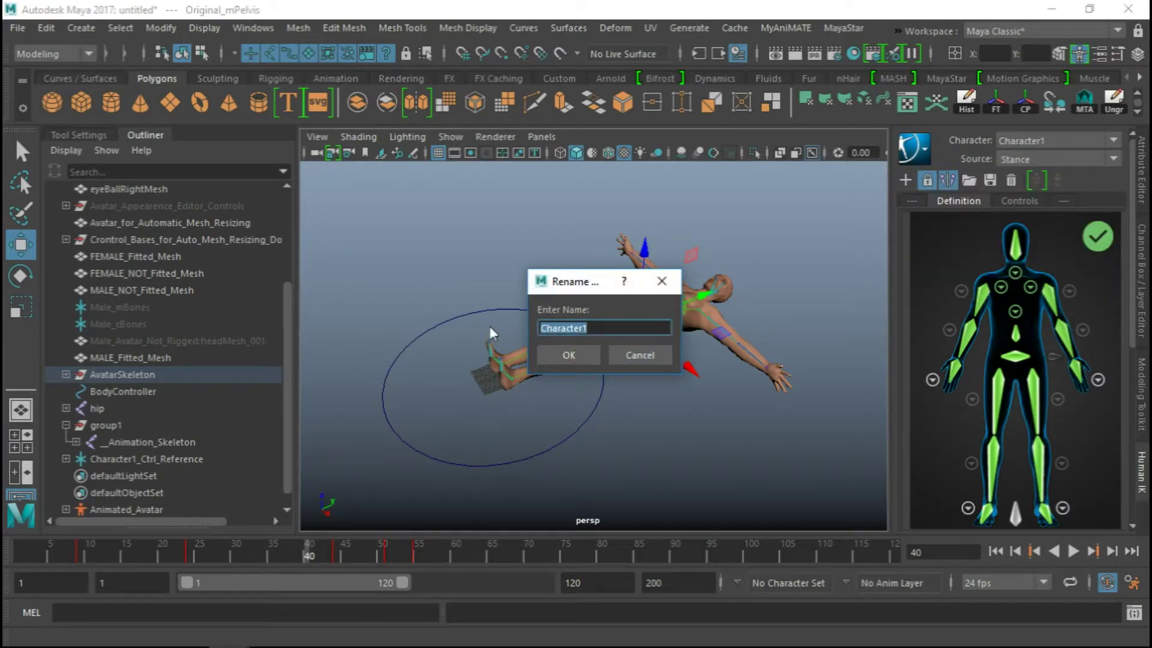
text(Avatar)
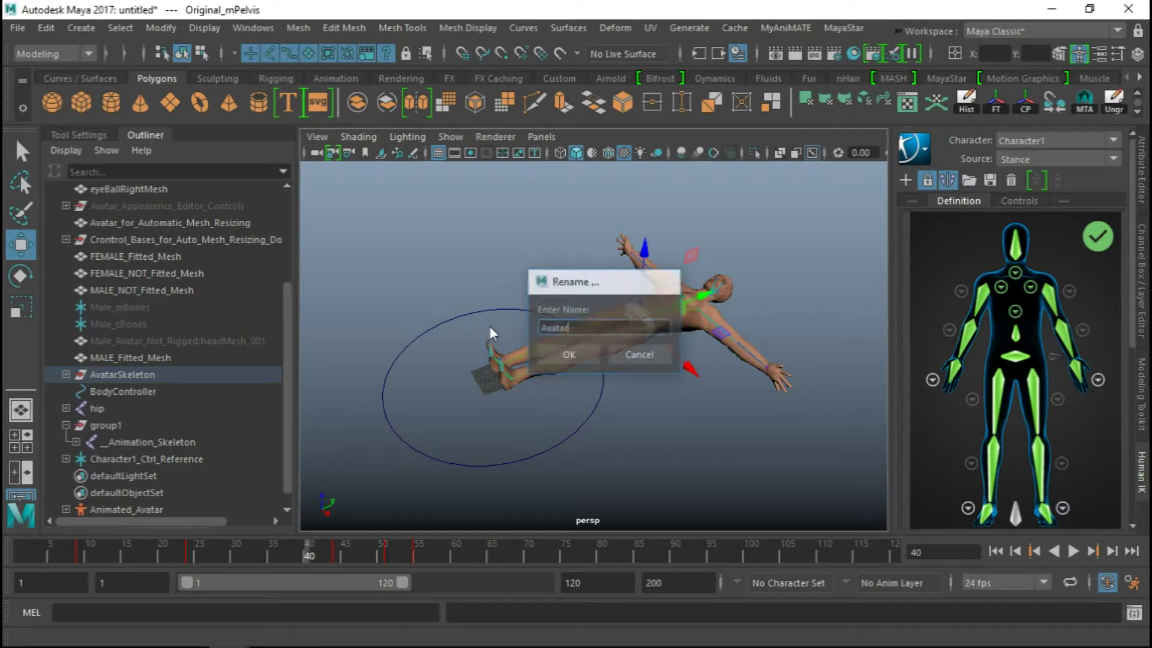
key(Return)
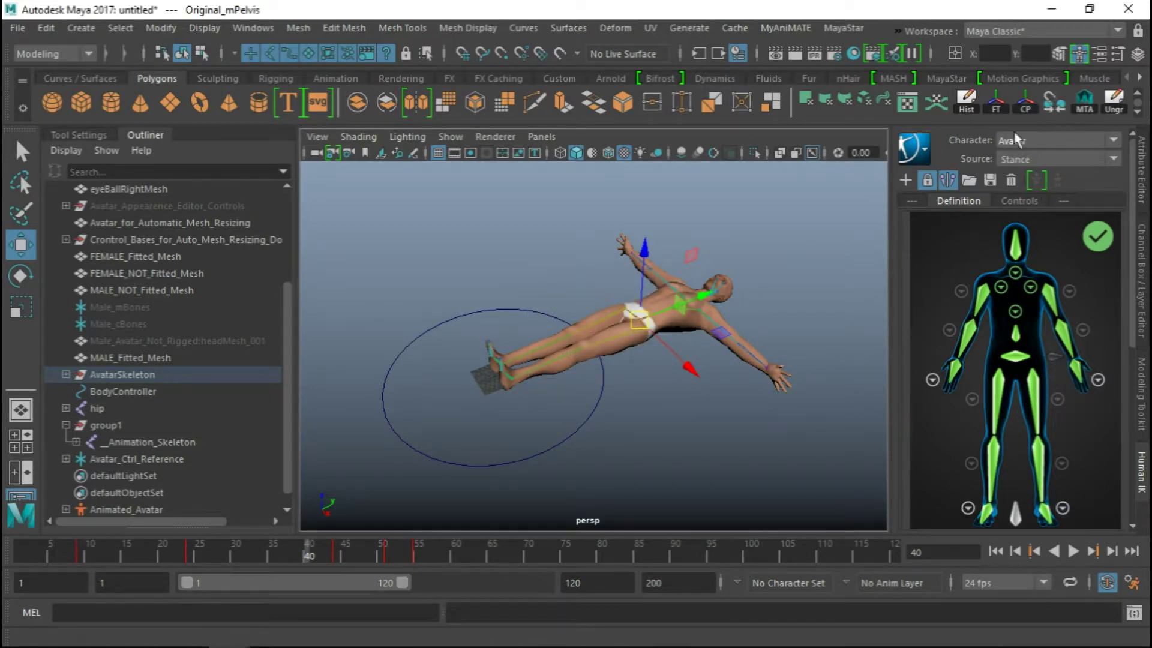
Set the current HumanIK character to None and import the sample animation example into the scene
click(1020, 159)
click(1020, 159)
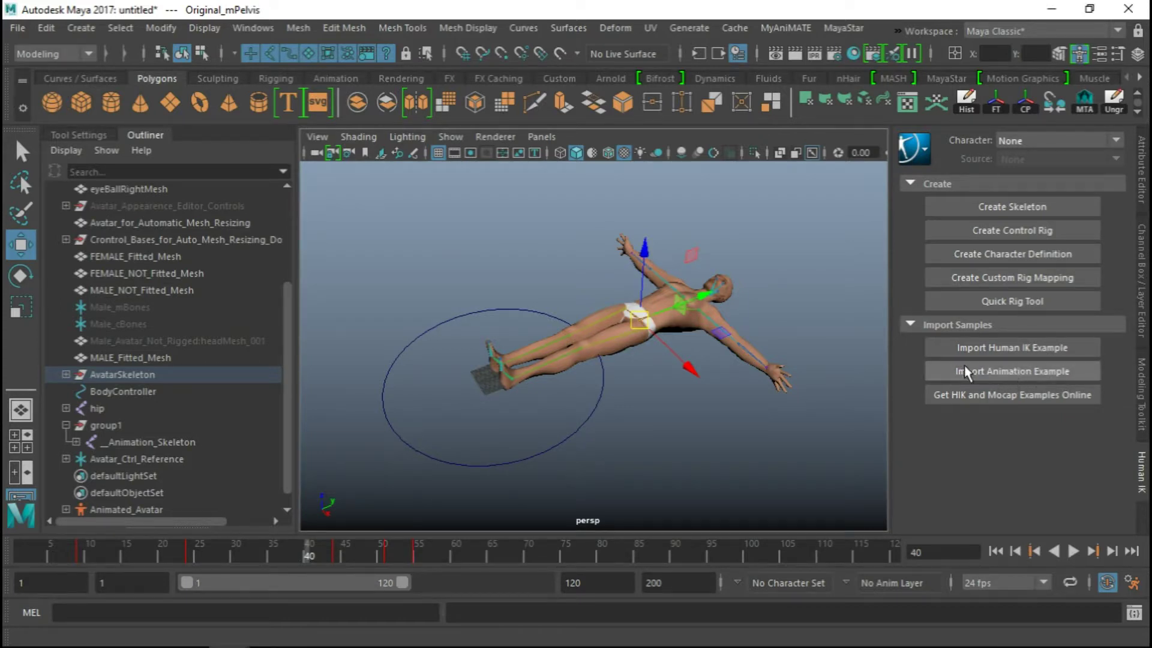
click(987, 371)
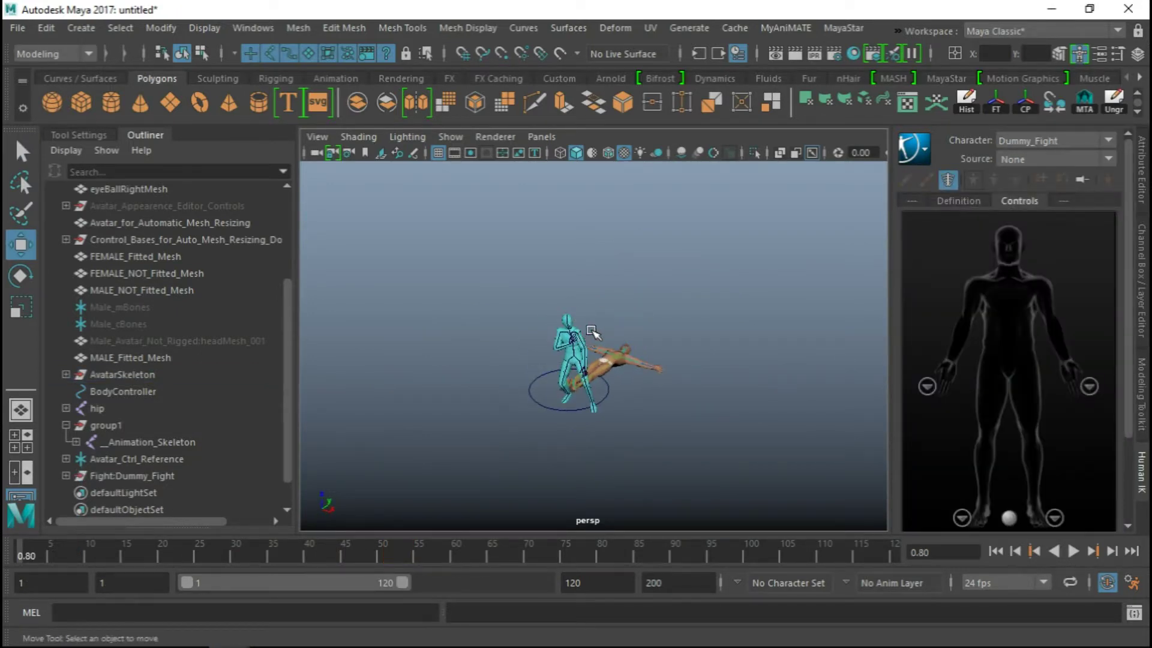
Scrub through the imported dummy's fight animation from the first frame to frame 120, keeping the moving figure in view
scroll(600, 343, up, 3)
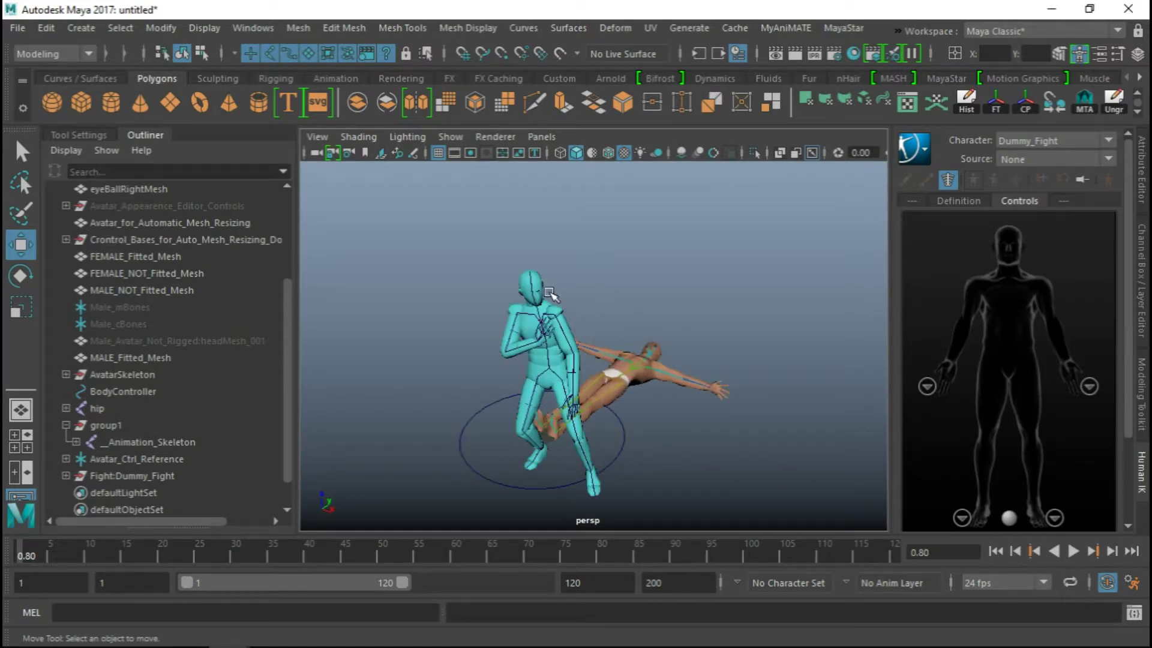
mouse_move(28, 557)
mouse_down()
mouse_move(398, 551)
mouse_move(13, 551)
mouse_move(210, 551)
mouse_move(44, 557)
mouse_up()
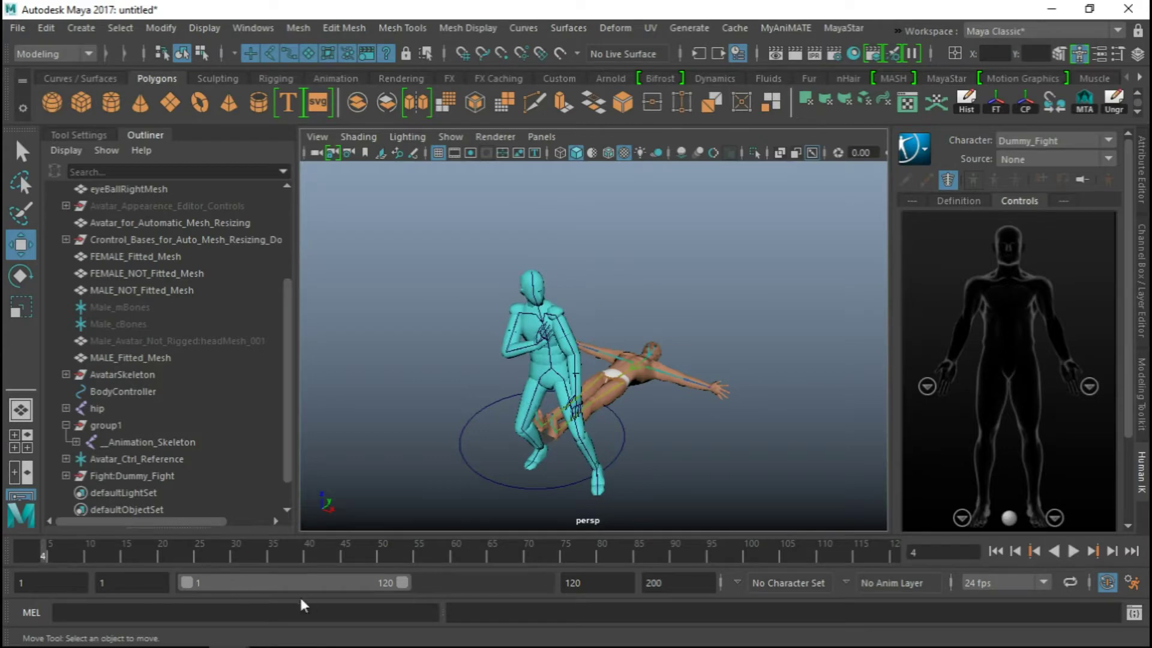
click(21, 552)
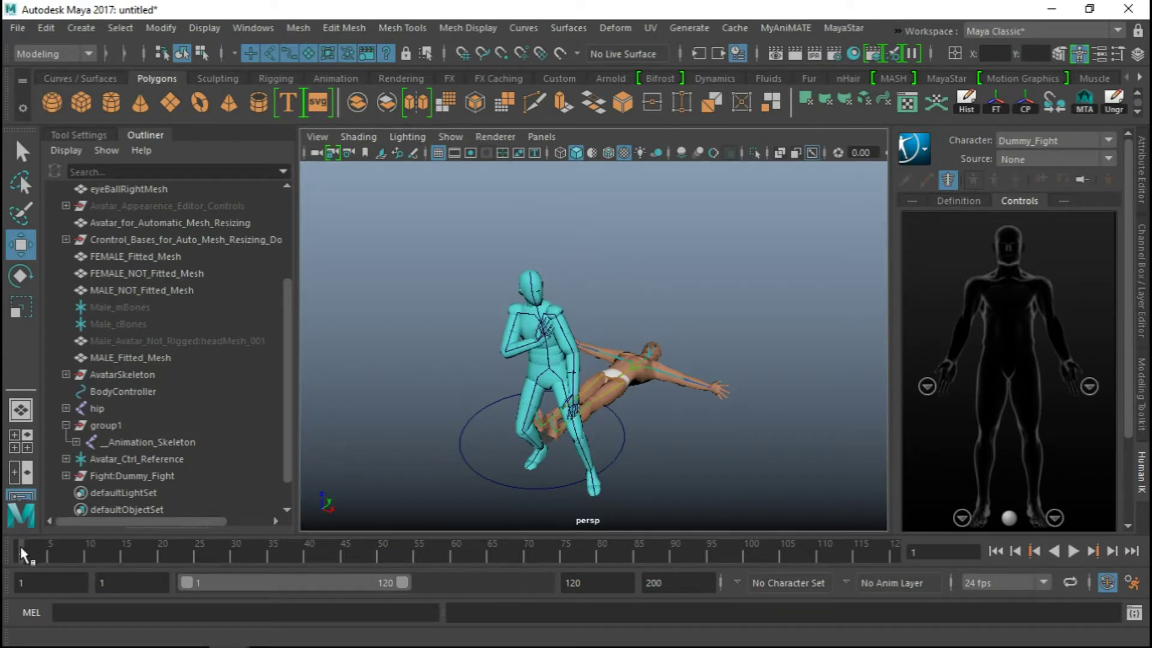
mouse_move(23, 554)
mouse_down()
mouse_move(31, 549)
mouse_move(19, 552)
mouse_up()
click(24, 558)
click(105, 582)
click(573, 582)
key(Return)
drag(15, 546, 815, 558)
scroll(766, 407, down, 5)
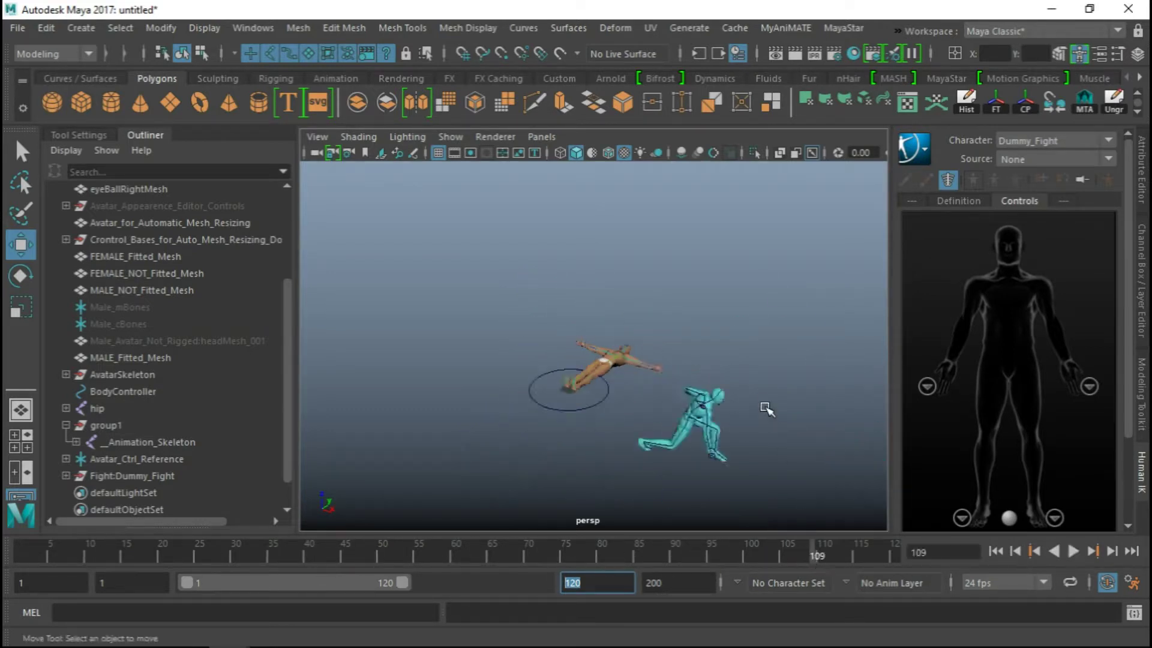
alt+middle_drag(727, 411, 606, 351)
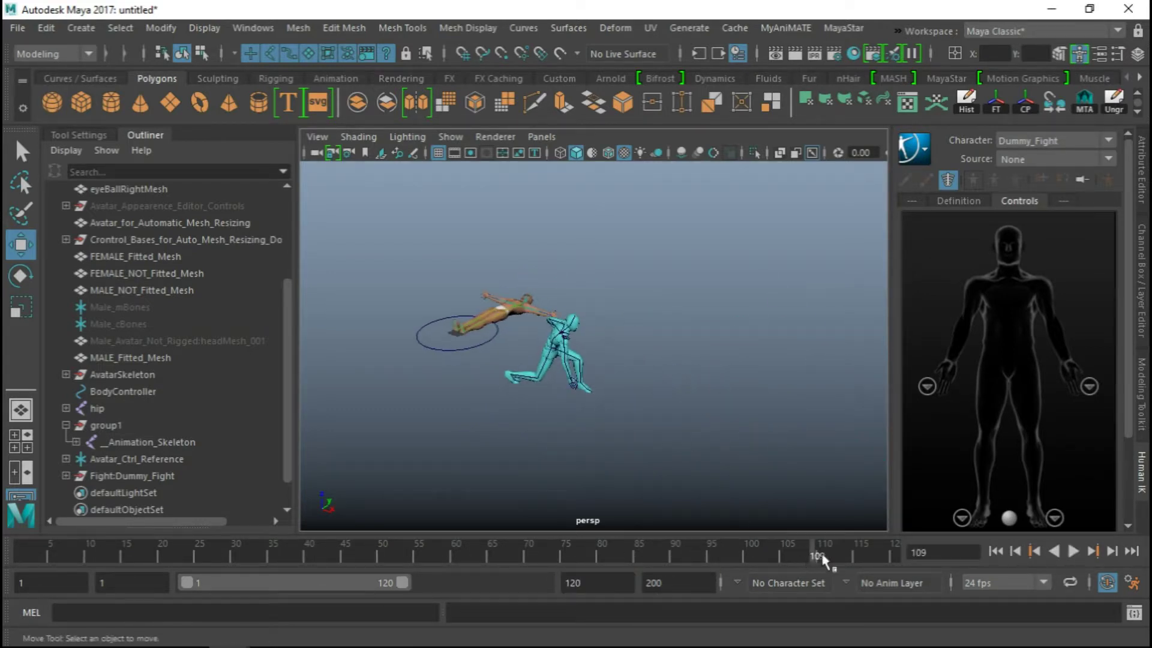
drag(824, 560, 918, 561)
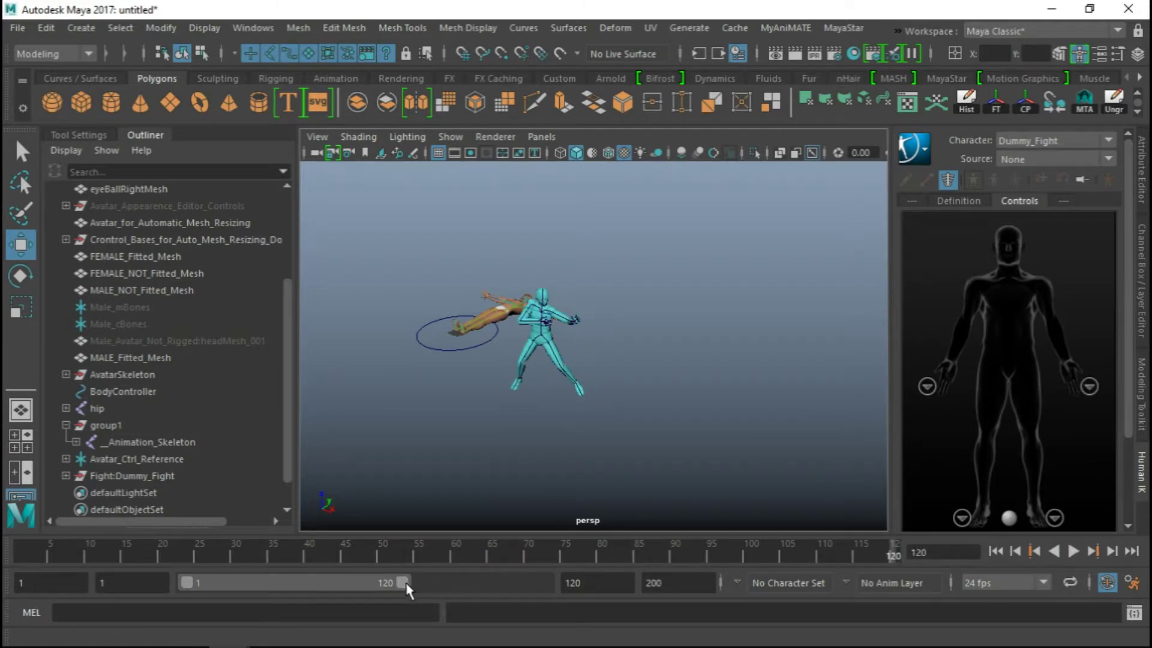
Extend the playback range to find where the dummy's fight motion ends, and set the playback end to frame 136
drag(407, 584, 426, 583)
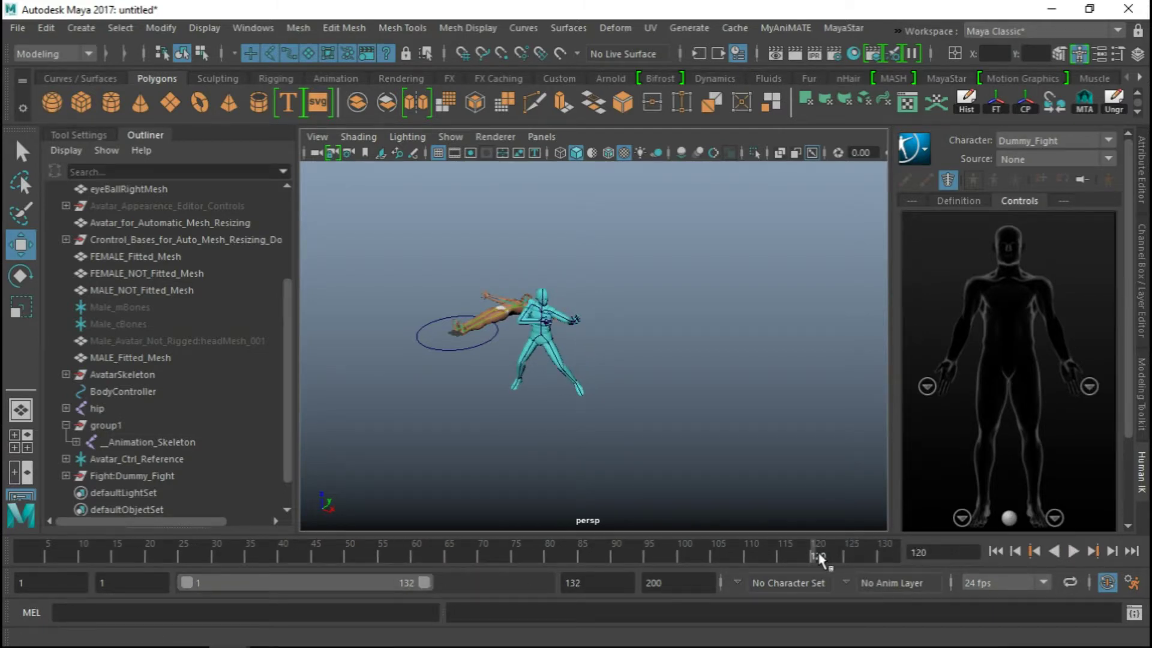
drag(820, 559, 907, 550)
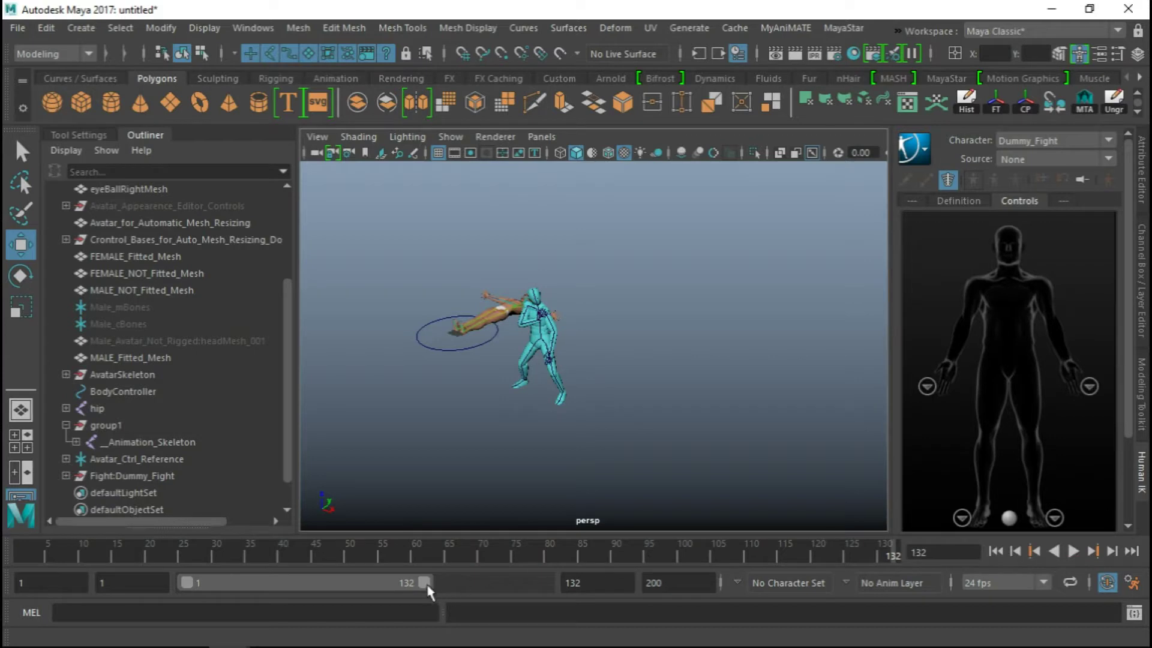
drag(424, 583, 442, 583)
key(alt+v)
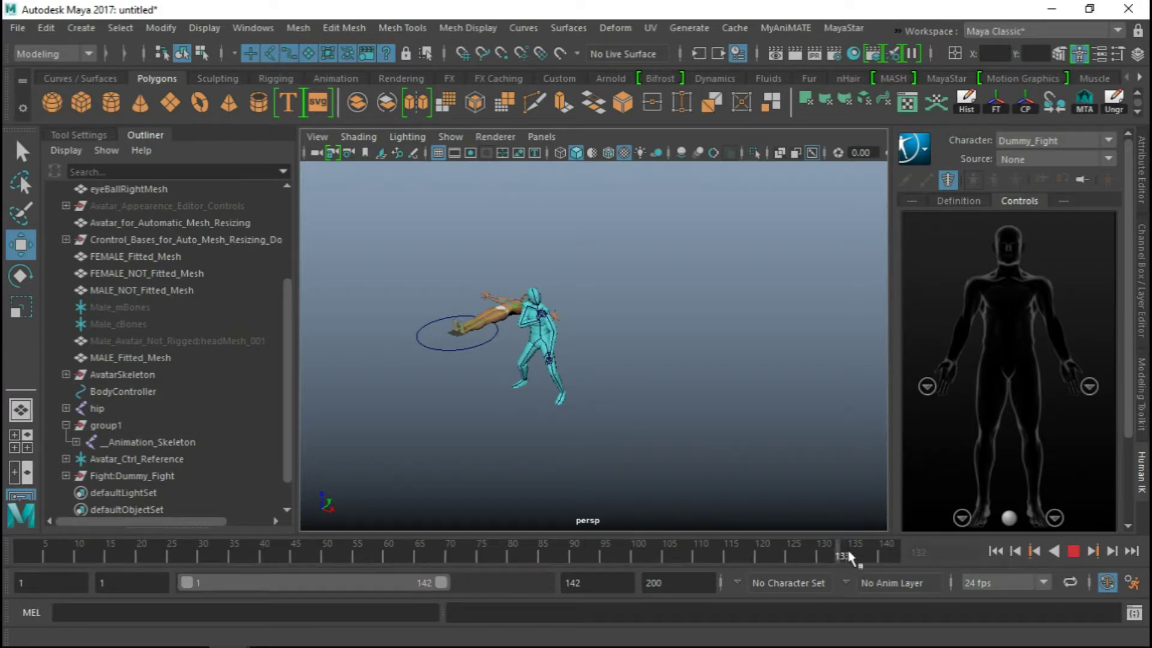
drag(894, 561, 855, 560)
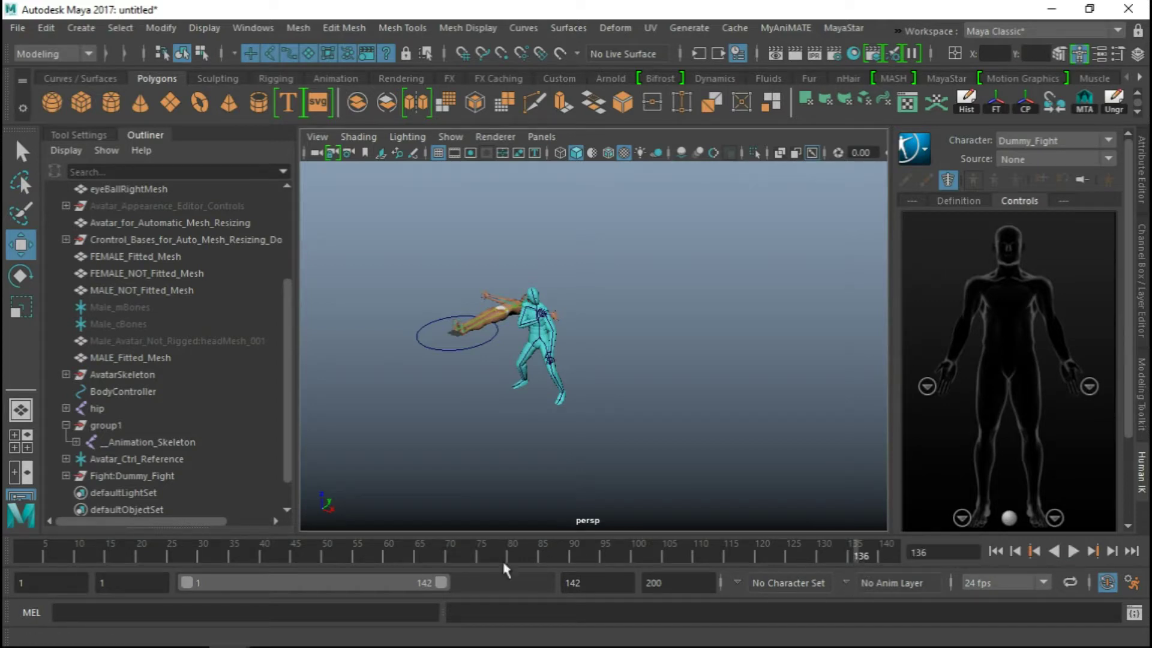
double_click(594, 582)
text(136)
key(Return)
Scrub the fight animation back to frame 12 and look at the dummy's fighting pose beside the avatar
scroll(548, 466, up, 2)
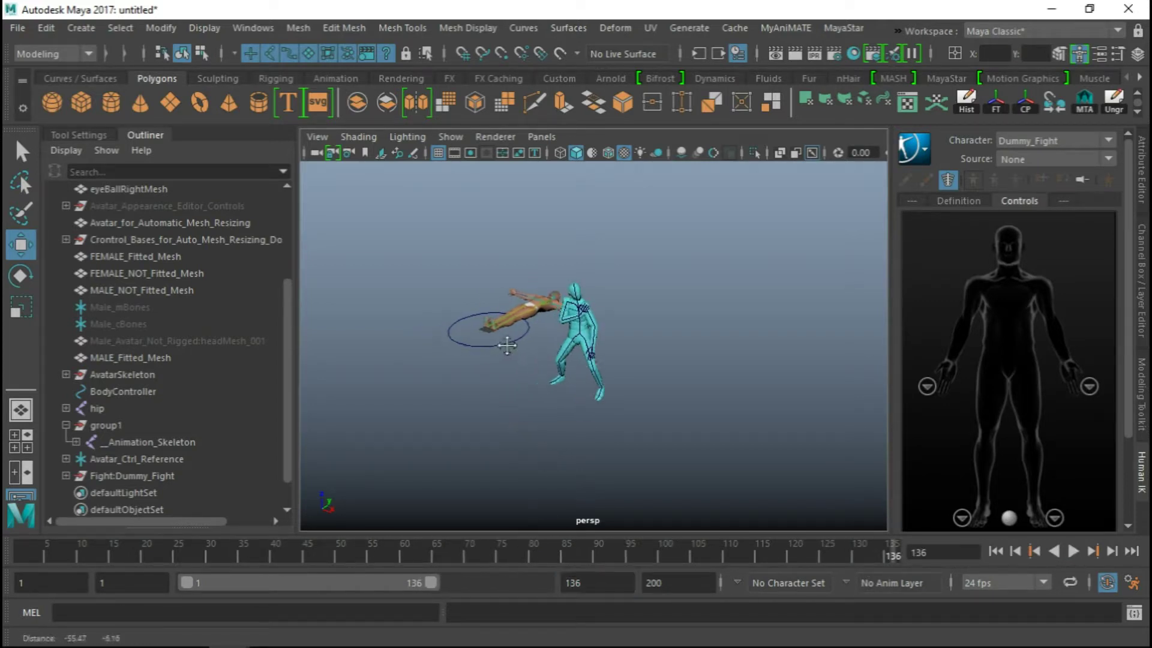
mouse_move(78, 545)
mouse_down()
mouse_move(46, 552)
mouse_move(834, 549)
mouse_move(95, 546)
mouse_up()
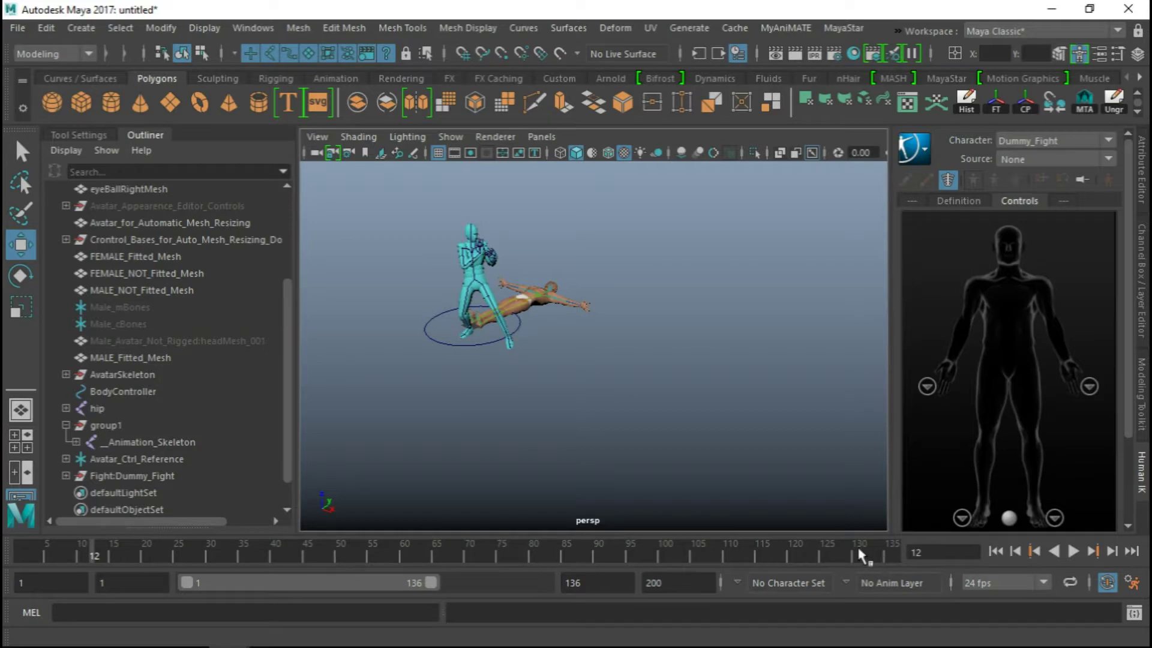
alt+right_drag(399, 401, 574, 427)
alt+drag(570, 420, 514, 343)
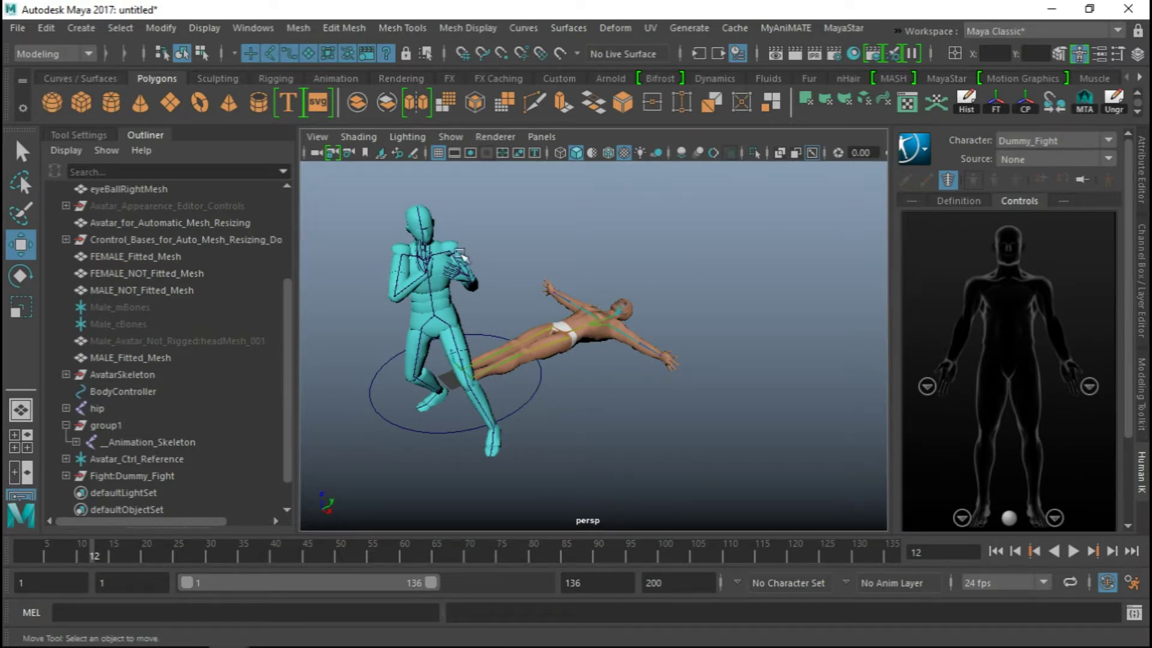
alt+drag(456, 230, 474, 269)
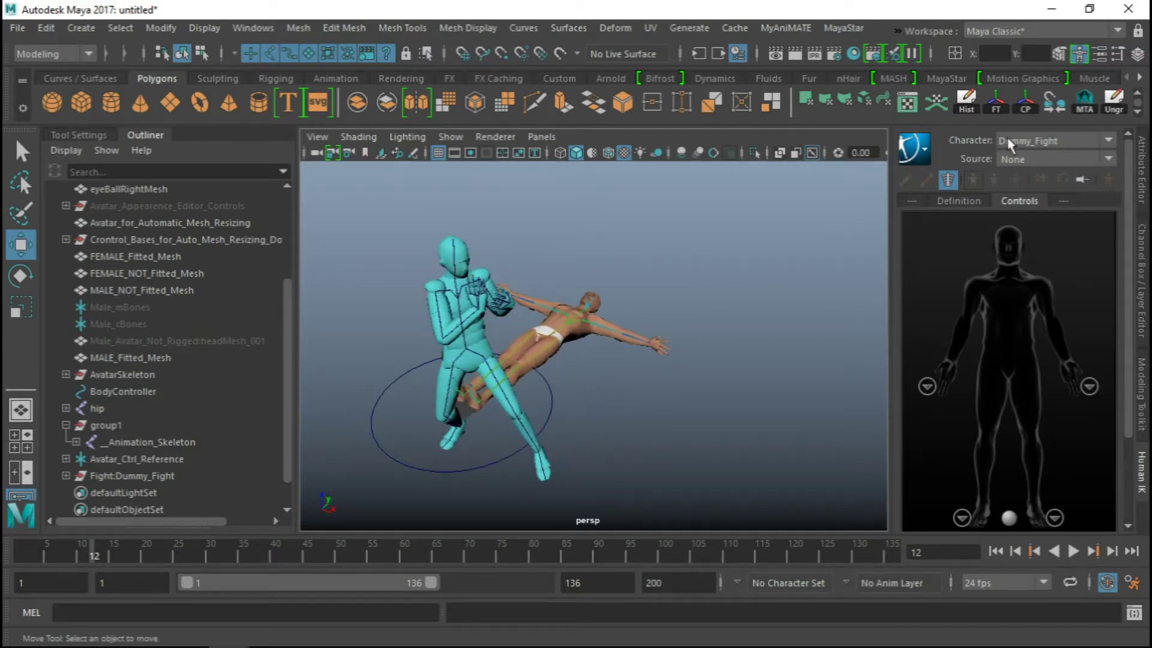
Make Avatar the current HumanIK character and set its source to Dummy_Fight
click(1034, 158)
click(1001, 175)
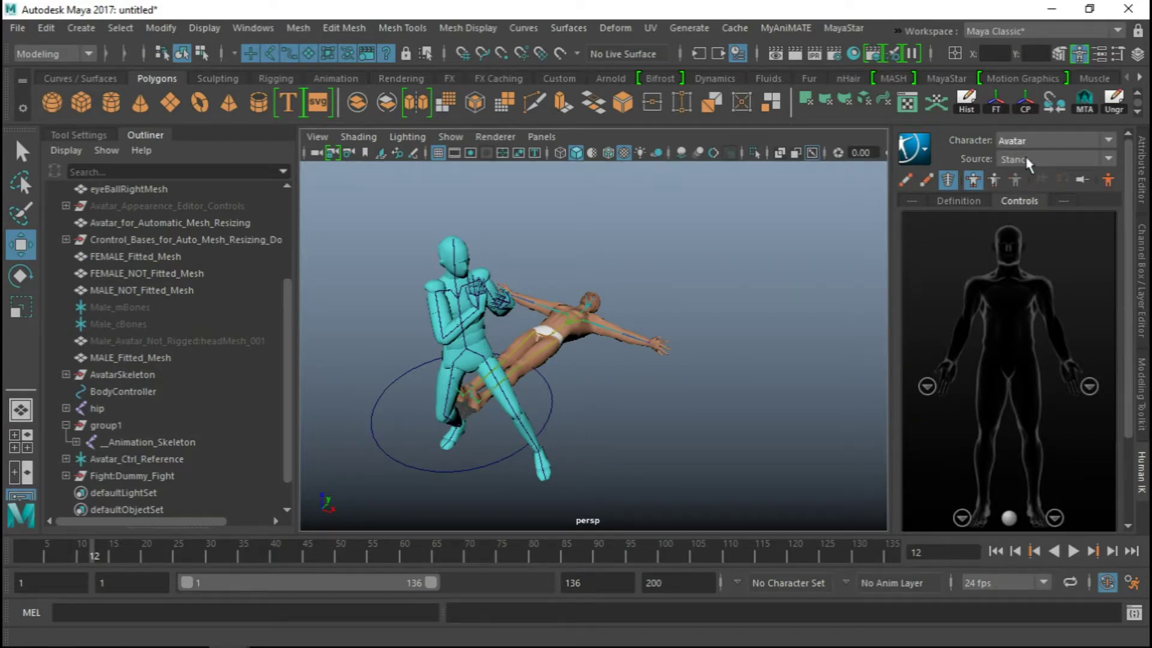
click(1013, 161)
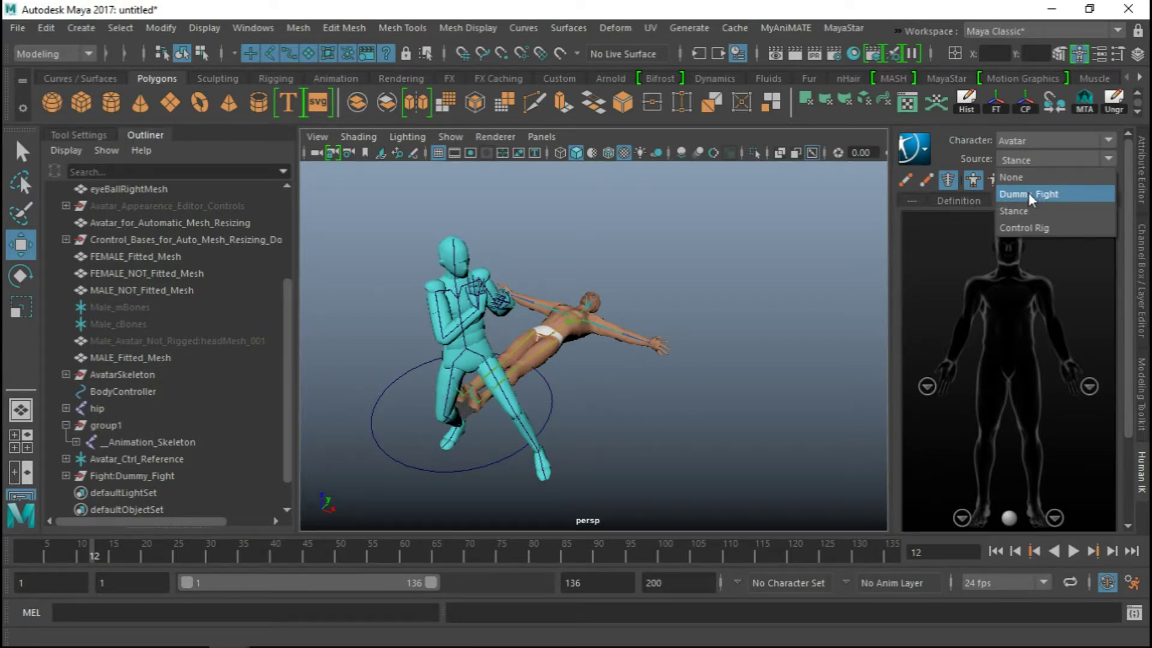
click(1049, 195)
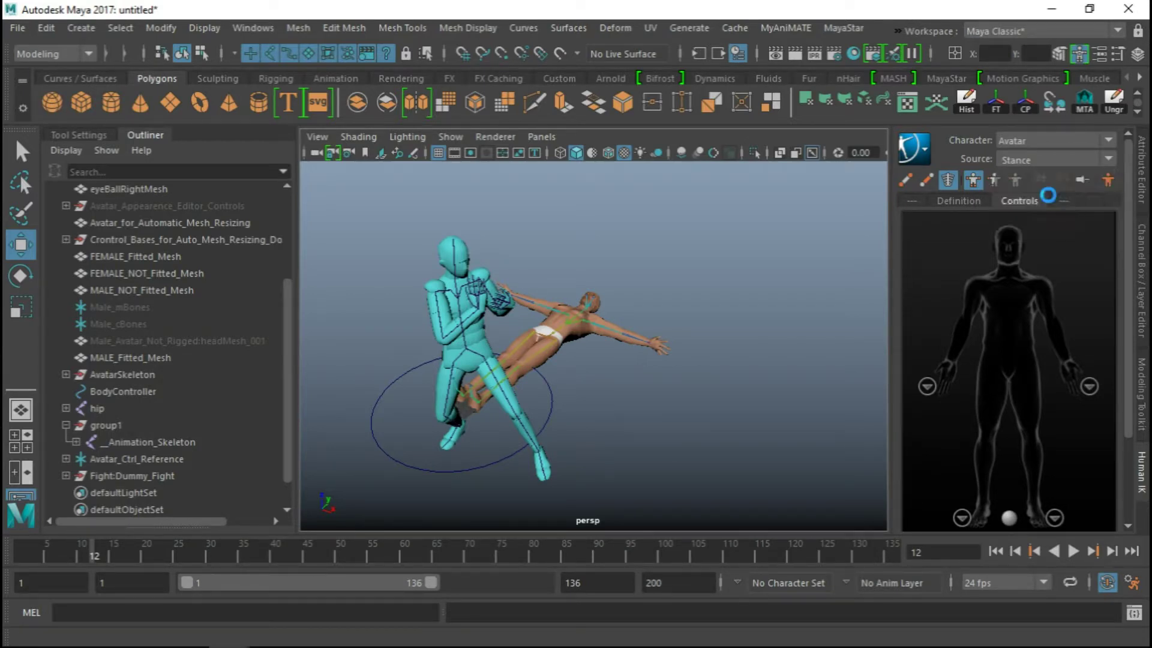
Play and scrub the retargeted fight animation through to frame 136, comparing the avatar's motion with the dummy's
alt+drag(588, 273, 642, 255)
drag(89, 551, 501, 552)
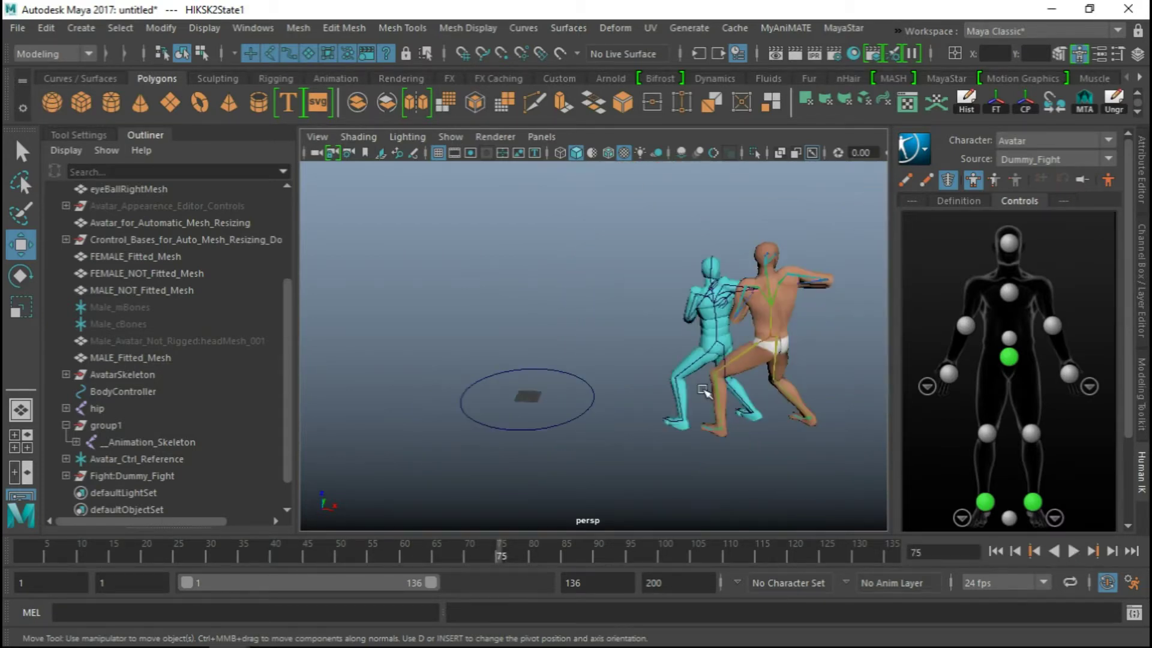
scroll(704, 391, up, 10)
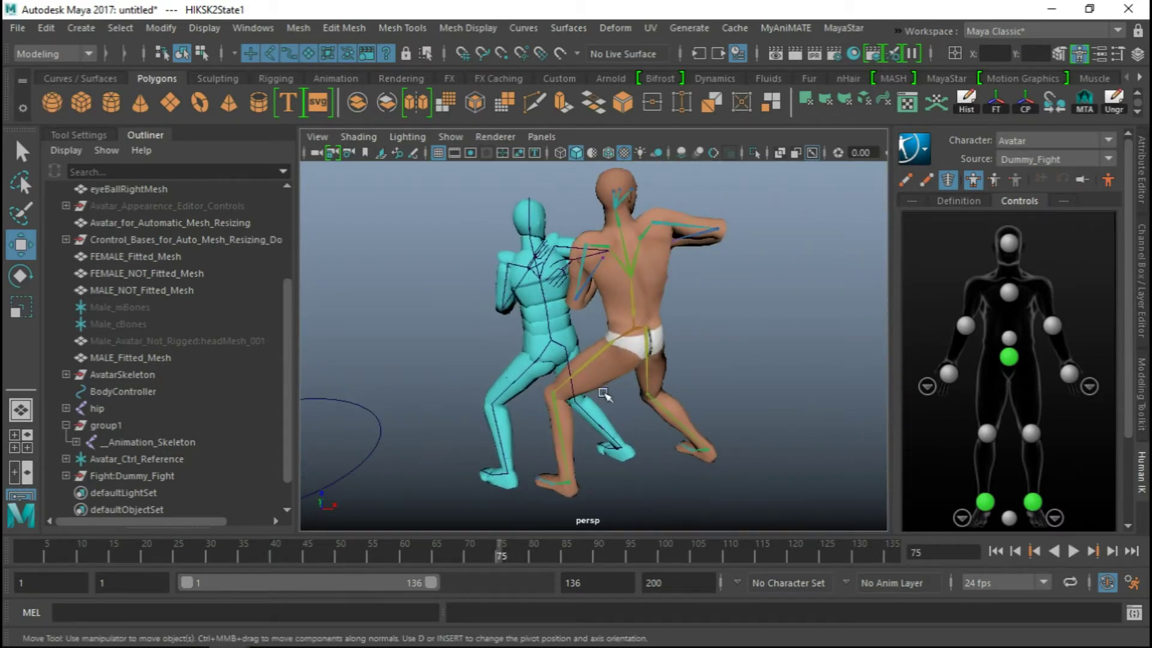
scroll(603, 394, down, 5)
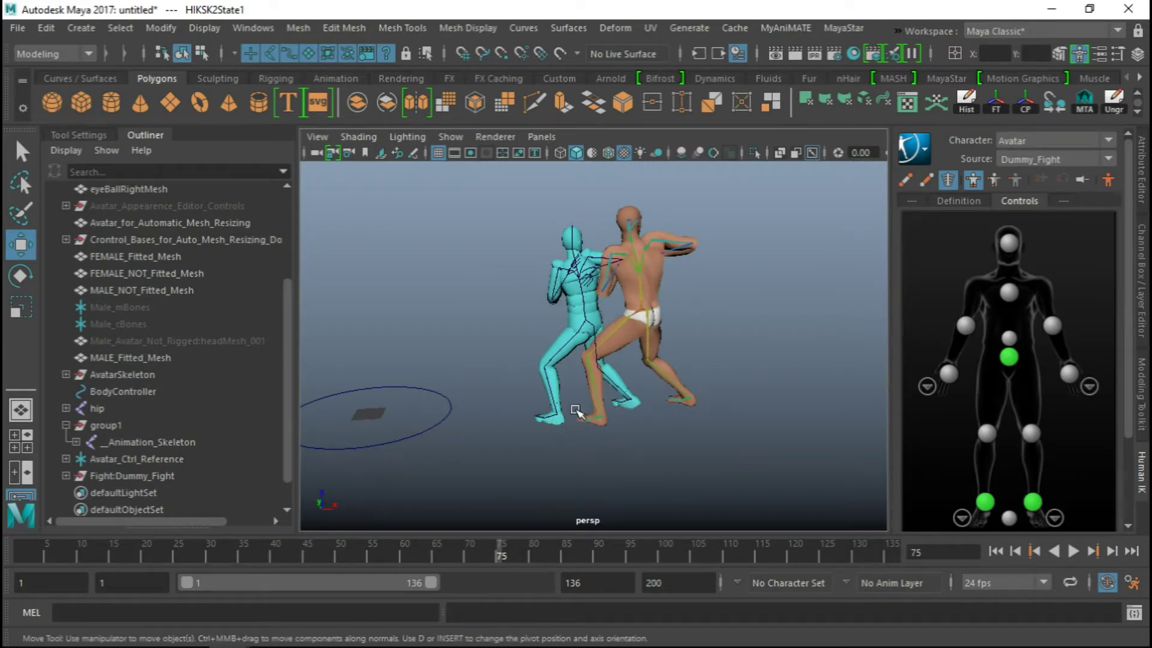
click(74, 549)
key(alt+v)
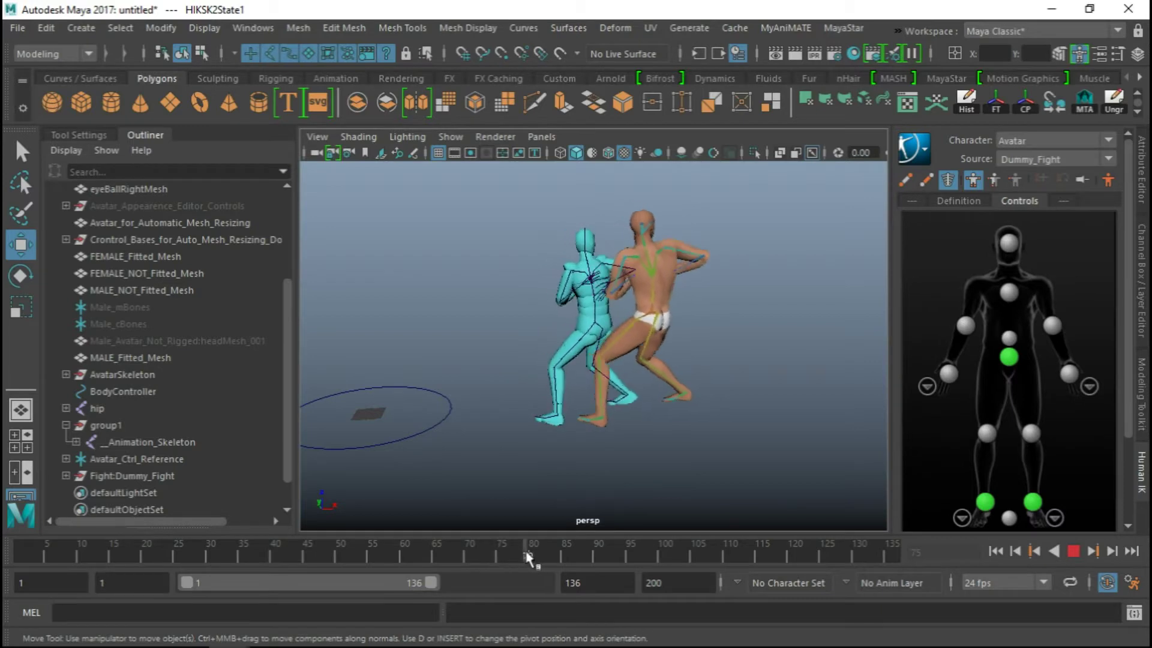
drag(530, 558, 894, 558)
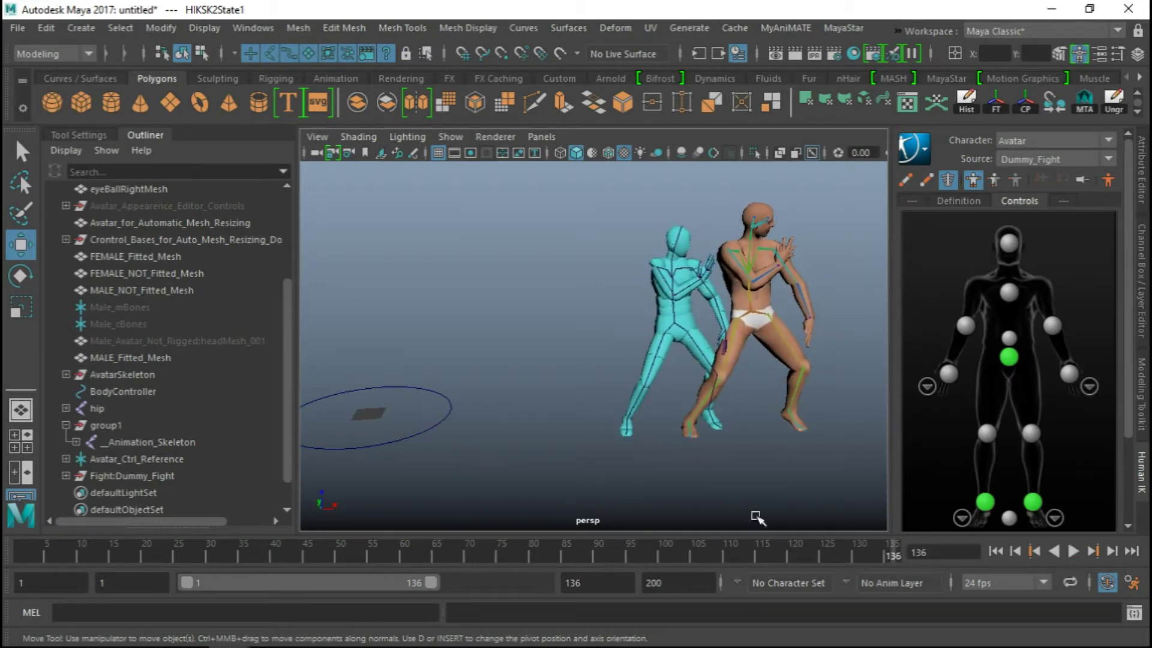
alt+drag(629, 408, 668, 371)
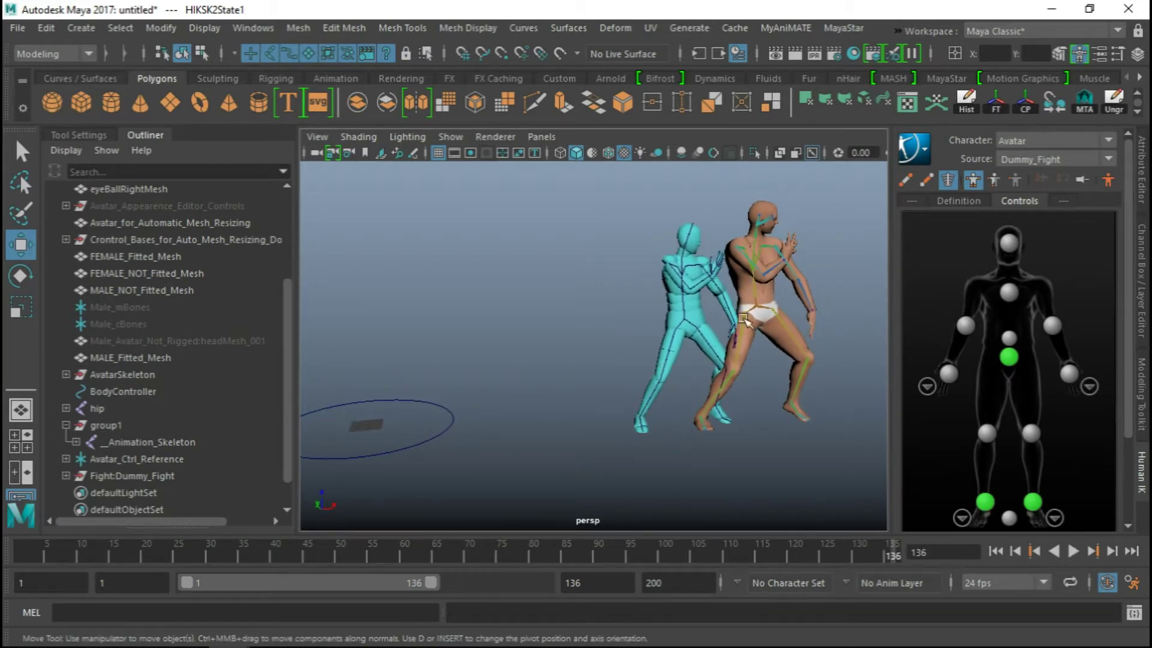
alt+drag(751, 294, 660, 330)
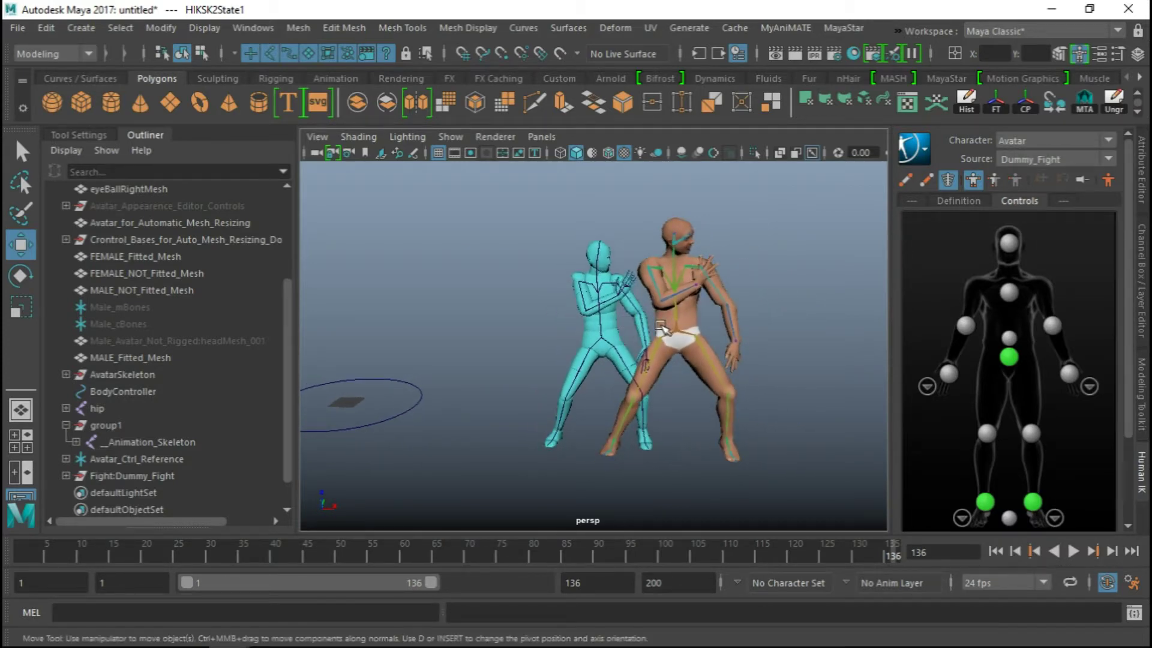
alt+drag(429, 331, 585, 348)
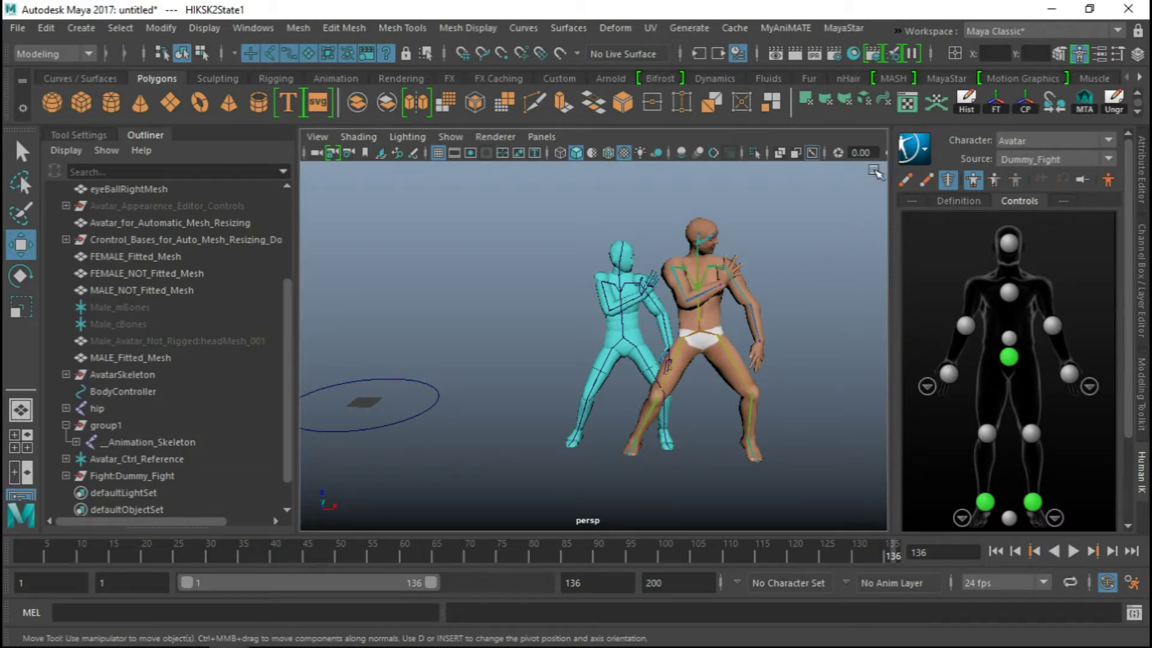
Check the HumanIK bake options available for the Avatar character
click(913, 155)
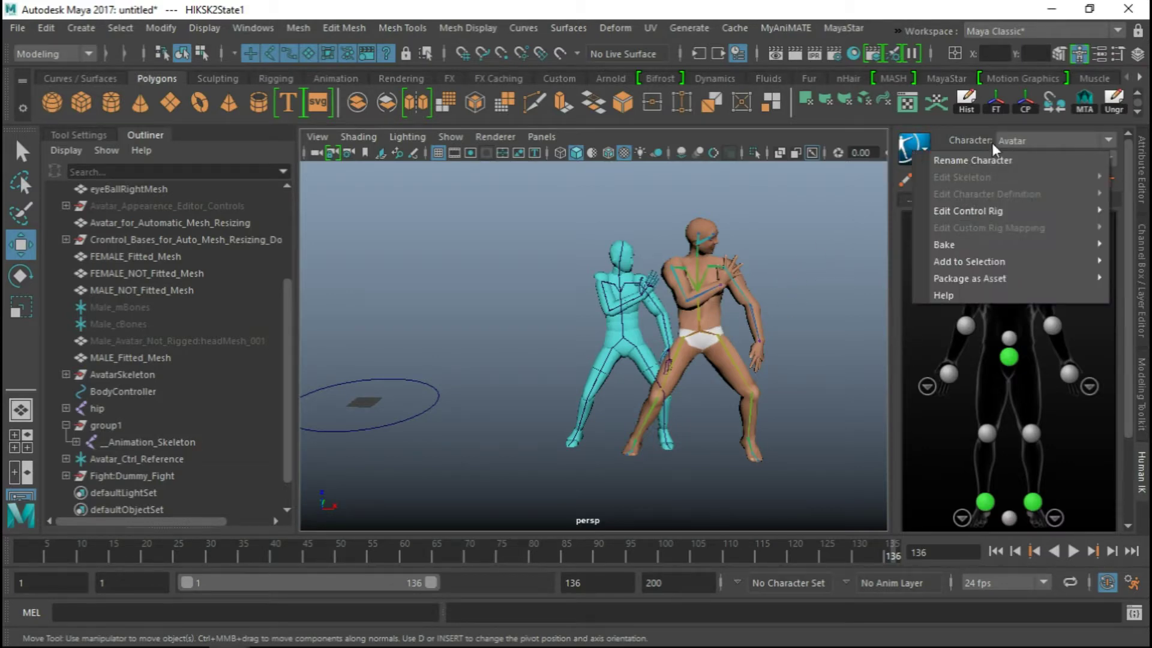
click(1010, 141)
key(Down)
key(Return)
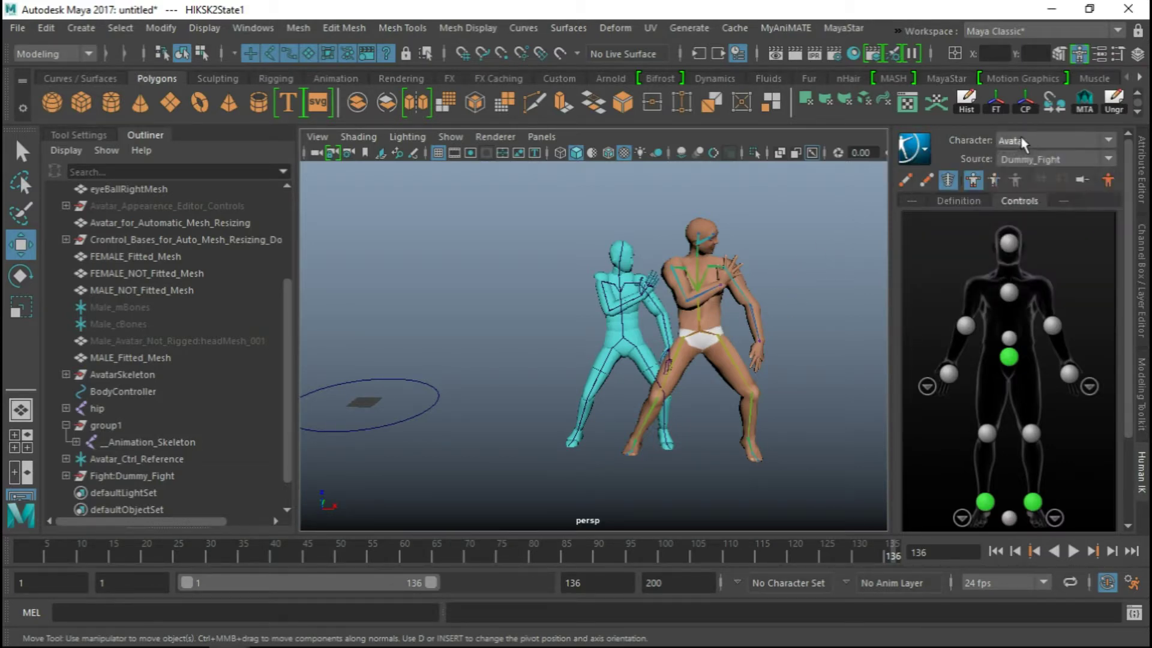
click(914, 155)
mouse_move(939, 242)
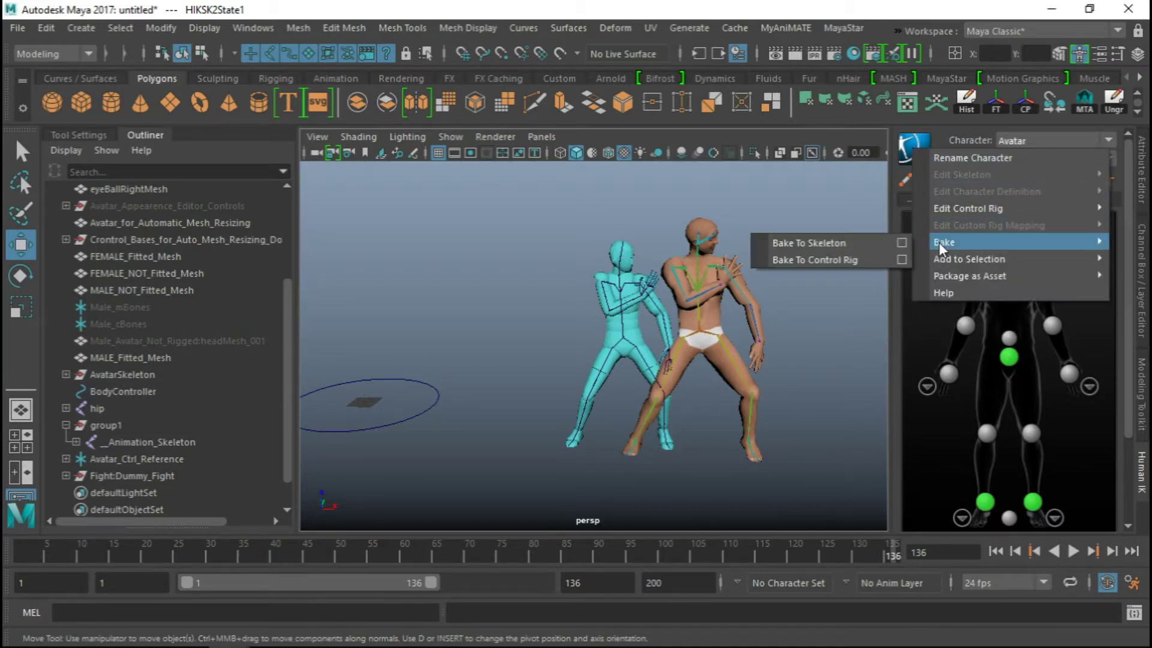
click(852, 263)
mouse_move(471, 342)
alt+mouse_down()
mouse_move(450, 340)
mouse_move(456, 327)
alt+mouse_up()
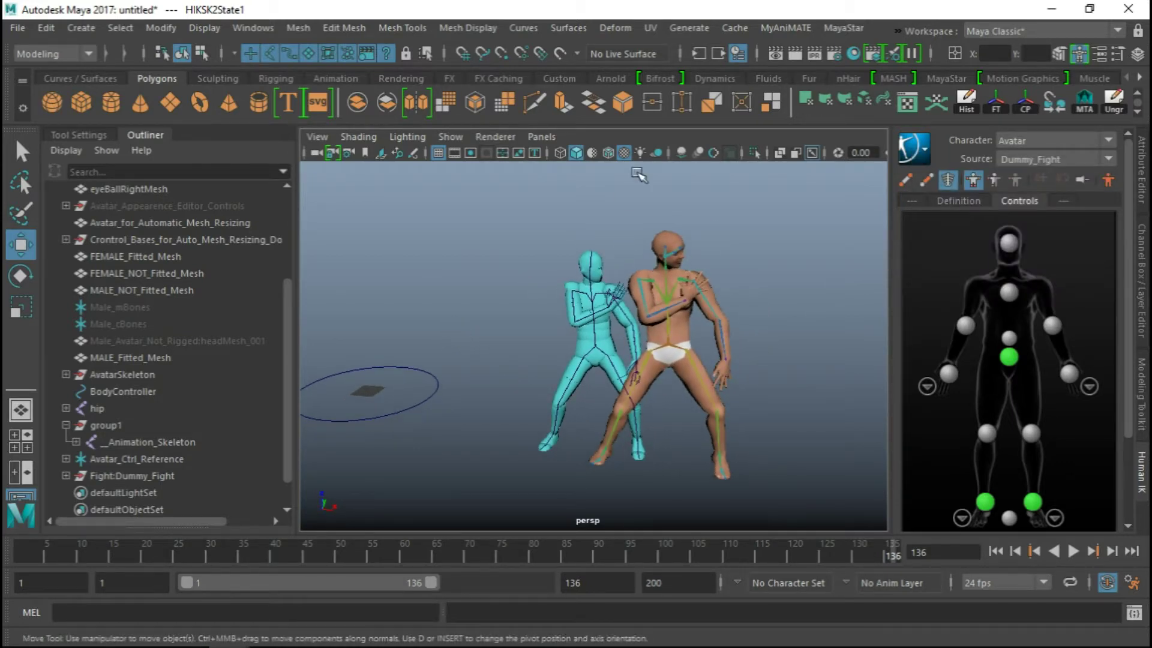
Export the avatar's fight motion with the MyAniMATE .anim Exporter as a looped animation named MocapHIK with priority 3
click(766, 29)
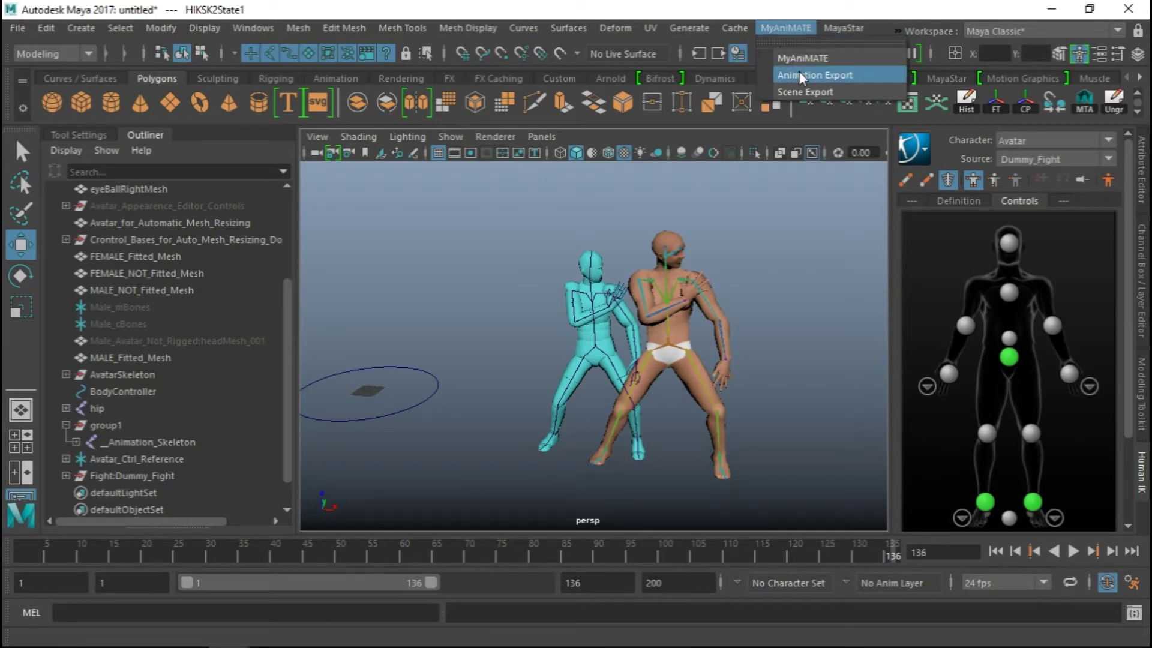
click(798, 70)
drag(14, 237, 487, 179)
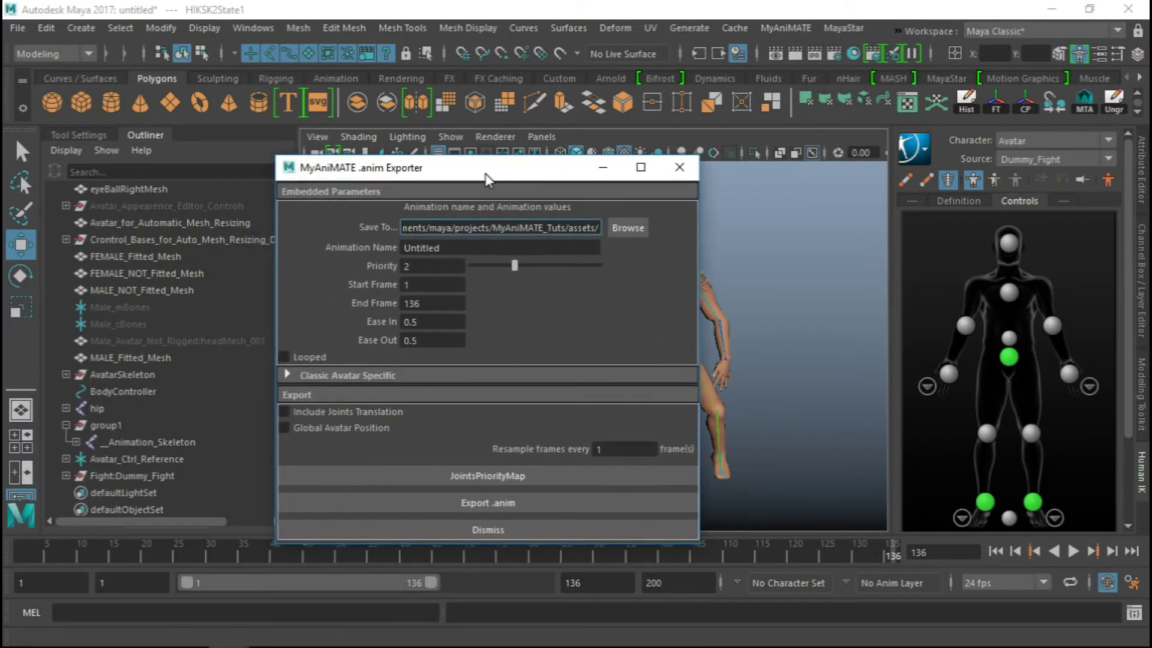
drag(520, 270, 542, 270)
key(Tab)
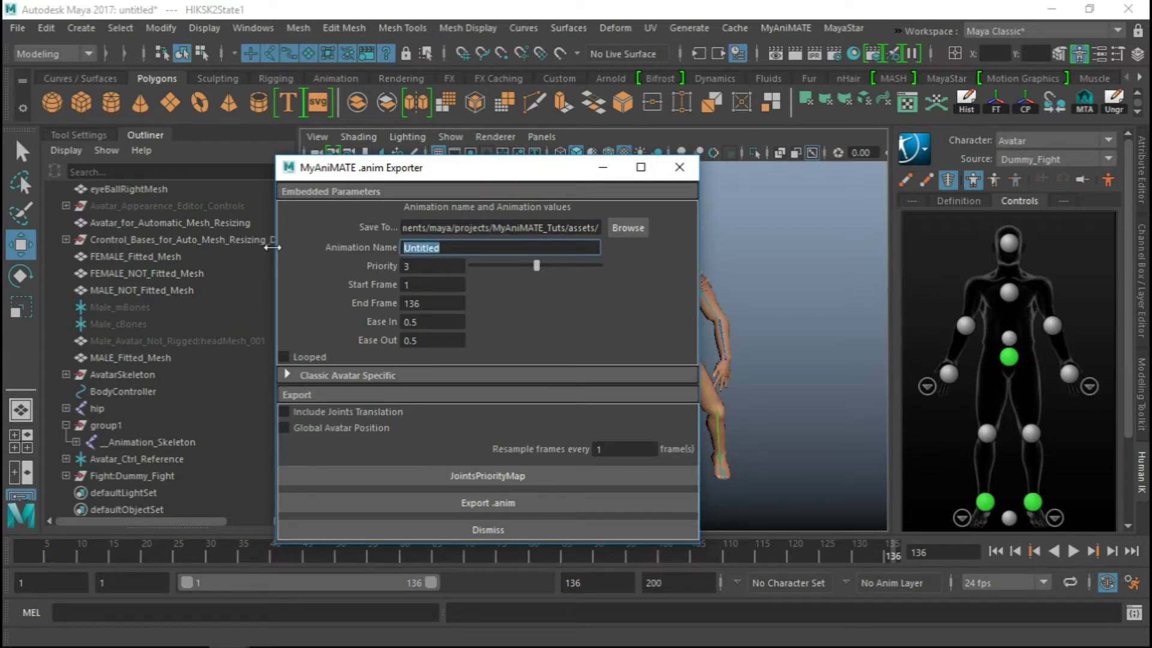
text(MocapHIK)
click(284, 357)
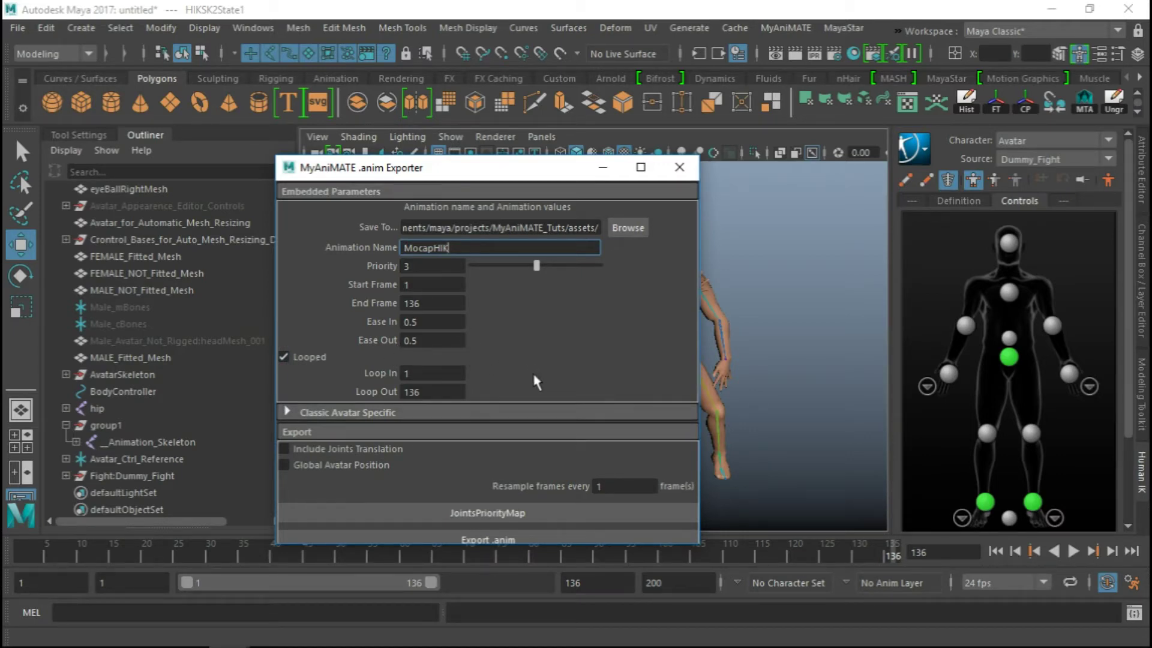
drag(462, 159, 462, 97)
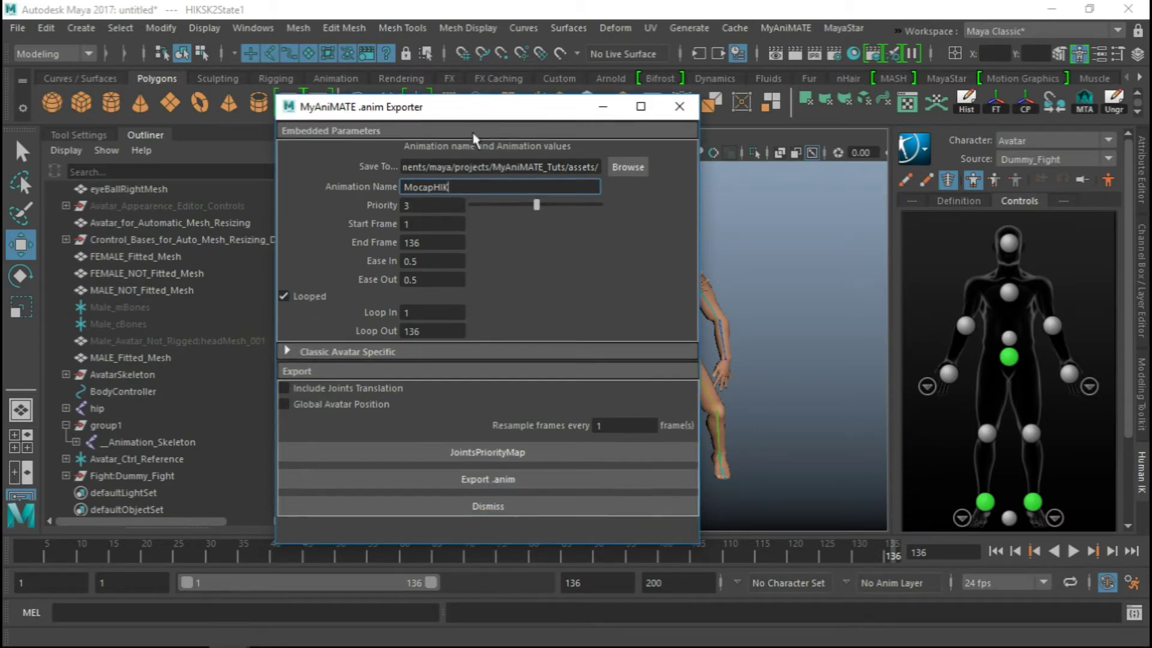
click(483, 479)
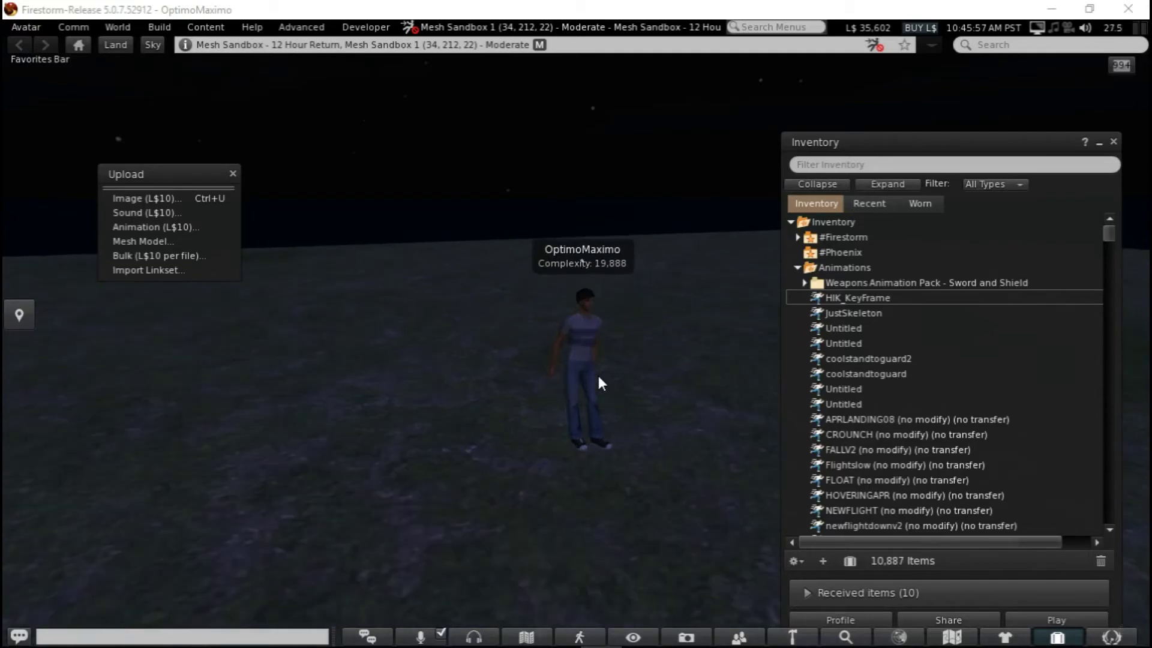
In Firestorm, upload MocapHIK.anim from the MyAniMATE_Tuts assets folder as an animation, keeping the name MocapHIK
click(134, 226)
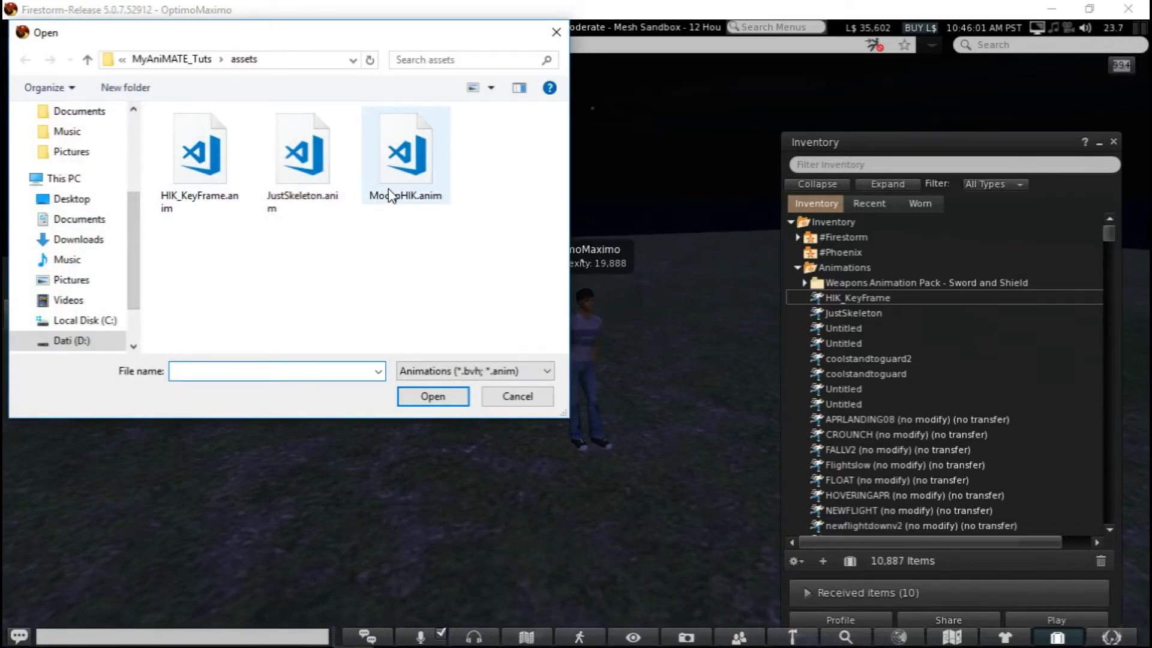
click(406, 154)
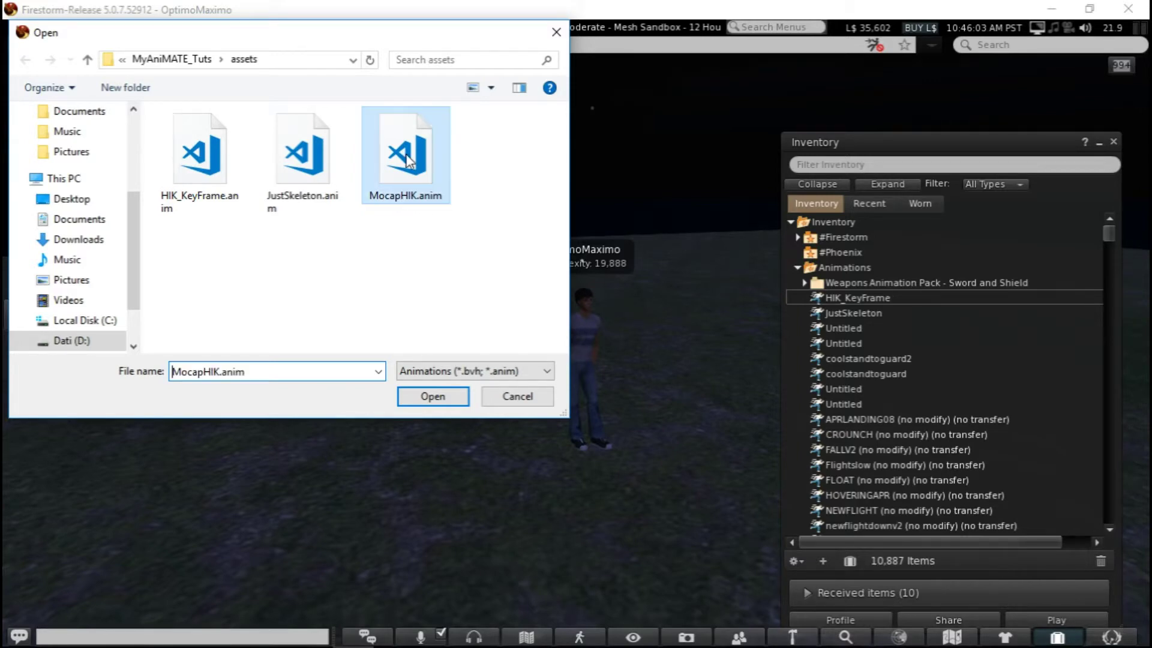
click(433, 396)
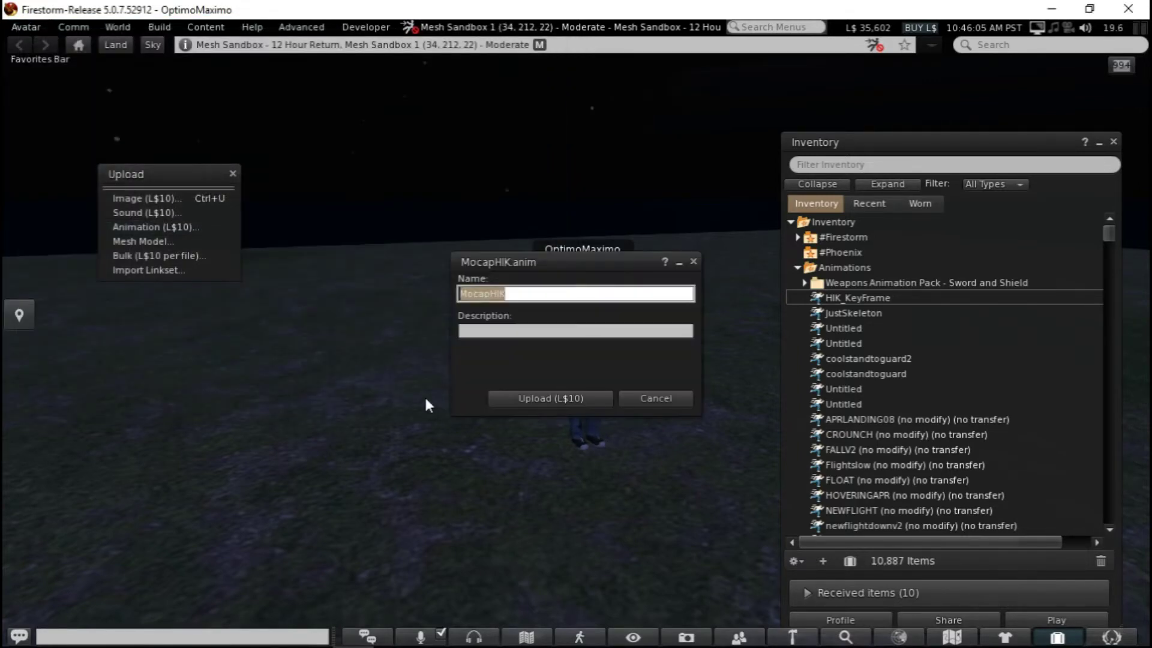
click(562, 400)
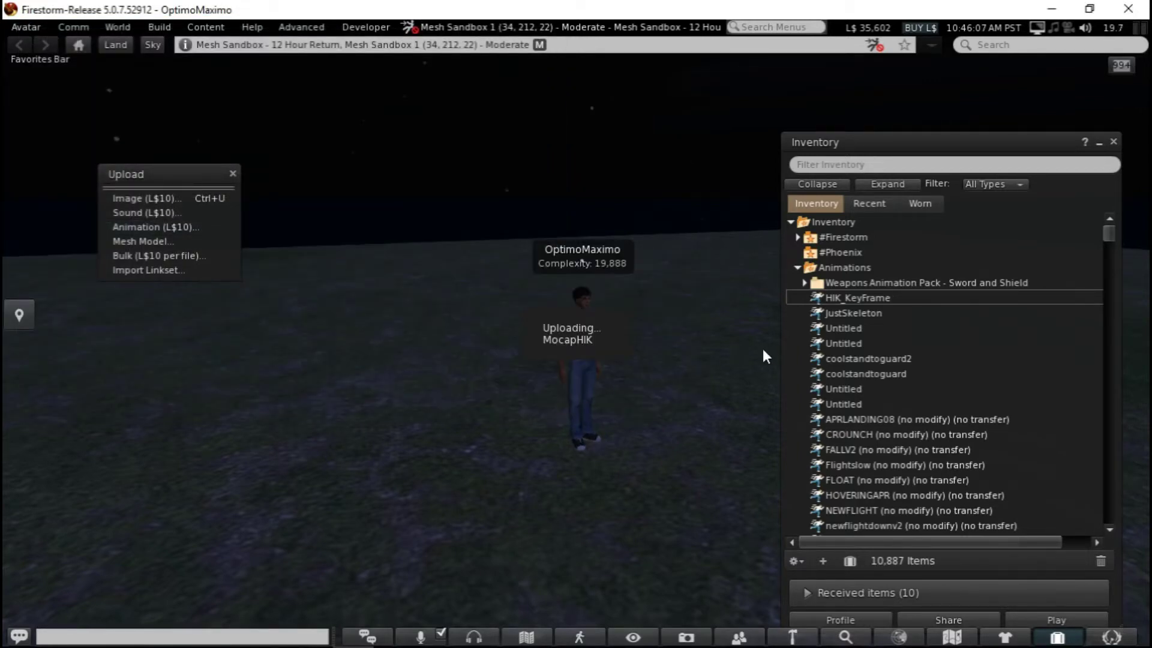
Dismiss the upload payment notice, close the inventory, and preview the MocapHIK animation locally on the avatar before stopping it
double_click(851, 296)
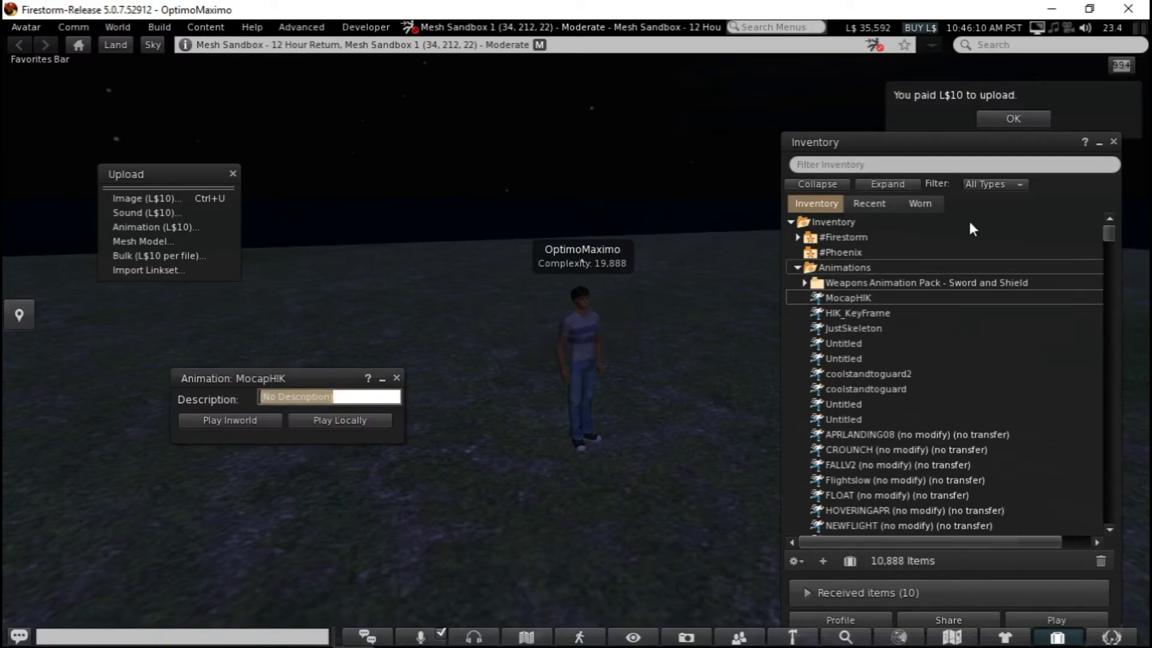
click(1113, 141)
click(1041, 118)
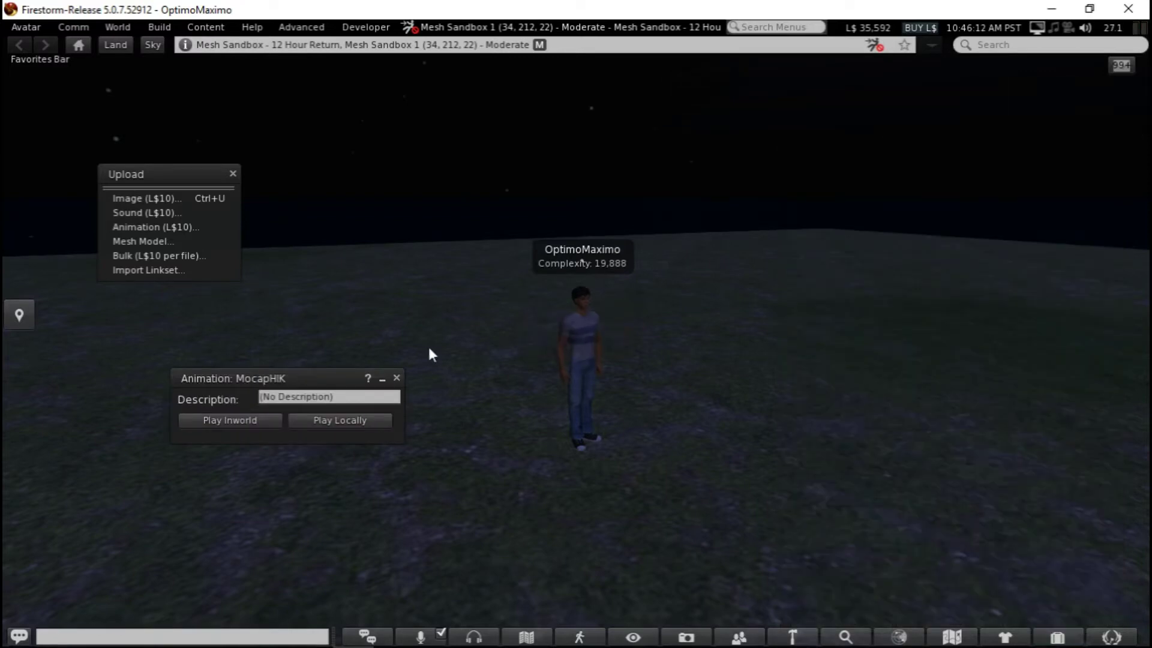
click(334, 420)
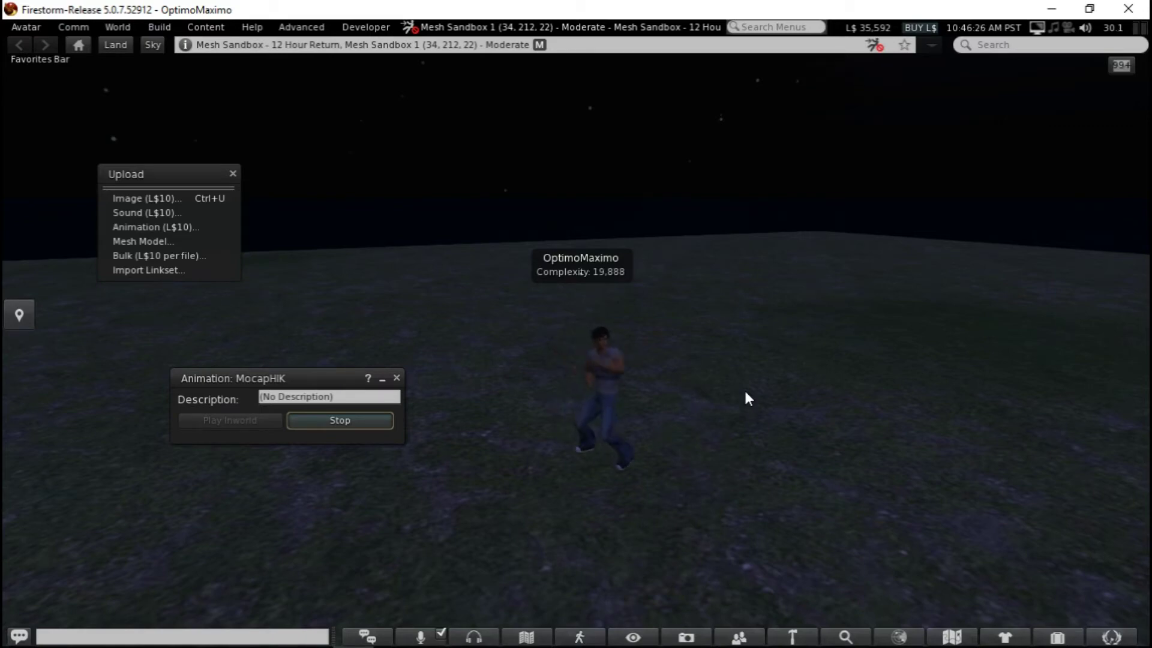
click(367, 421)
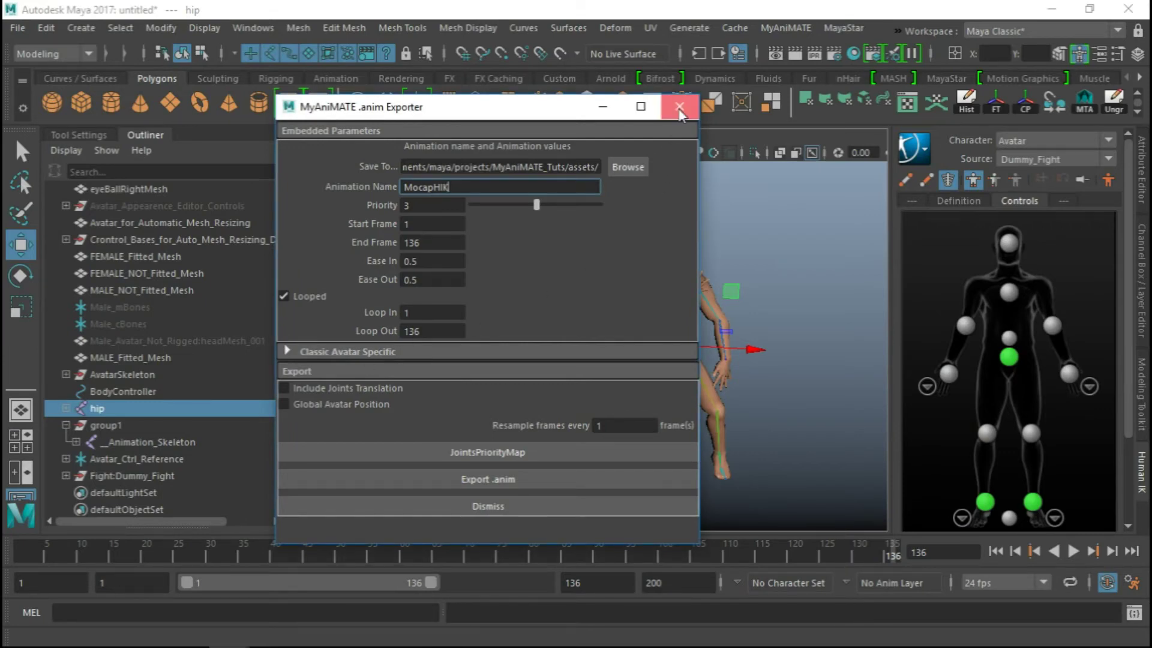
Back in Maya, move the MyAniMATE .anim Exporter window aside to uncover the avatar and the dummy
drag(497, 116, 496, 108)
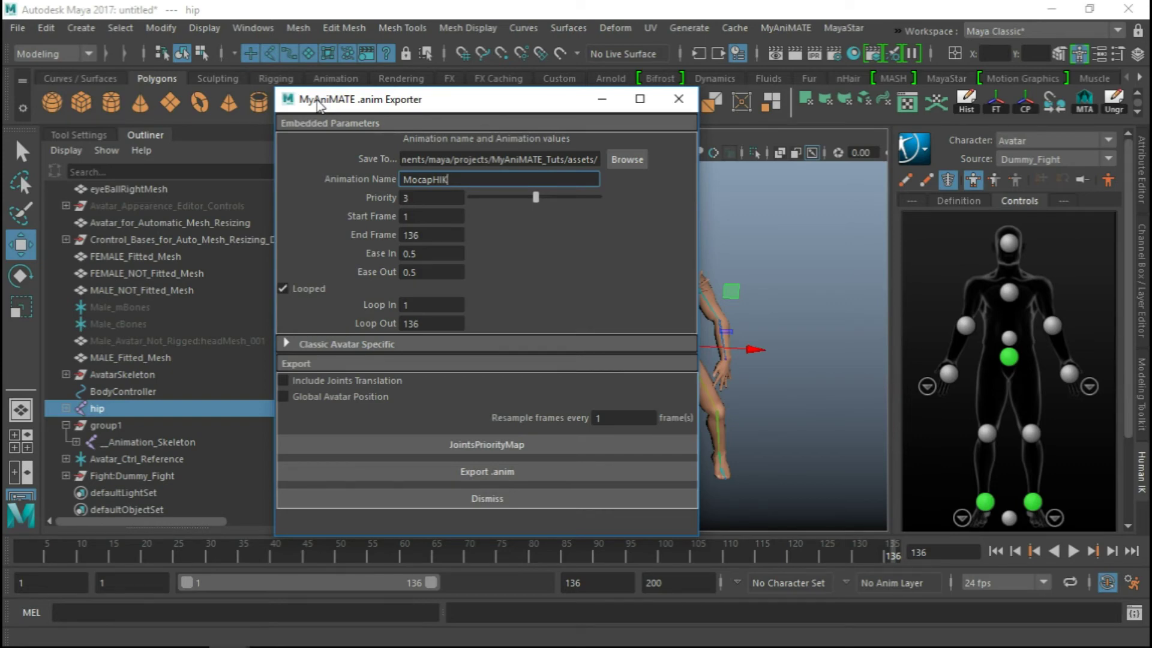
drag(344, 105, 198, 105)
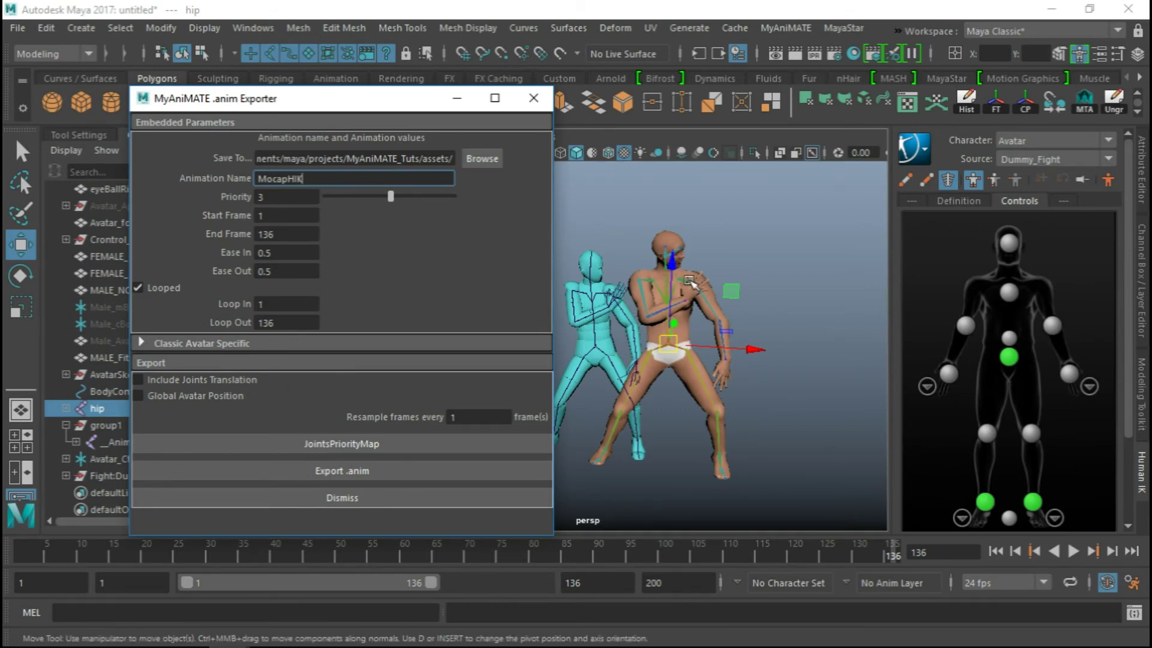
Deselect the hip joint and close the MyAniMATE .anim Exporter
click(766, 266)
alt+middle_drag(676, 365, 691, 330)
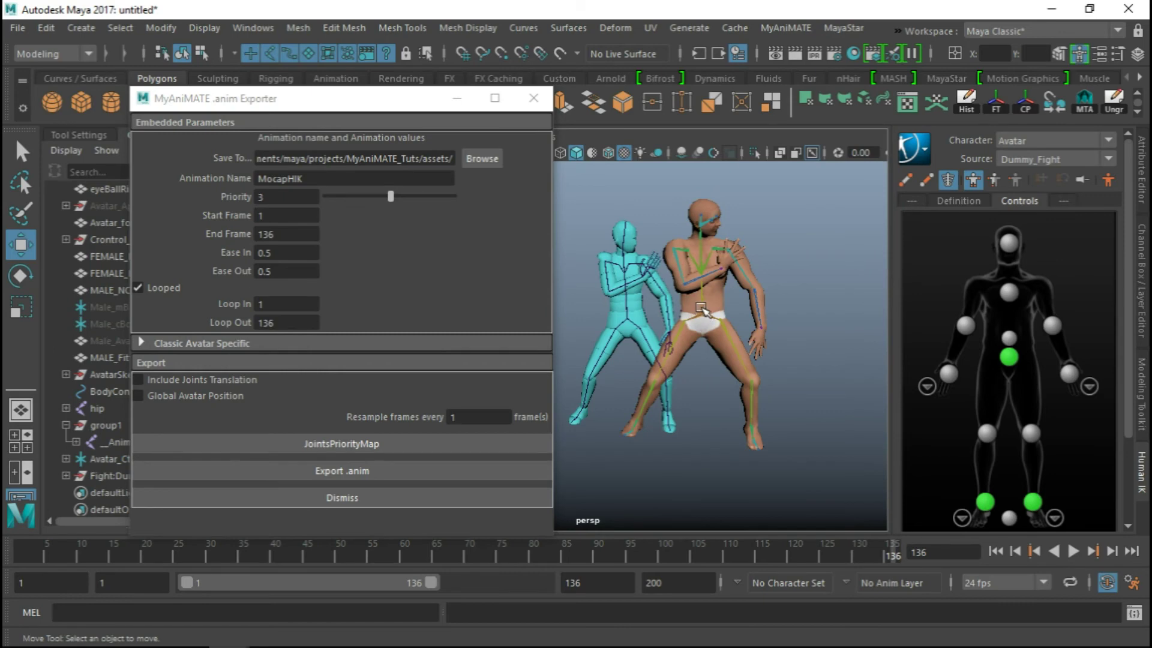
click(532, 99)
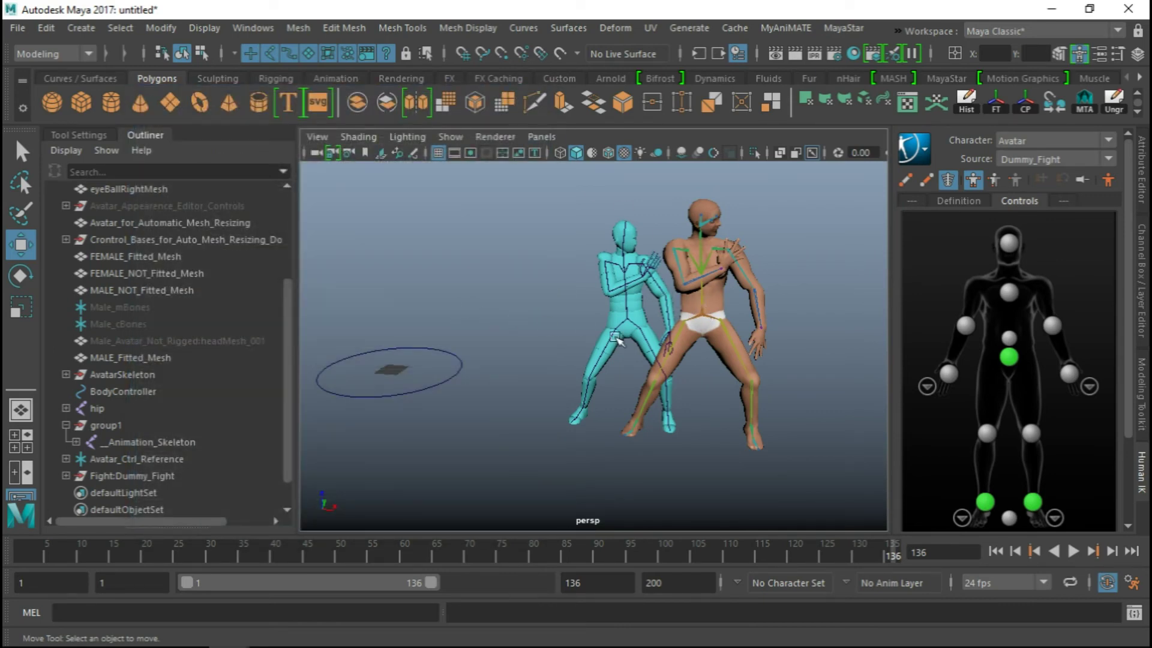
Select __Animation_Skeleton, display its channels, and highlight the Translate X, Y, Z and Rotate X, Y, Z channels
click(710, 320)
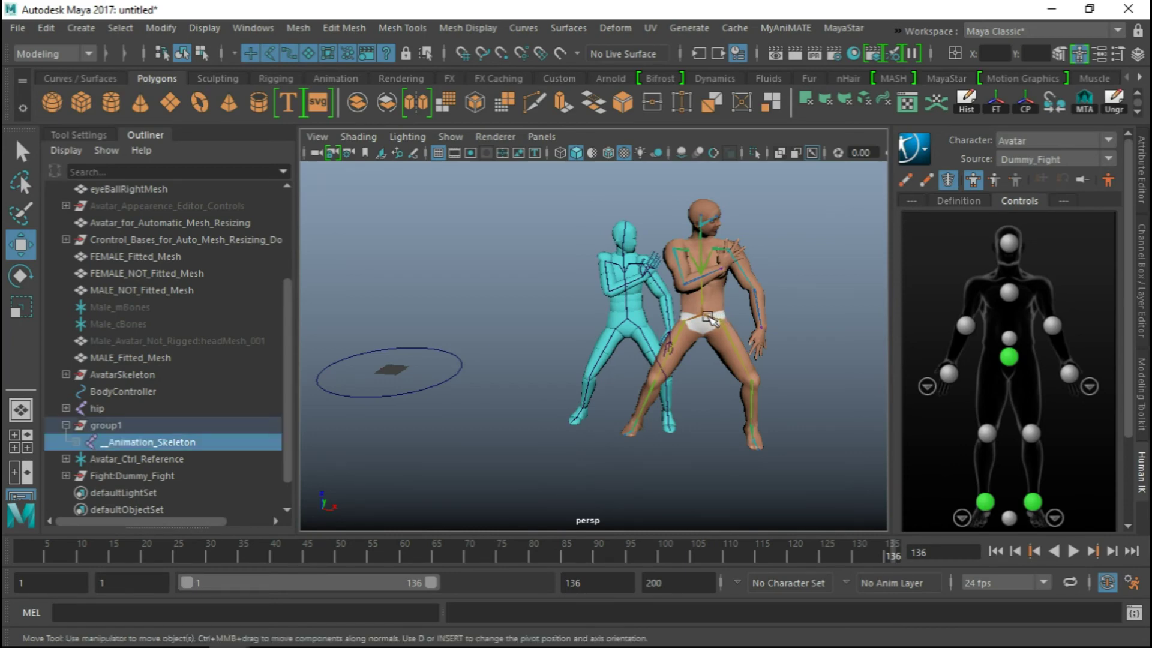
click(1142, 259)
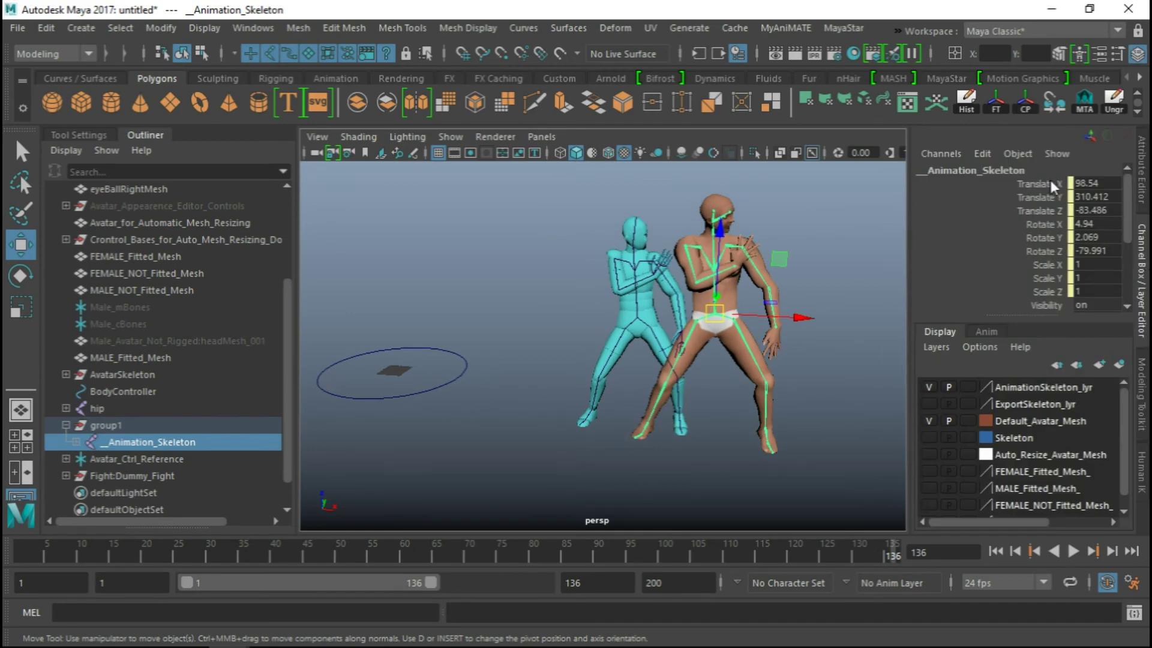
drag(1035, 183, 1045, 249)
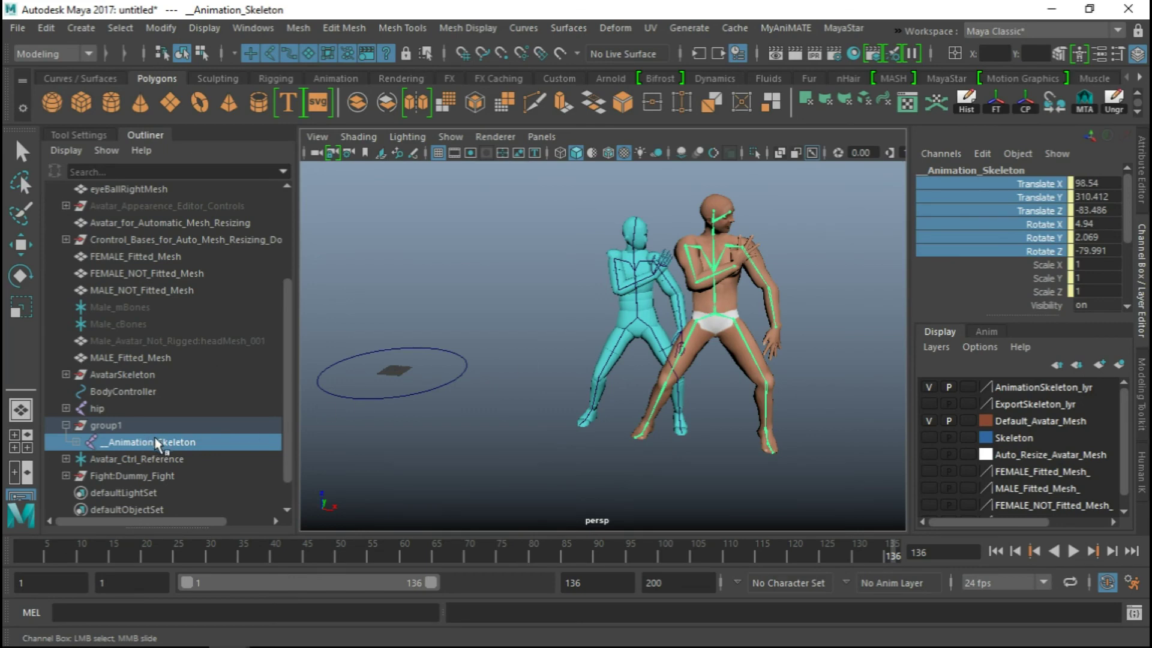
click(135, 444)
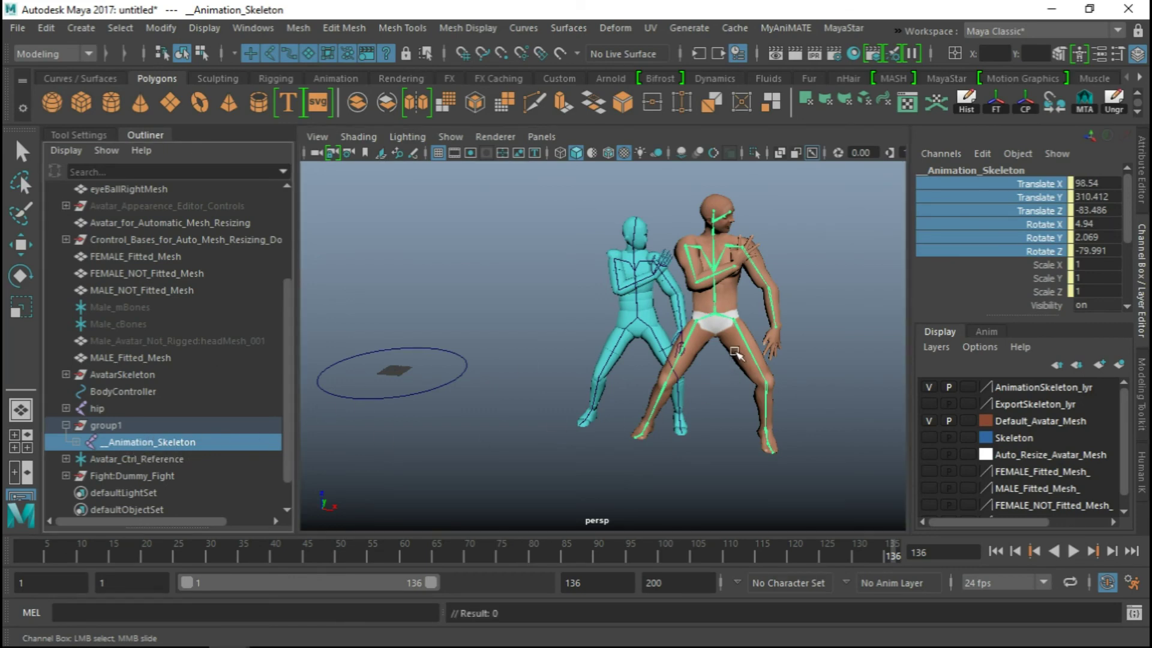
scroll(735, 353, up, 4)
scroll(721, 345, down, 4)
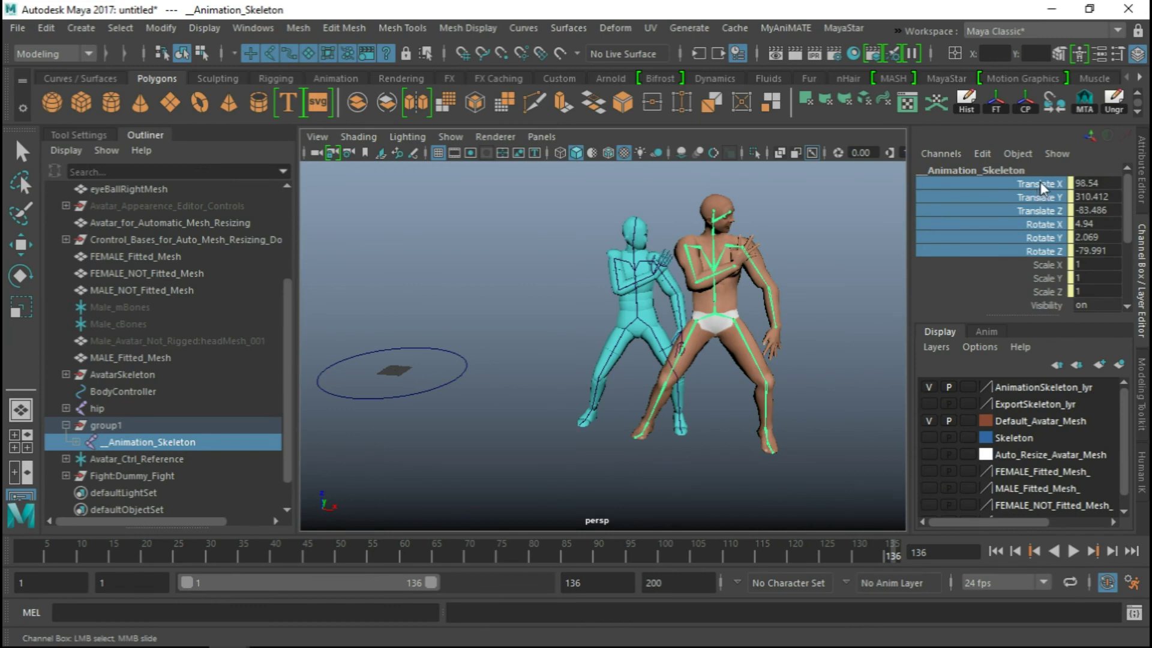
Narrow the highlighted channels of __Animation_Skeleton to Rotate X, Y and Z and inspect the avatar beside the dummy
drag(1038, 184, 1045, 251)
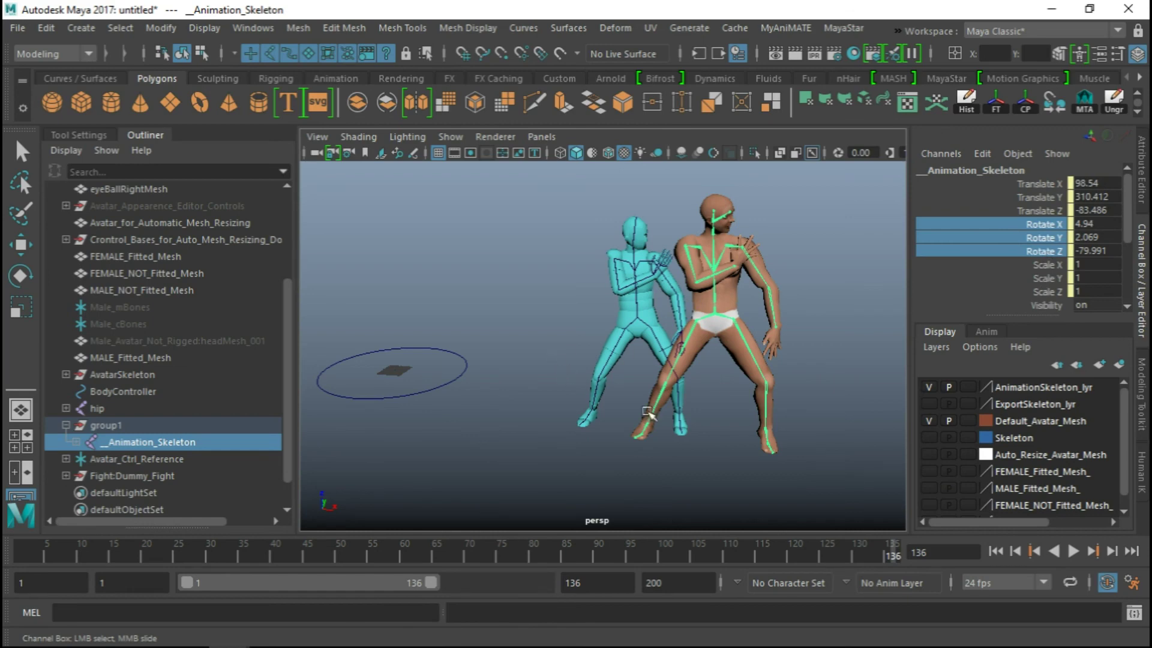
alt+drag(687, 309, 607, 277)
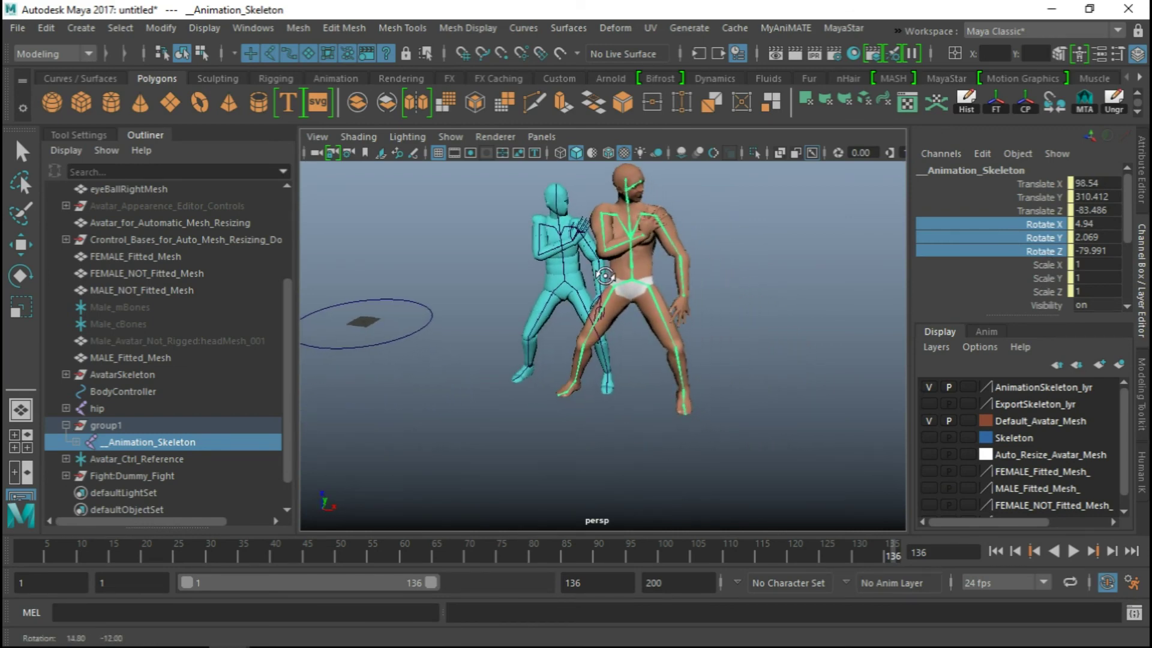
alt+middle_drag(634, 279, 648, 304)
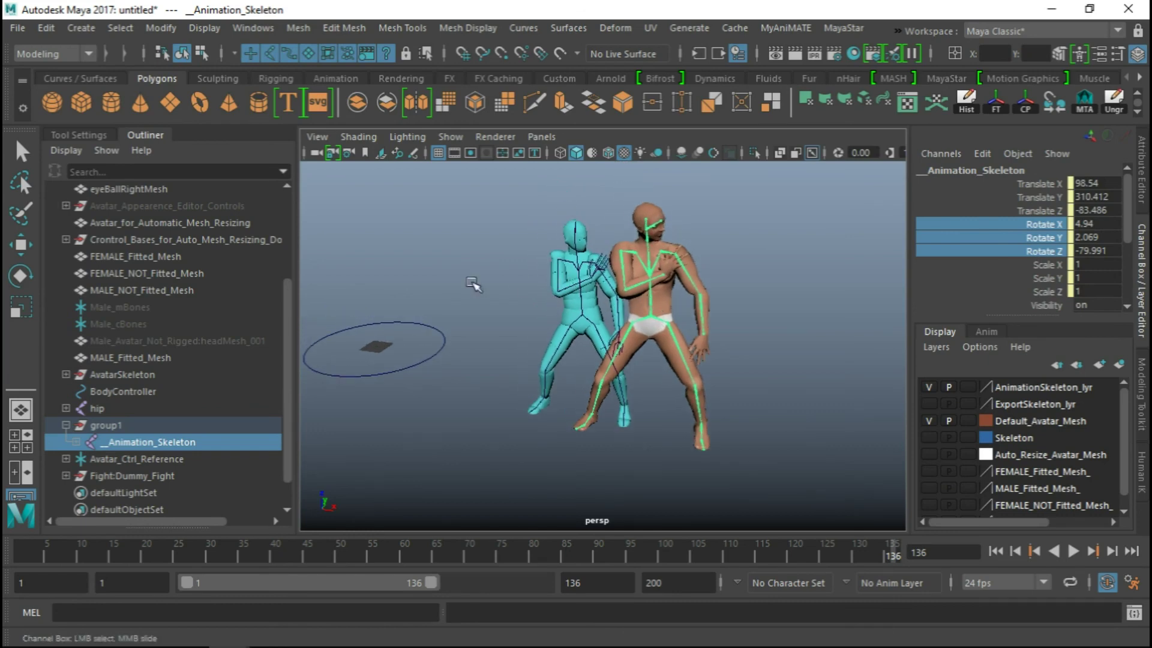